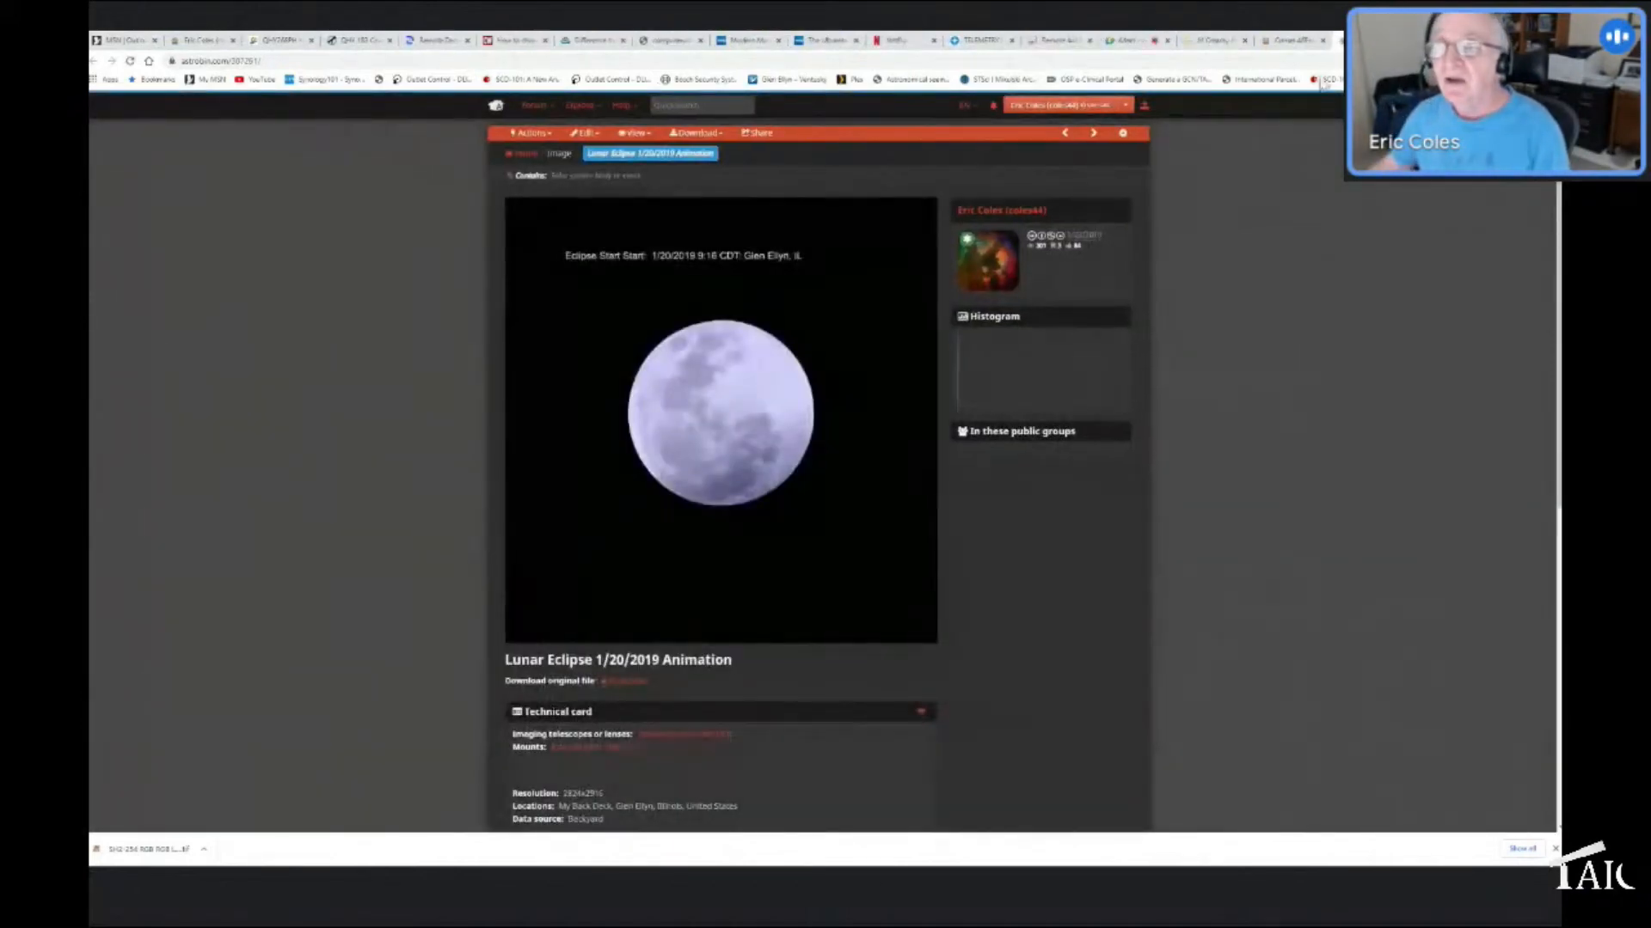
# View the Lunar Eclipse 1/20/2019 animation and the annotated 52 Europa five-day animation example pages
pyautogui.click(1323, 42)
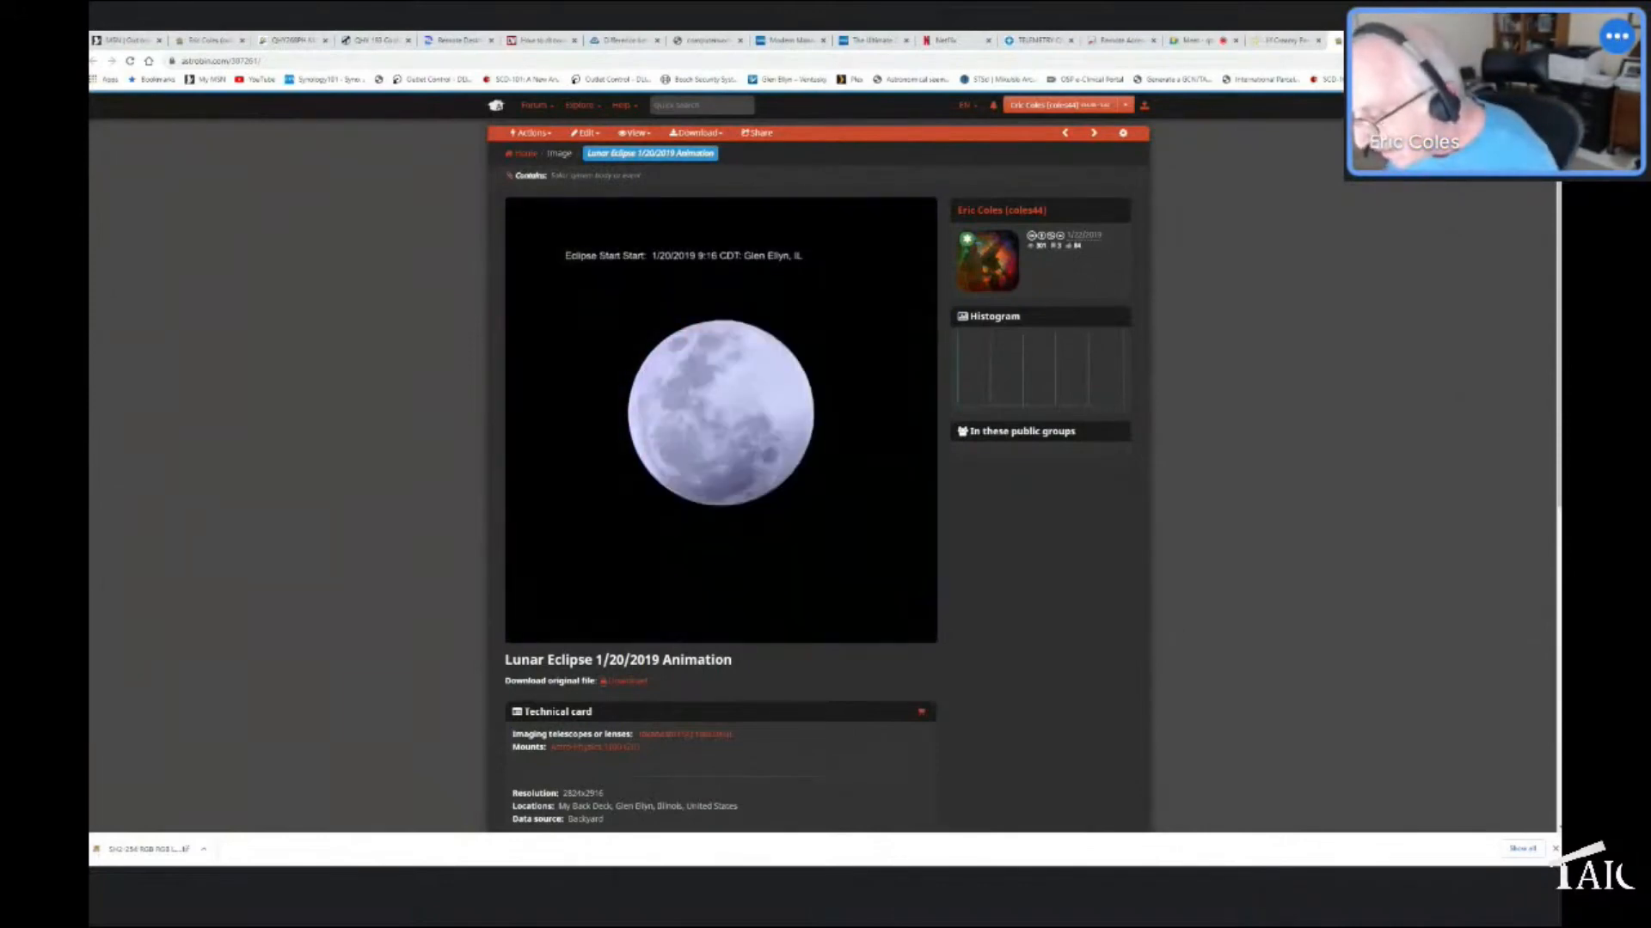
pyautogui.moveTo(1561, 354); pyautogui.dragTo(1453, 41)
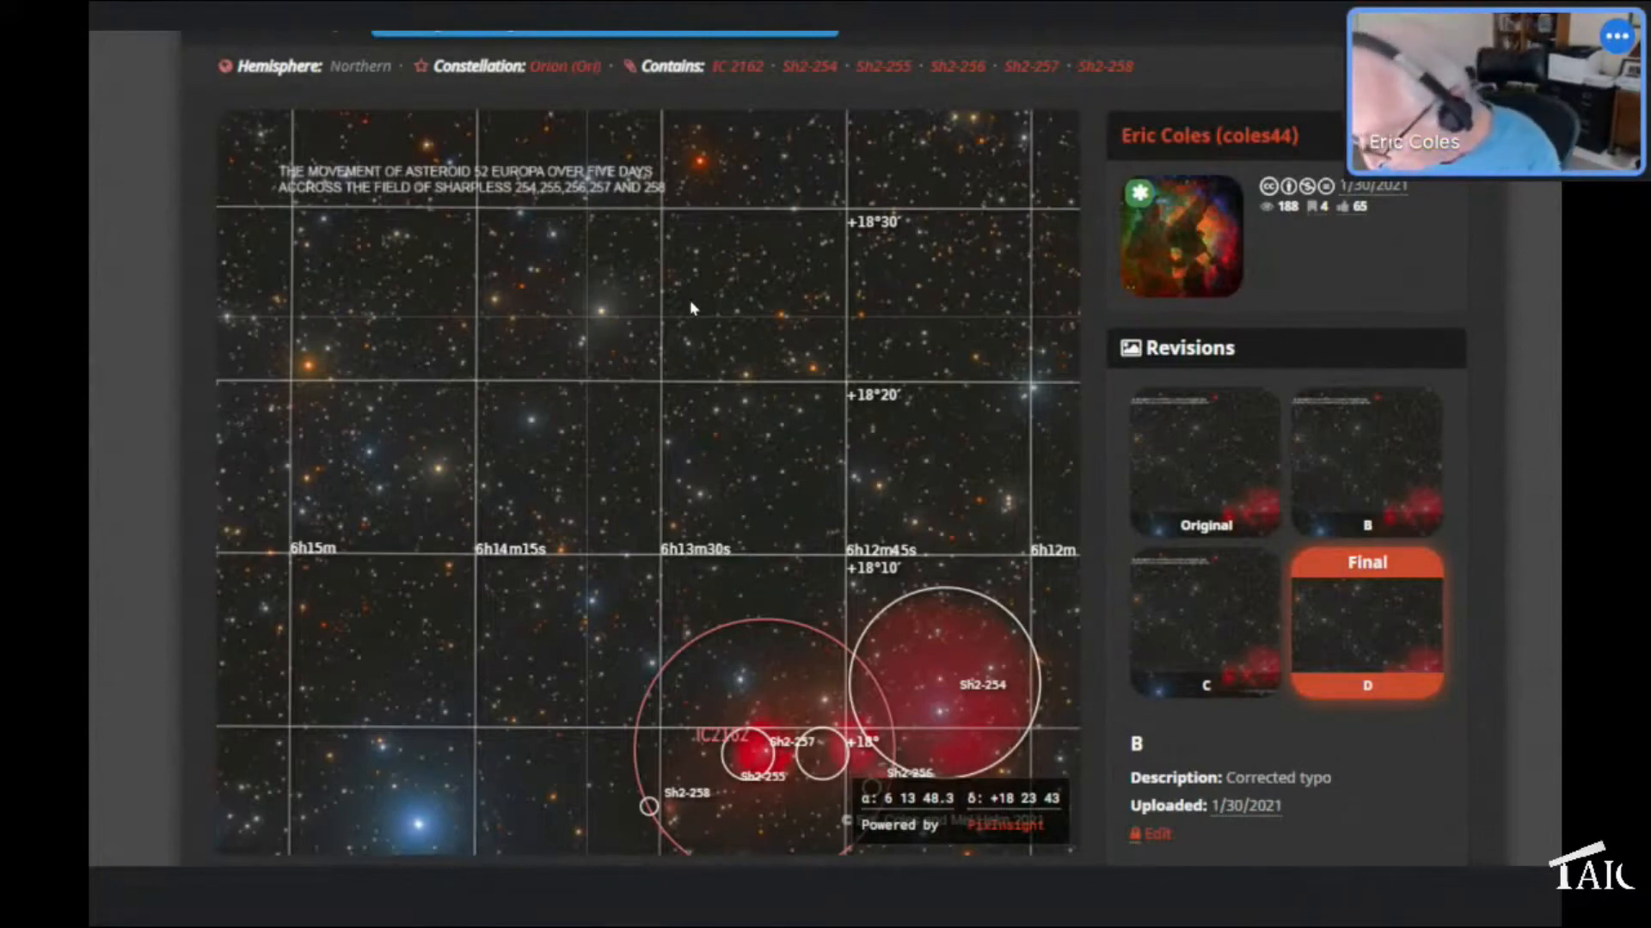
pyautogui.press('super+minus')
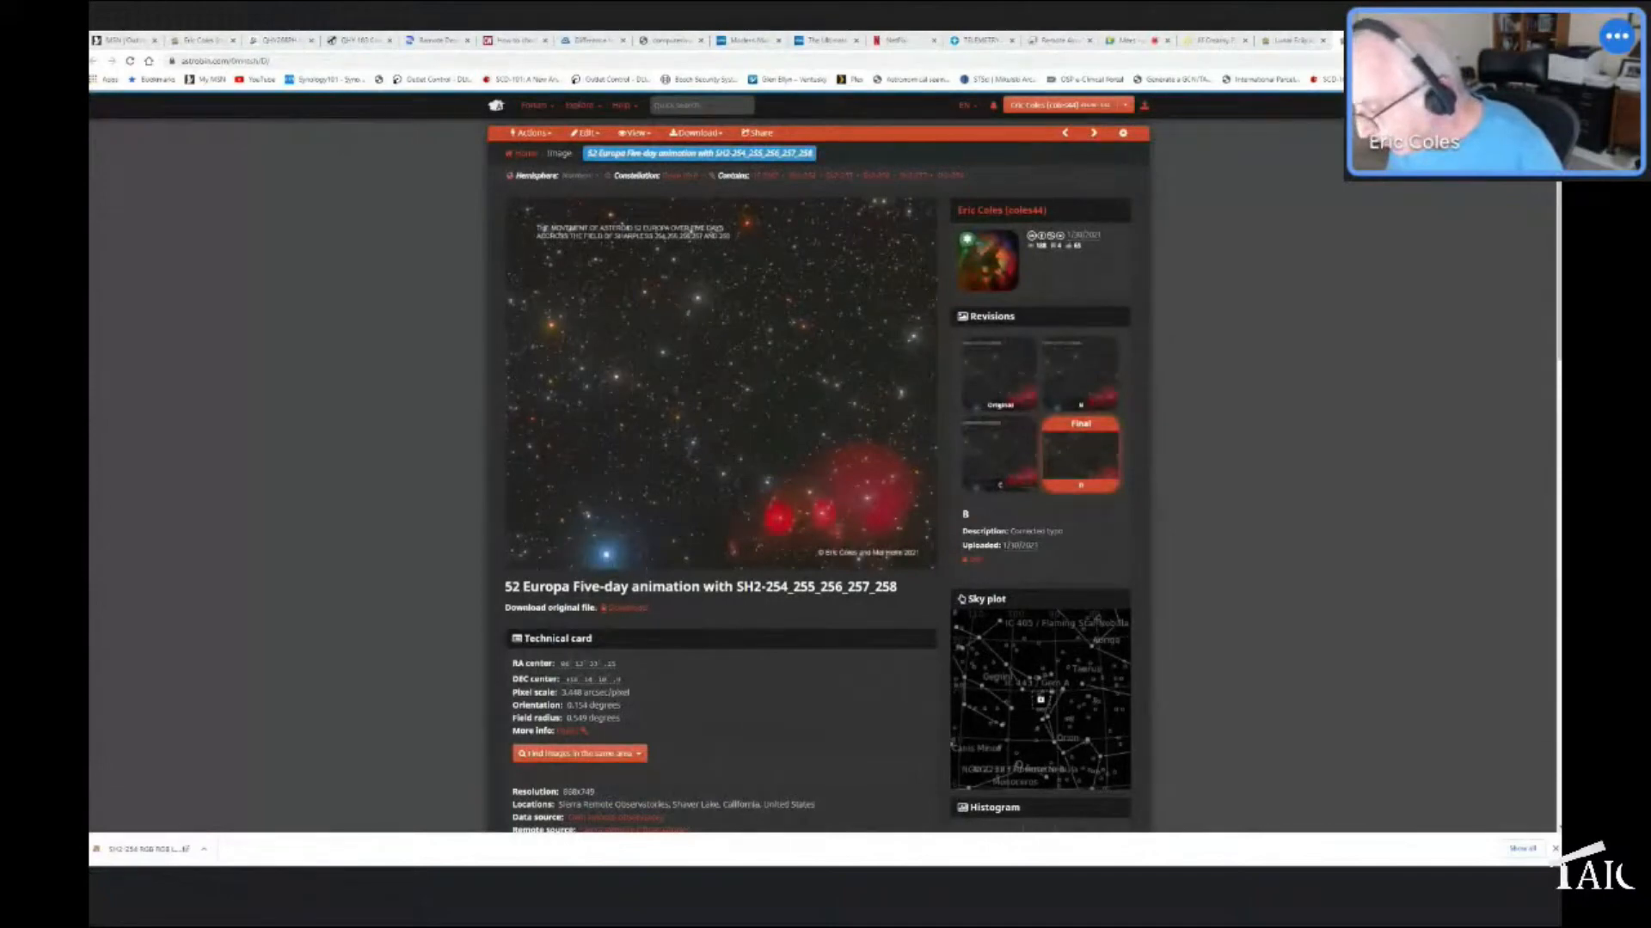
# Switch to PixInsight and open the Blink process from the full list of processes
pyautogui.hotkey('alt', 'Tab')
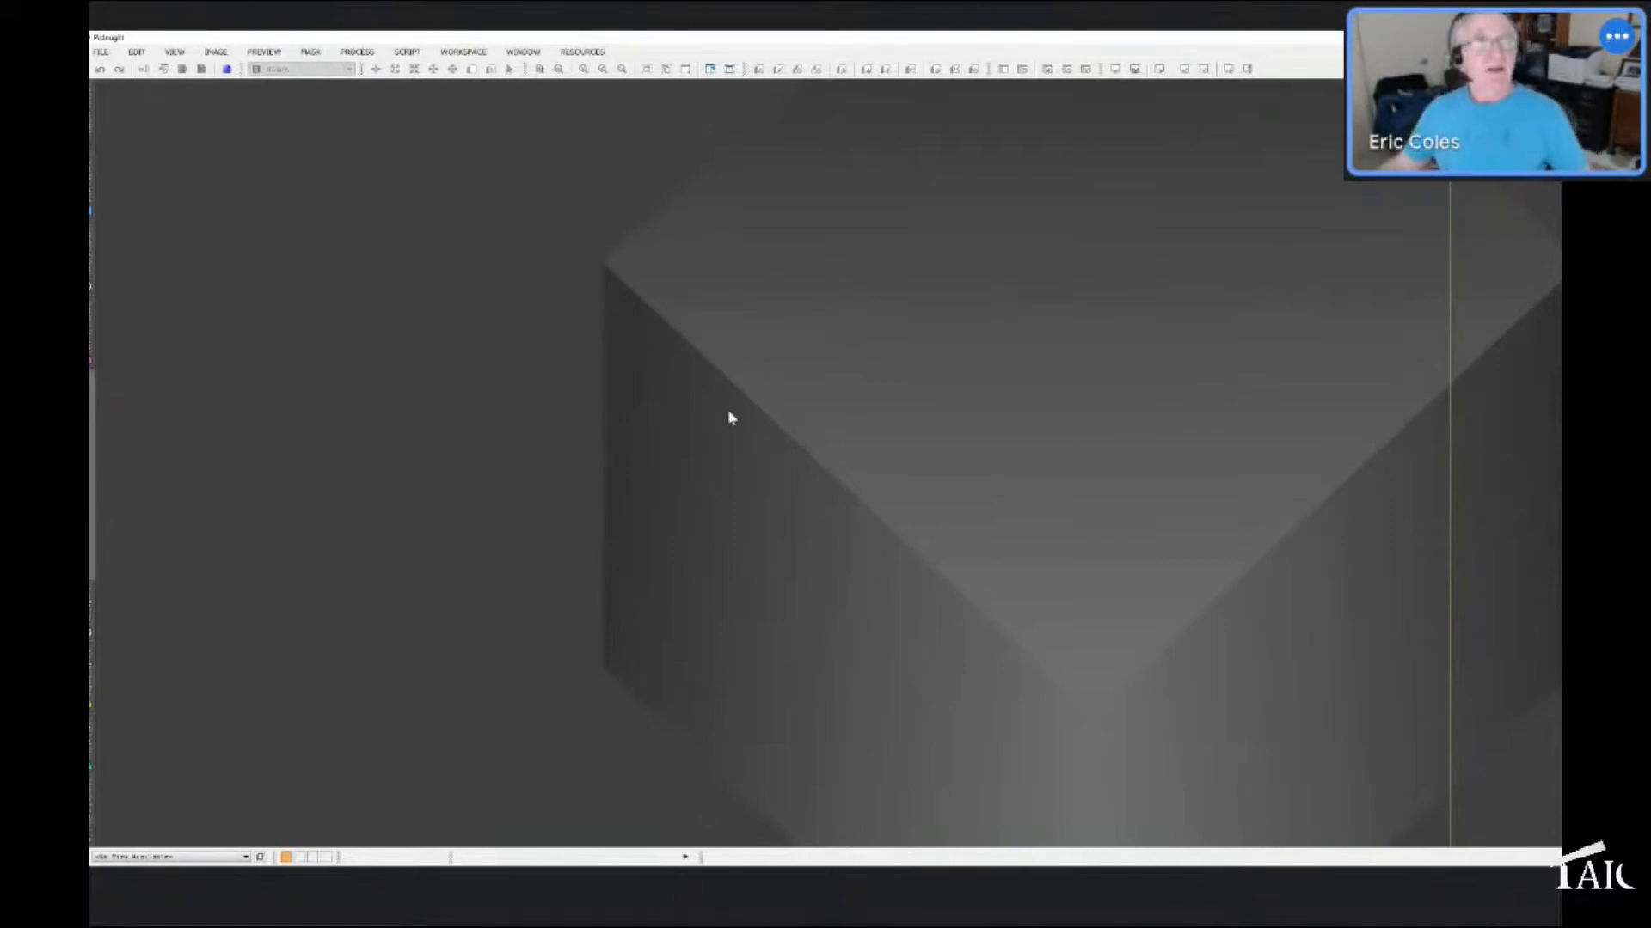
pyautogui.click(352, 54)
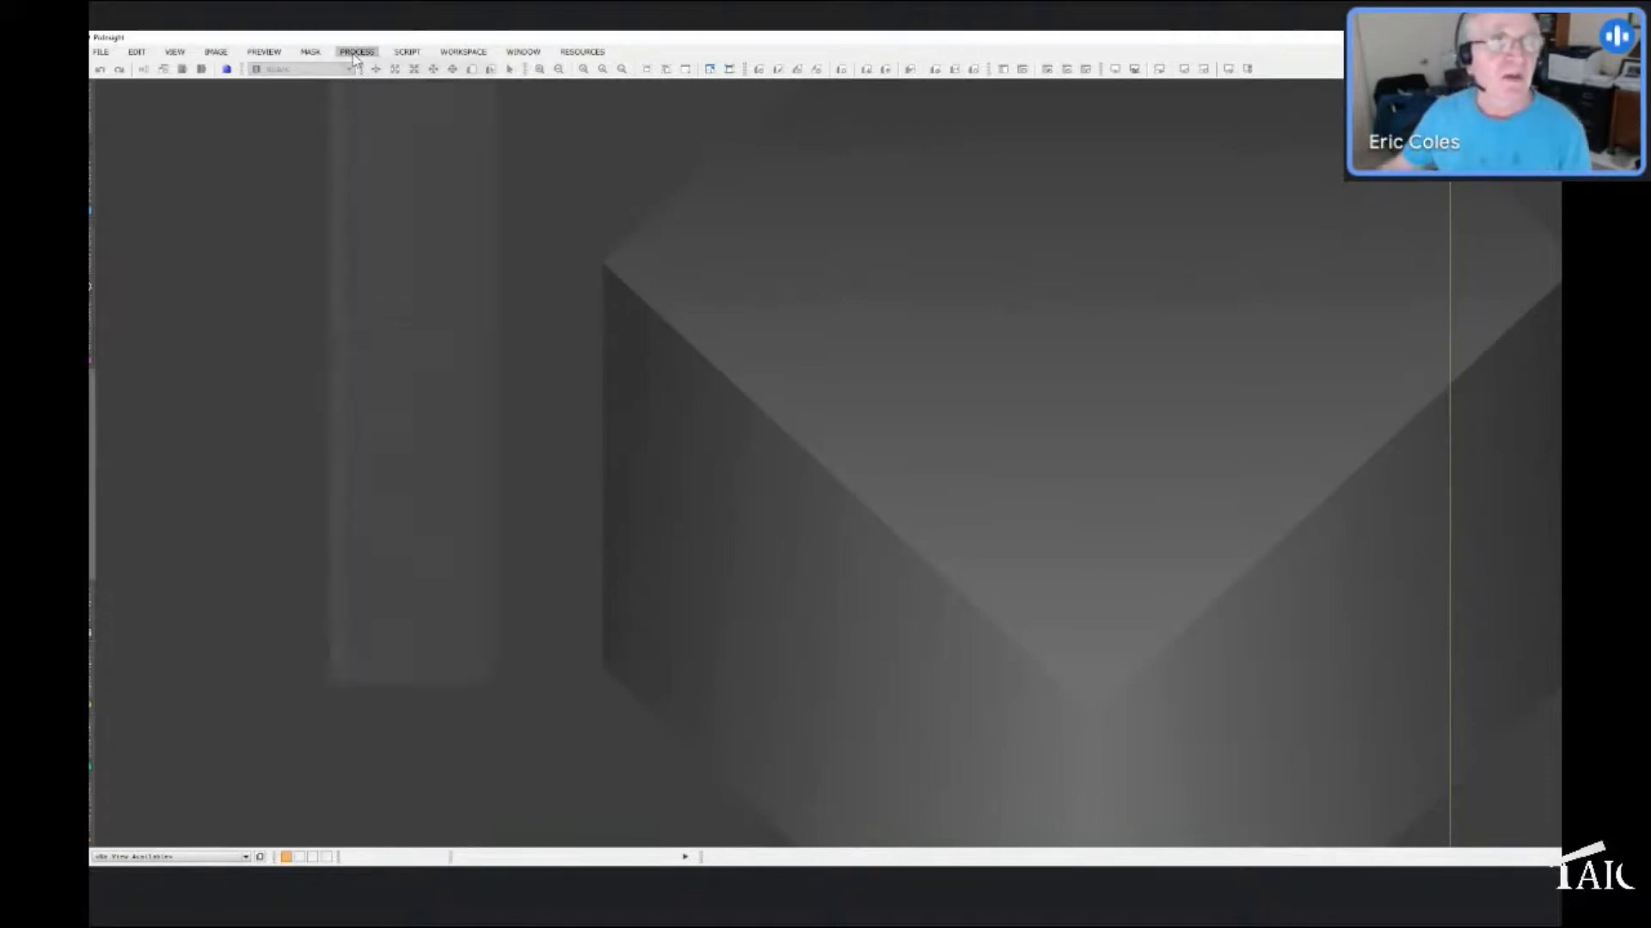
pyautogui.moveTo(359, 74)
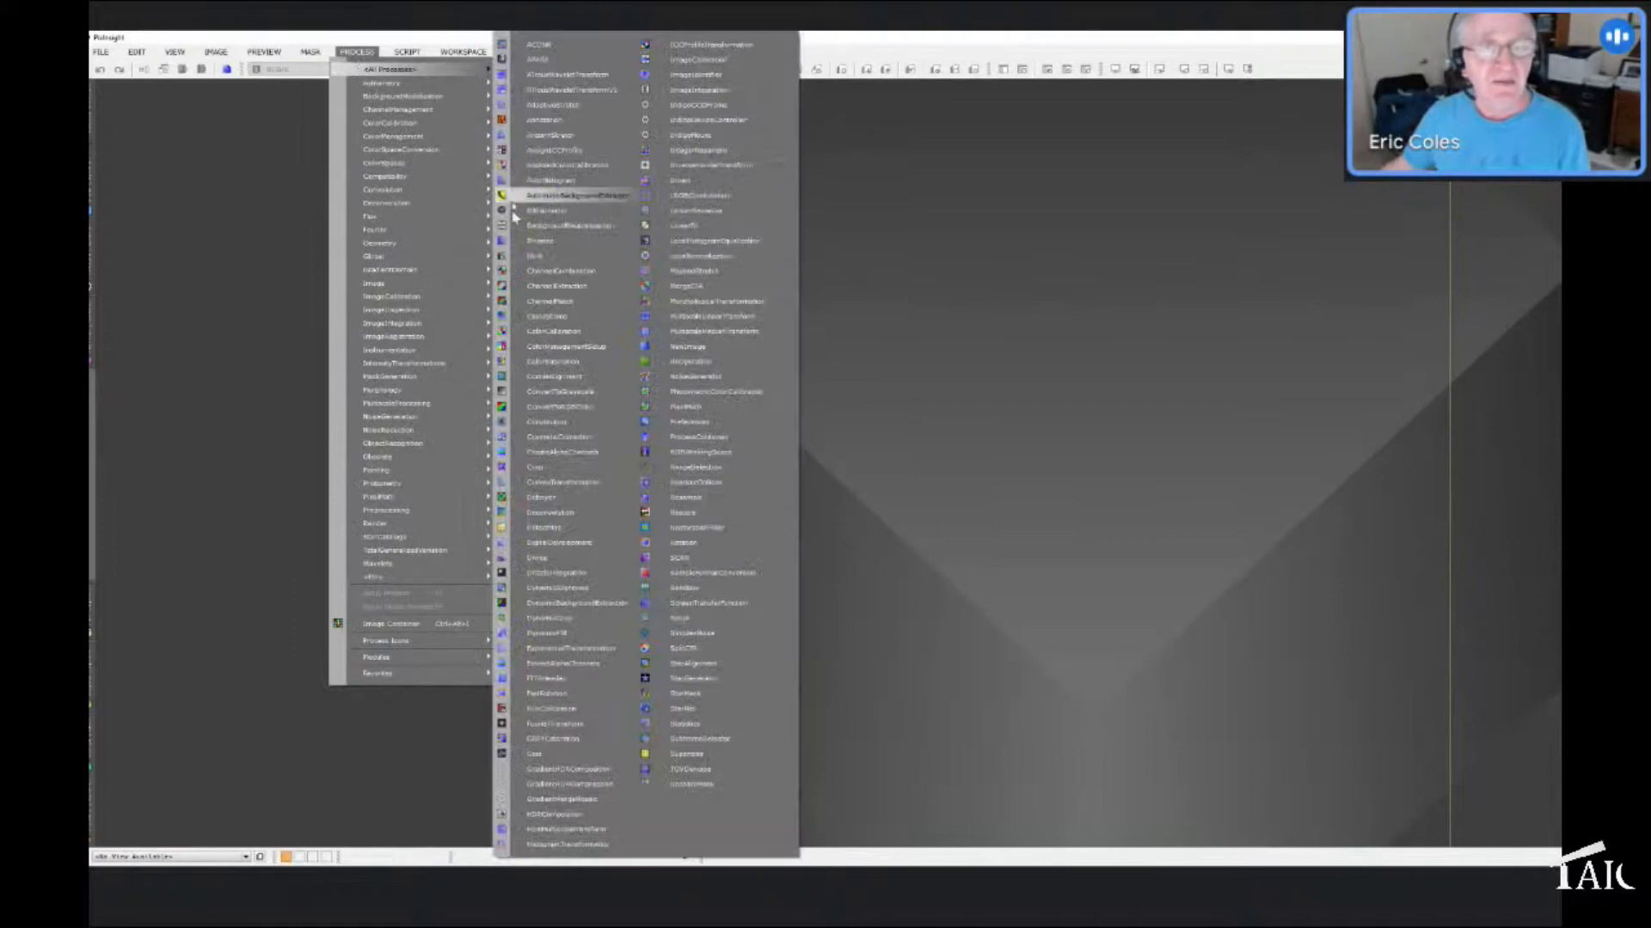
pyautogui.click(513, 258)
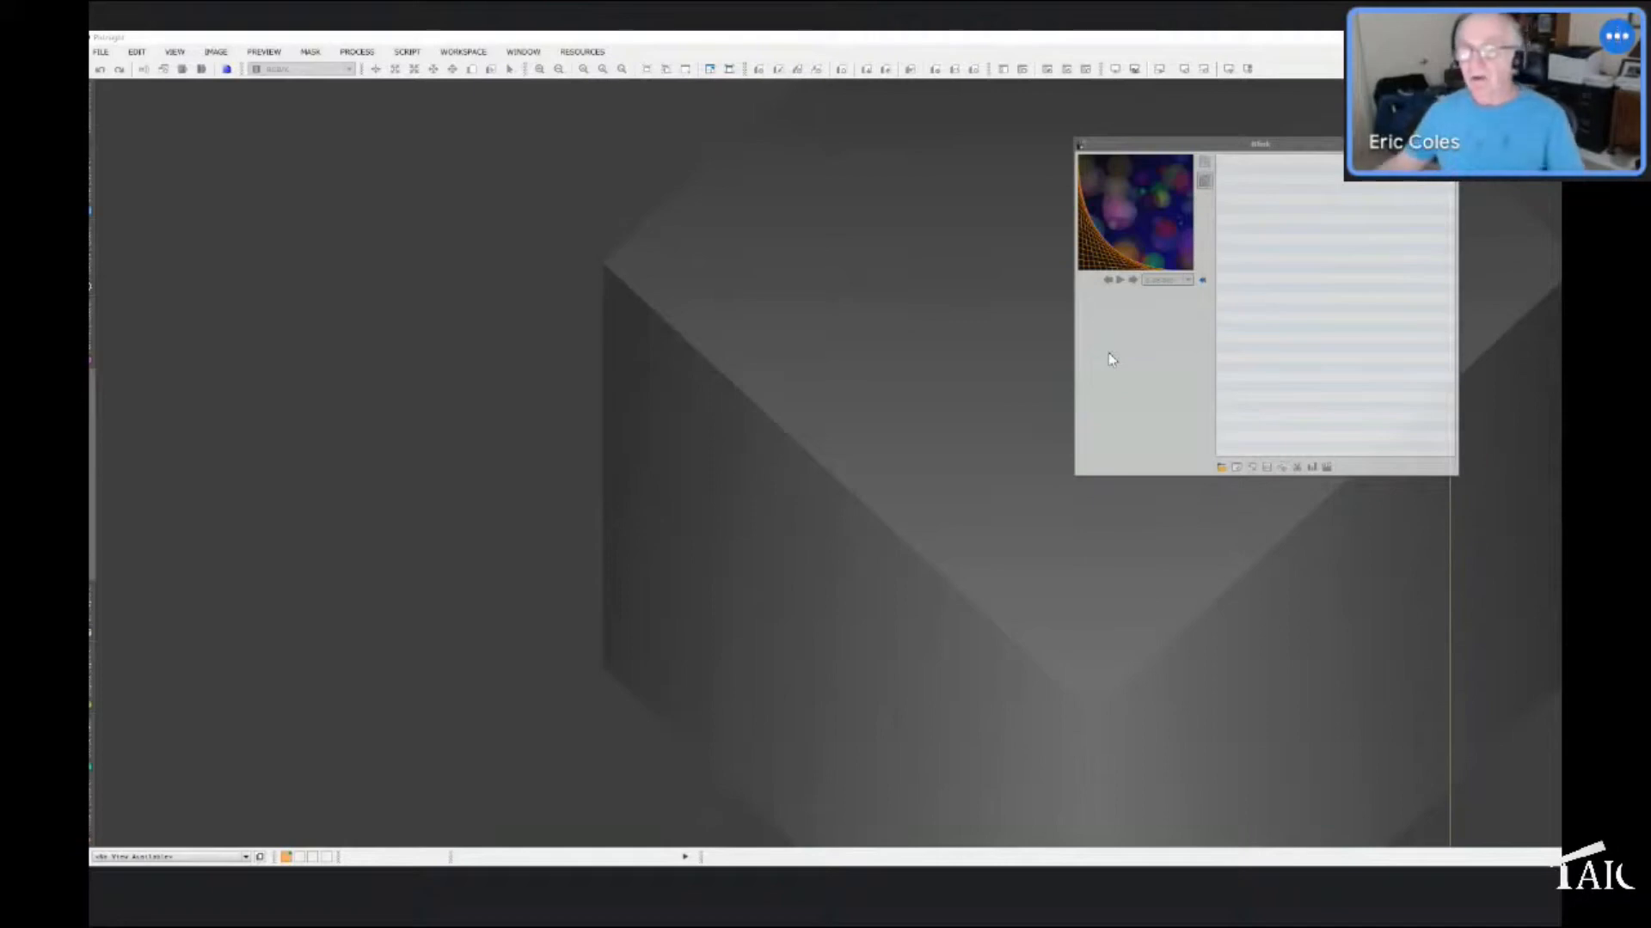
# Start adding images to Blink, show the files in Details view and browse to the Crop for demo folder in Animations
pyautogui.click(1222, 468)
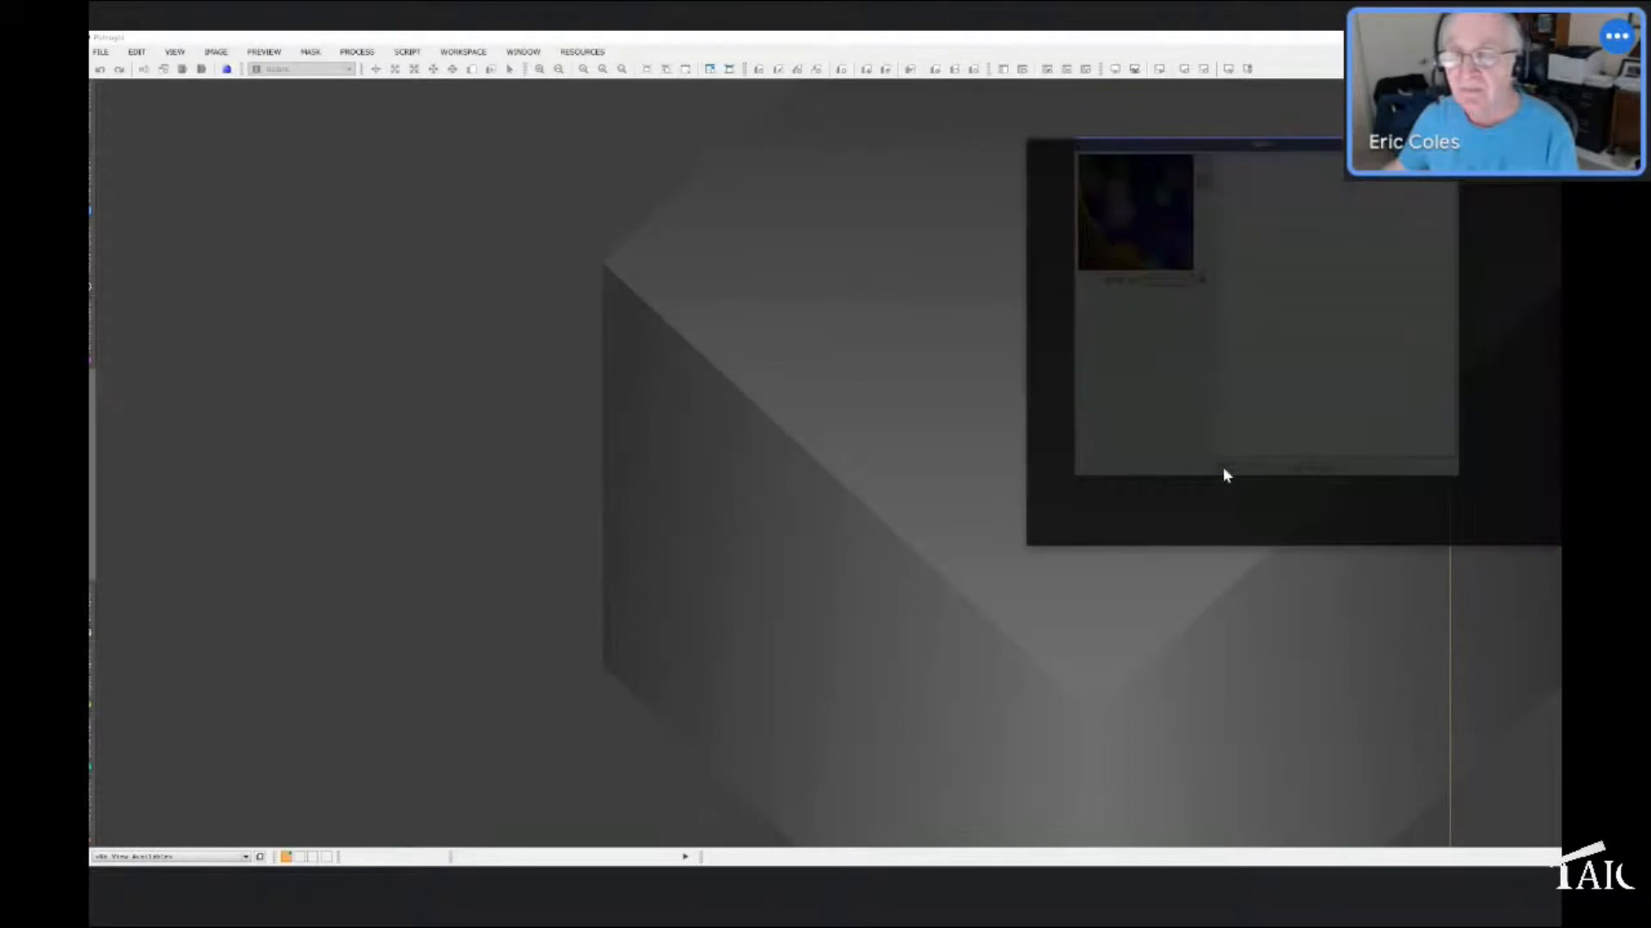
pyautogui.moveTo(1402, 150); pyautogui.dragTo(853, 203)
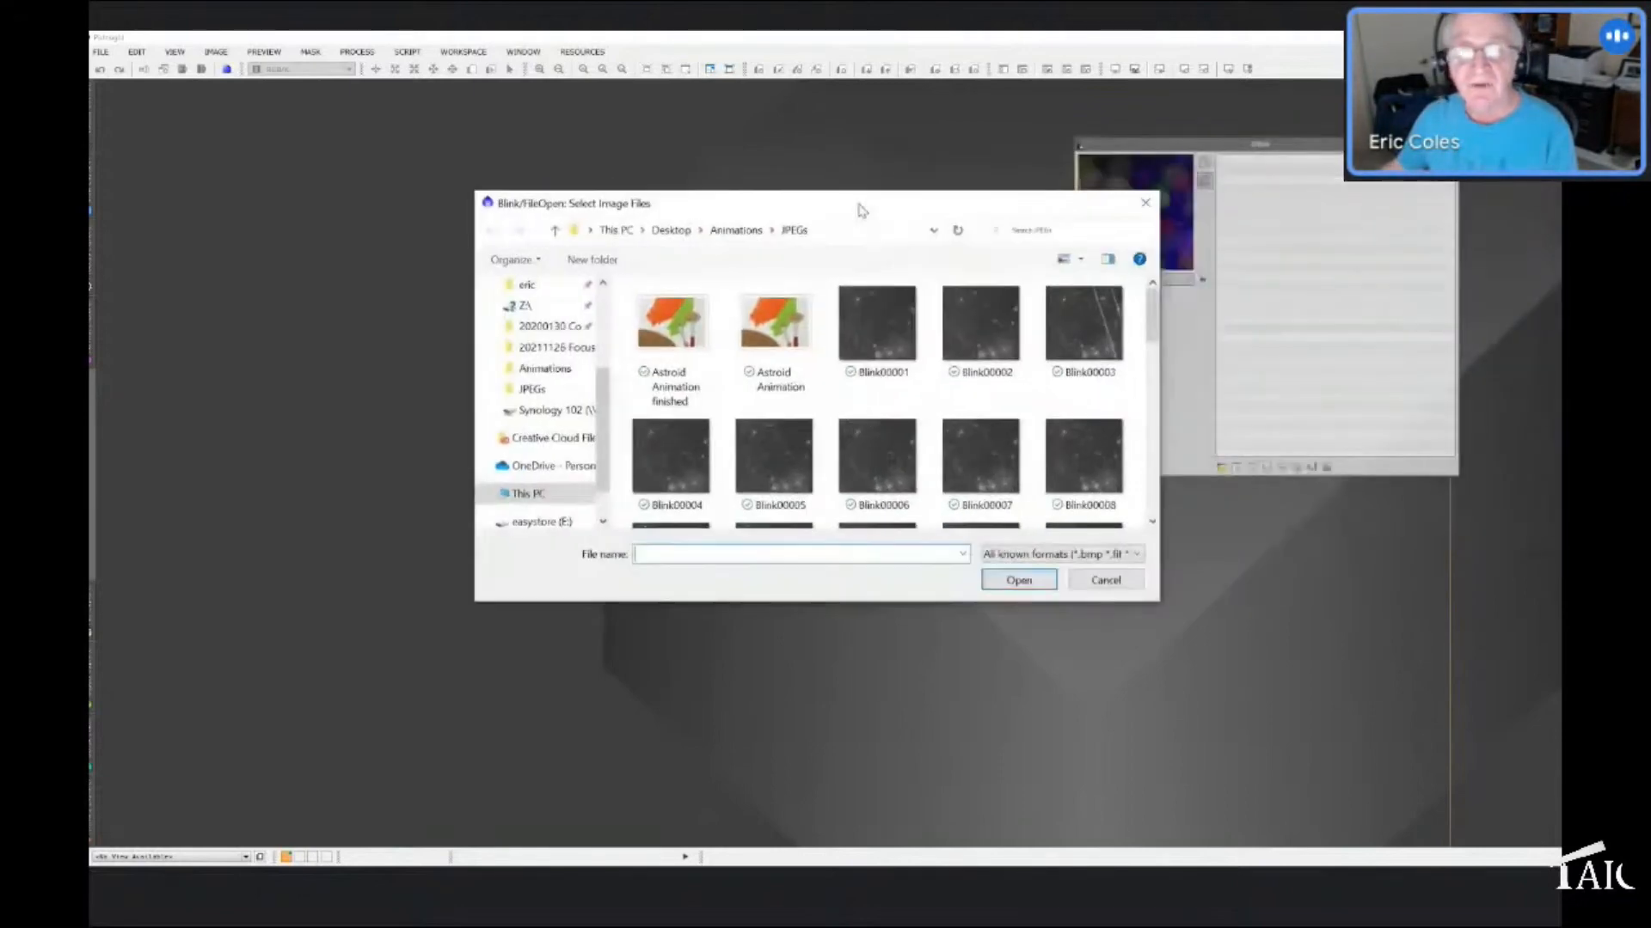
pyautogui.rightClick(1135, 353)
pyautogui.moveTo(1212, 356)
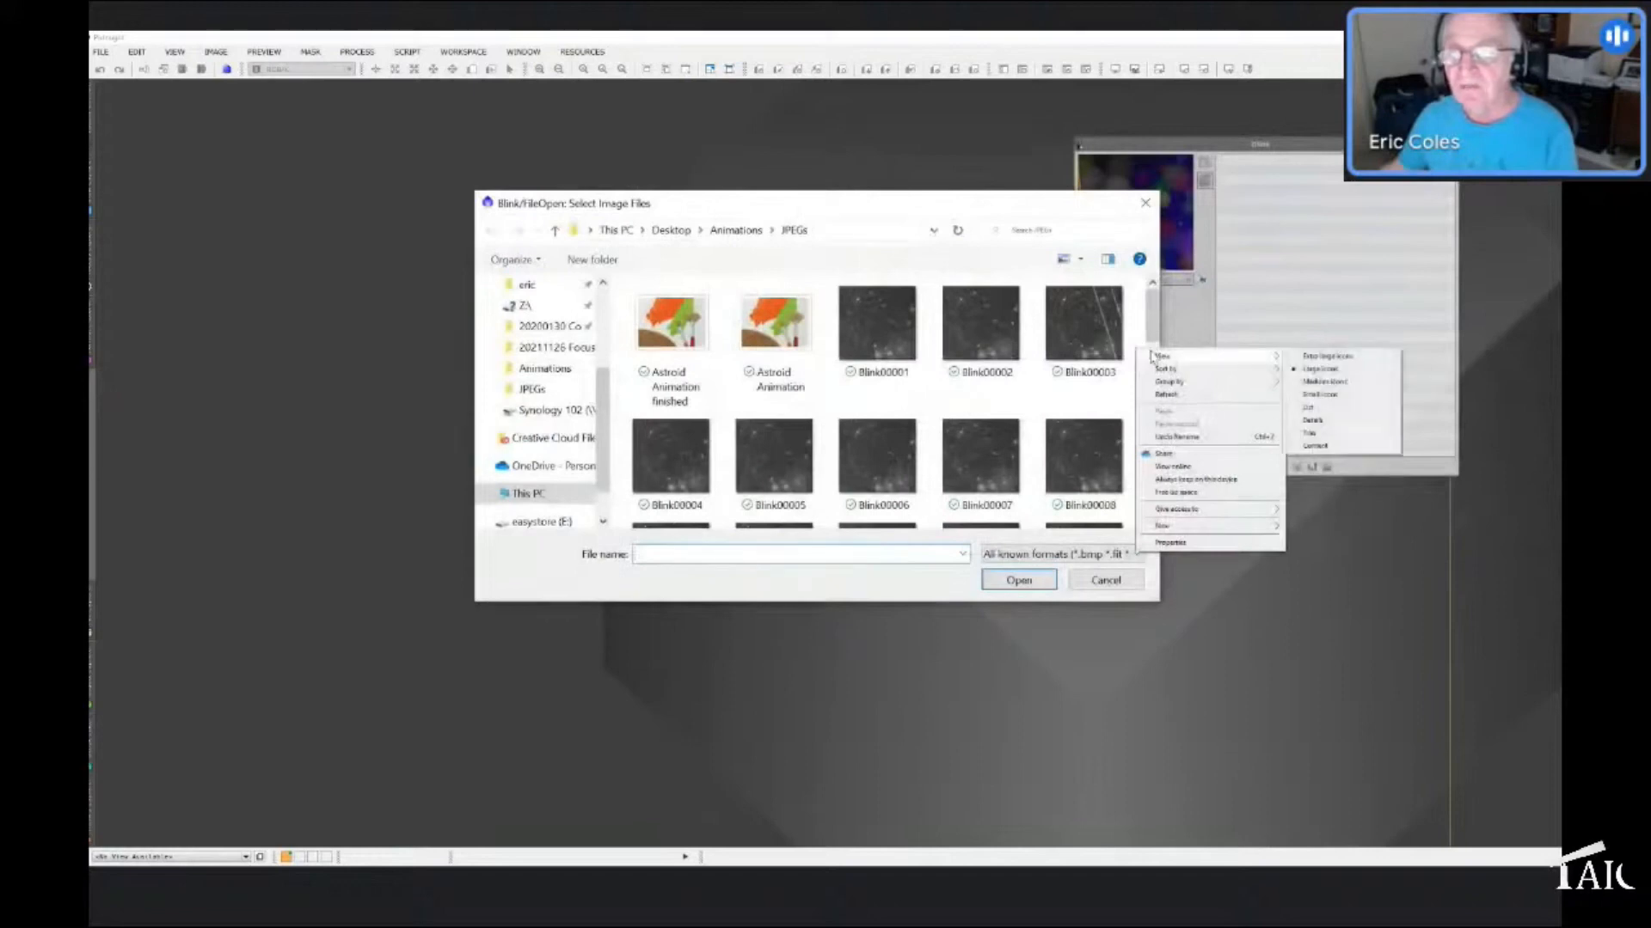
pyautogui.click(1313, 421)
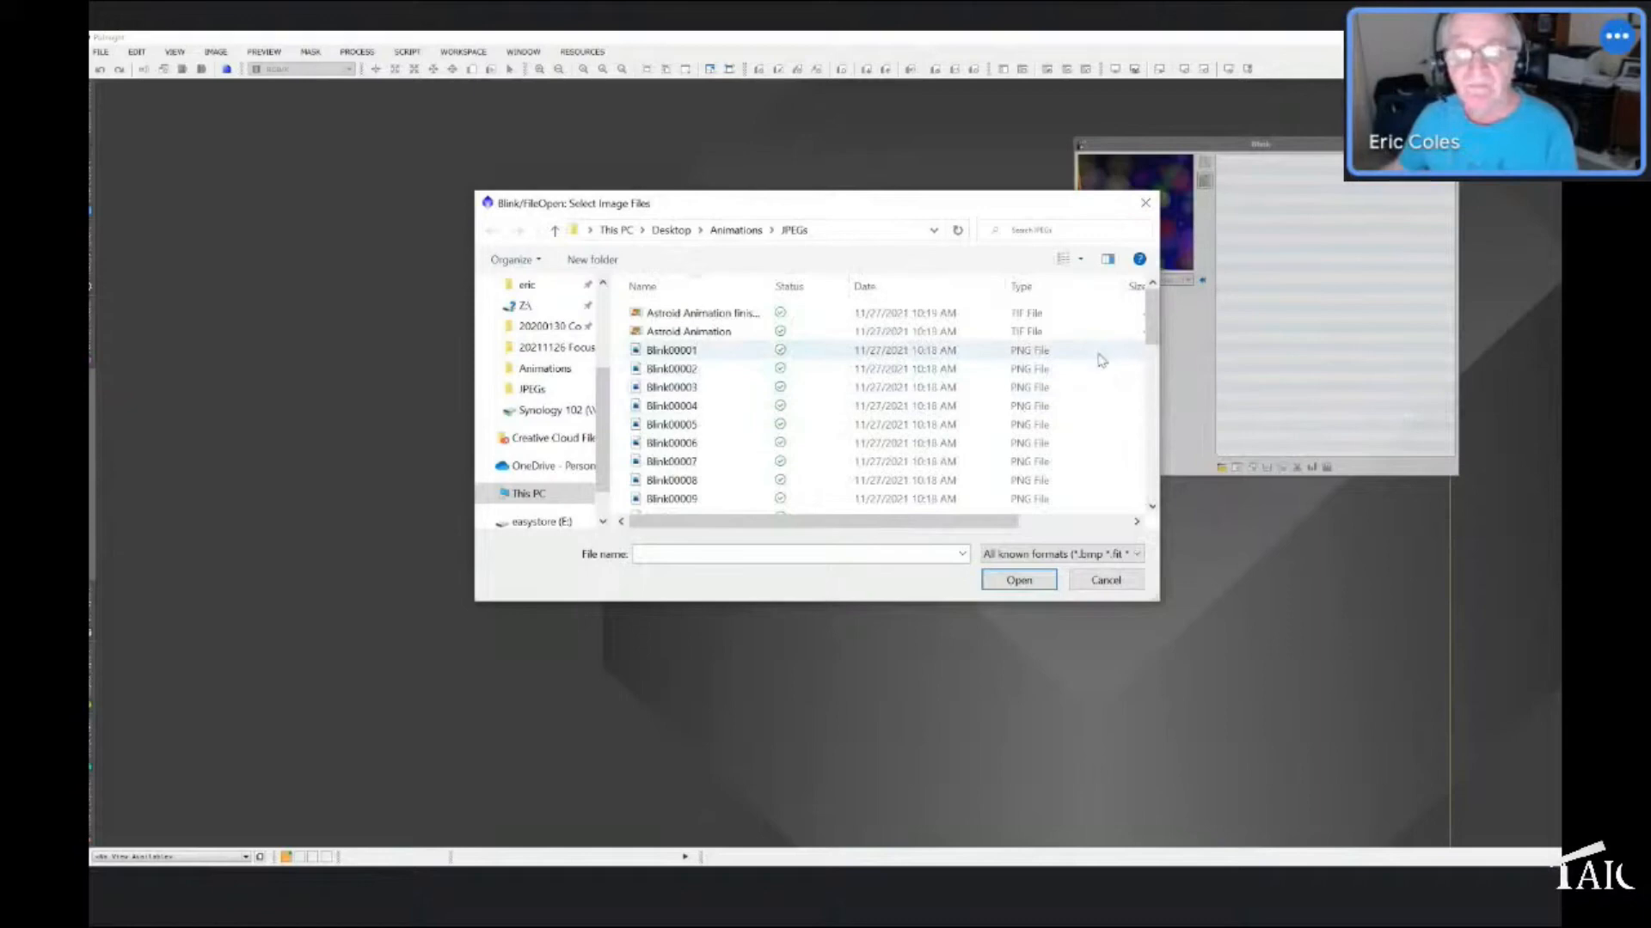
pyautogui.click(720, 233)
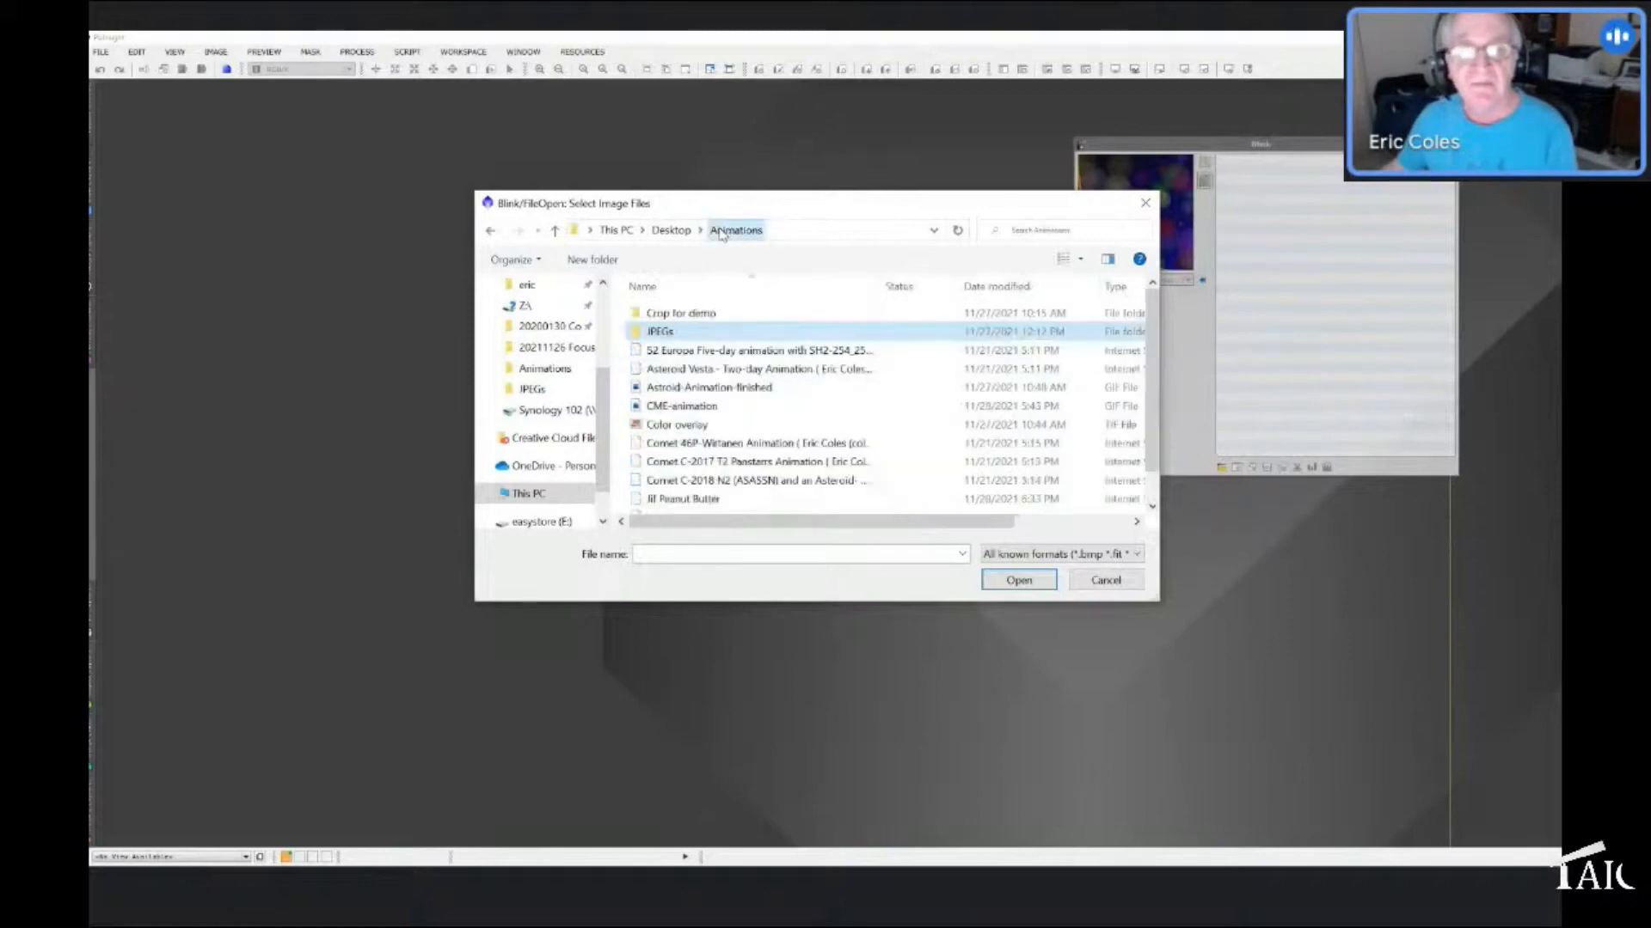
pyautogui.doubleClick(688, 316)
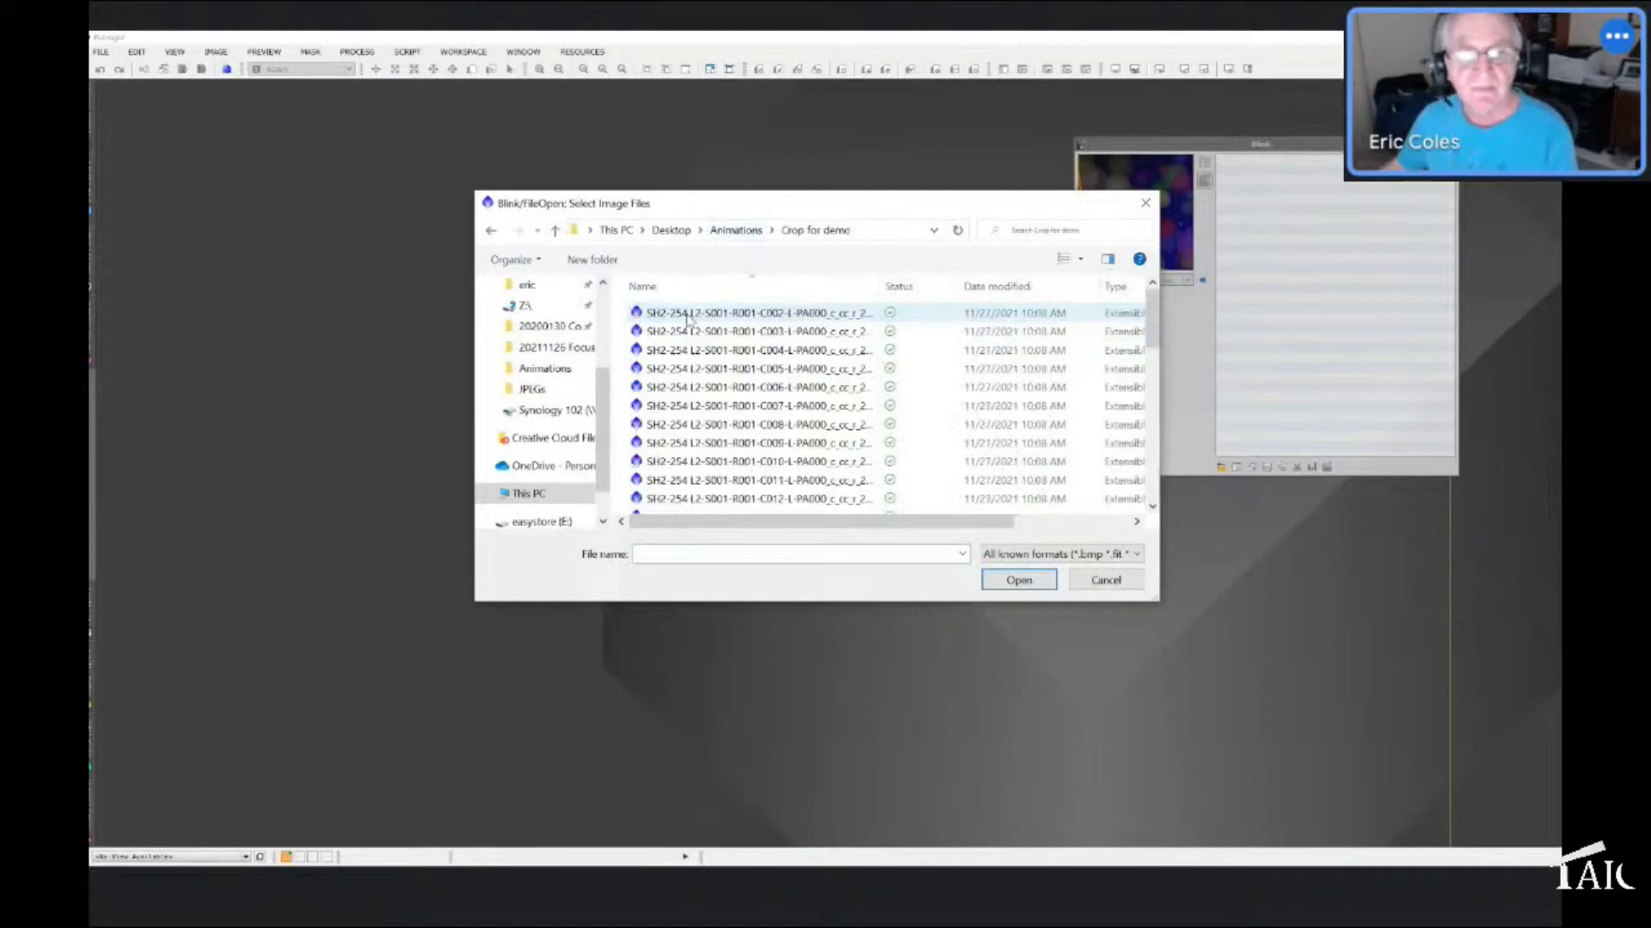
pyautogui.click(865, 318)
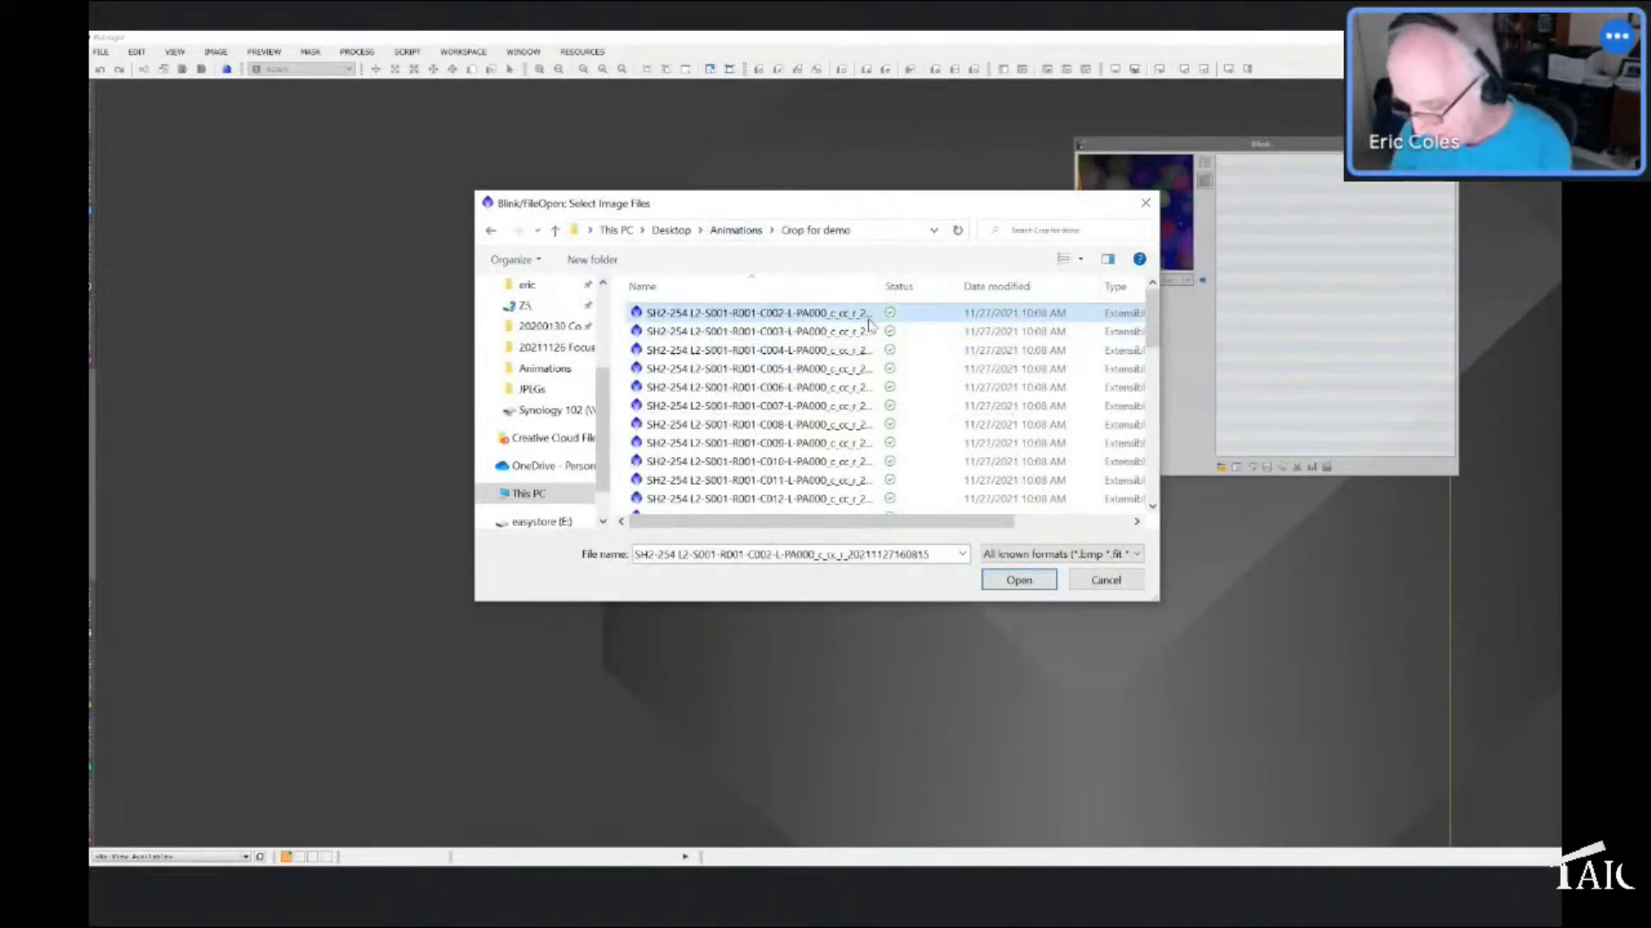
pyautogui.hotkey('ctrl', 'a')
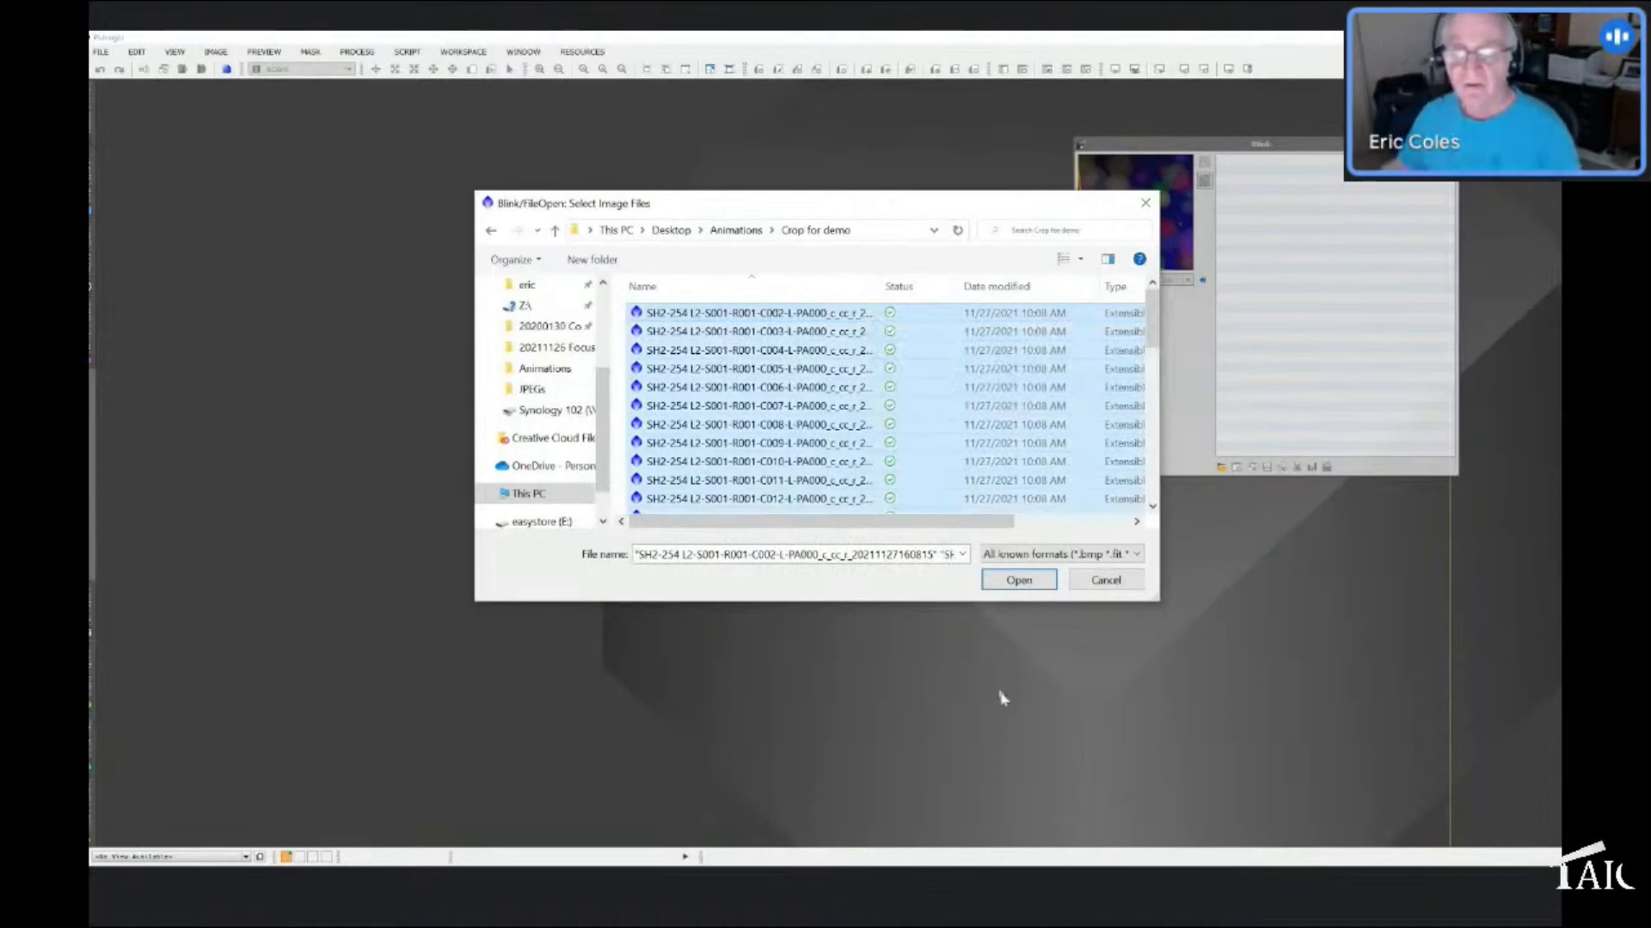
pyautogui.click(998, 586)
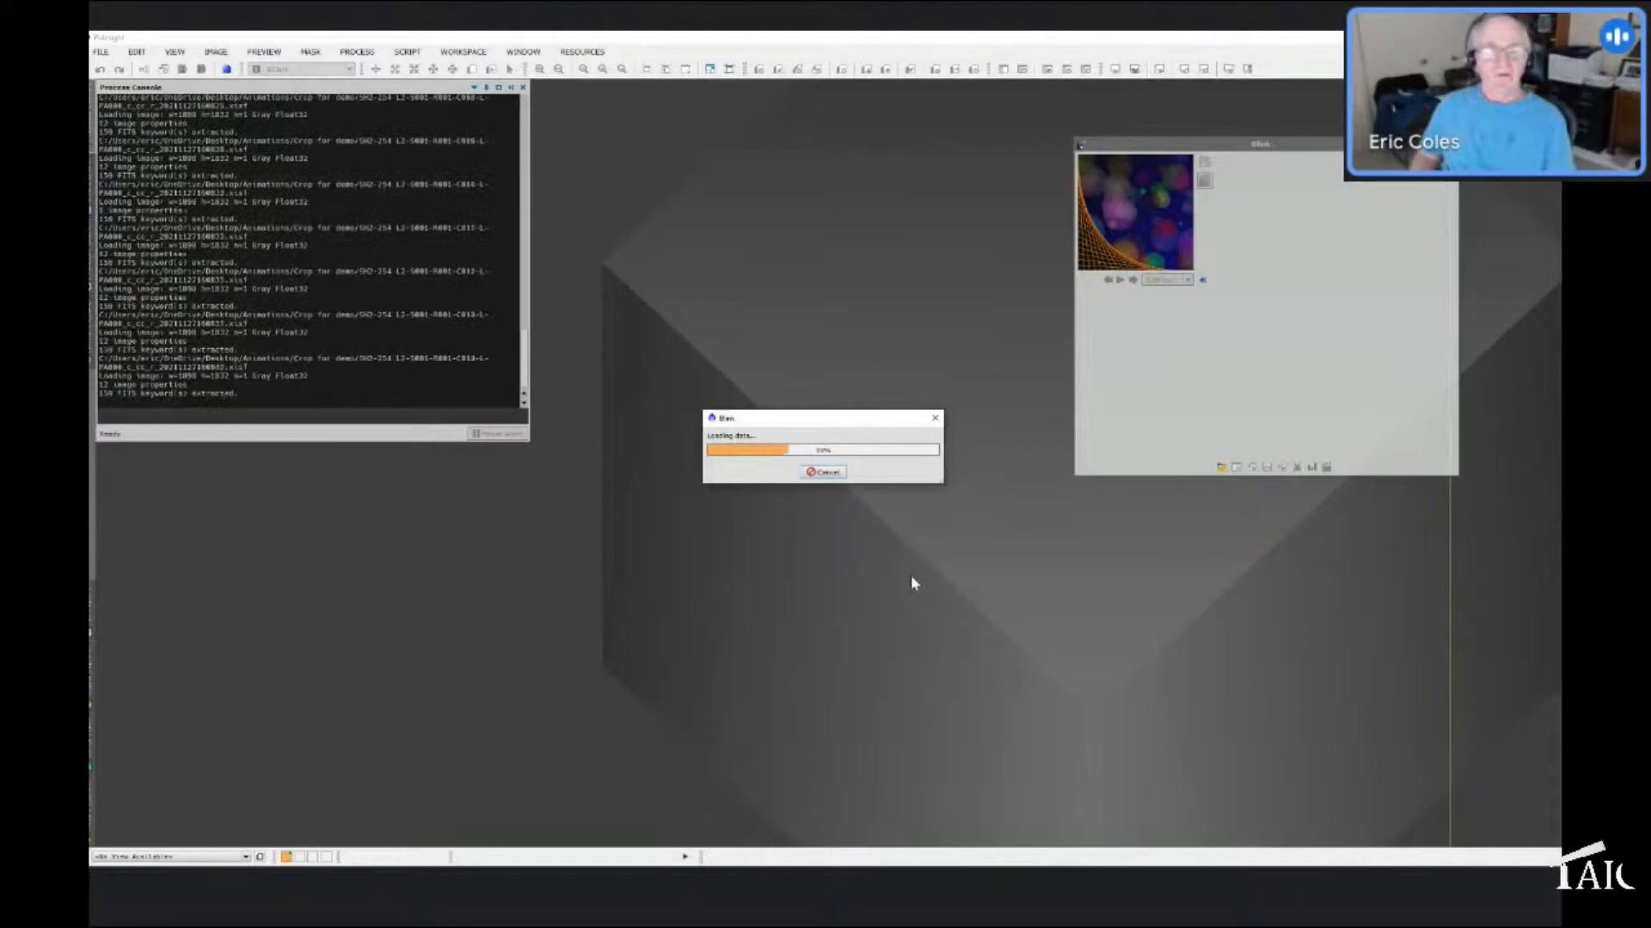
pyautogui.click(832, 473)
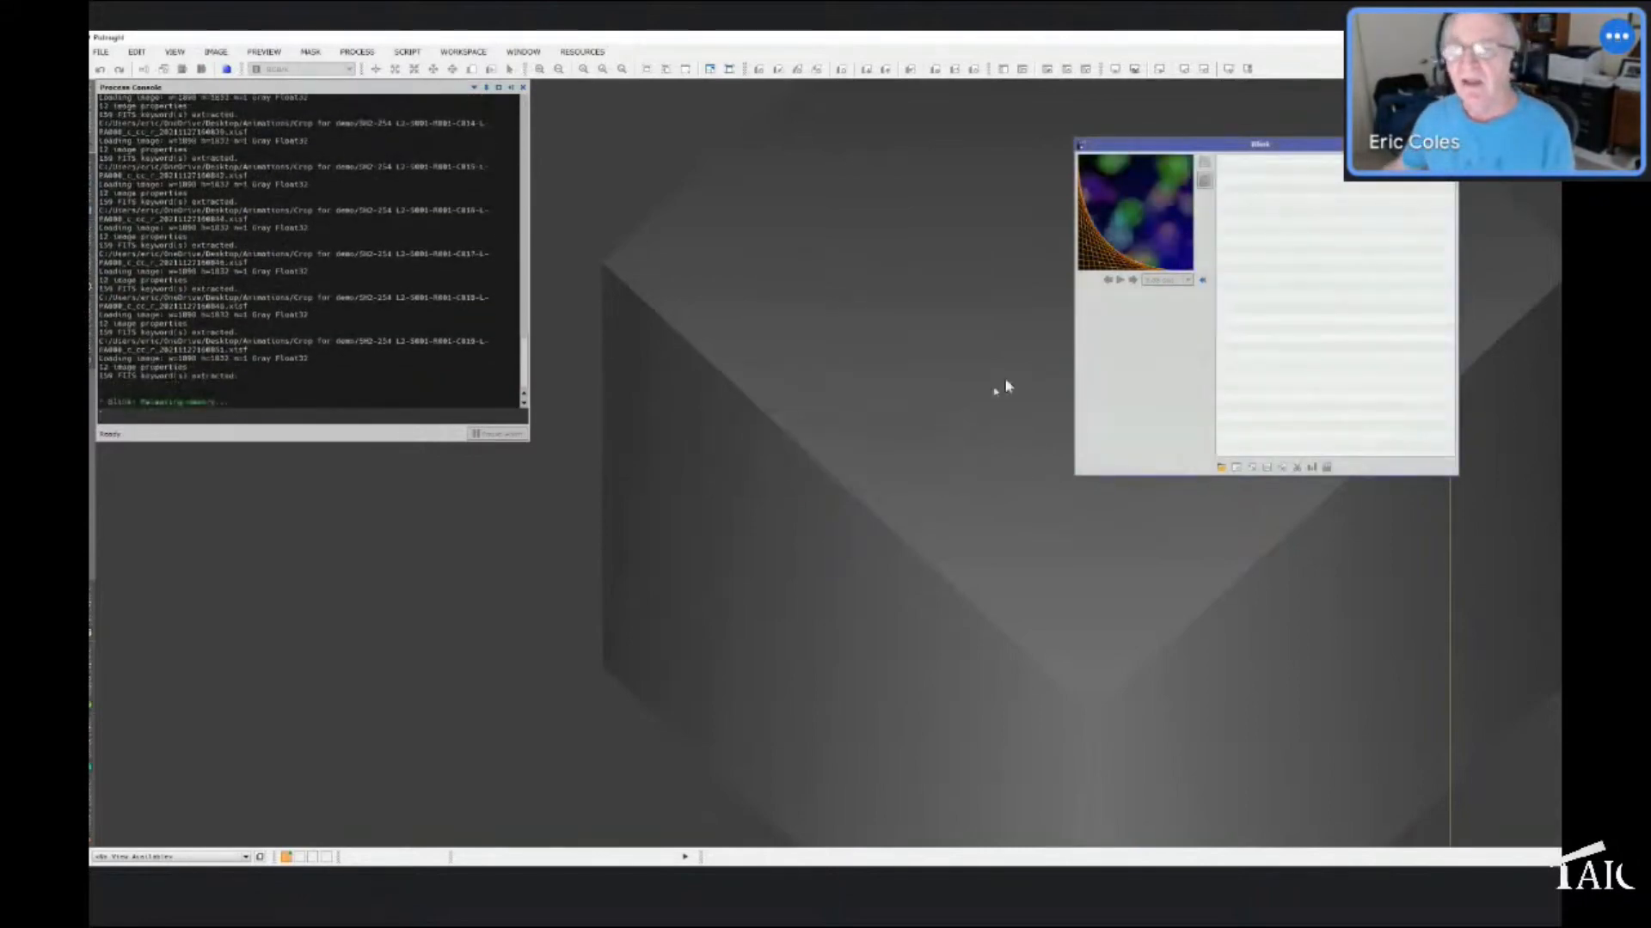
# Load the SH2-254 frames C002 through C012 into Blink and move the preview image beside the Blink window
pyautogui.click(1220, 468)
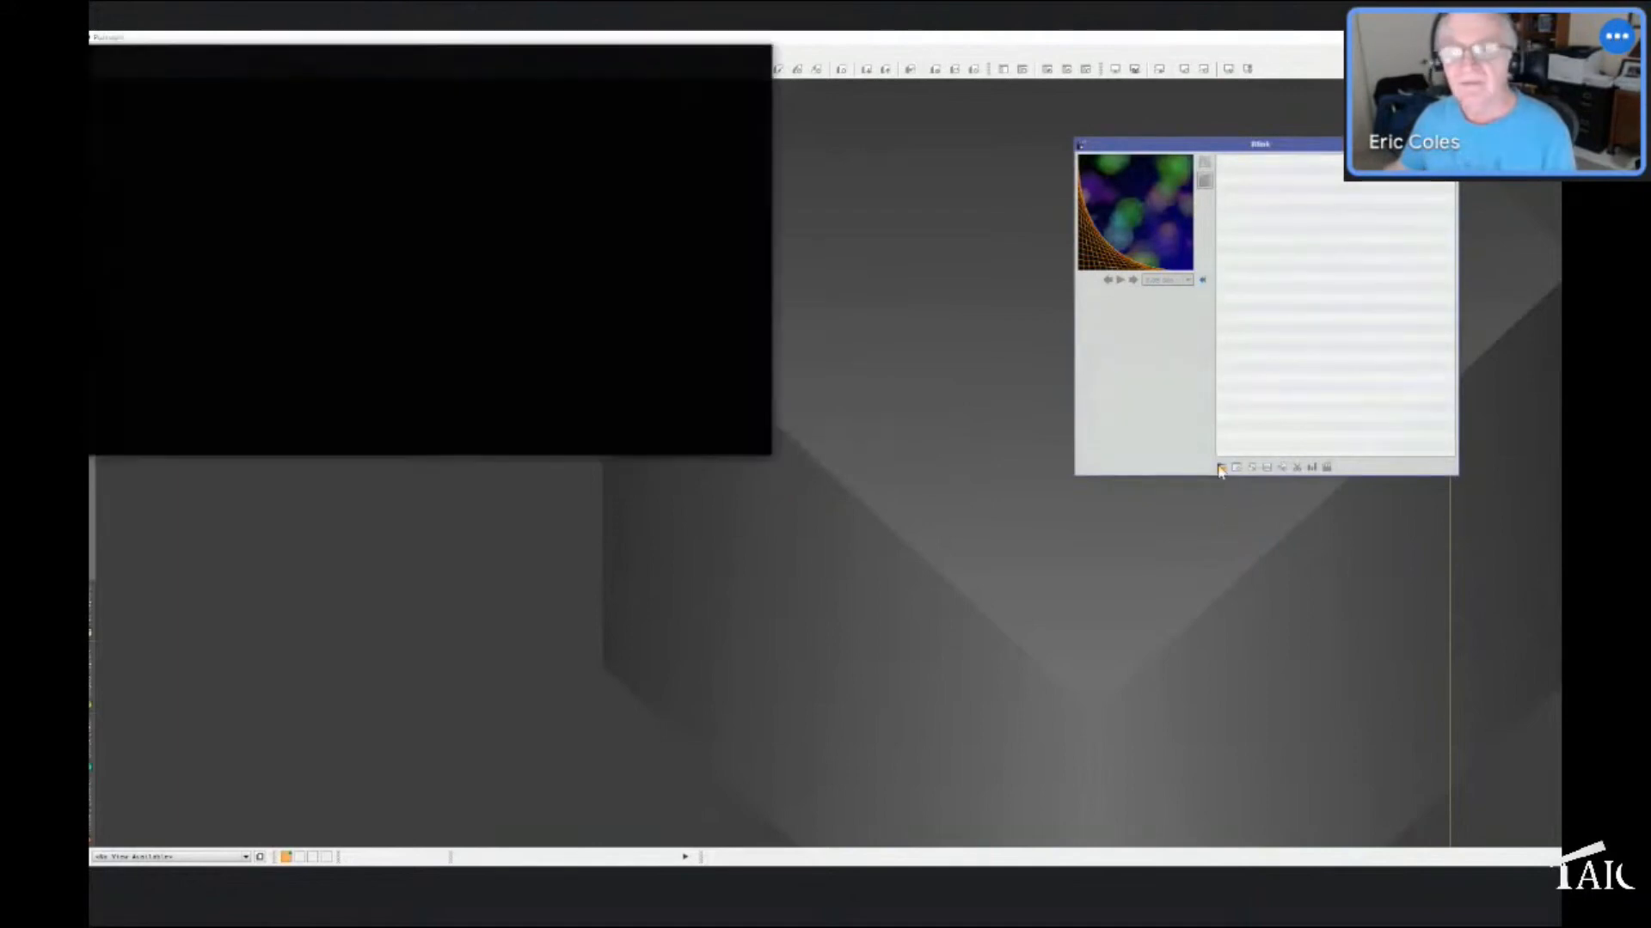
pyautogui.click(376, 174)
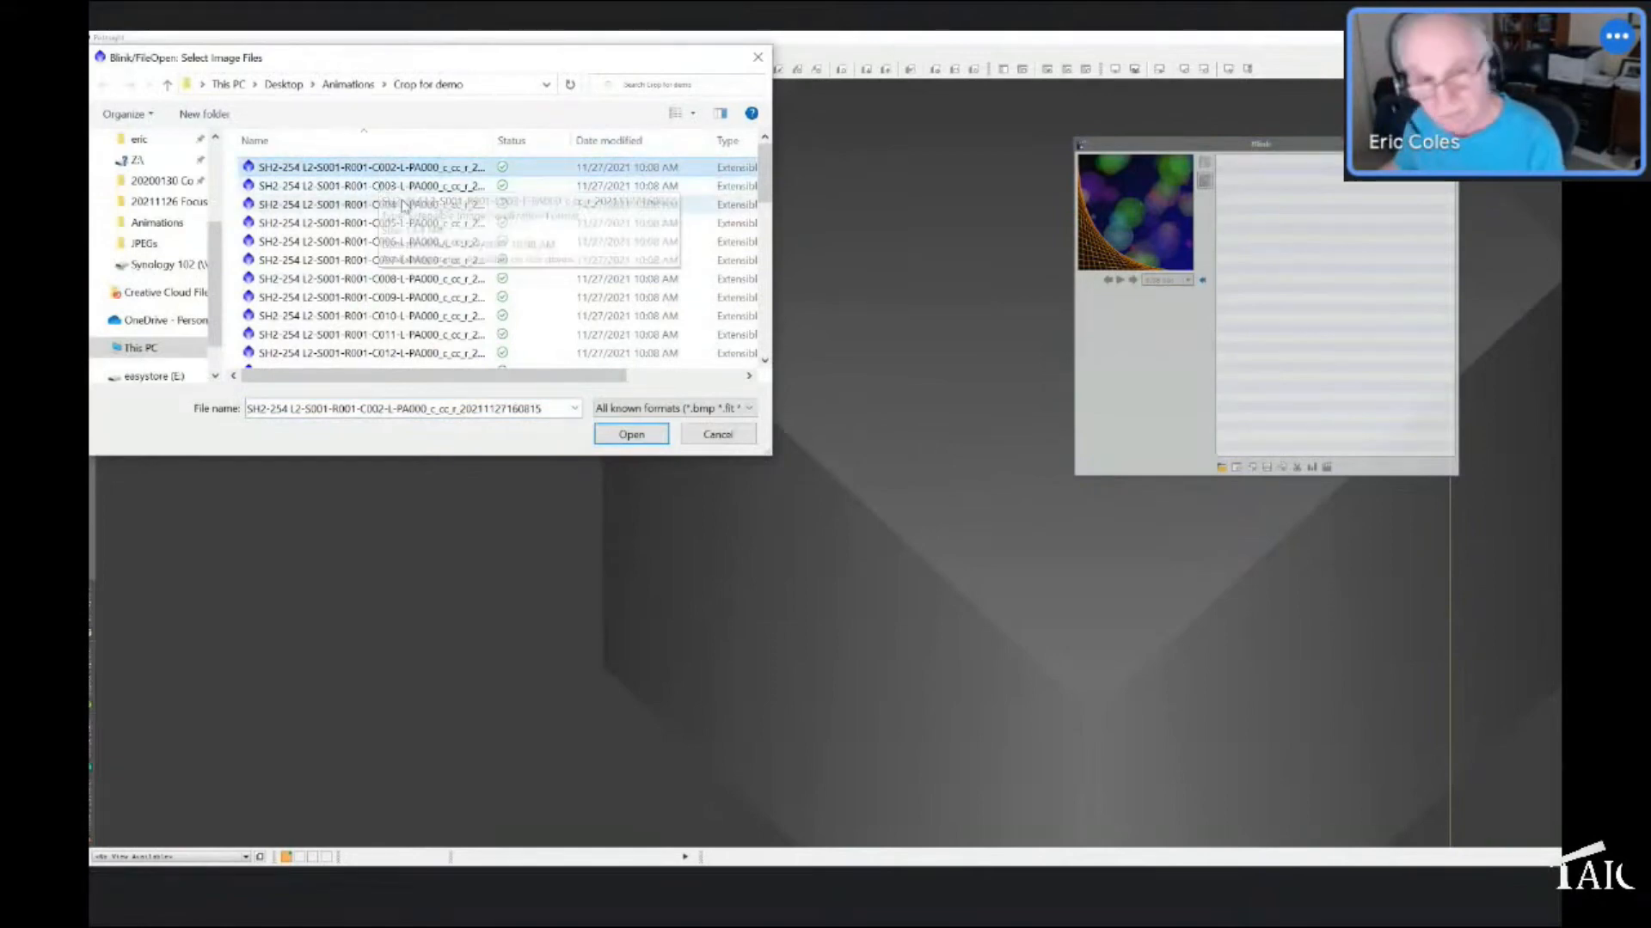
pyautogui.keyDown('shift'); pyautogui.click(361, 352); pyautogui.keyUp('shift')
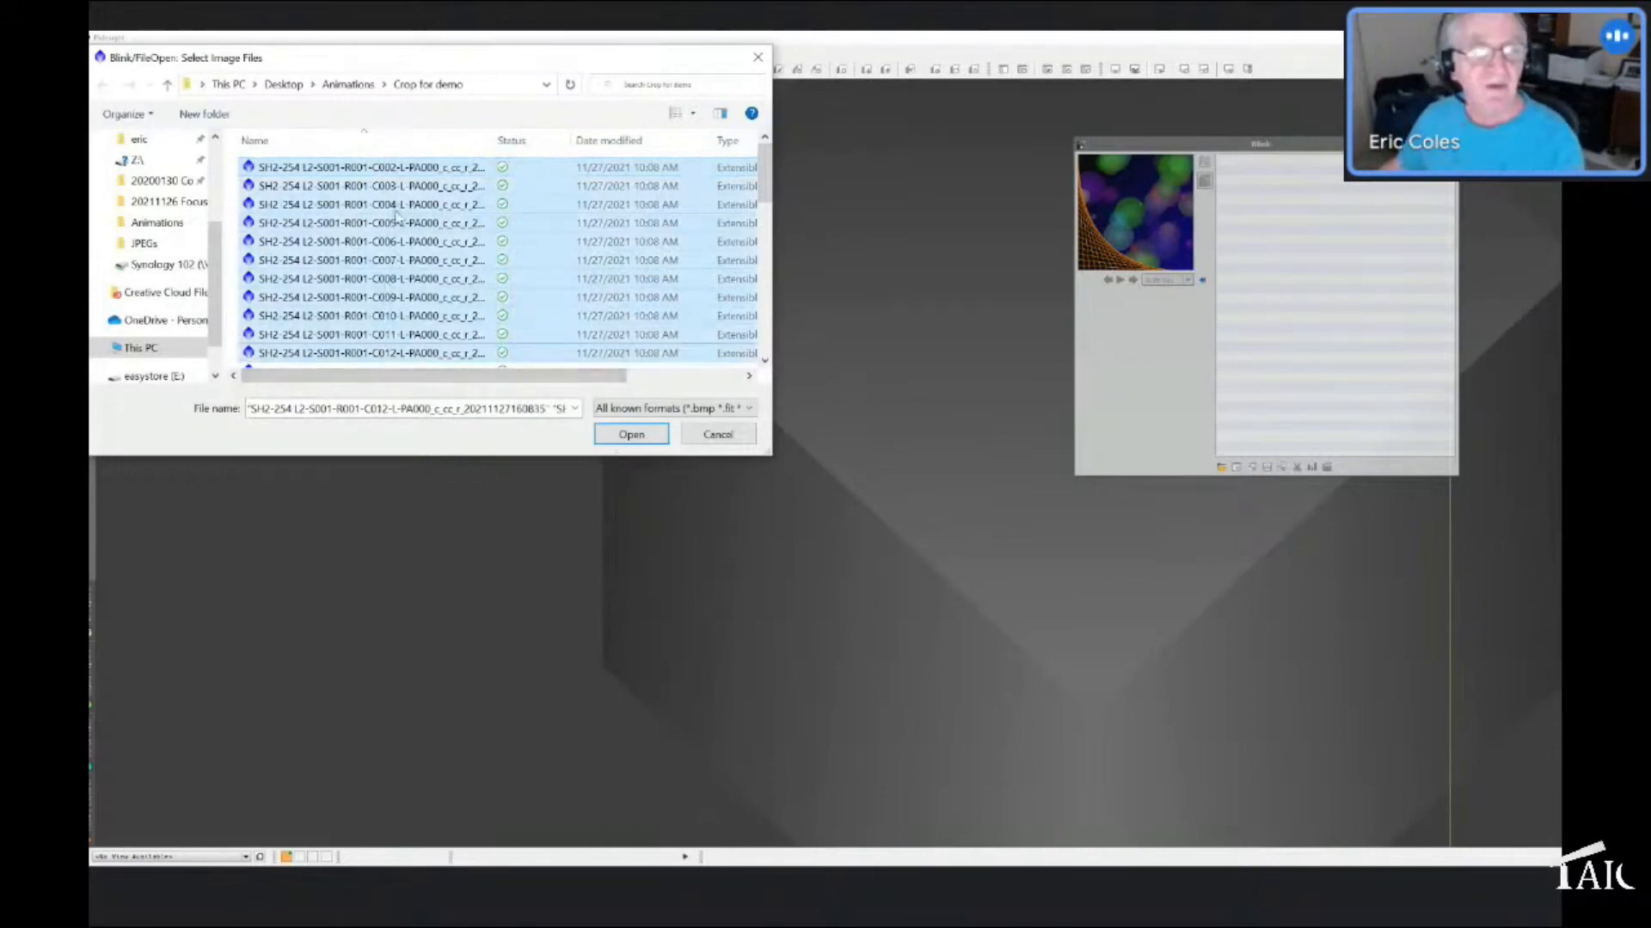
pyautogui.click(600, 436)
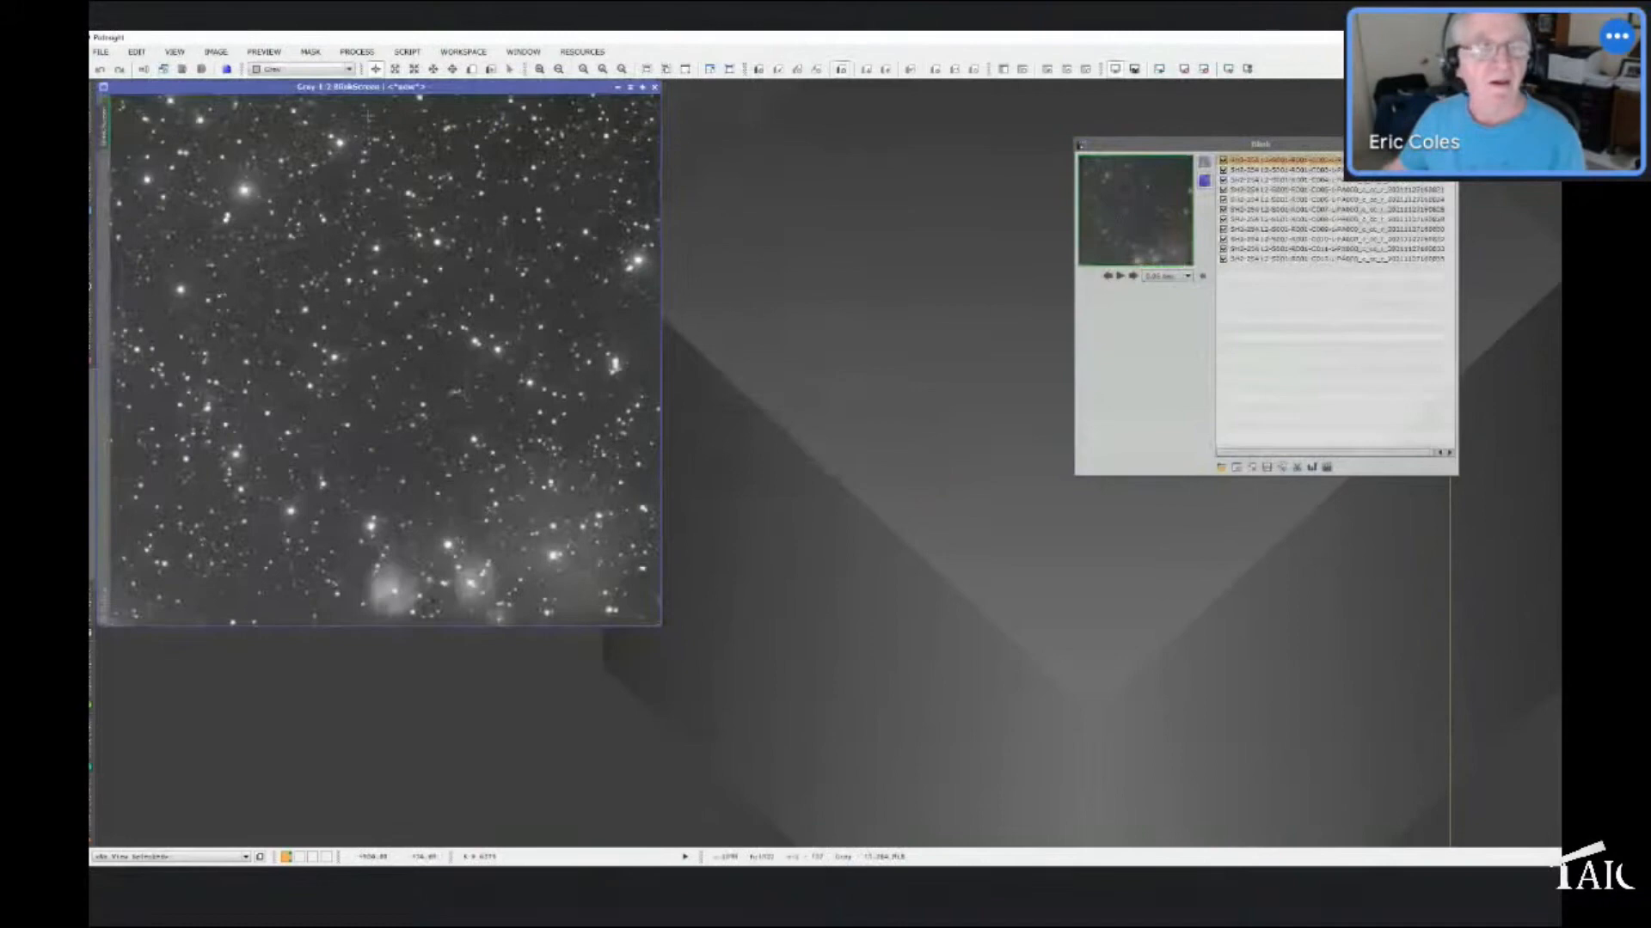
pyautogui.moveTo(370, 87); pyautogui.dragTo(653, 147)
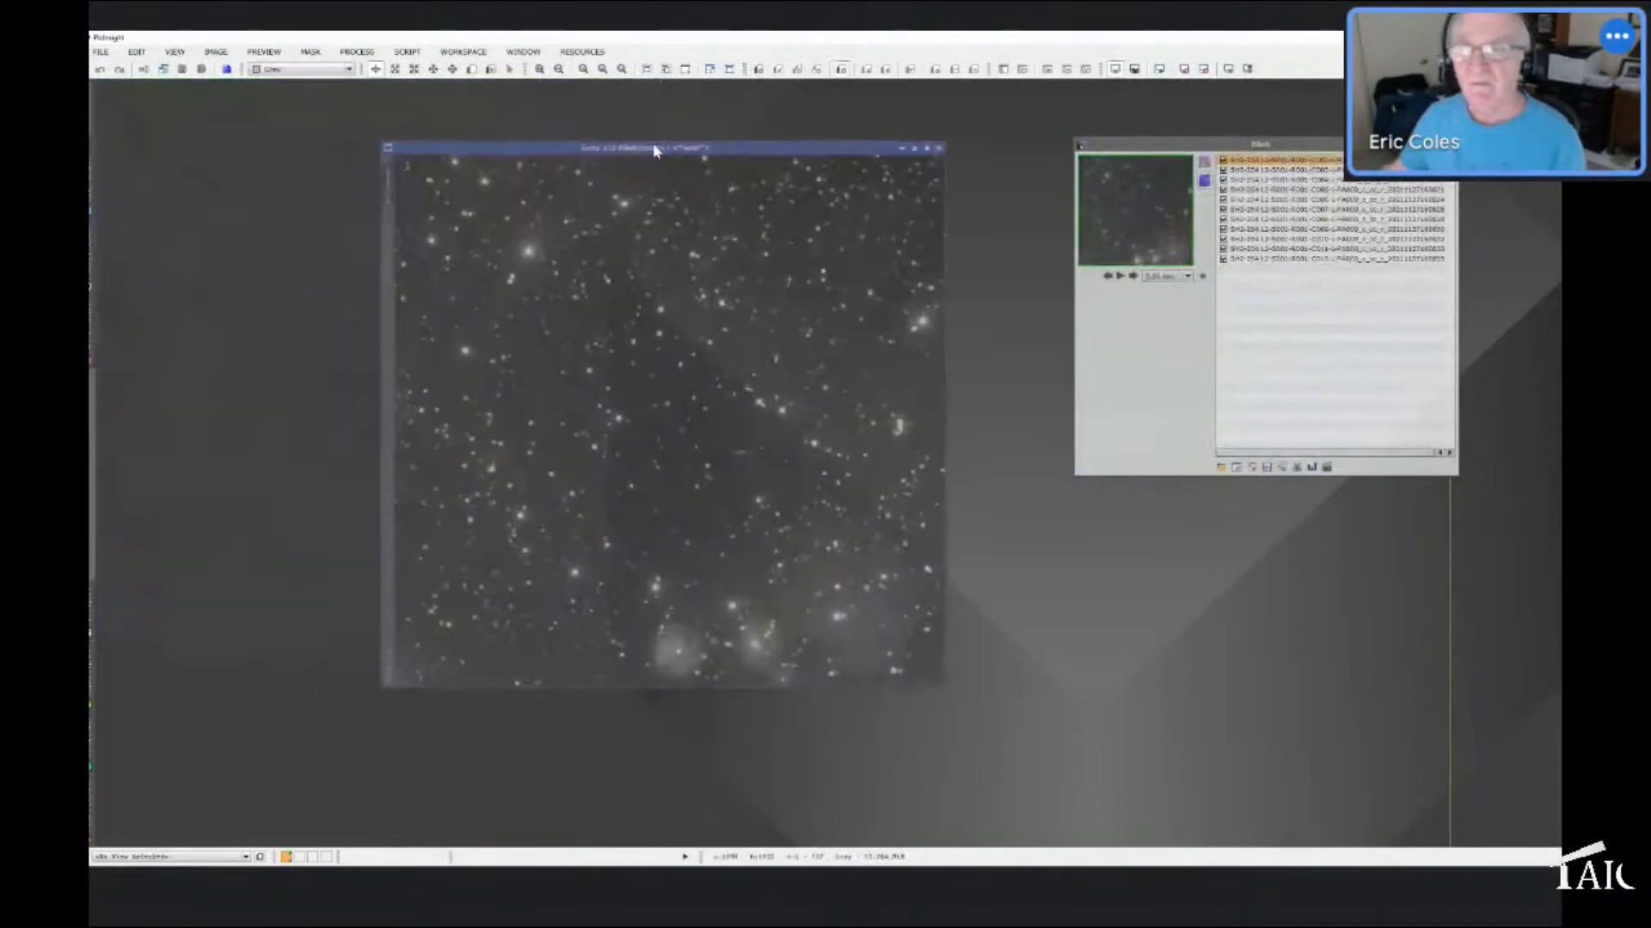
# Blink through the loaded SH2-254 frames from first to last and back to examine what moves between them
pyautogui.click(1201, 167)
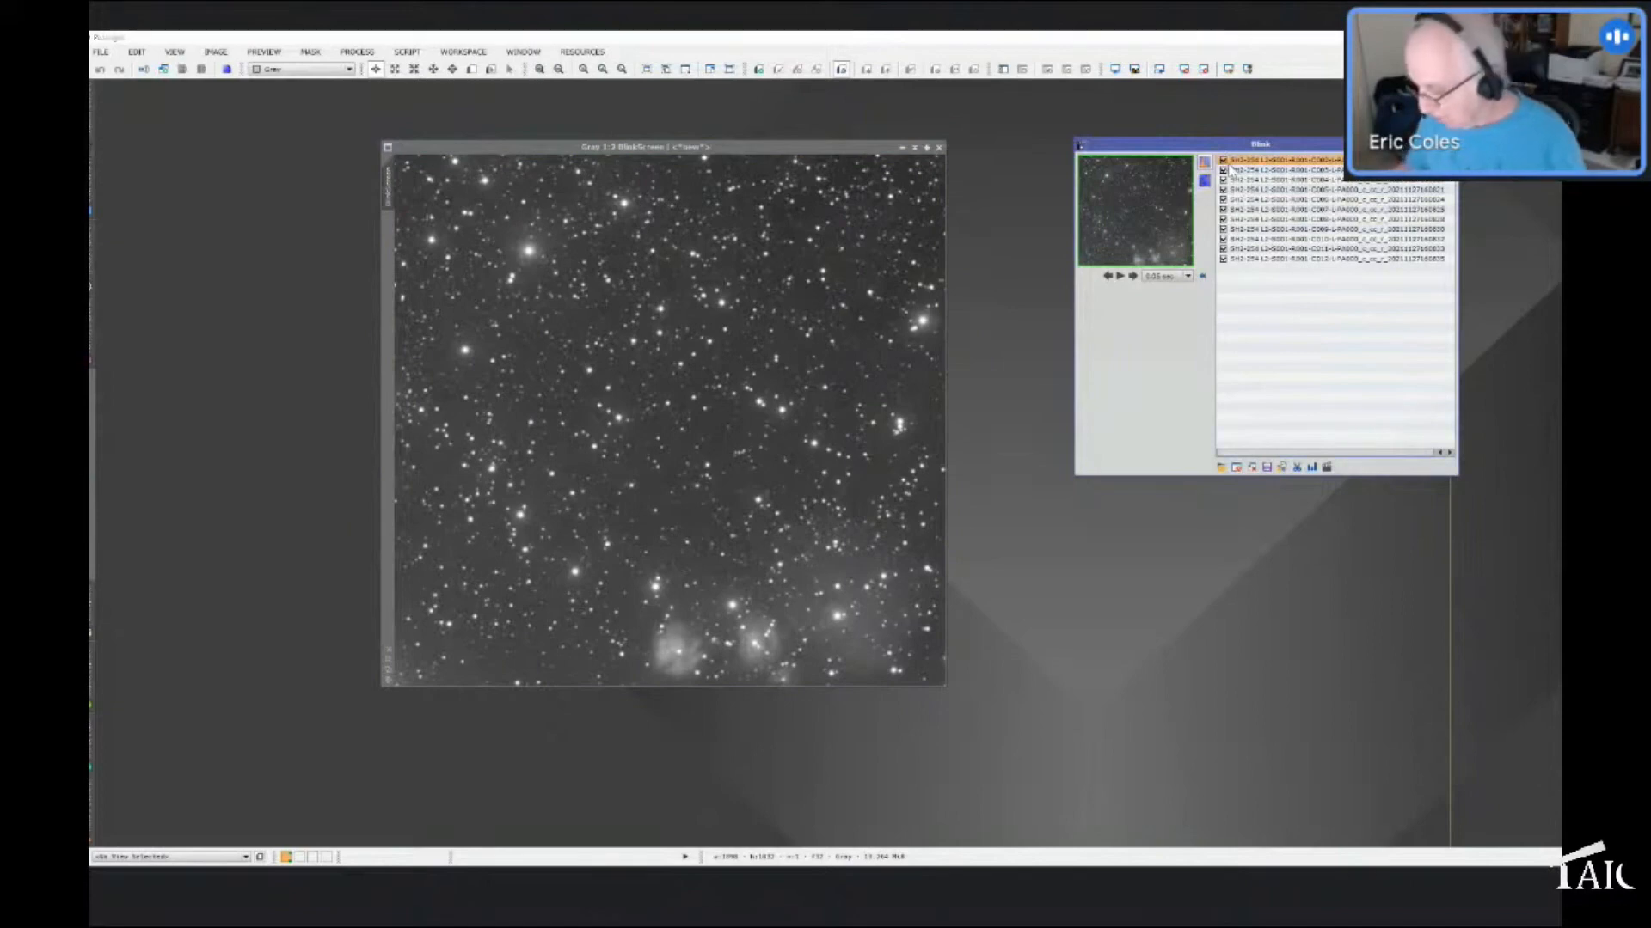
pyautogui.press('Down')
pyautogui.press('Down')
pyautogui.press('Down')
pyautogui.press('Down')
pyautogui.press('Down')
pyautogui.press('Down')
pyautogui.press('Down')
pyautogui.press('Down')
pyautogui.press('Down')
pyautogui.press('Down')
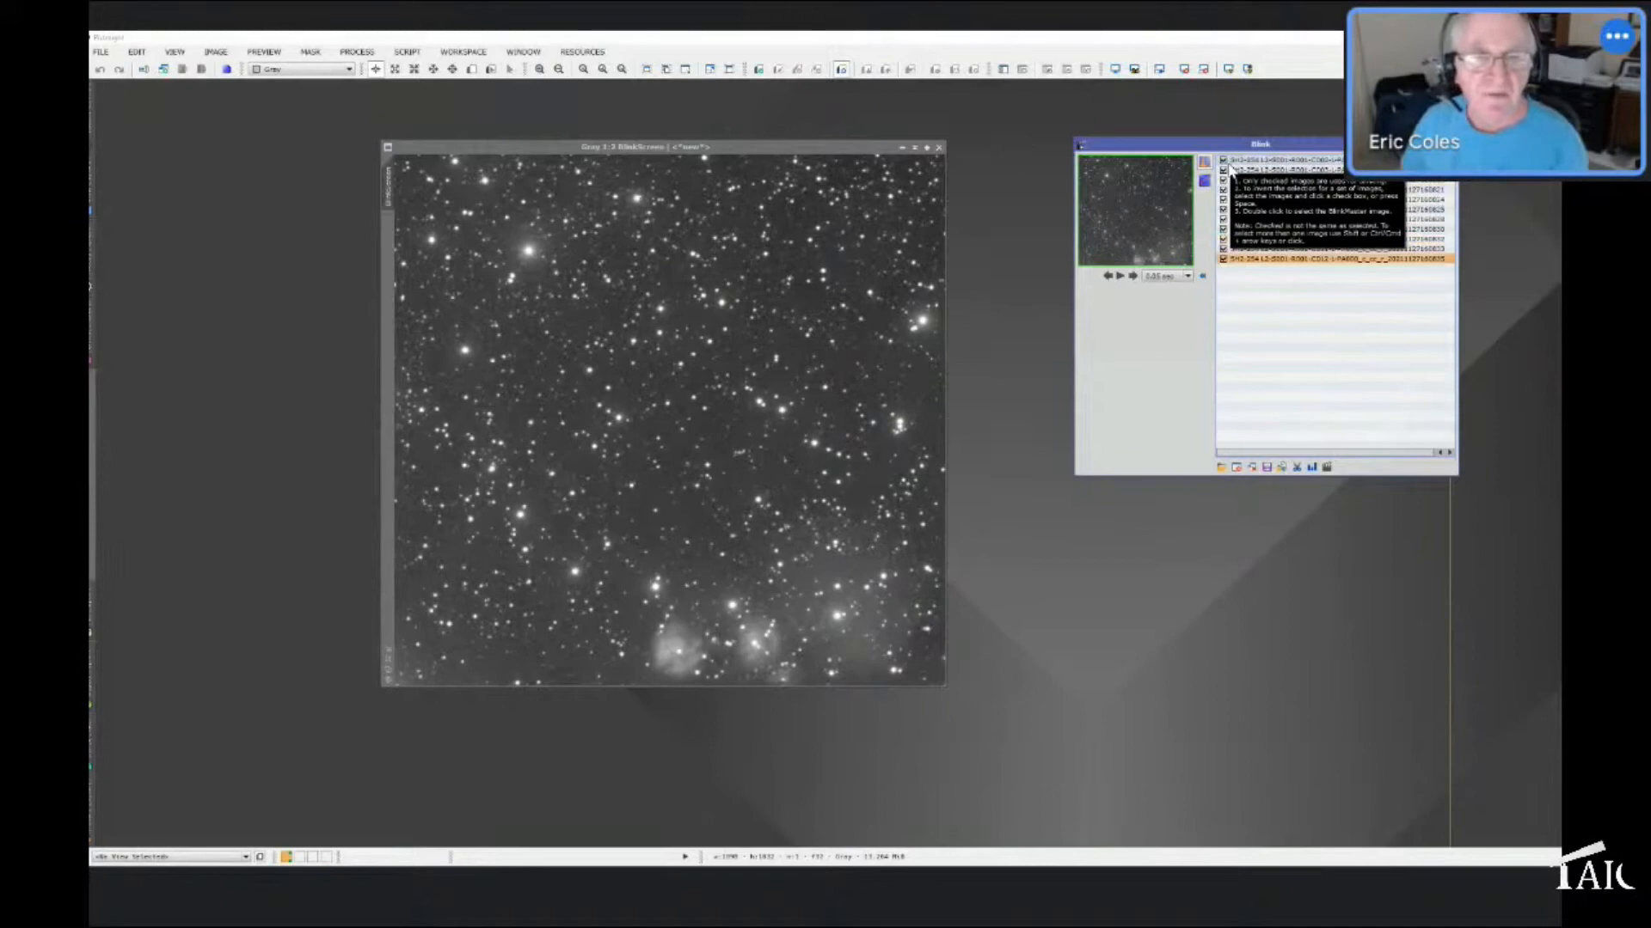
pyautogui.press('Up')
pyautogui.press('Up')
pyautogui.press('Up')
pyautogui.press('Up')
pyautogui.press('Up')
pyautogui.press('Up')
pyautogui.press('Up')
pyautogui.press('Up')
pyautogui.press('Up')
pyautogui.press('Up')
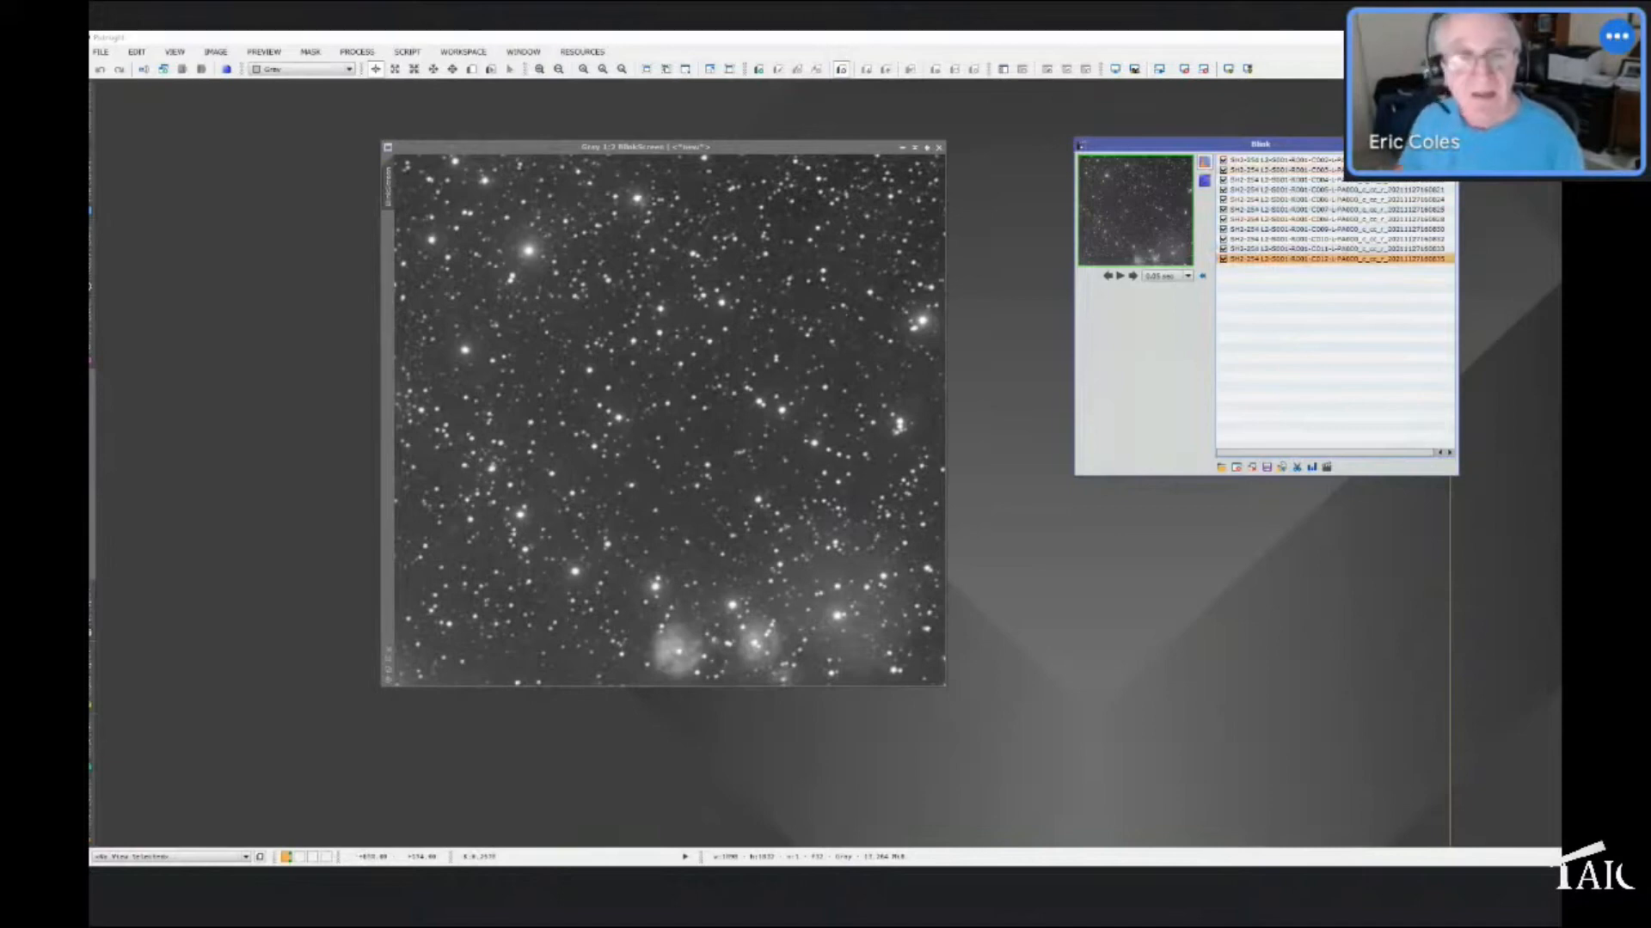
pyautogui.press('Up')
pyautogui.press('Up')
pyautogui.press('Up')
pyautogui.press('Up')
pyautogui.press('Up')
pyautogui.press('Up')
pyautogui.press('Up')
pyautogui.press('Up')
pyautogui.press('Up')
pyautogui.press('Up')
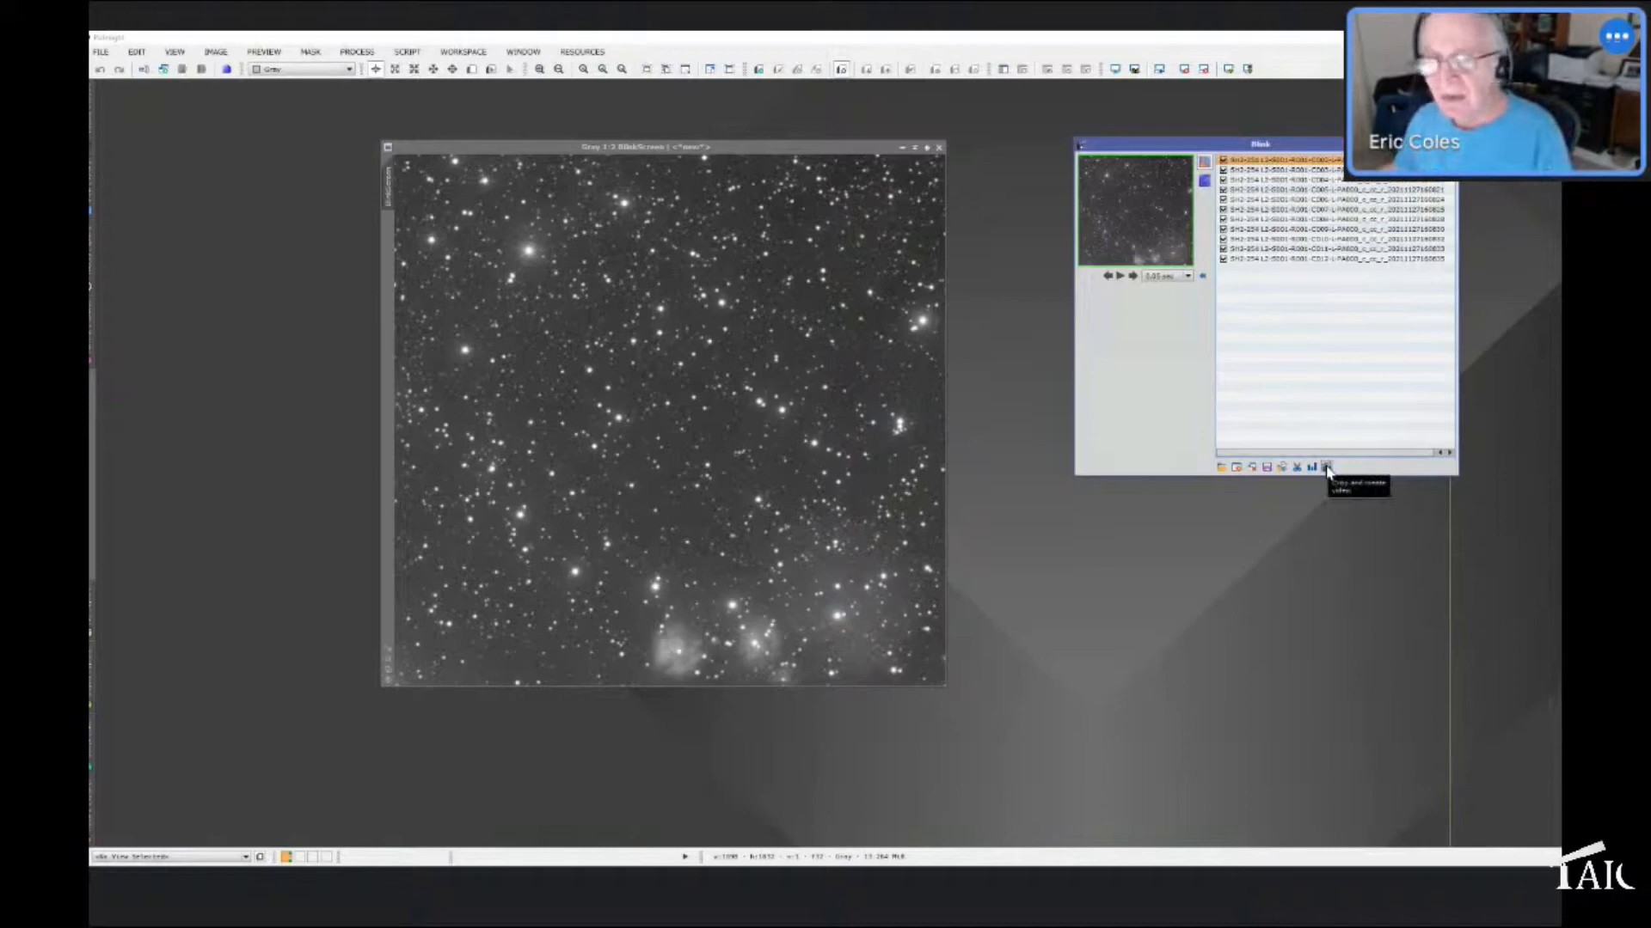
# Open Blink's video creation settings and create a folder named JPEG 2 in Animations while choosing the output directory
pyautogui.click(1327, 469)
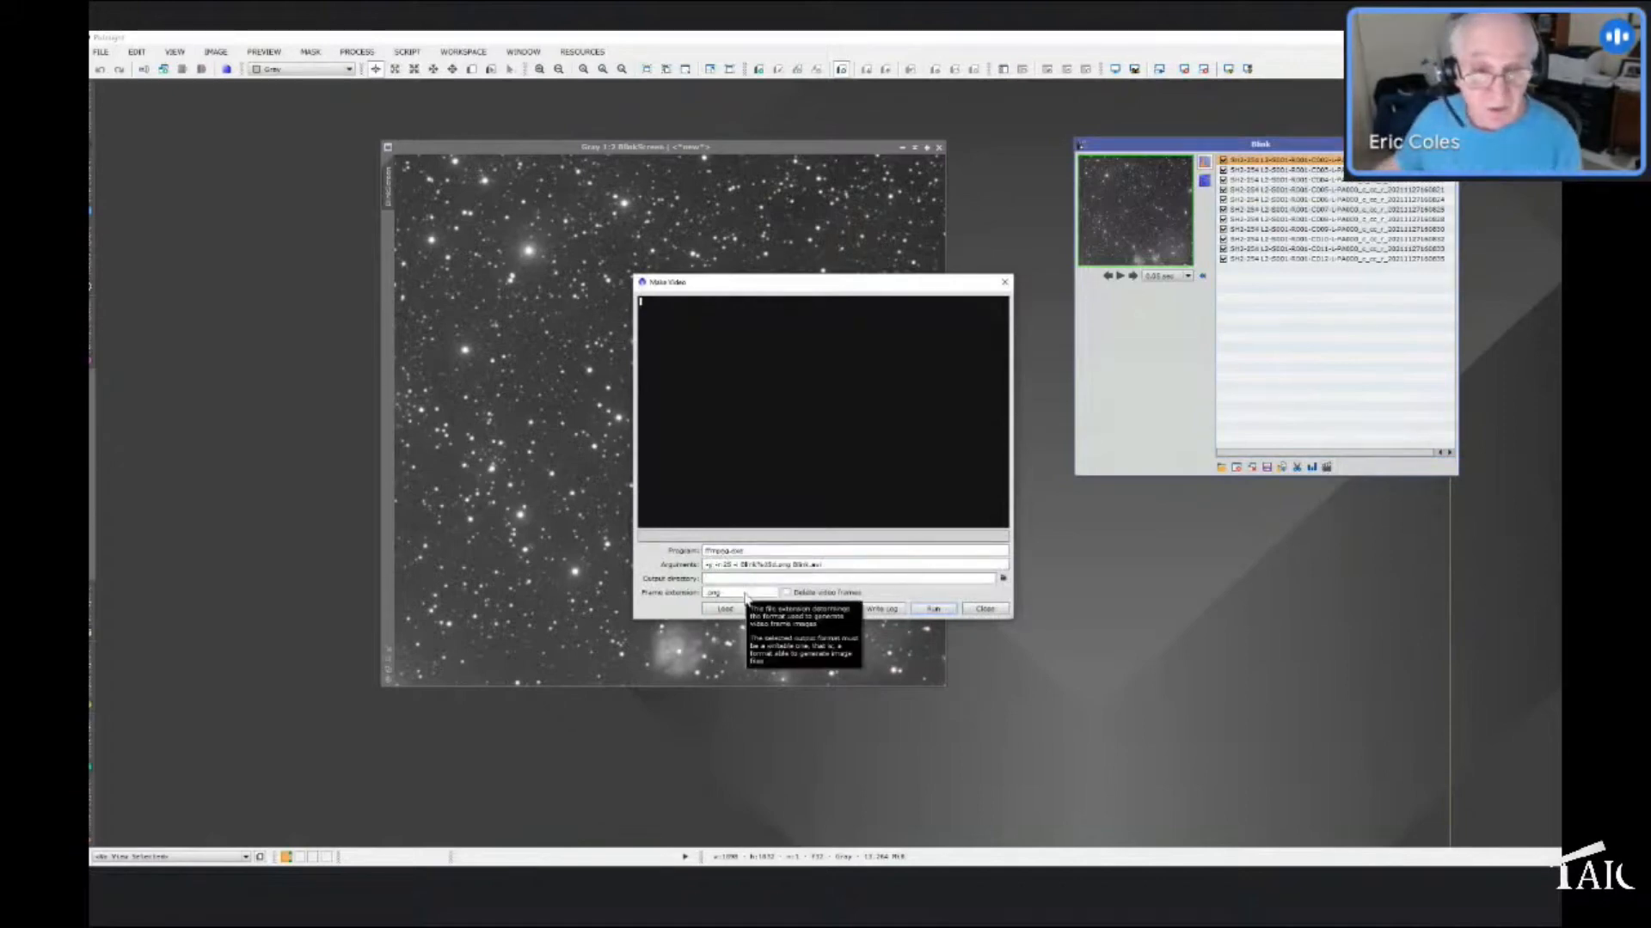
pyautogui.click(1002, 581)
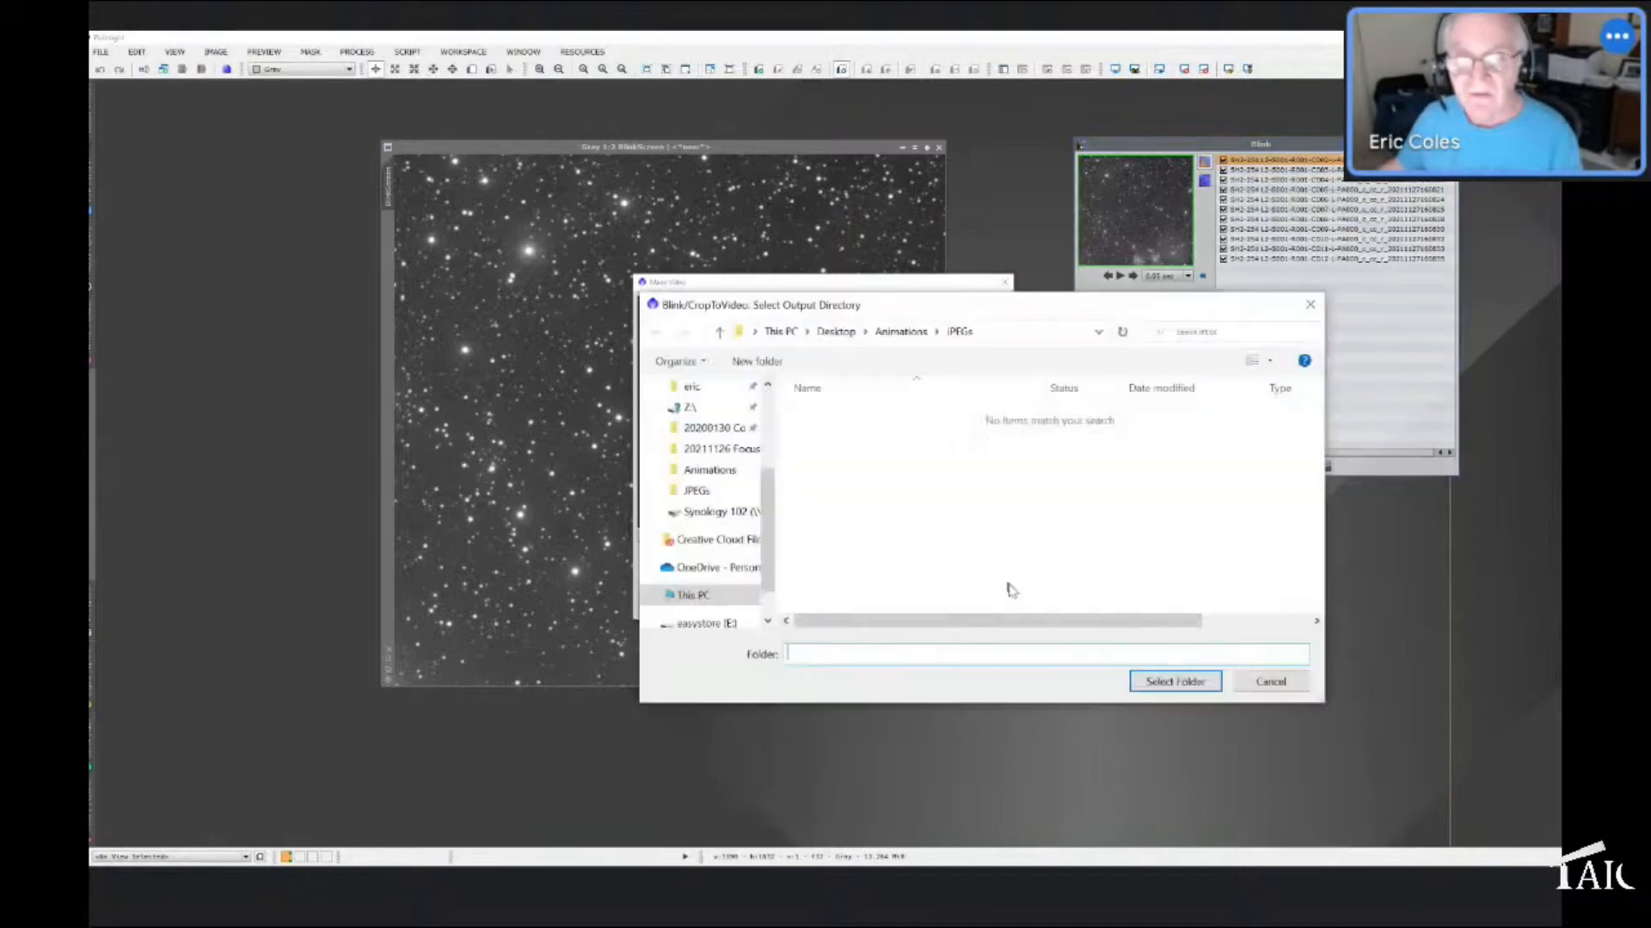
pyautogui.click(898, 333)
pyautogui.rightClick(801, 464)
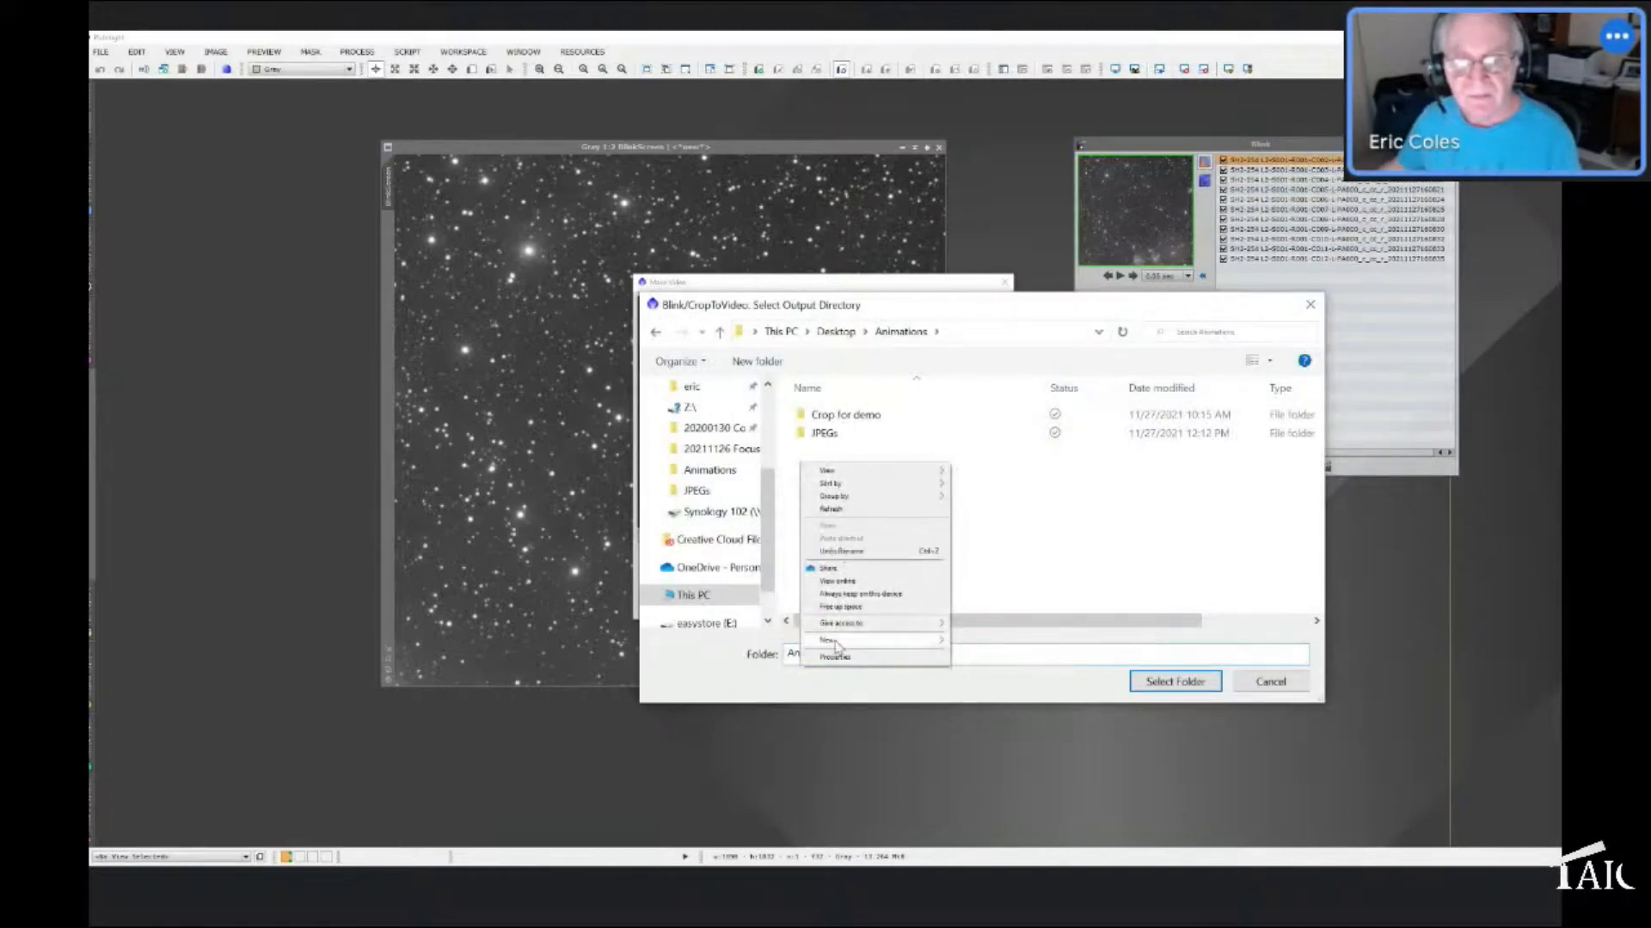
pyautogui.click(972, 642)
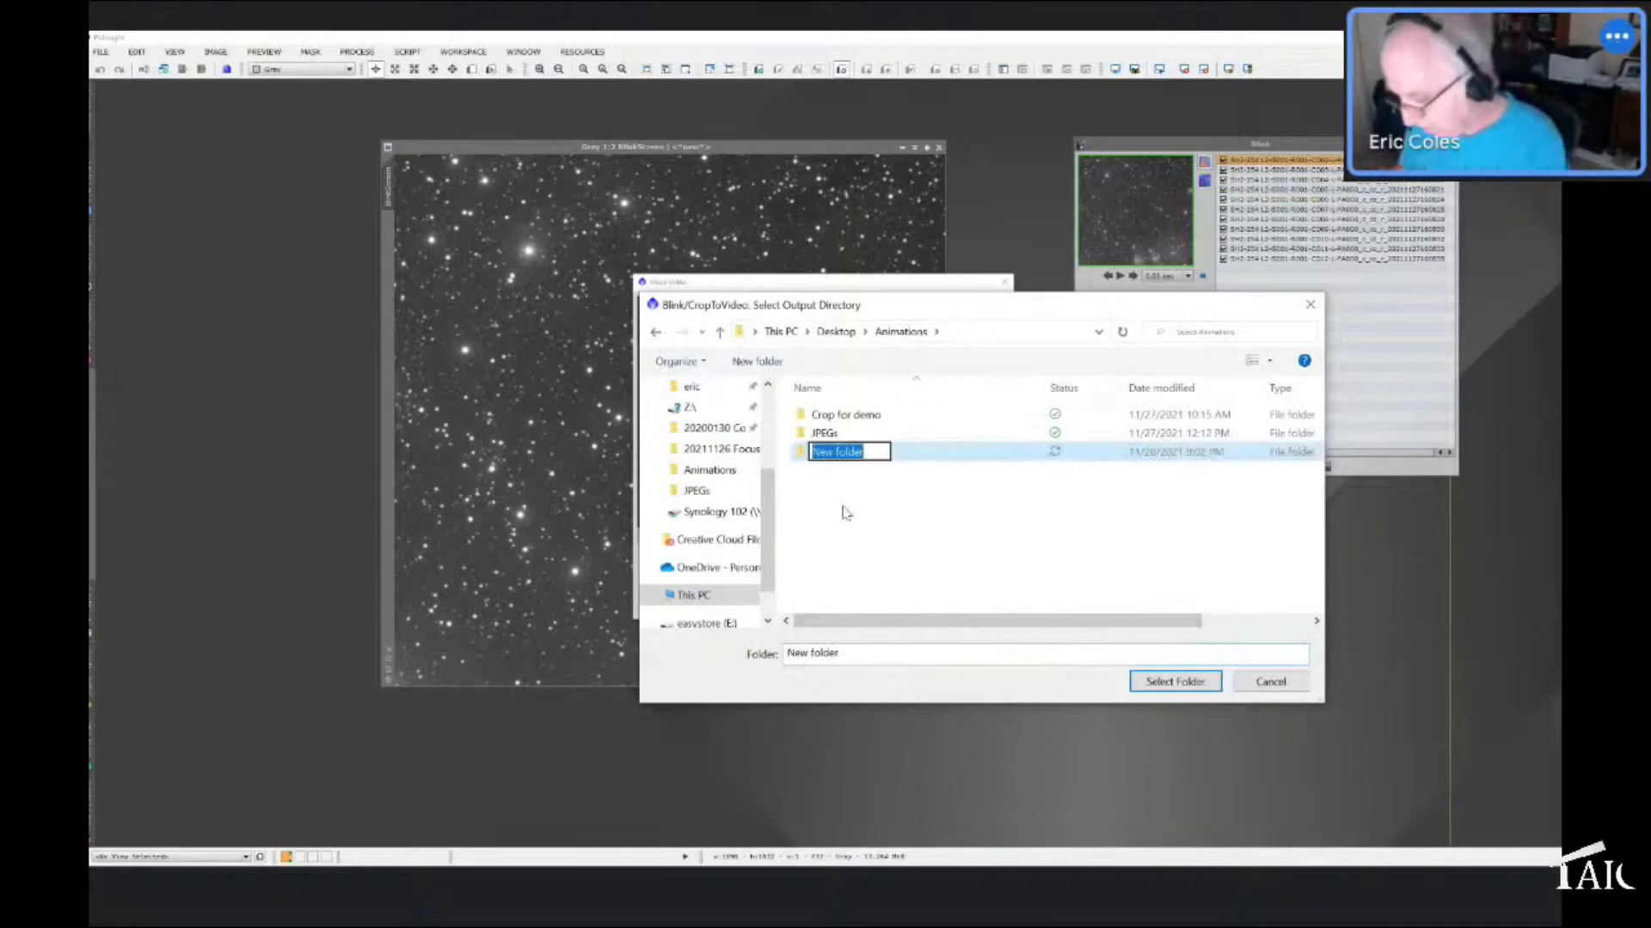
pyautogui.write('JP')
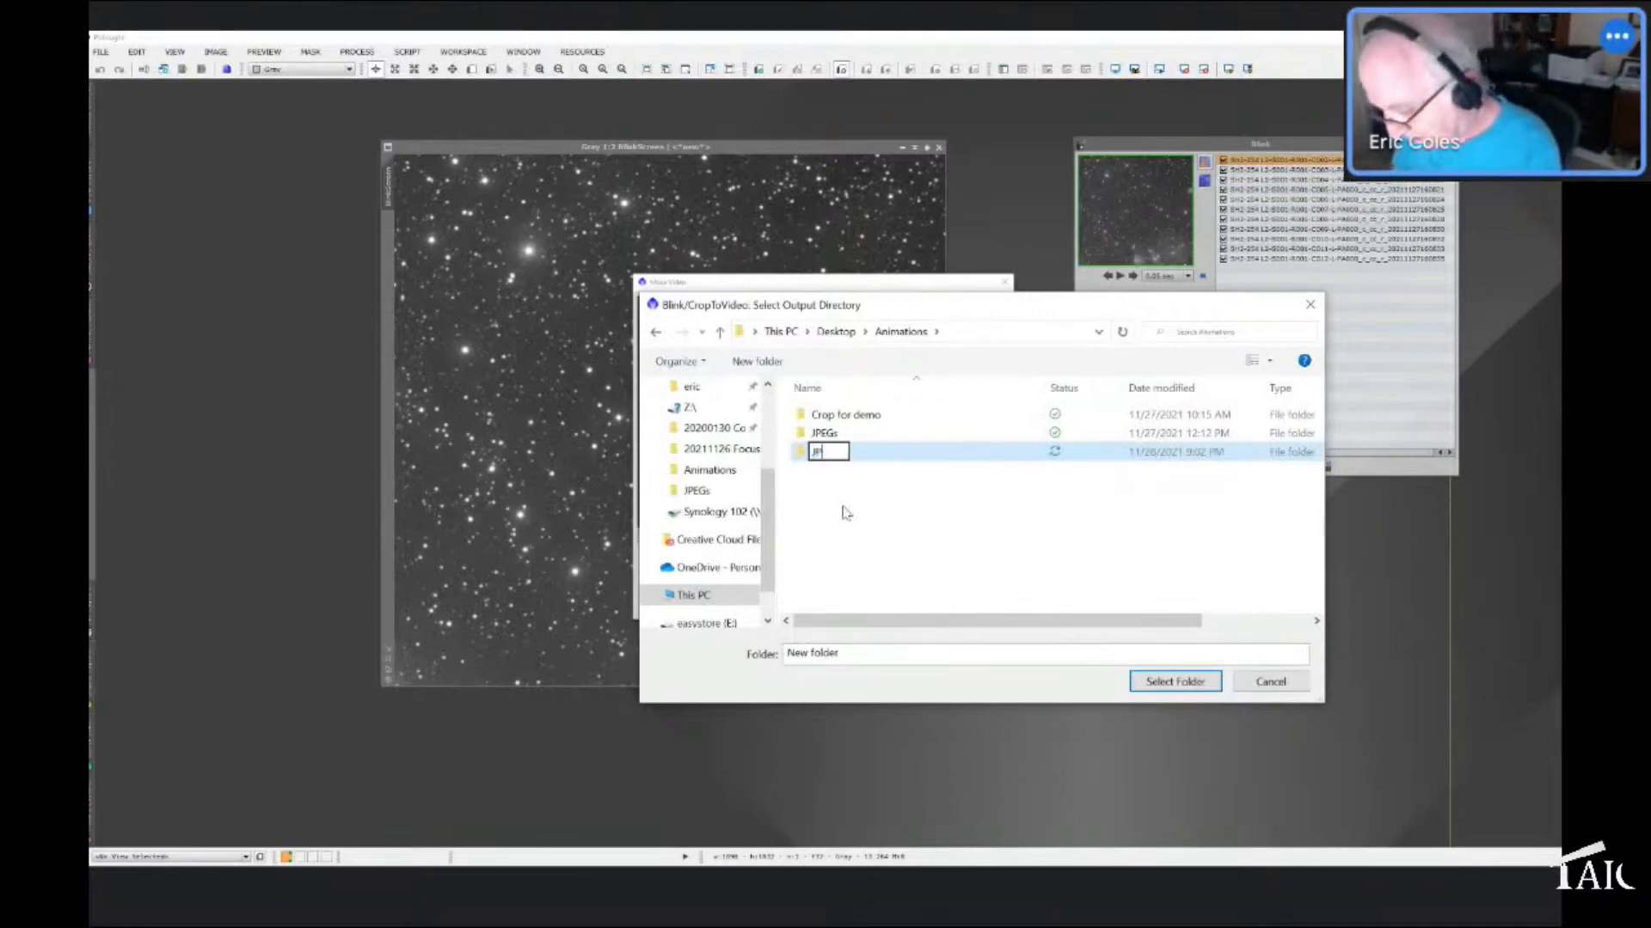
pyautogui.write('EG 2')
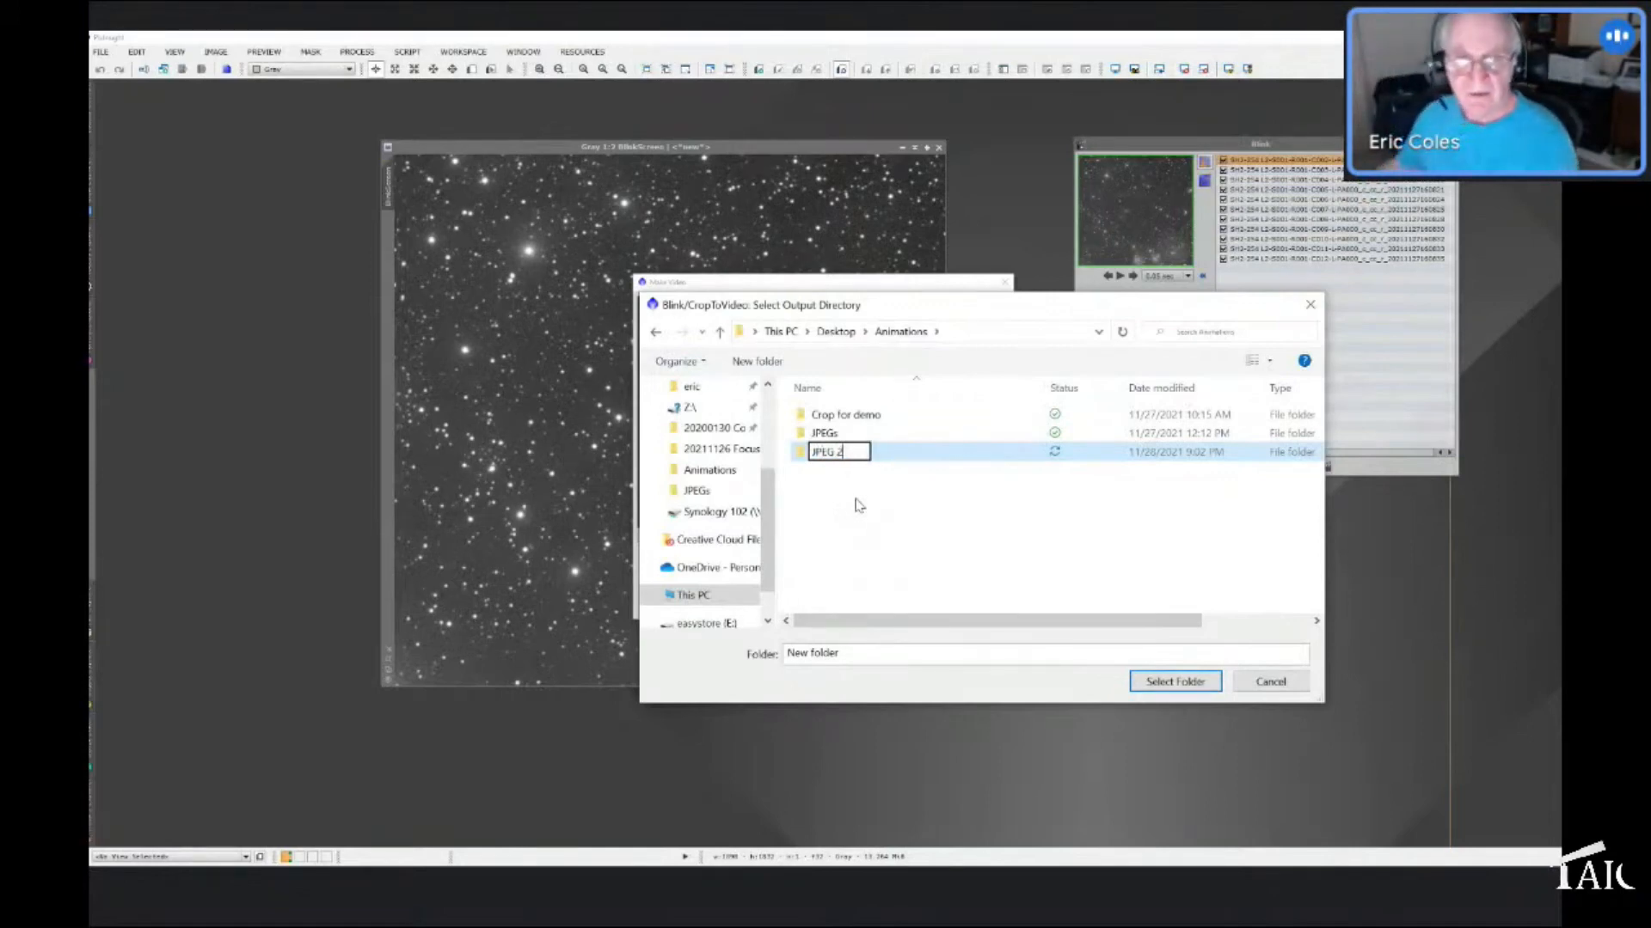
# Set the new JPEG 2 folder as the output directory for the video frames
pyautogui.click(804, 456)
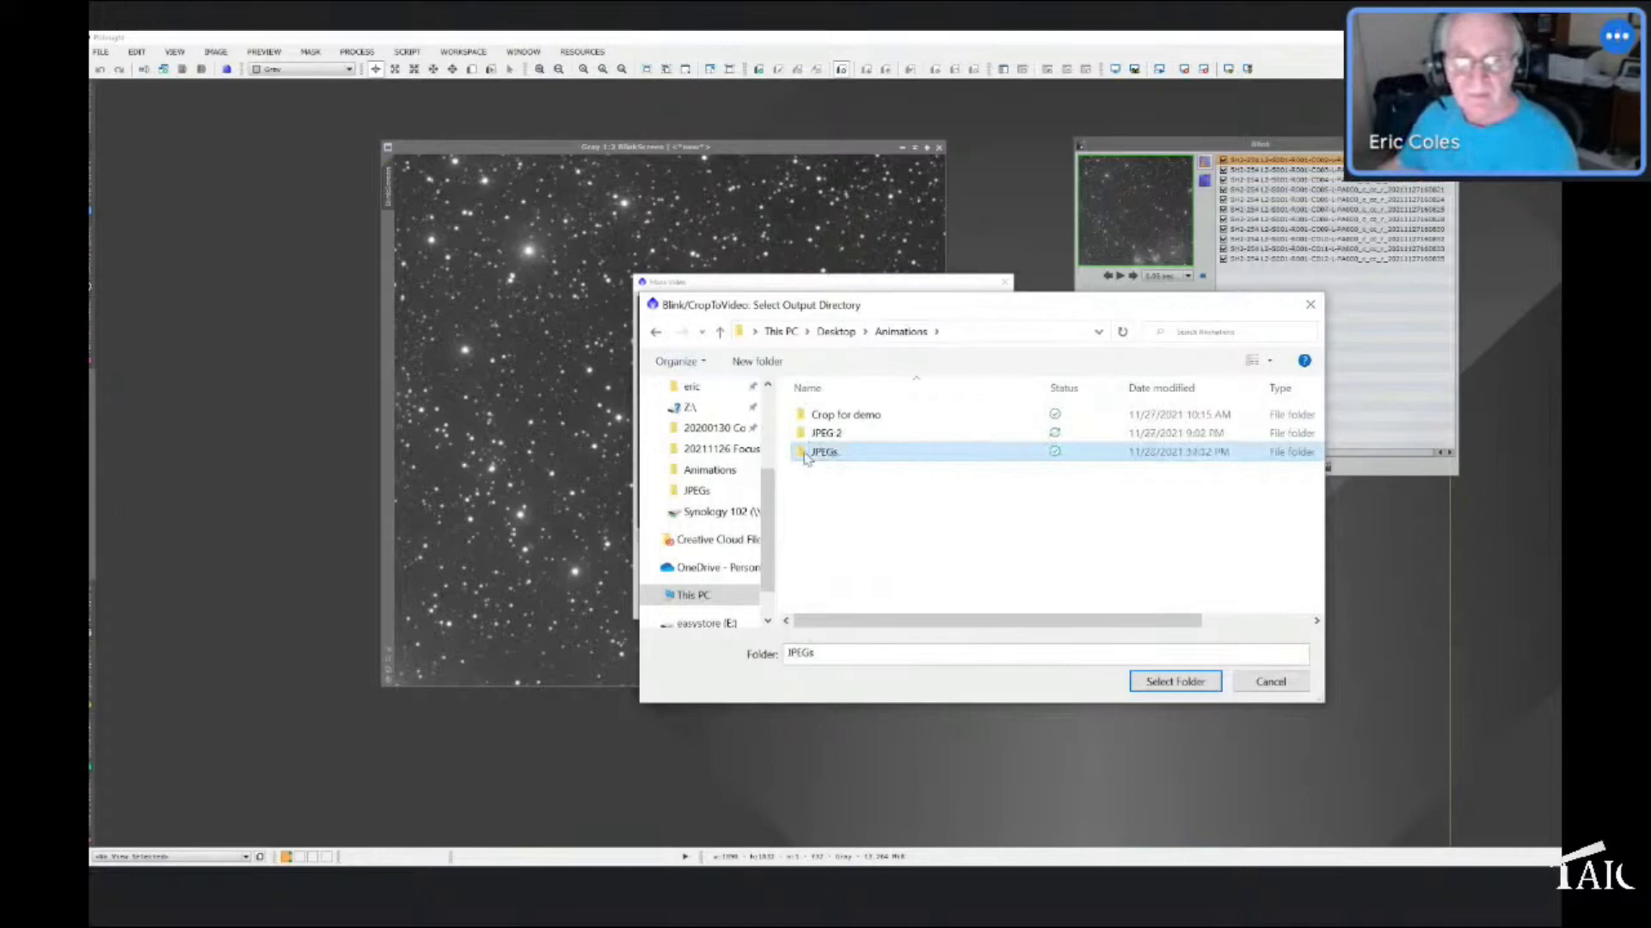
pyautogui.doubleClick(812, 433)
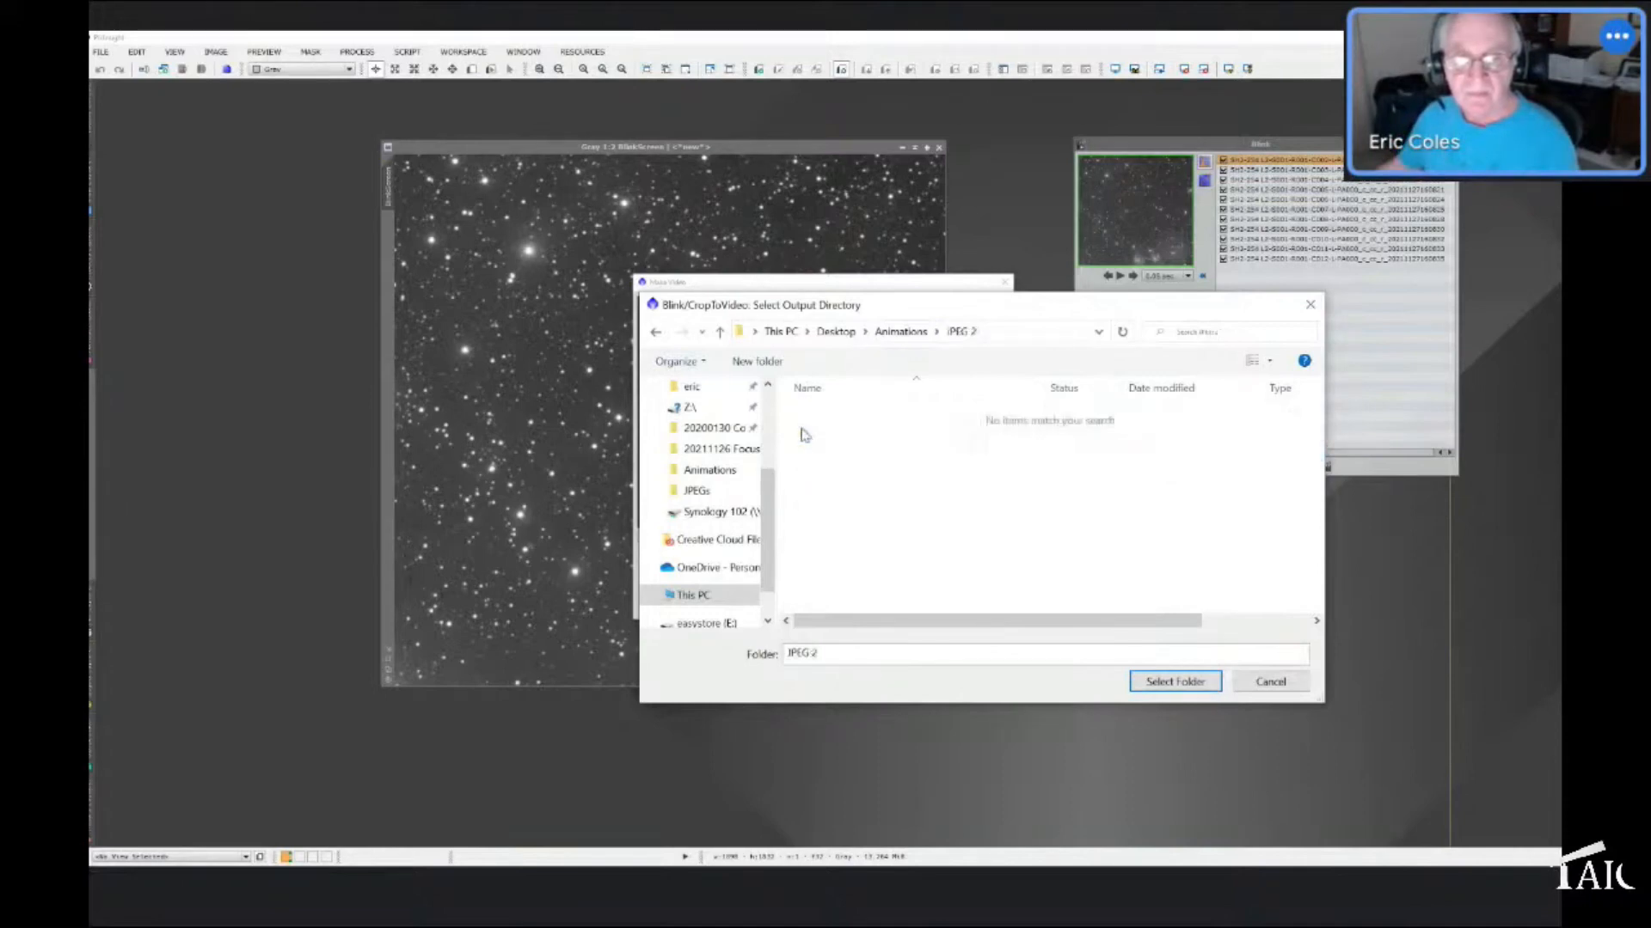
pyautogui.click(1168, 683)
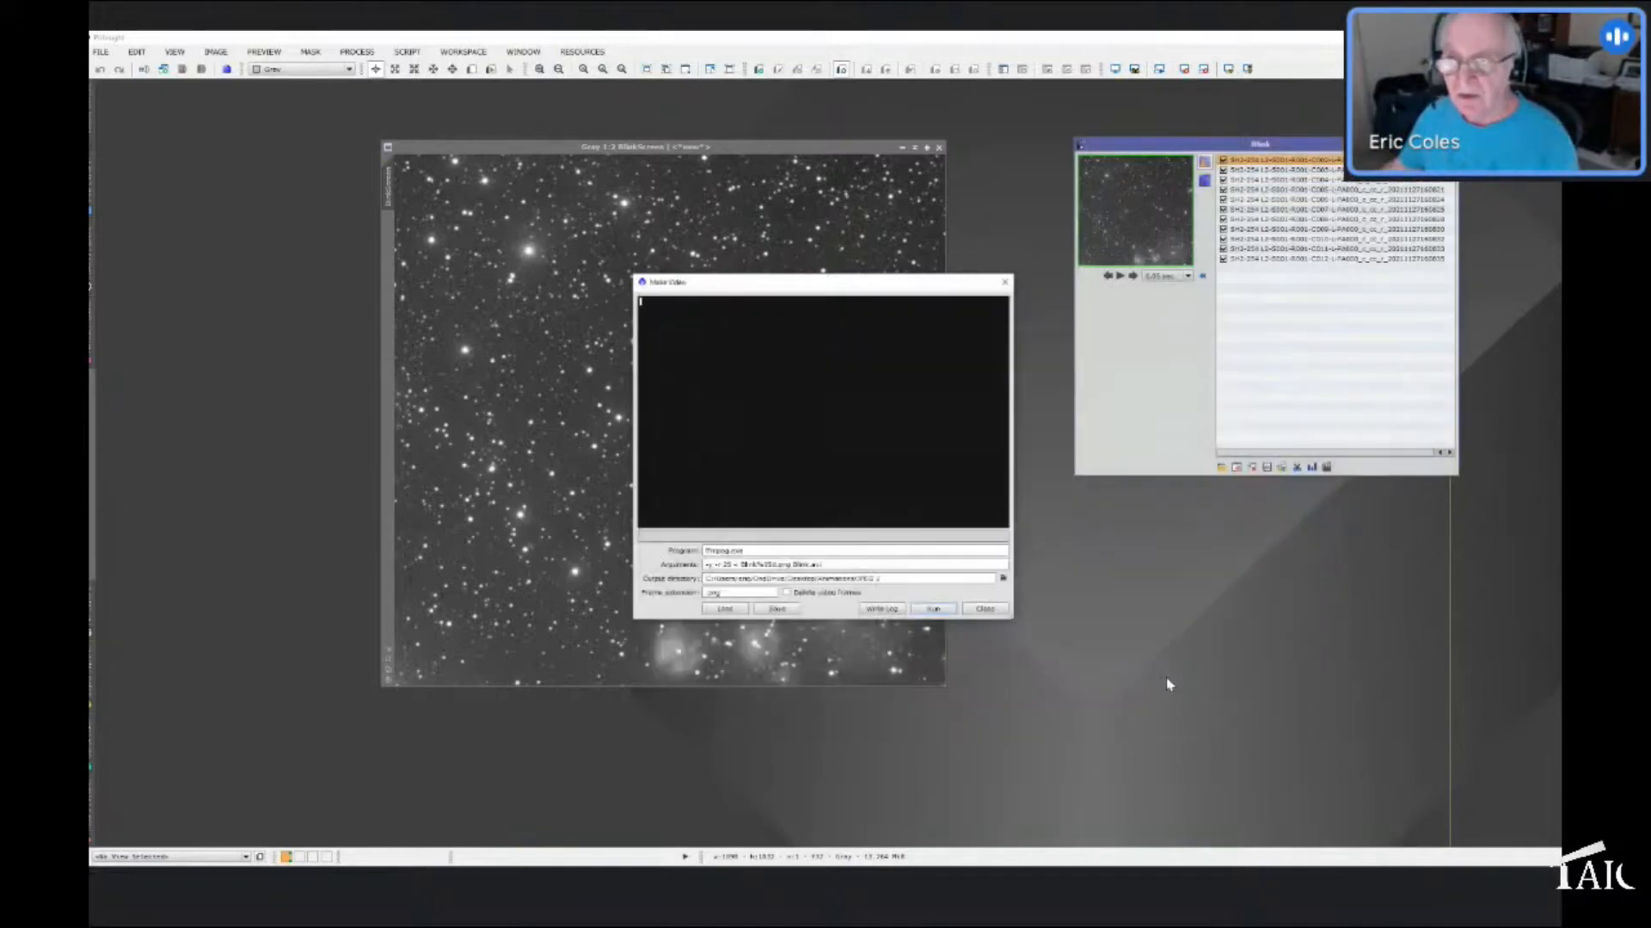
# Export the loaded frames as PNG files to the JPEG 2 folder, close the video settings and move the preview image toward the Blink window
pyautogui.click(932, 609)
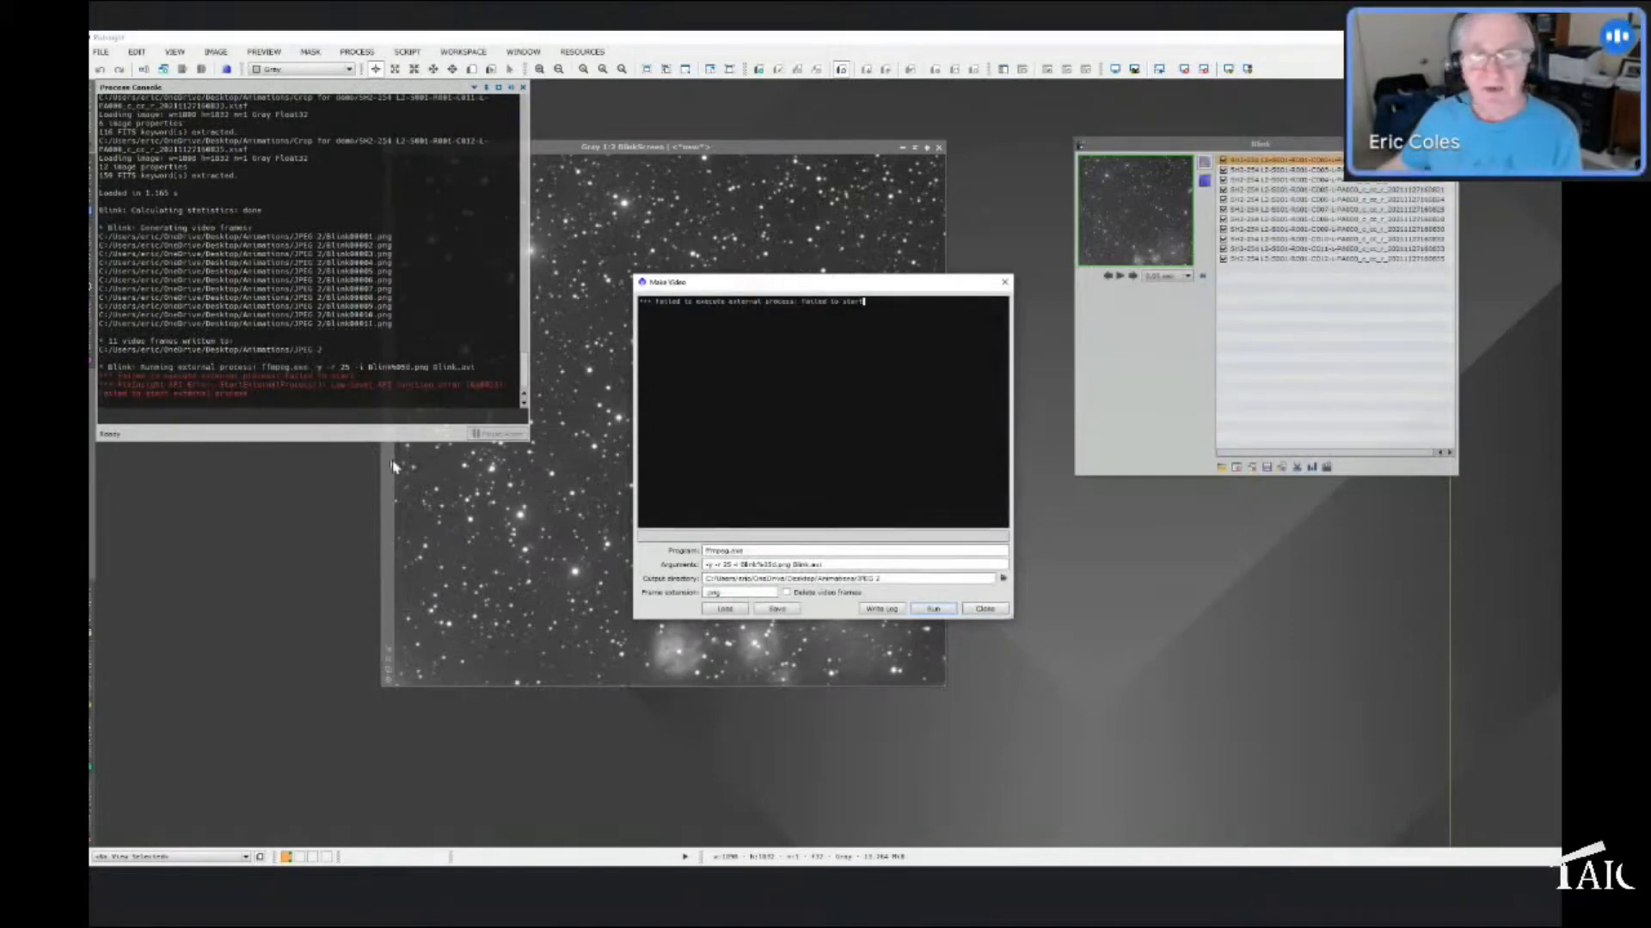
pyautogui.click(985, 609)
pyautogui.moveTo(737, 158); pyautogui.dragTo(840, 147)
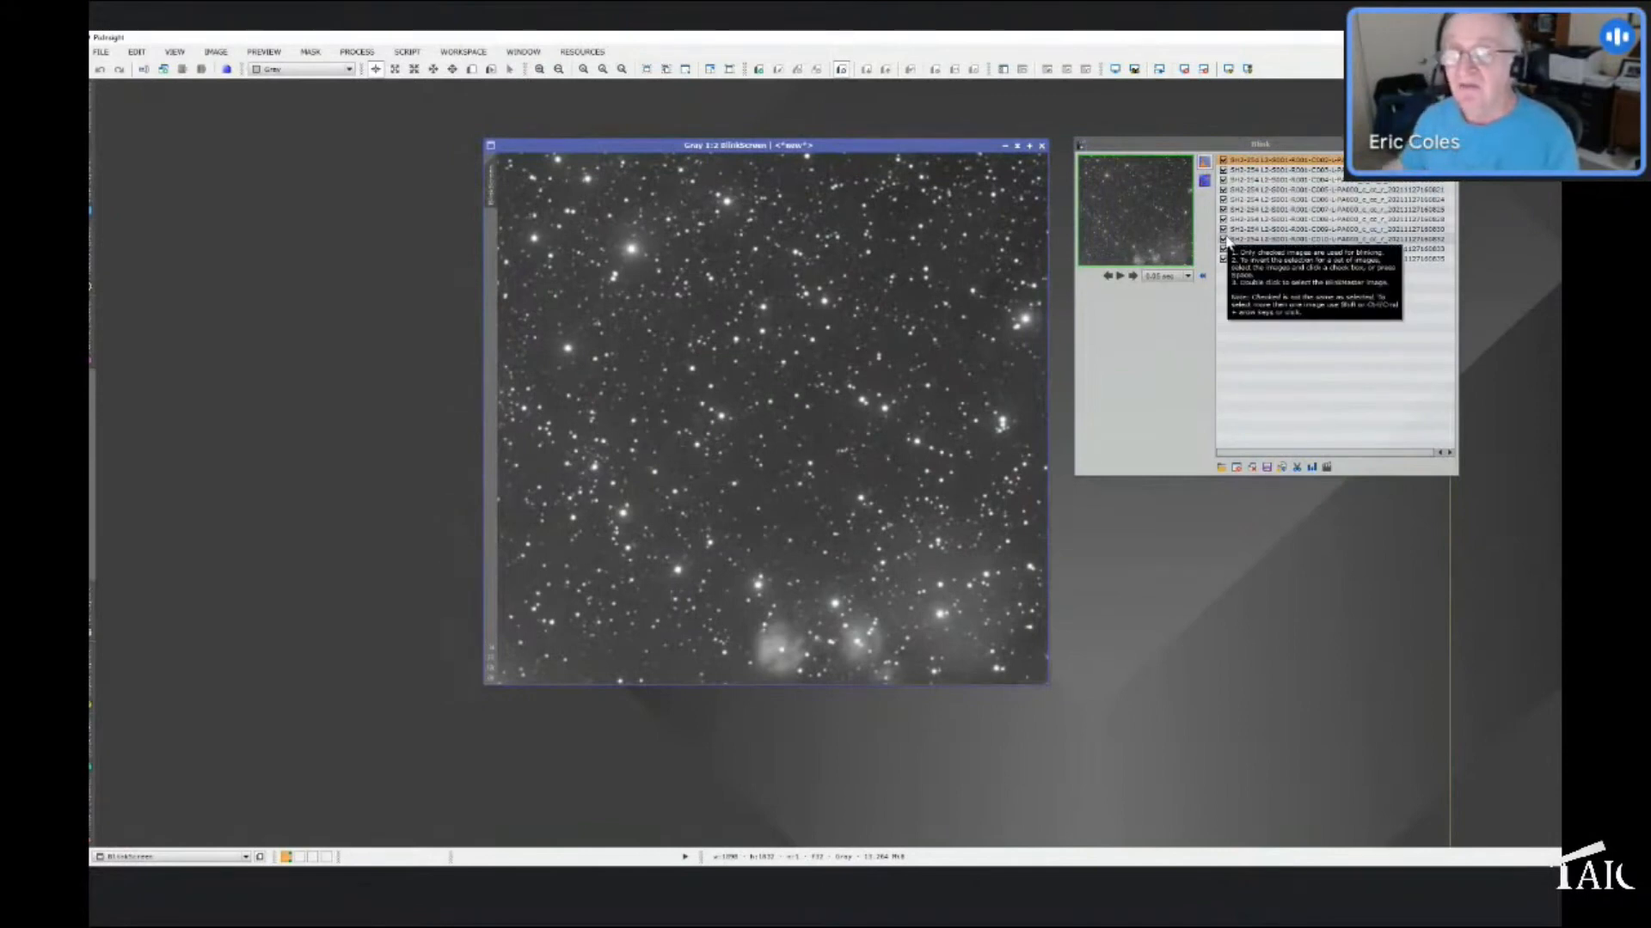
# Blink through the SH2-254 frames from first to last, back and forward again, to examine moving objects and satellite trails
pyautogui.click(1243, 171)
pyautogui.click(1242, 160)
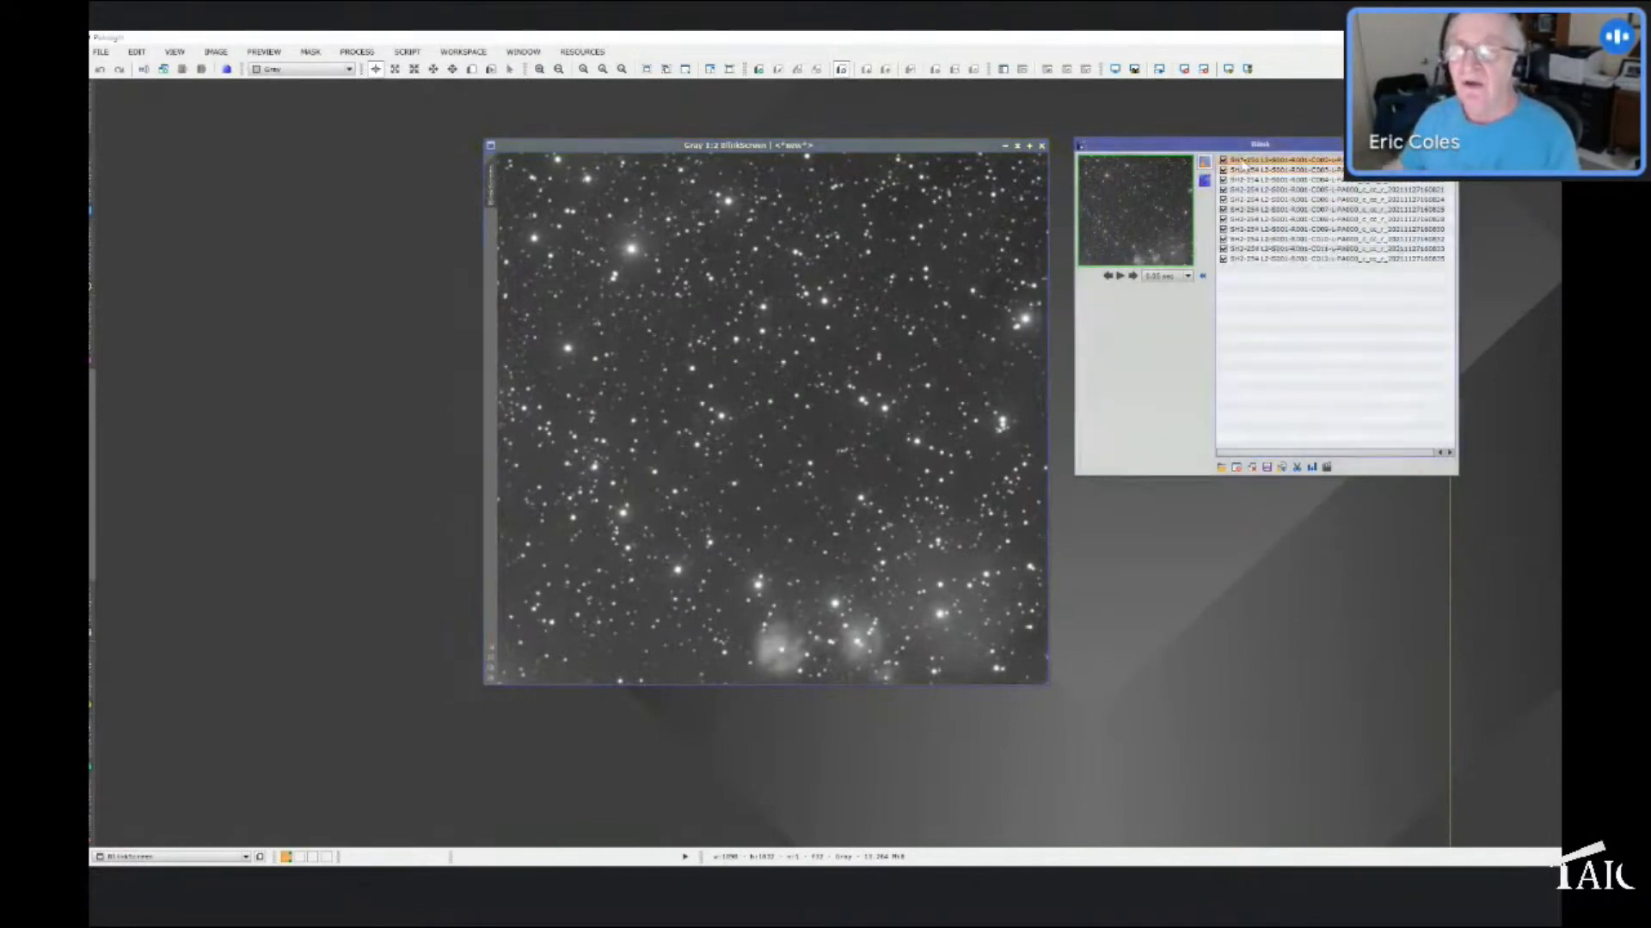
pyautogui.press('Down')
pyautogui.press('Down')
pyautogui.press('Down')
pyautogui.press('Down')
pyautogui.press('Down')
pyautogui.press('Down')
pyautogui.press('Down')
pyautogui.press('Down')
pyautogui.press('Down')
pyautogui.press('Down')
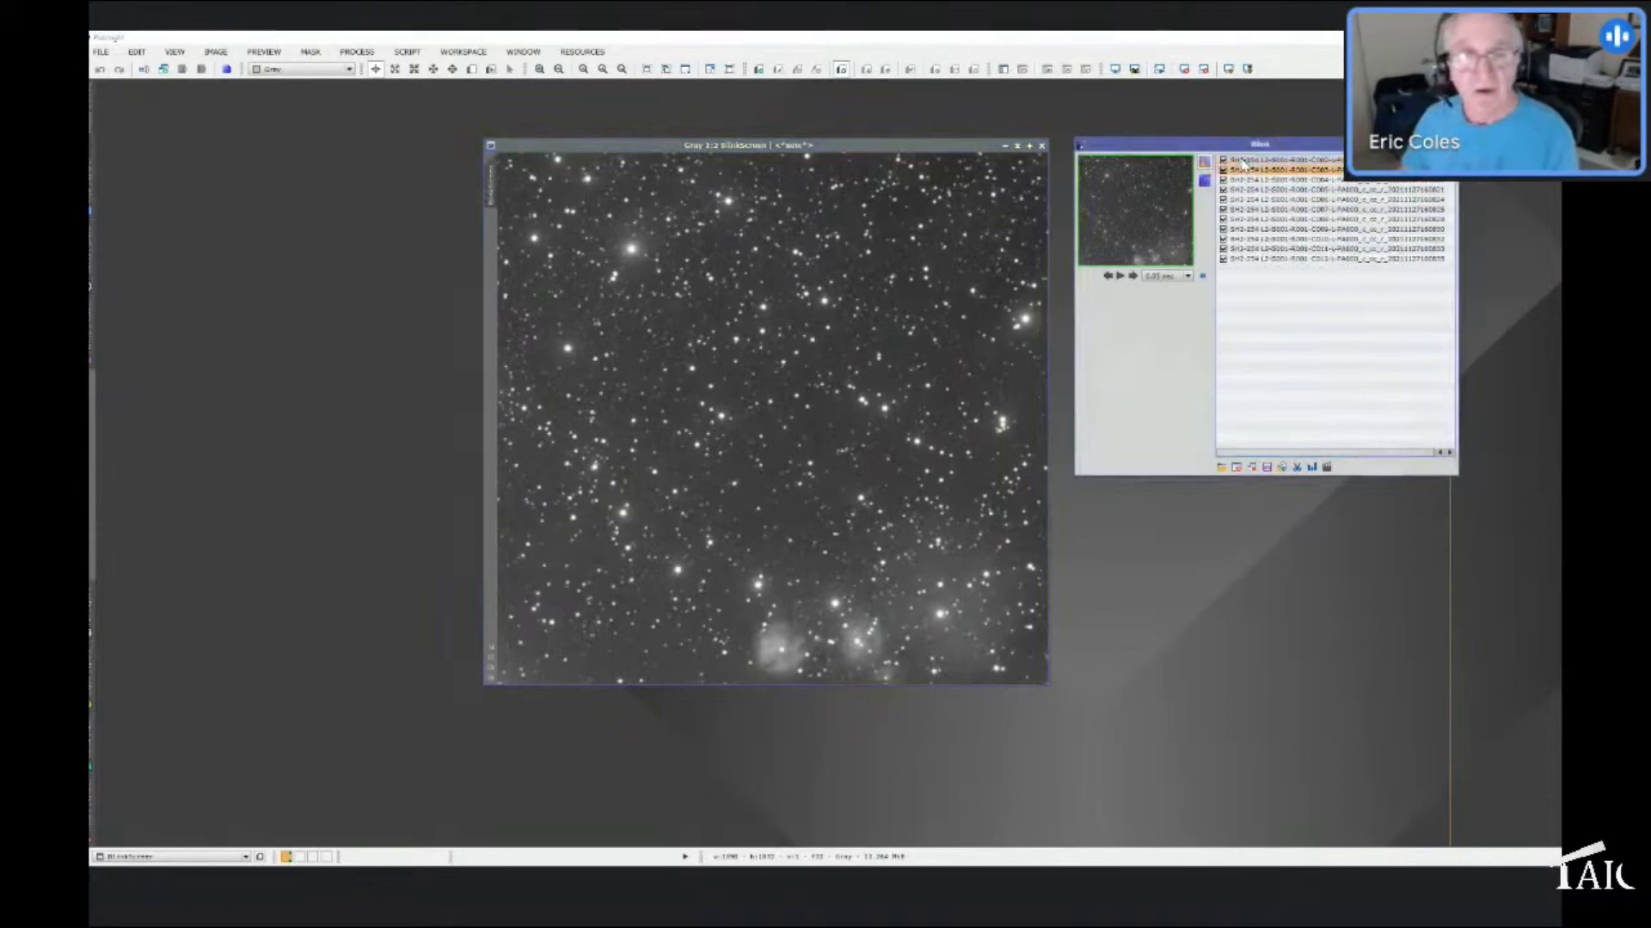
pyautogui.press('Up')
pyautogui.press('Up')
pyautogui.press('Up')
pyautogui.press('Up')
pyautogui.press('Up')
pyautogui.press('Up')
pyautogui.press('Up')
pyautogui.press('Up')
pyautogui.press('Up')
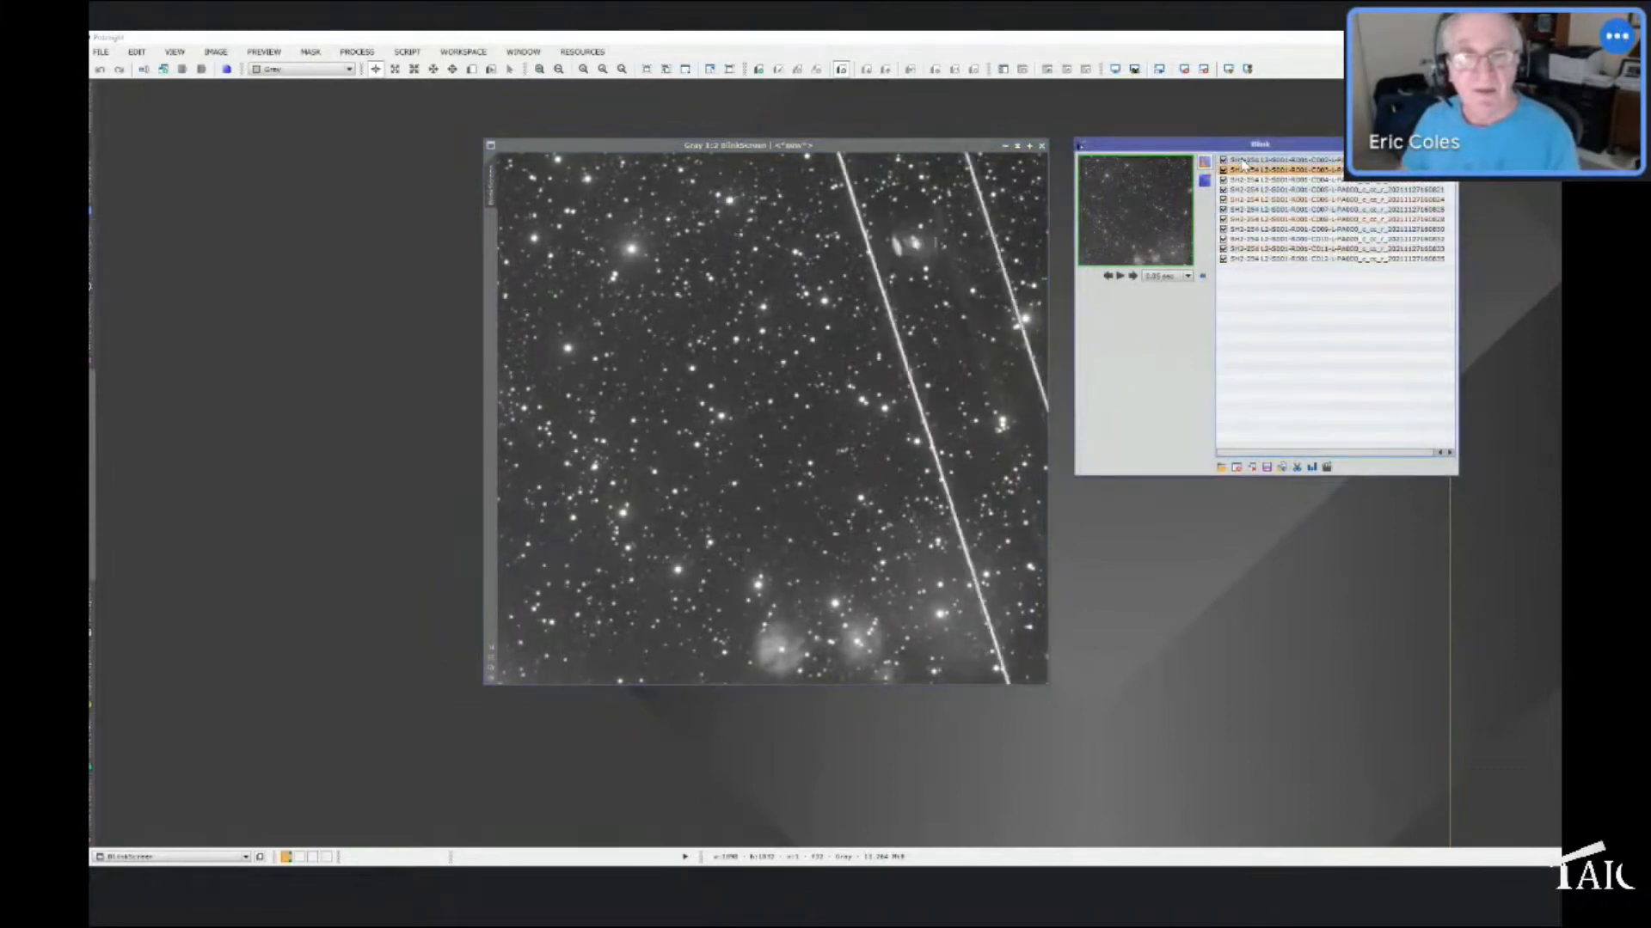
pyautogui.press('Down')
pyautogui.press('Down')
pyautogui.press('Down')
pyautogui.press('Down')
pyautogui.press('Down')
pyautogui.press('Down')
pyautogui.press('Down')
pyautogui.press('Down')
pyautogui.press('Down')
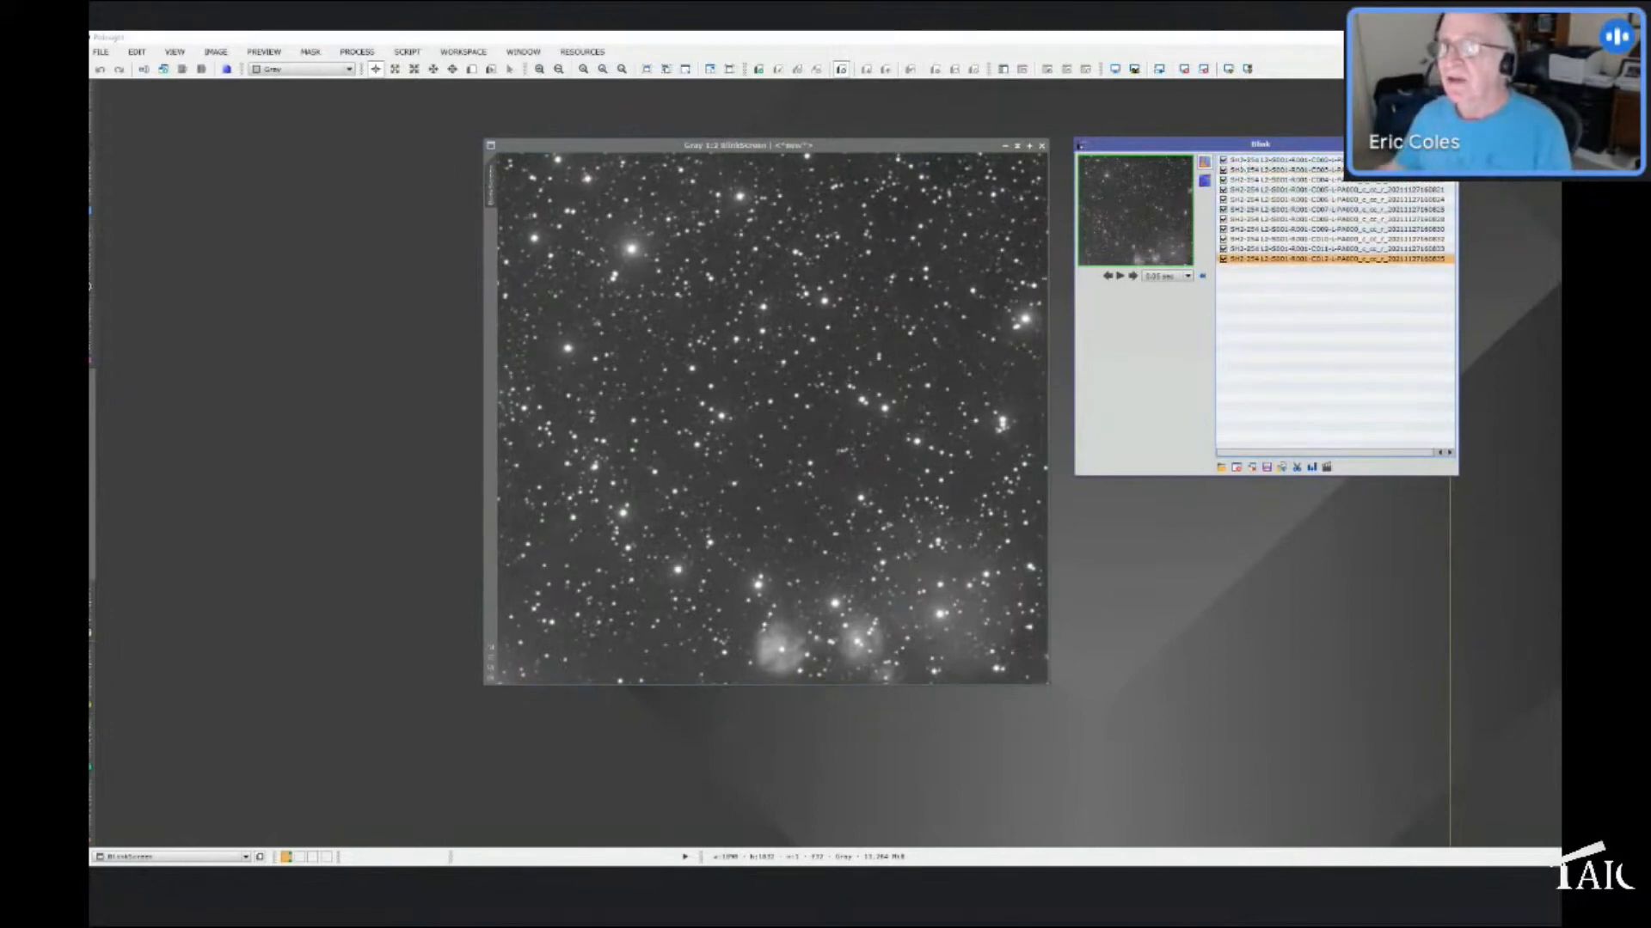
# Switch to Photoshop, start the Load Files into Stack script and bring its dialog into view
pyautogui.hotkey('alt', 'Tab')
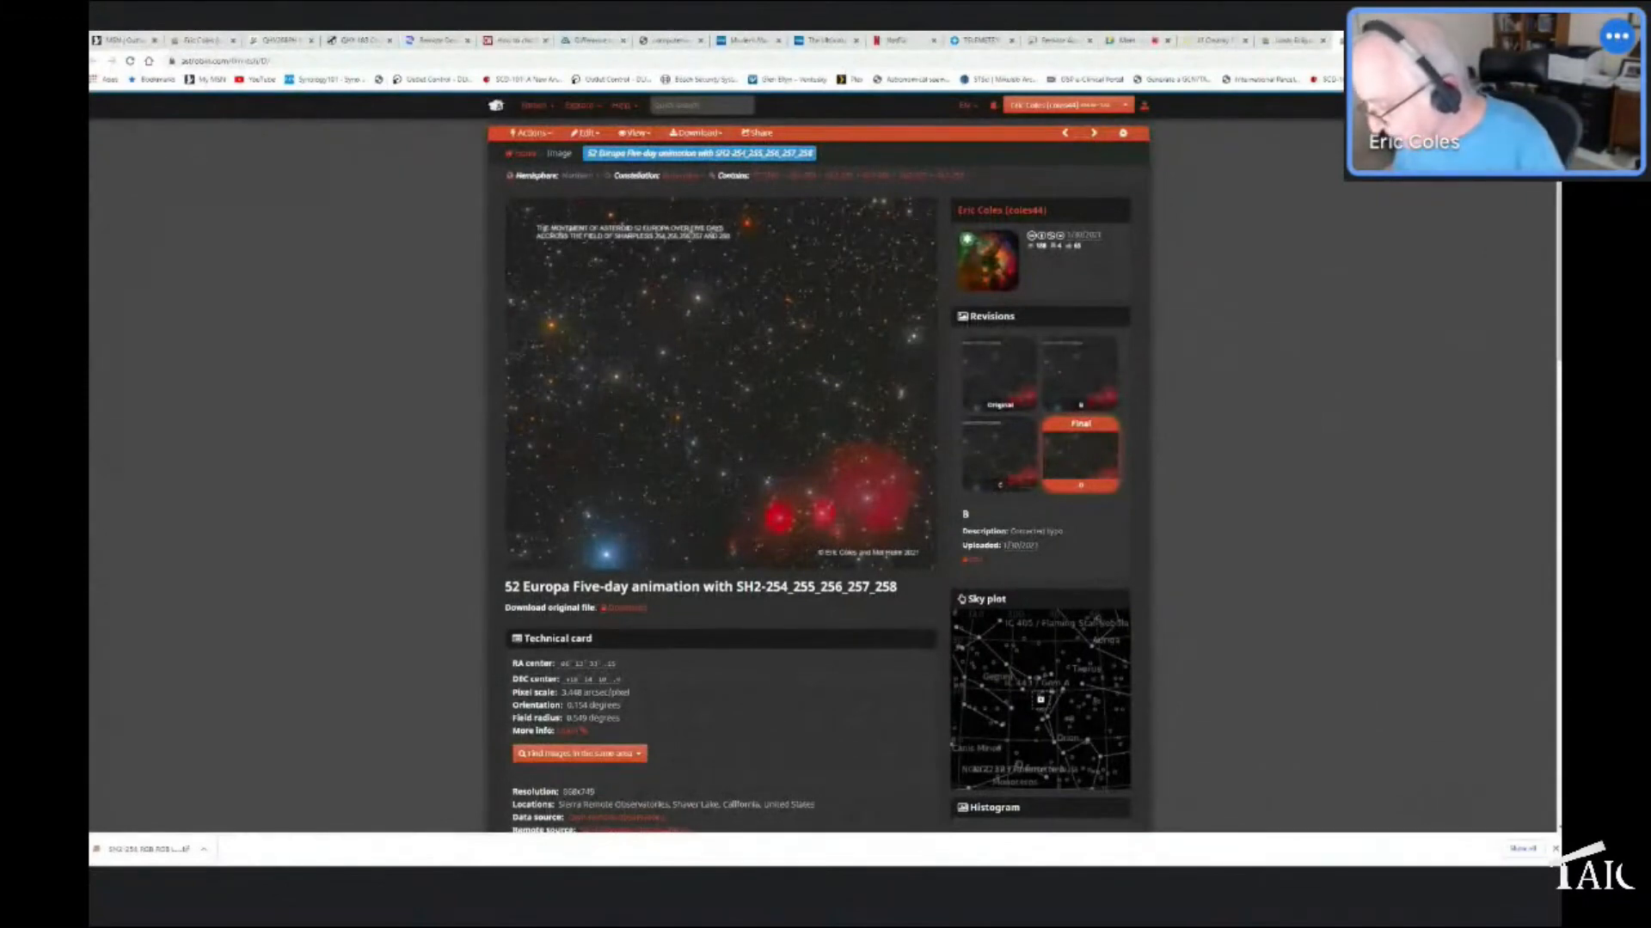
pyautogui.hotkey('alt', 'Tab')
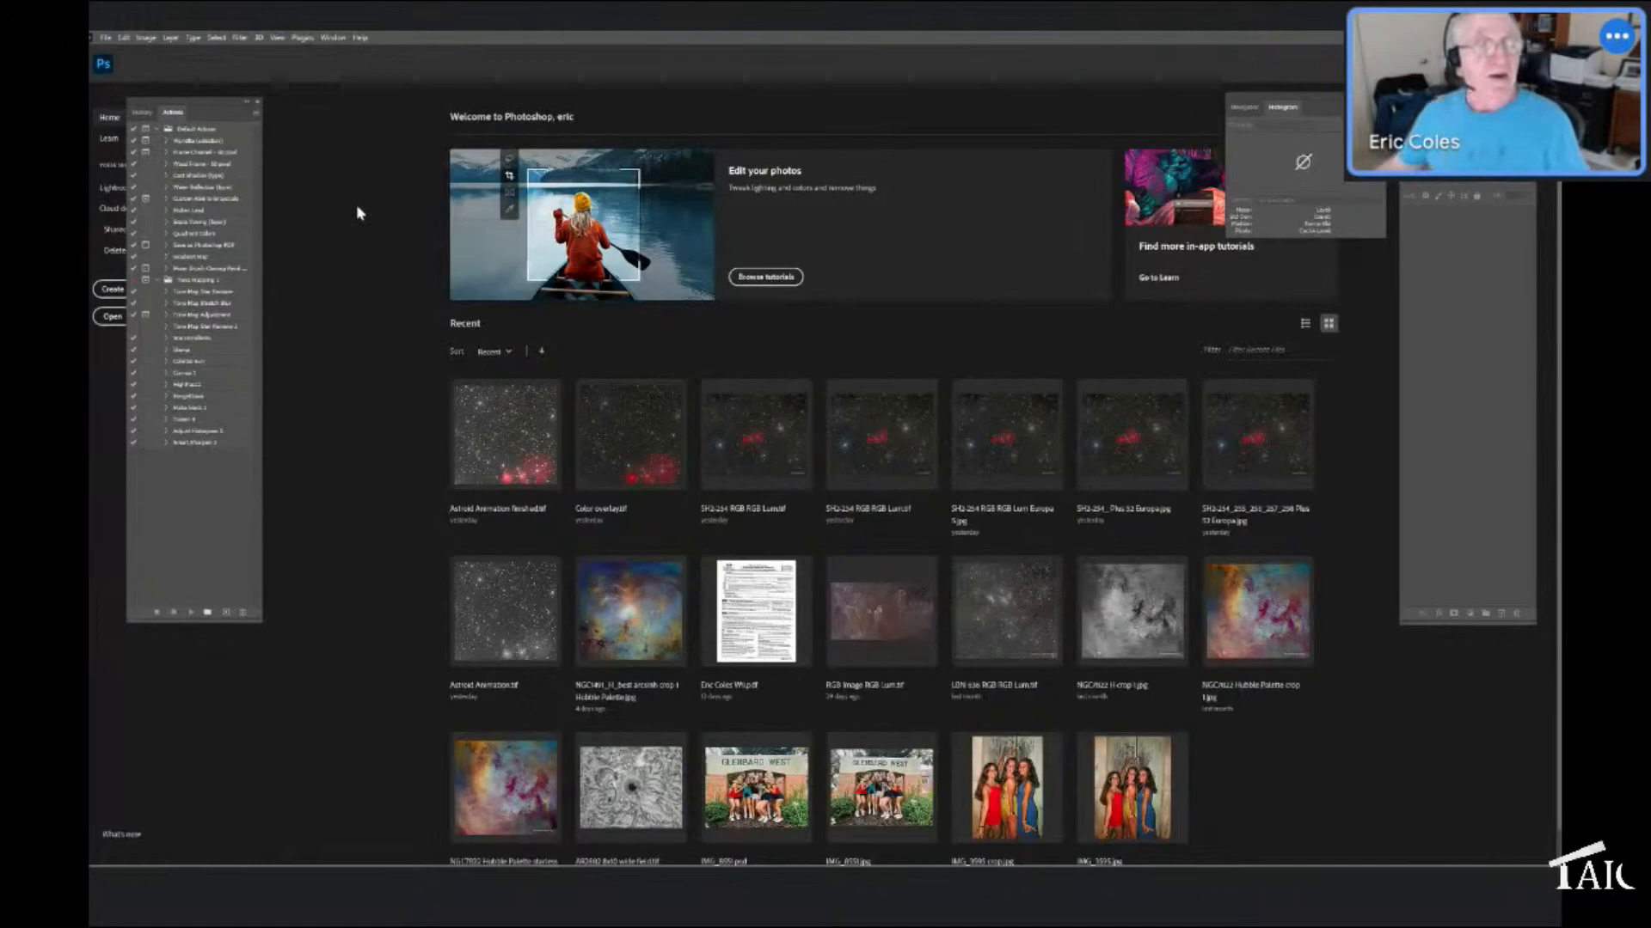
pyautogui.click(107, 39)
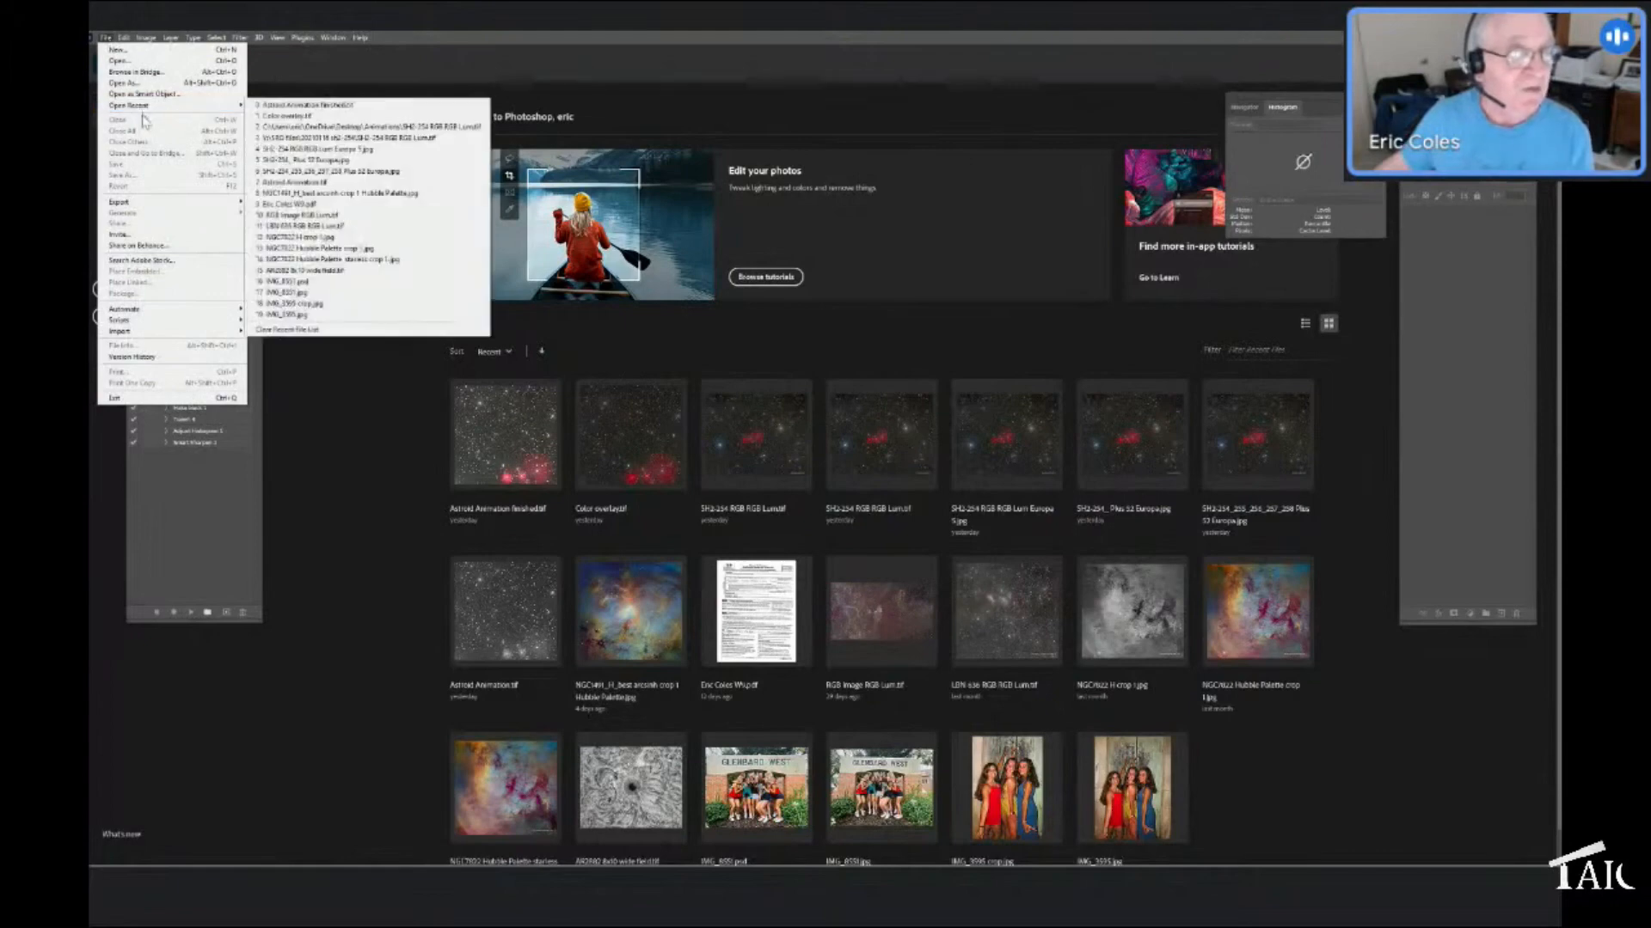
pyautogui.moveTo(134, 320)
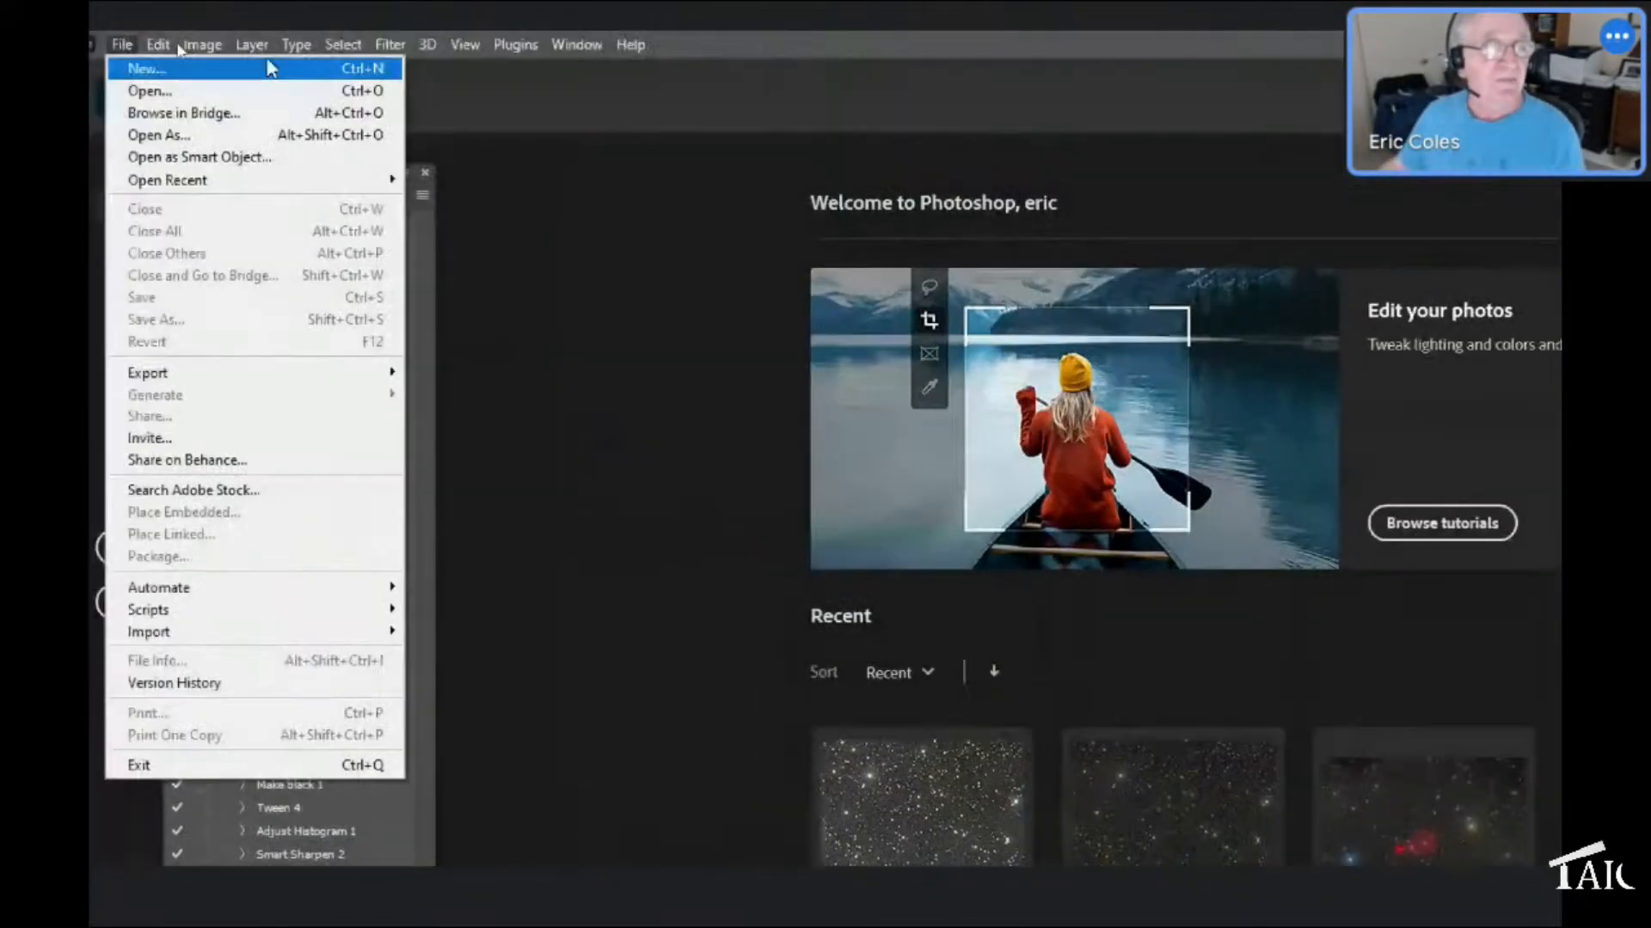
pyautogui.moveTo(178, 62)
pyautogui.moveTo(129, 45)
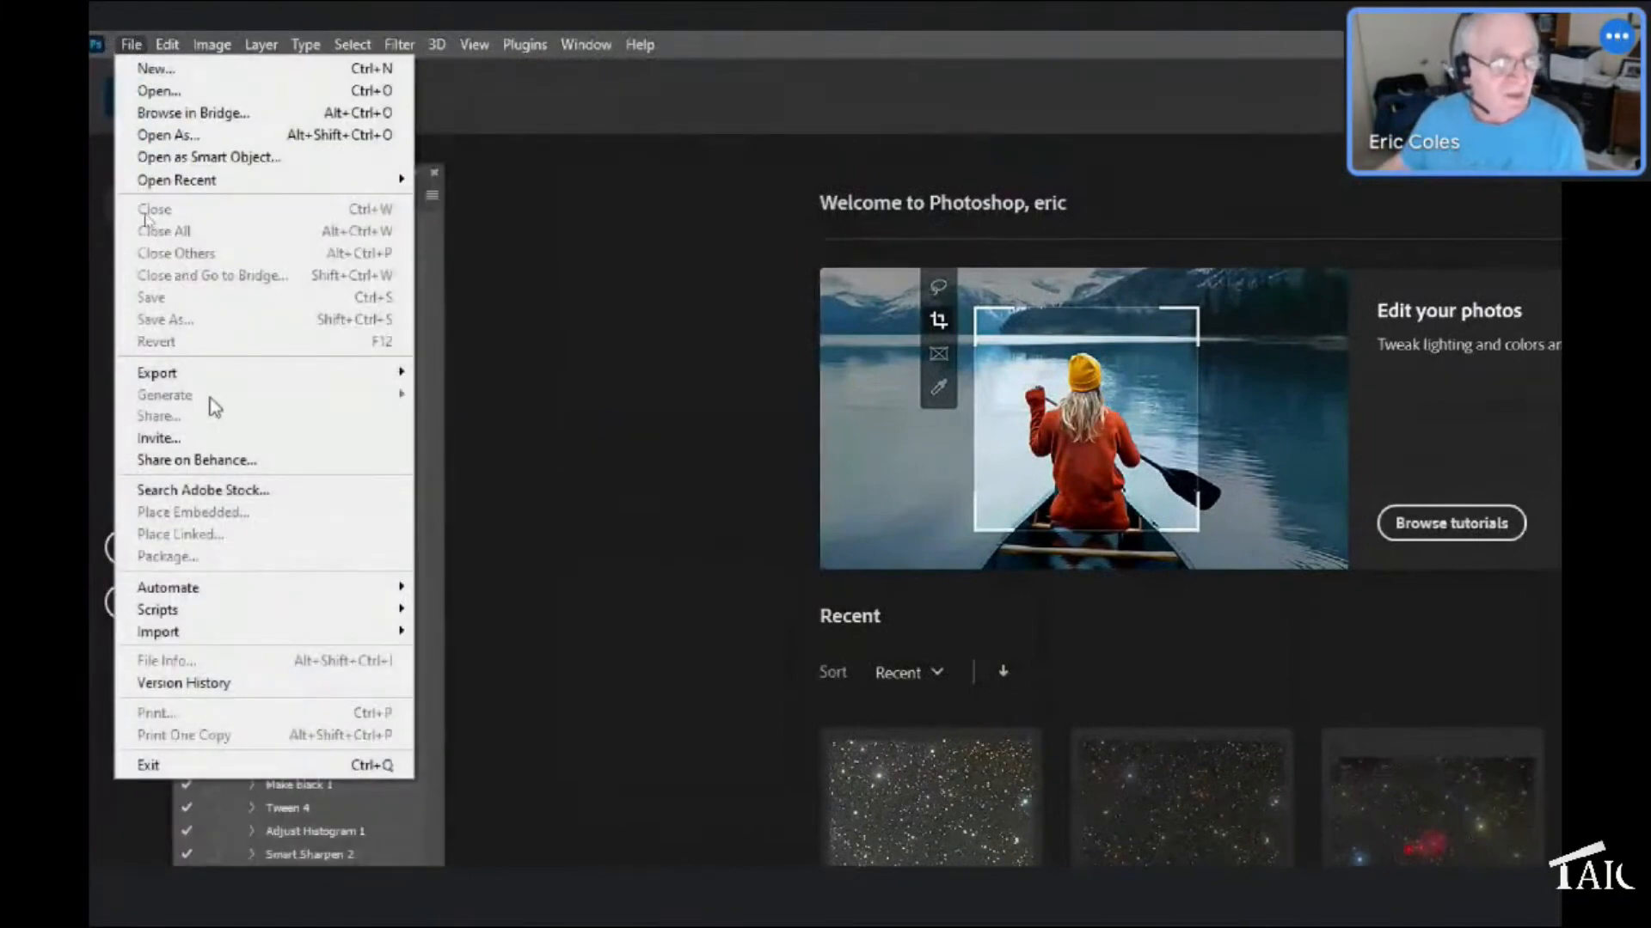
pyautogui.moveTo(217, 617)
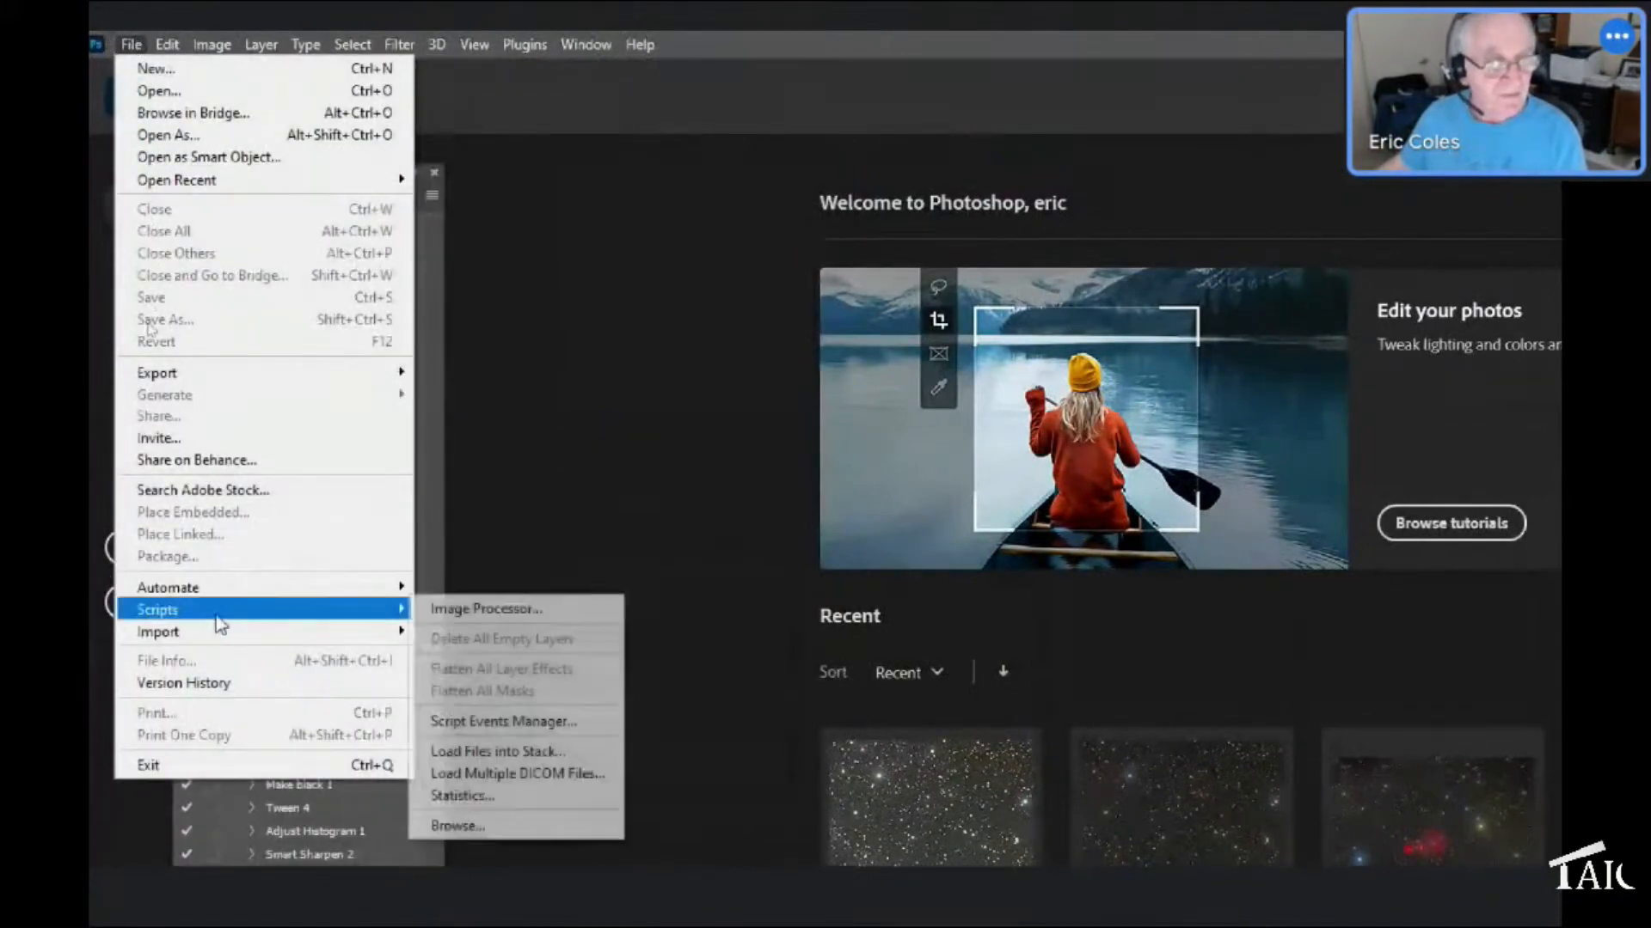
pyautogui.click(480, 753)
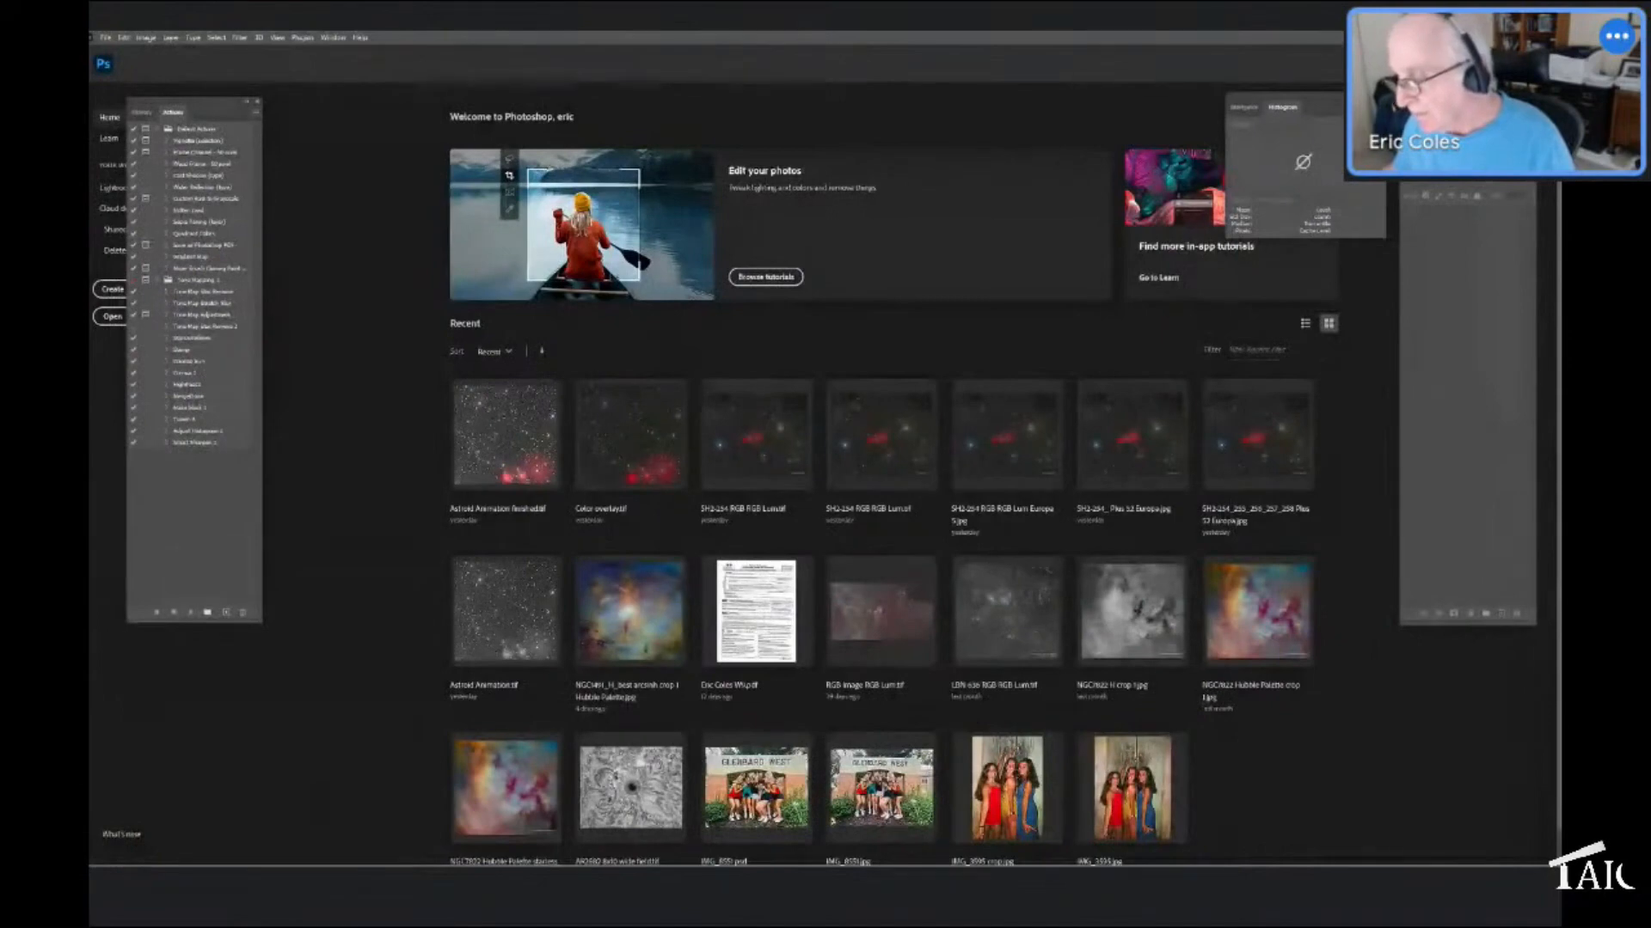
pyautogui.moveTo(1556, 318); pyautogui.dragTo(429, 181)
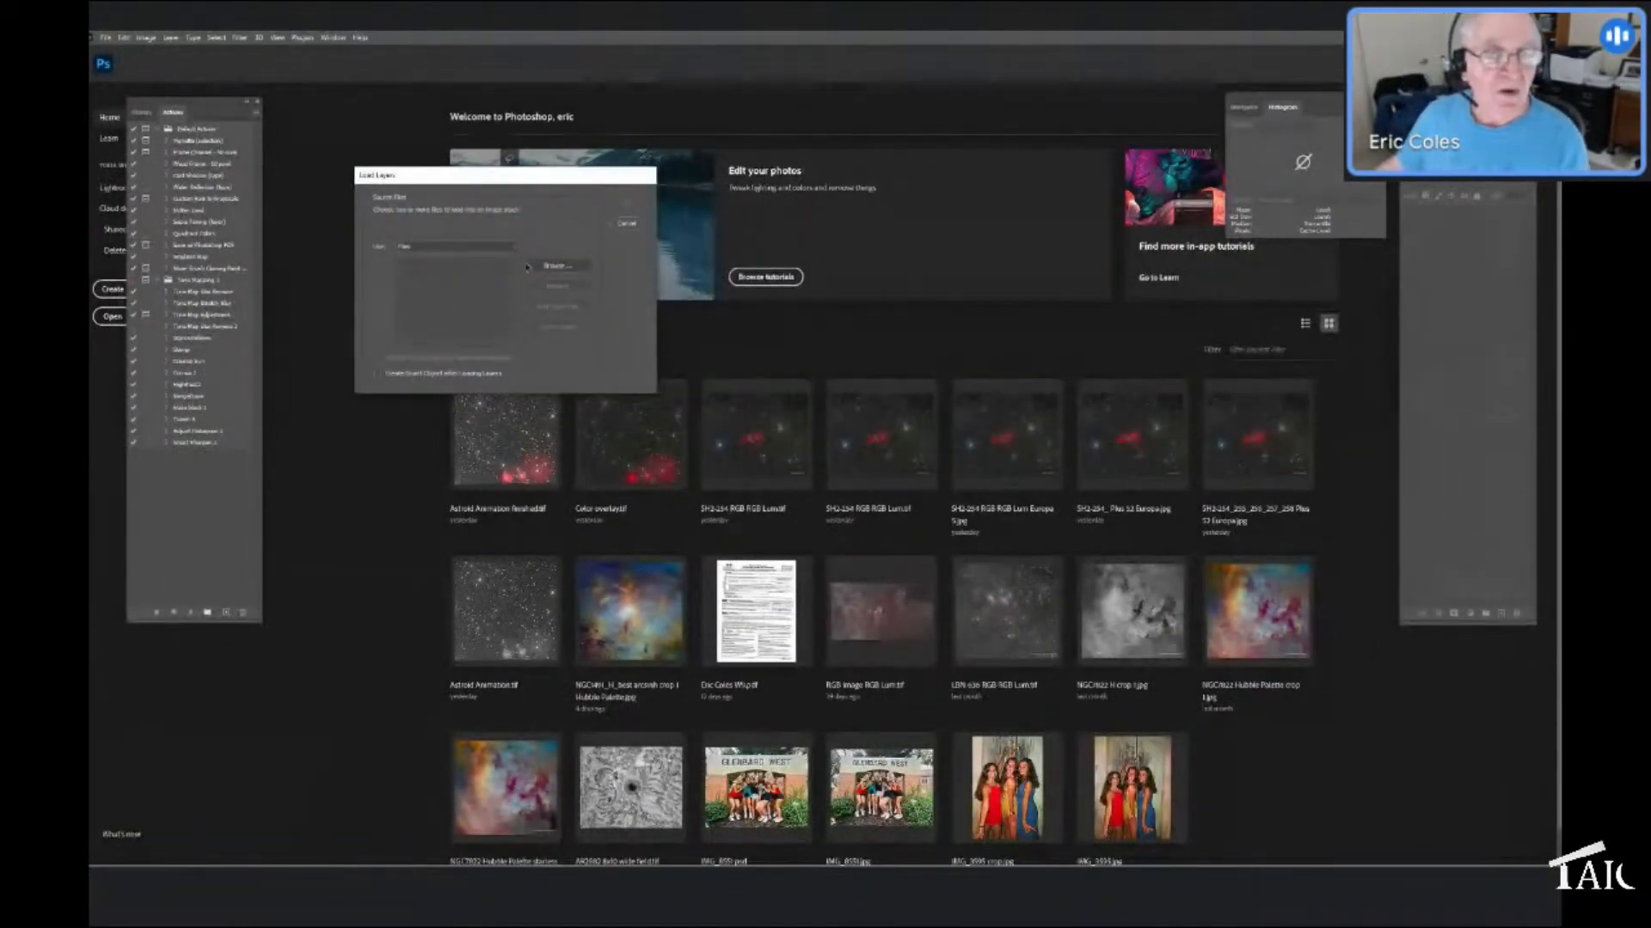
# Load all the Blink PNG frames, Blink00001 to Blink00011, from the JPEG 2 folder in Animations as layers of one document
pyautogui.click(555, 266)
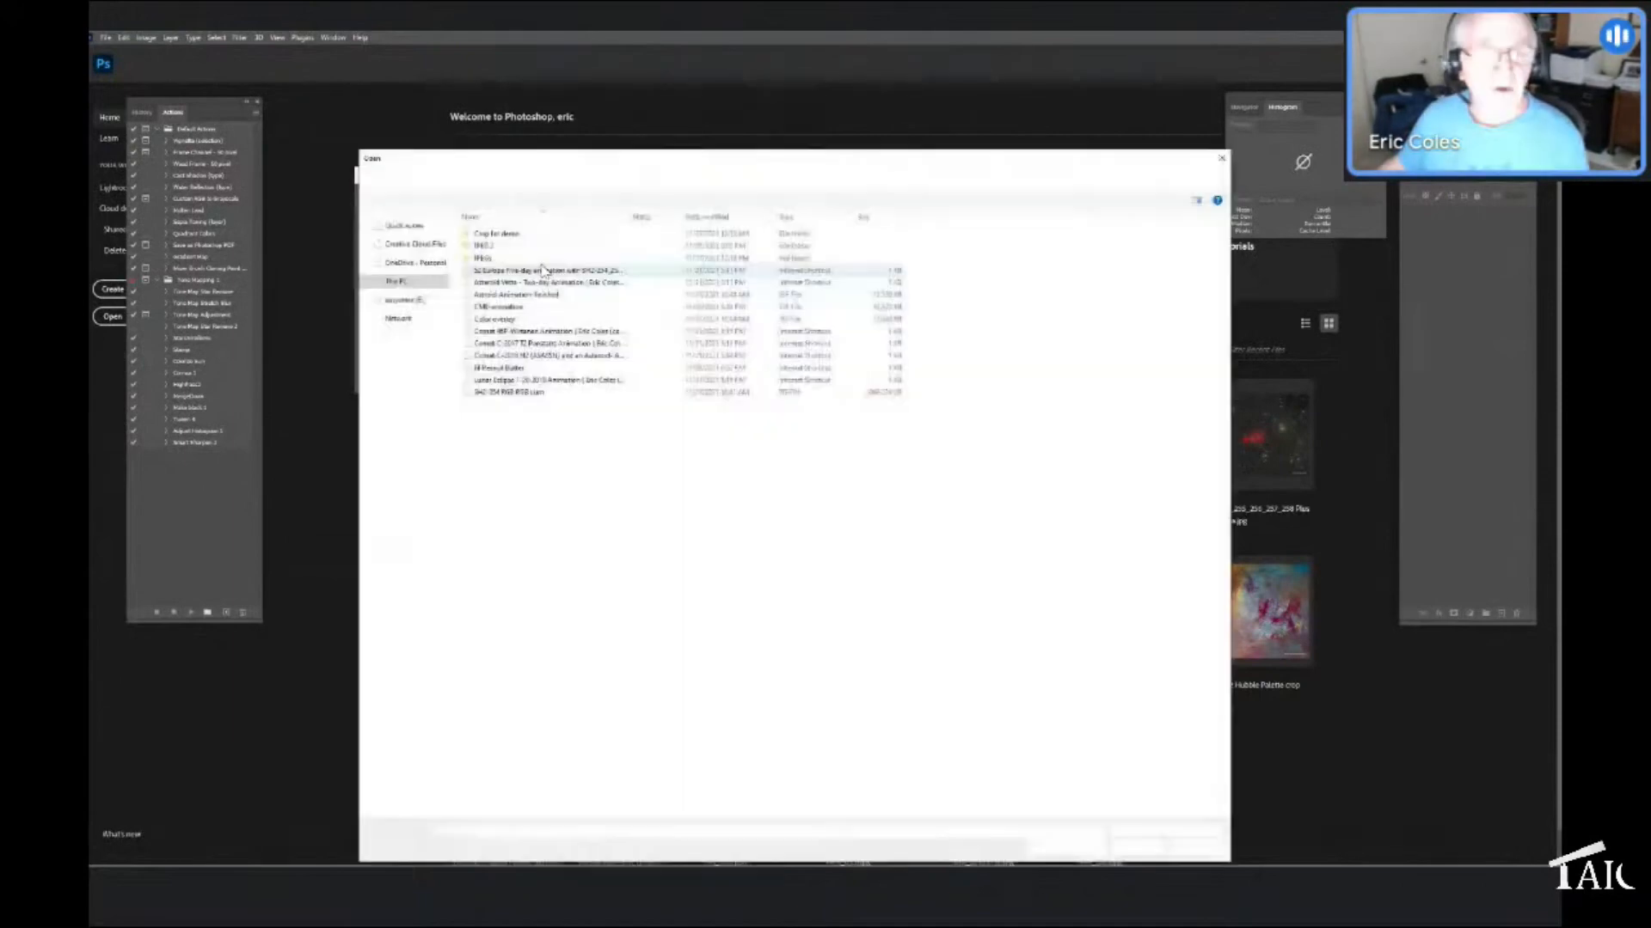
pyautogui.click(487, 247)
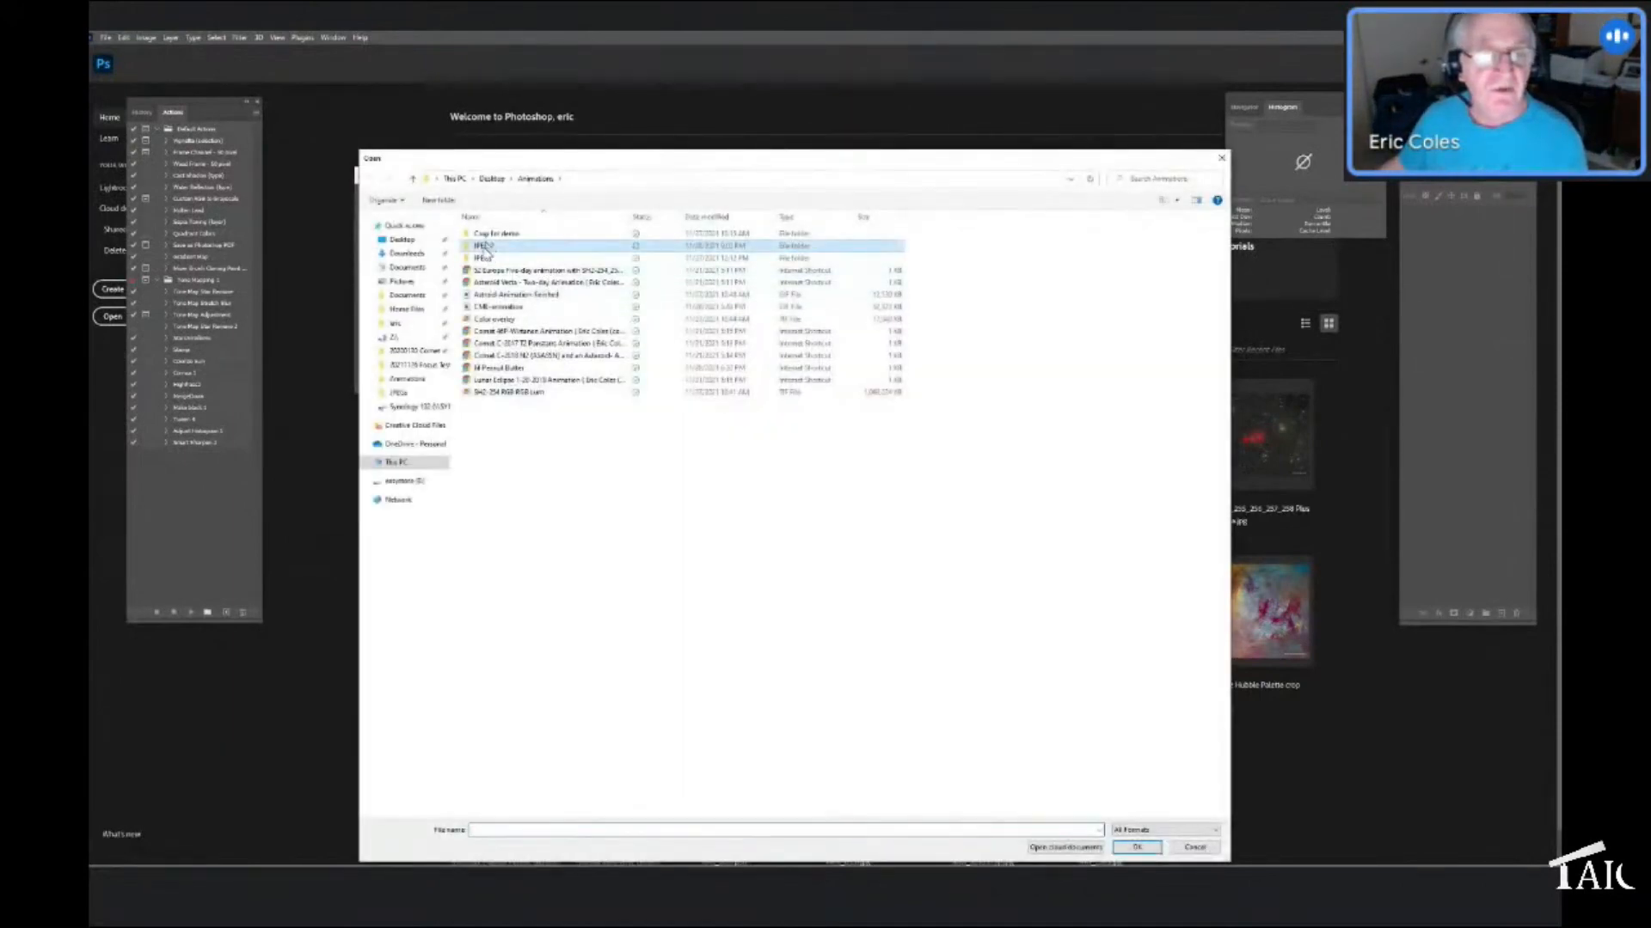
pyautogui.doubleClick(484, 247)
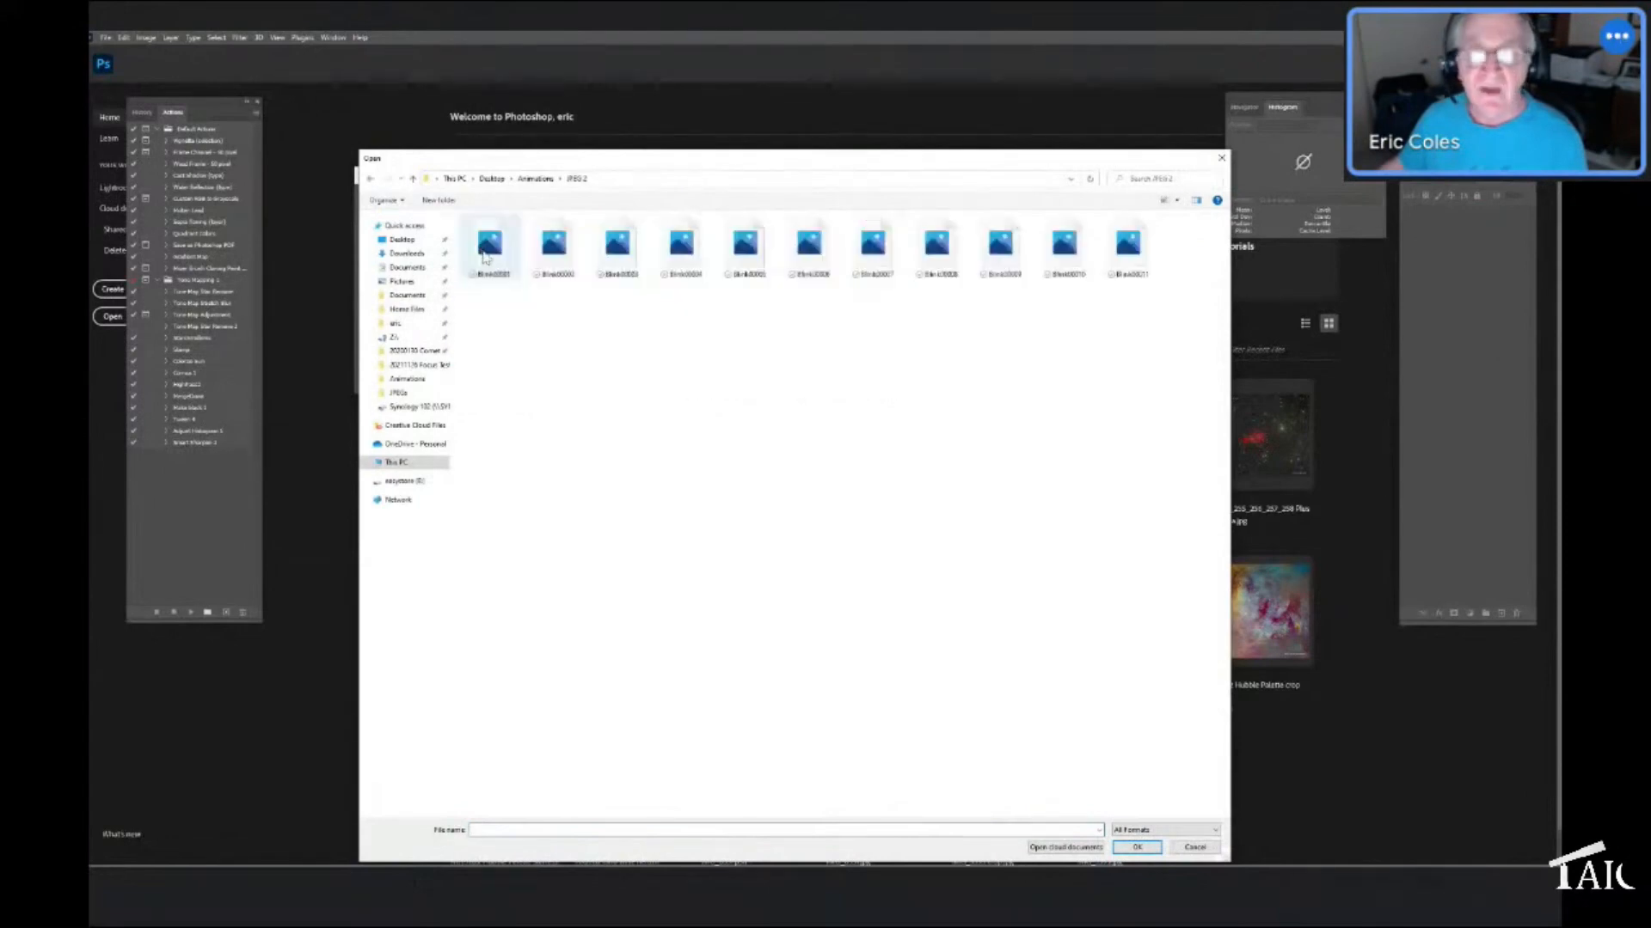
pyautogui.moveTo(1160, 302); pyautogui.dragTo(516, 251)
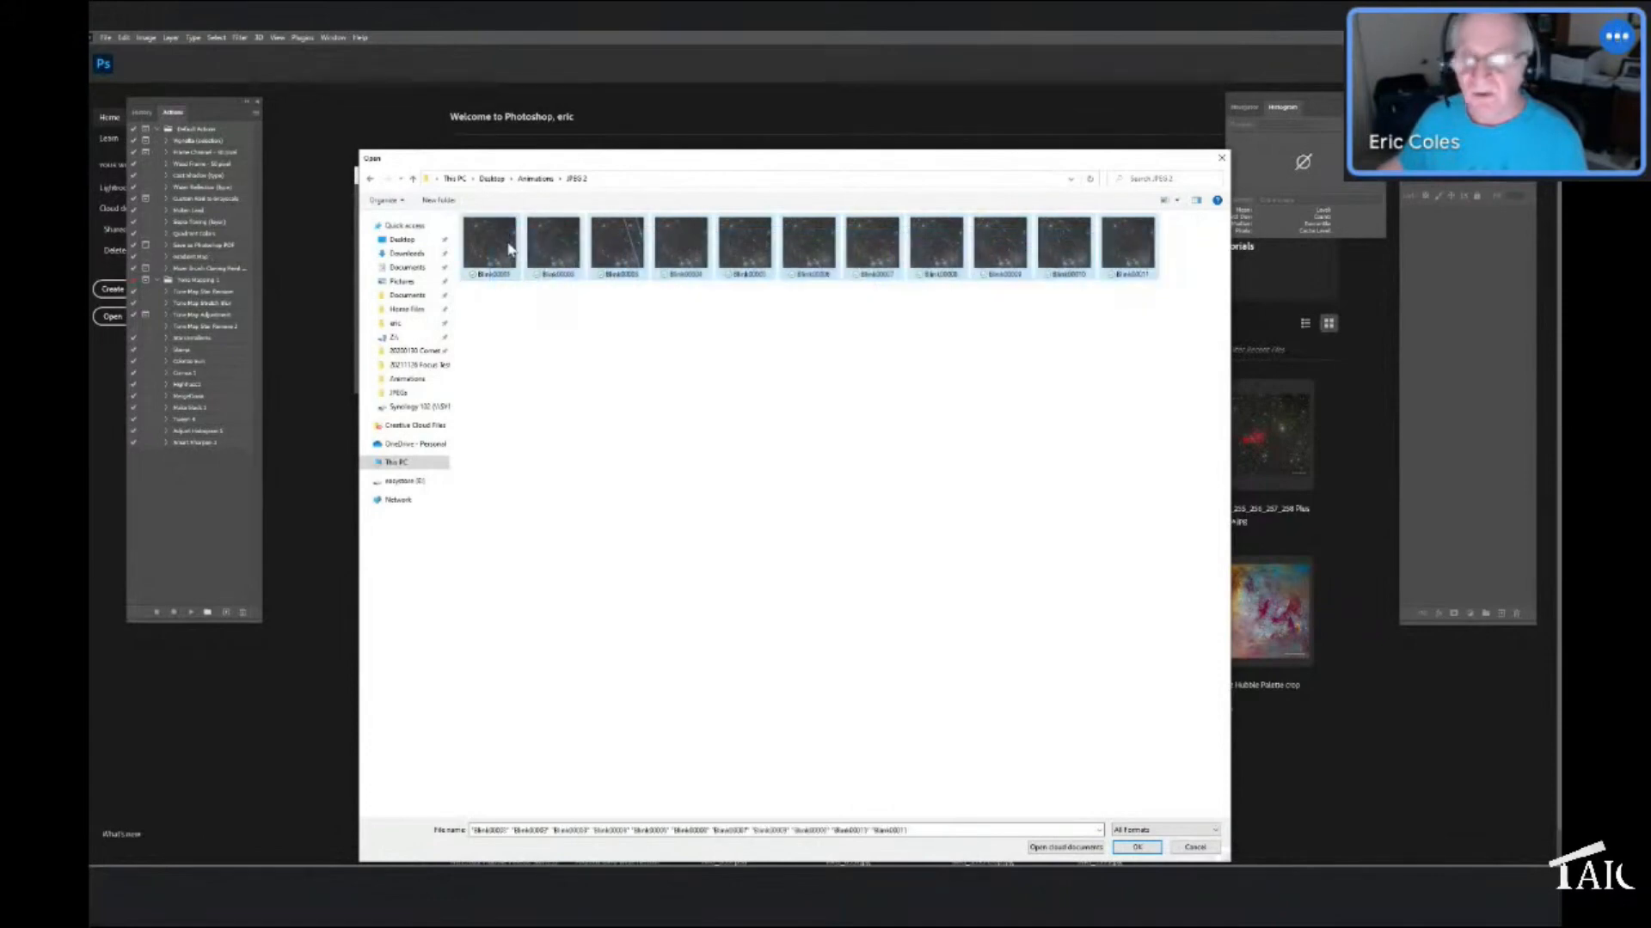
pyautogui.click(1136, 848)
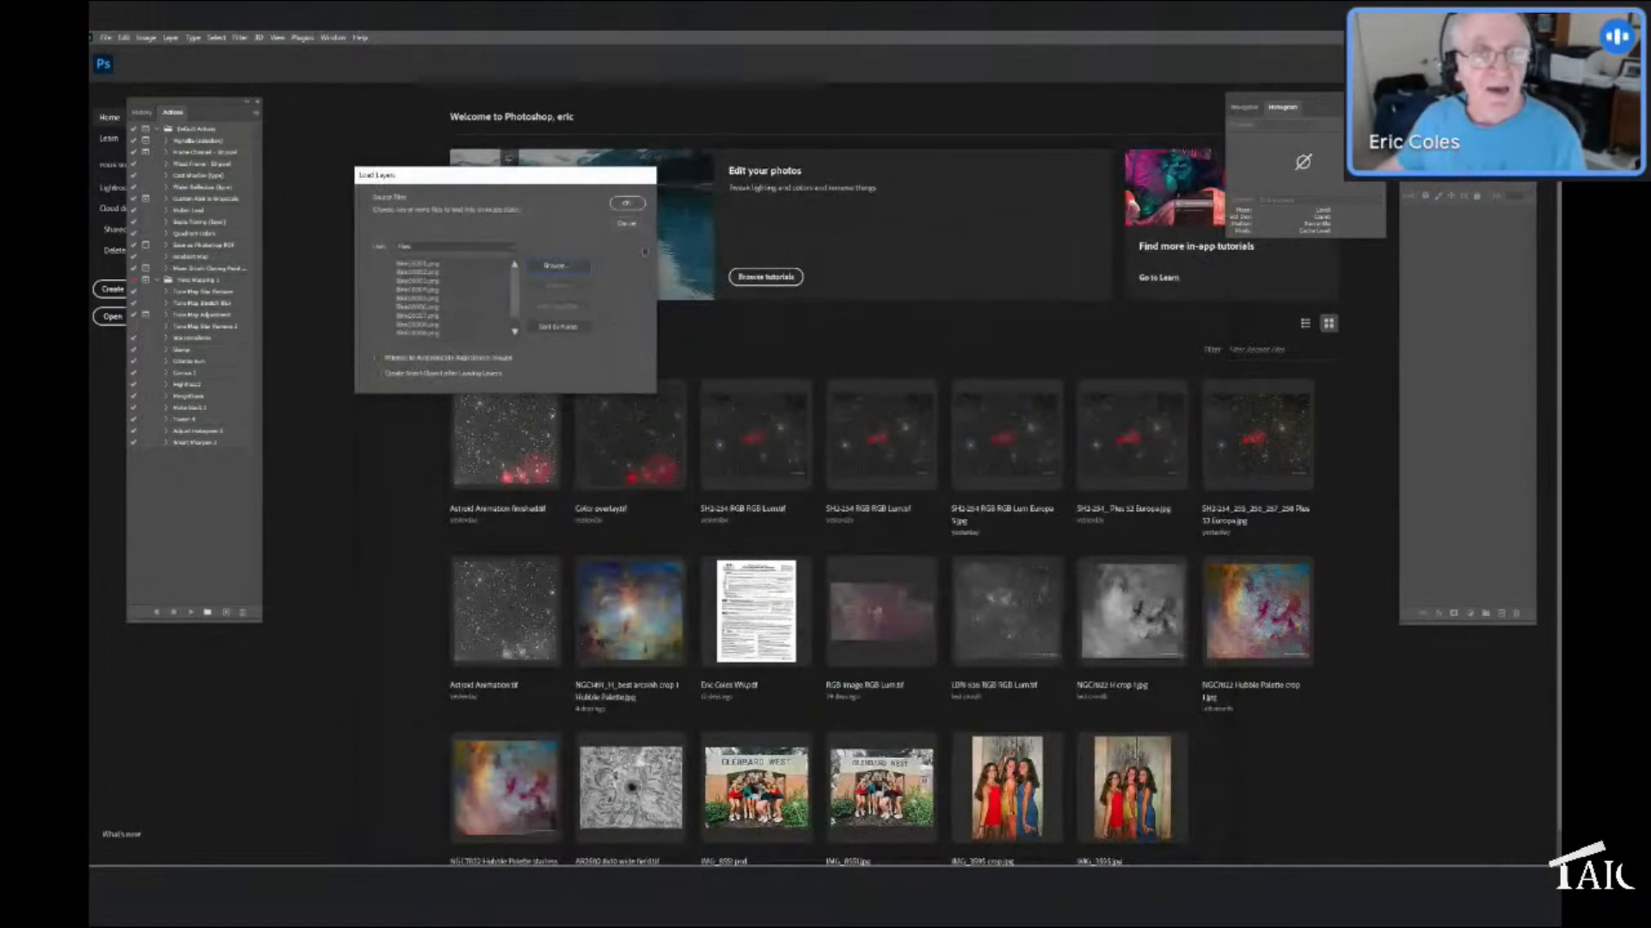
pyautogui.click(626, 204)
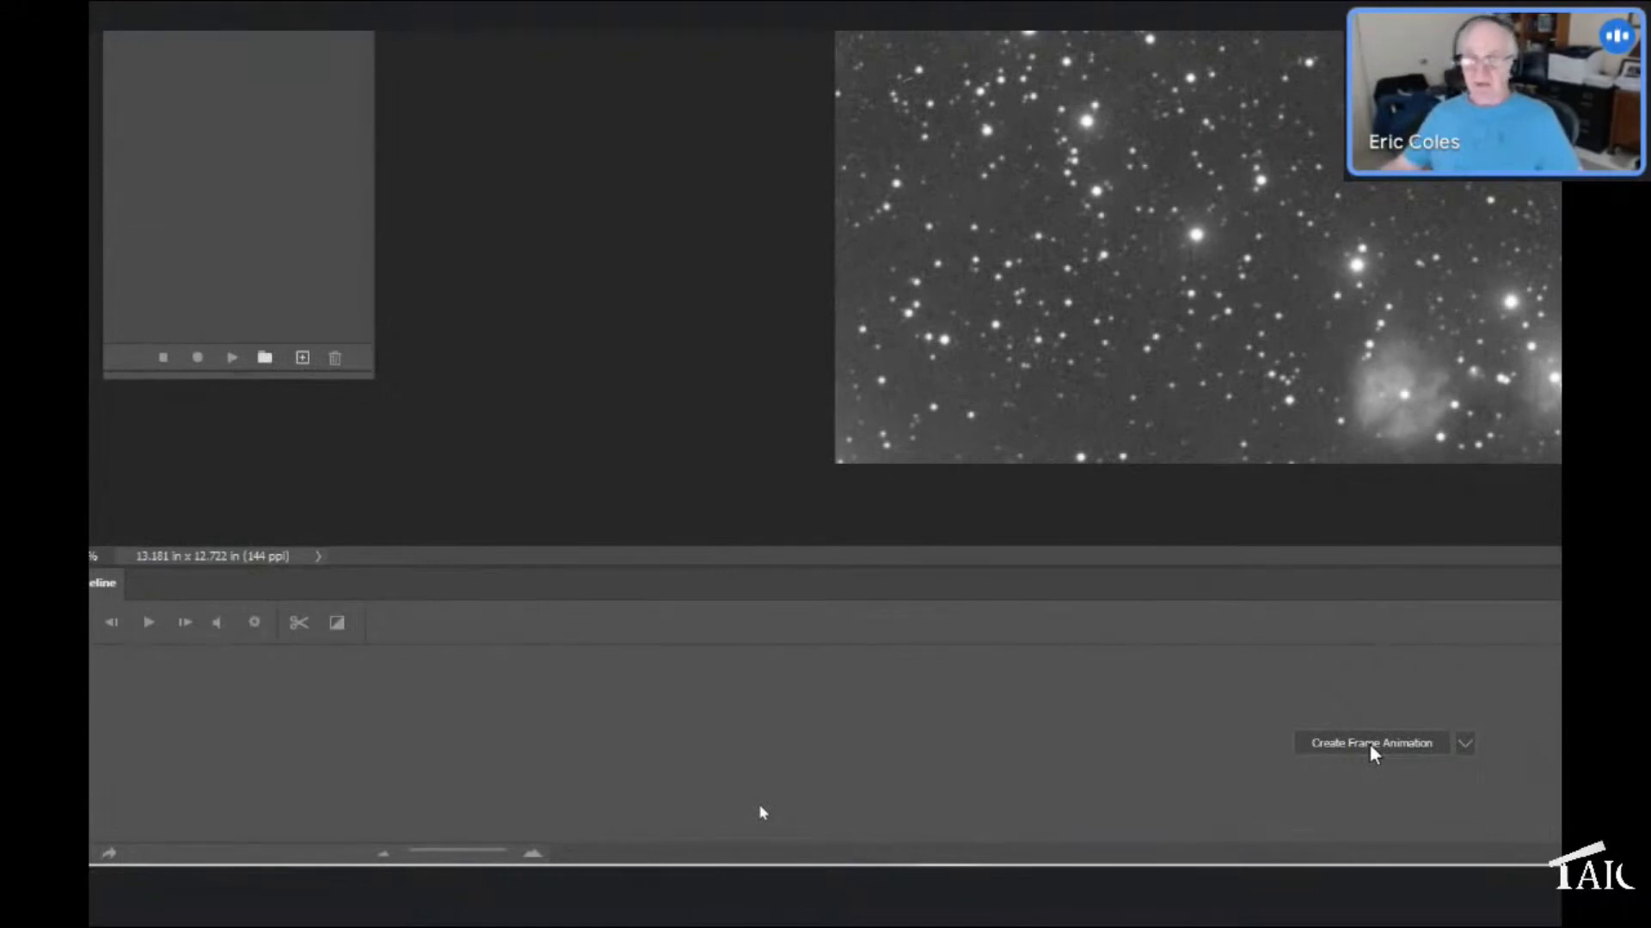
# Create a frame animation in the timeline and make its frames from the loaded layers
pyautogui.click(1371, 747)
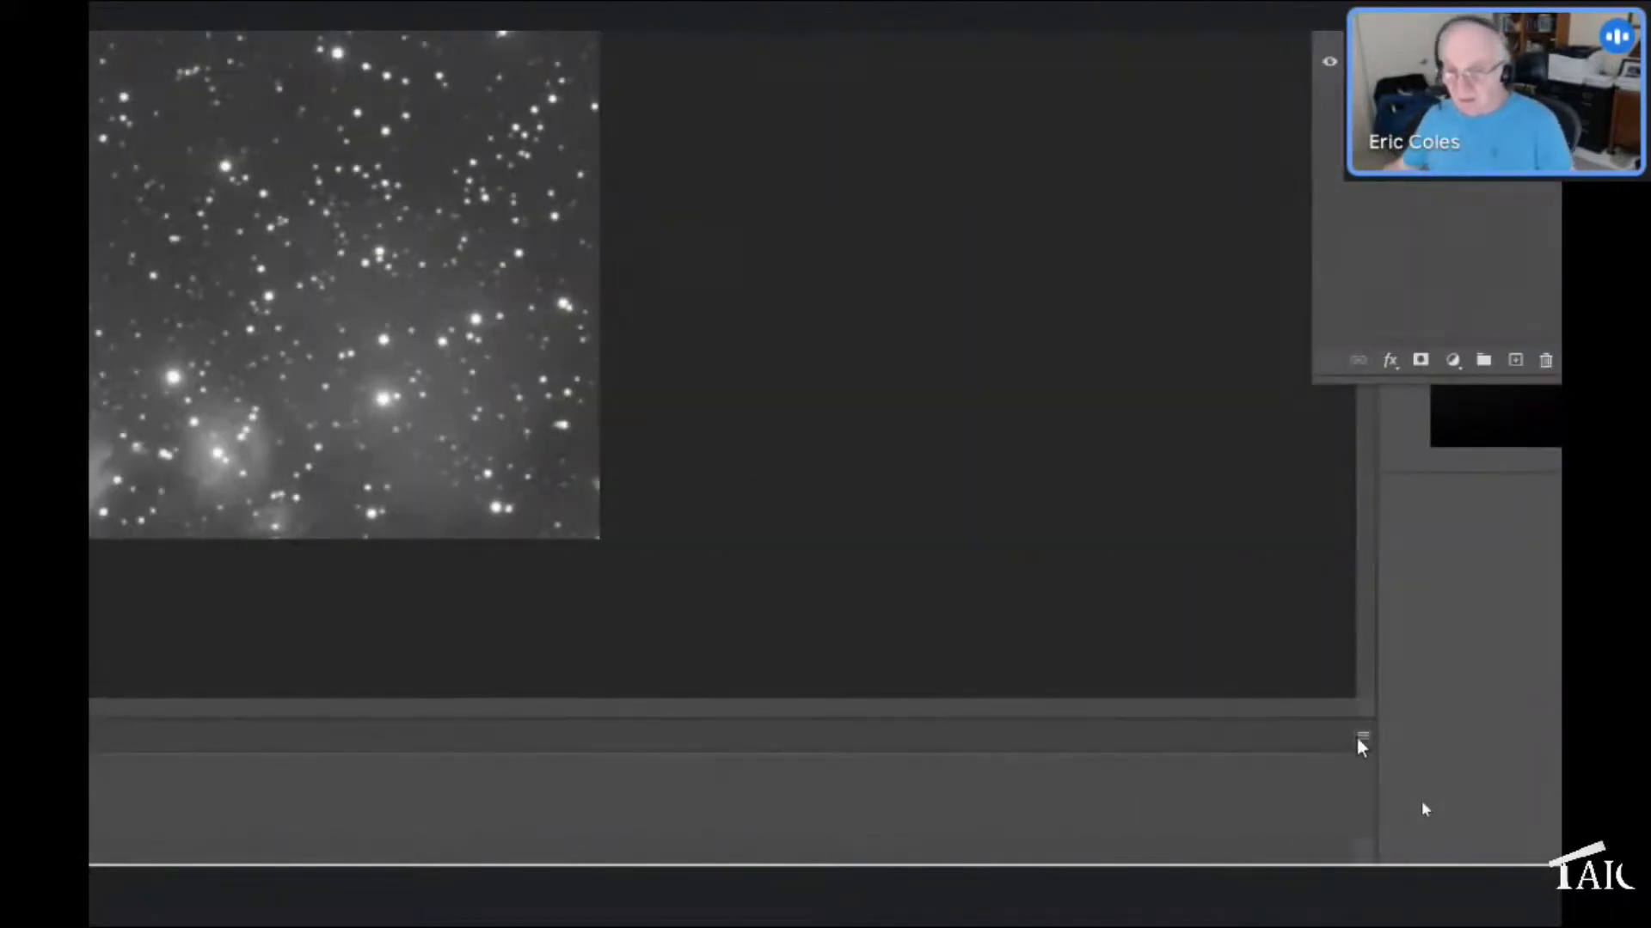
pyautogui.click(1363, 739)
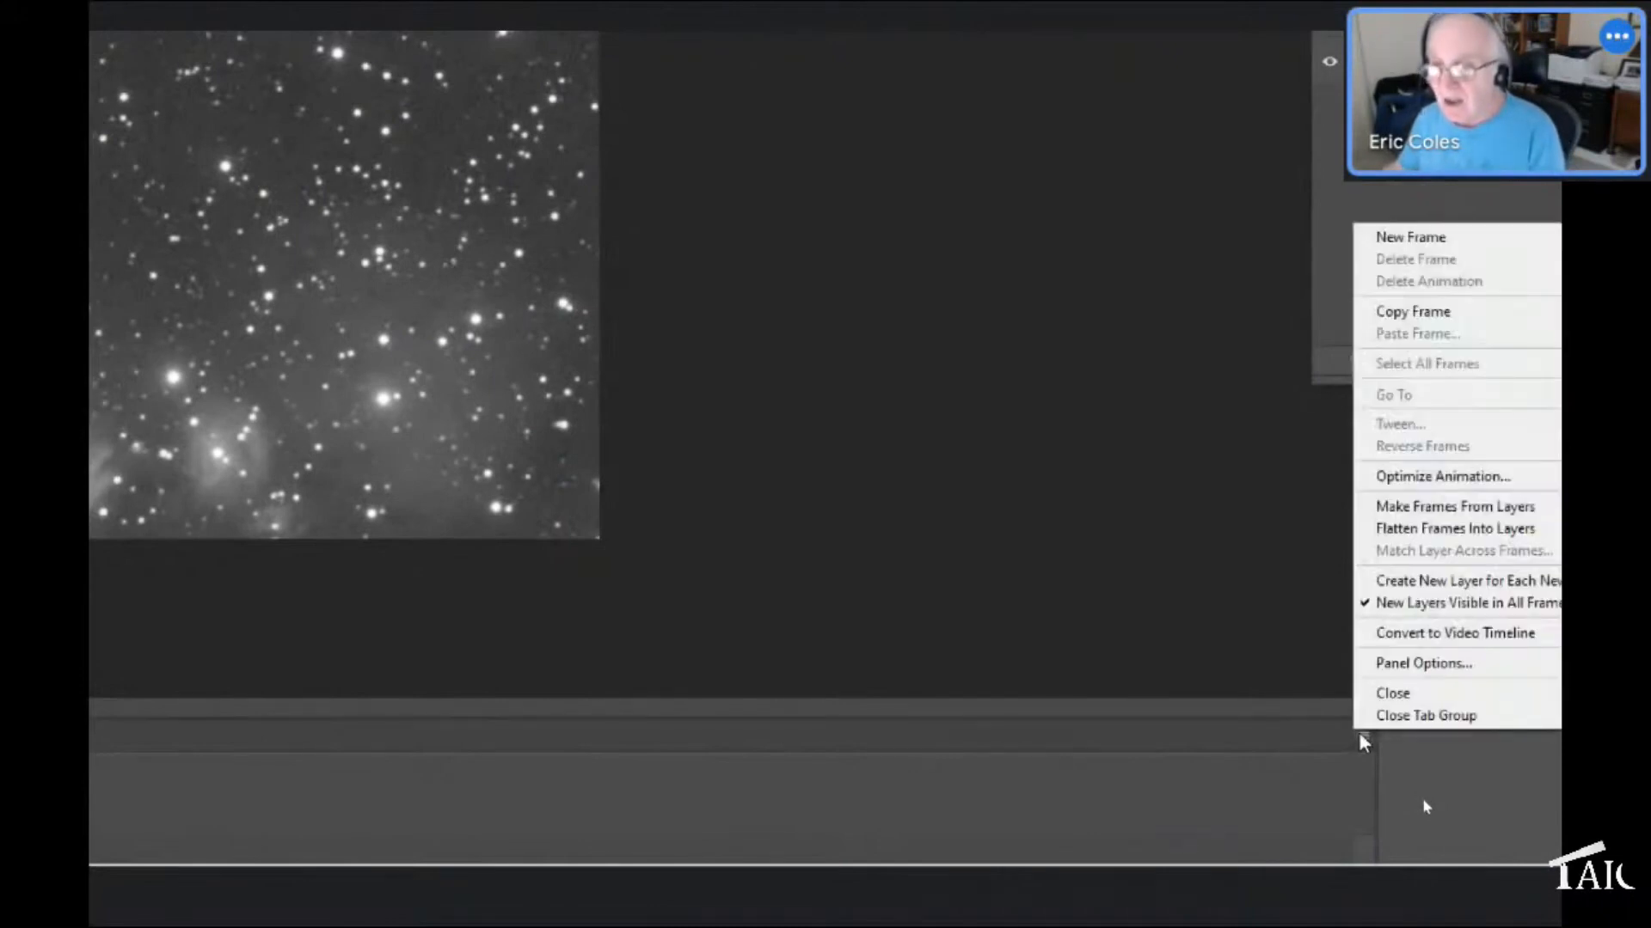
pyautogui.click(1384, 509)
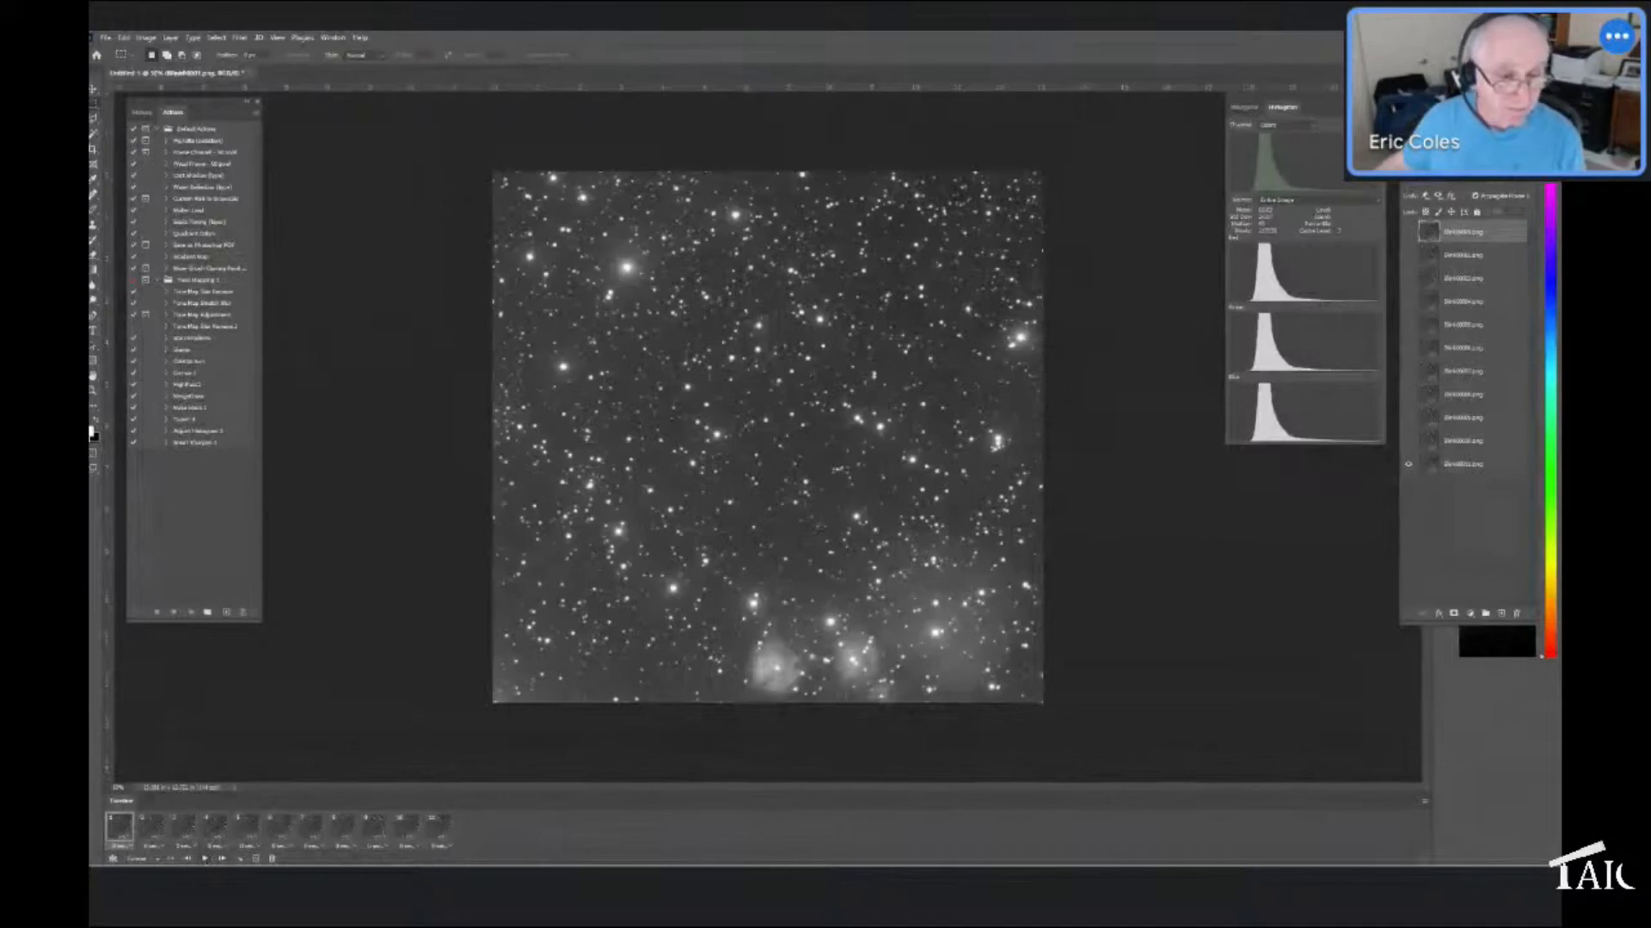
# Play the animation to check its frame order, stop it and reverse the frames
pyautogui.click(204, 858)
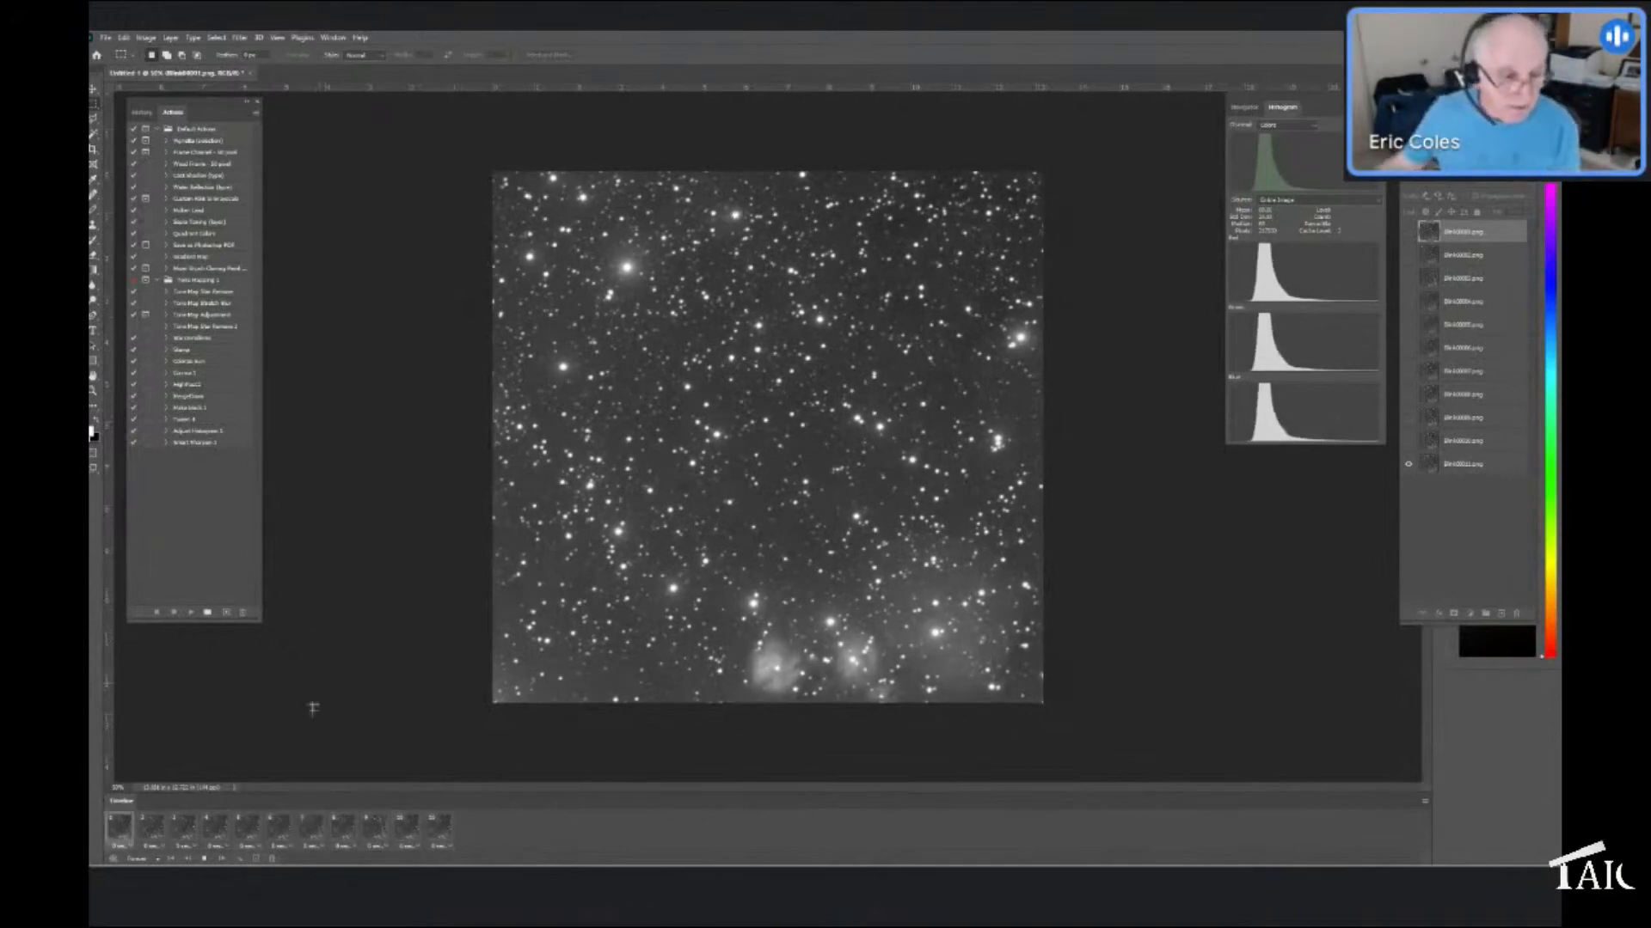
pyautogui.click(205, 859)
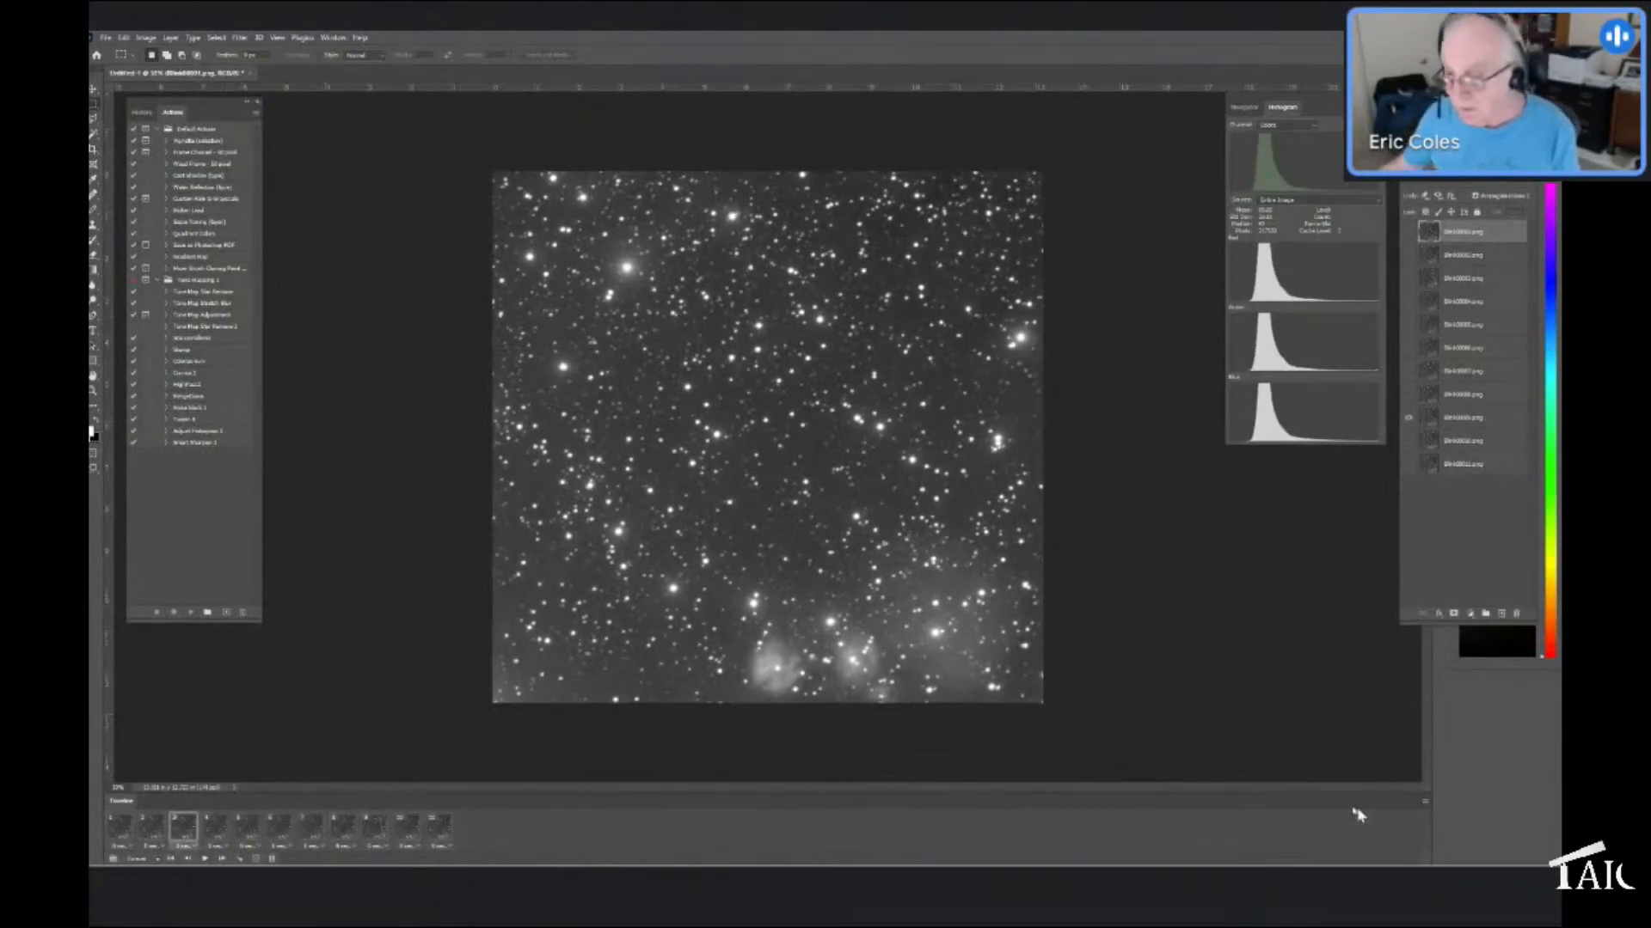
pyautogui.click(1427, 806)
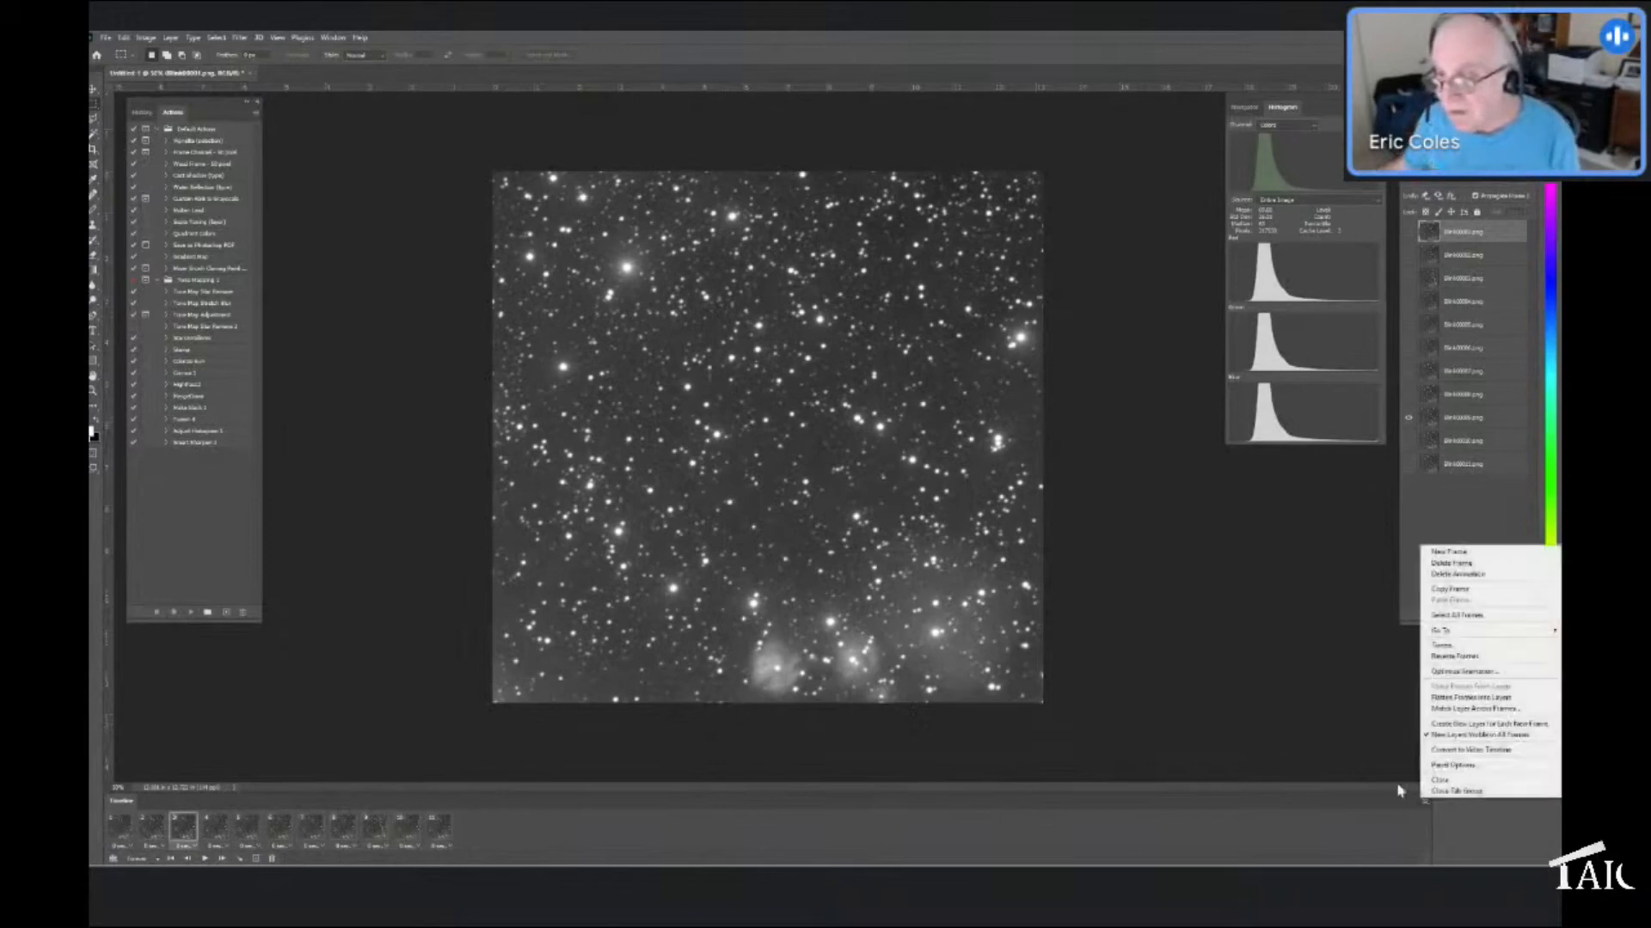
pyautogui.click(1441, 659)
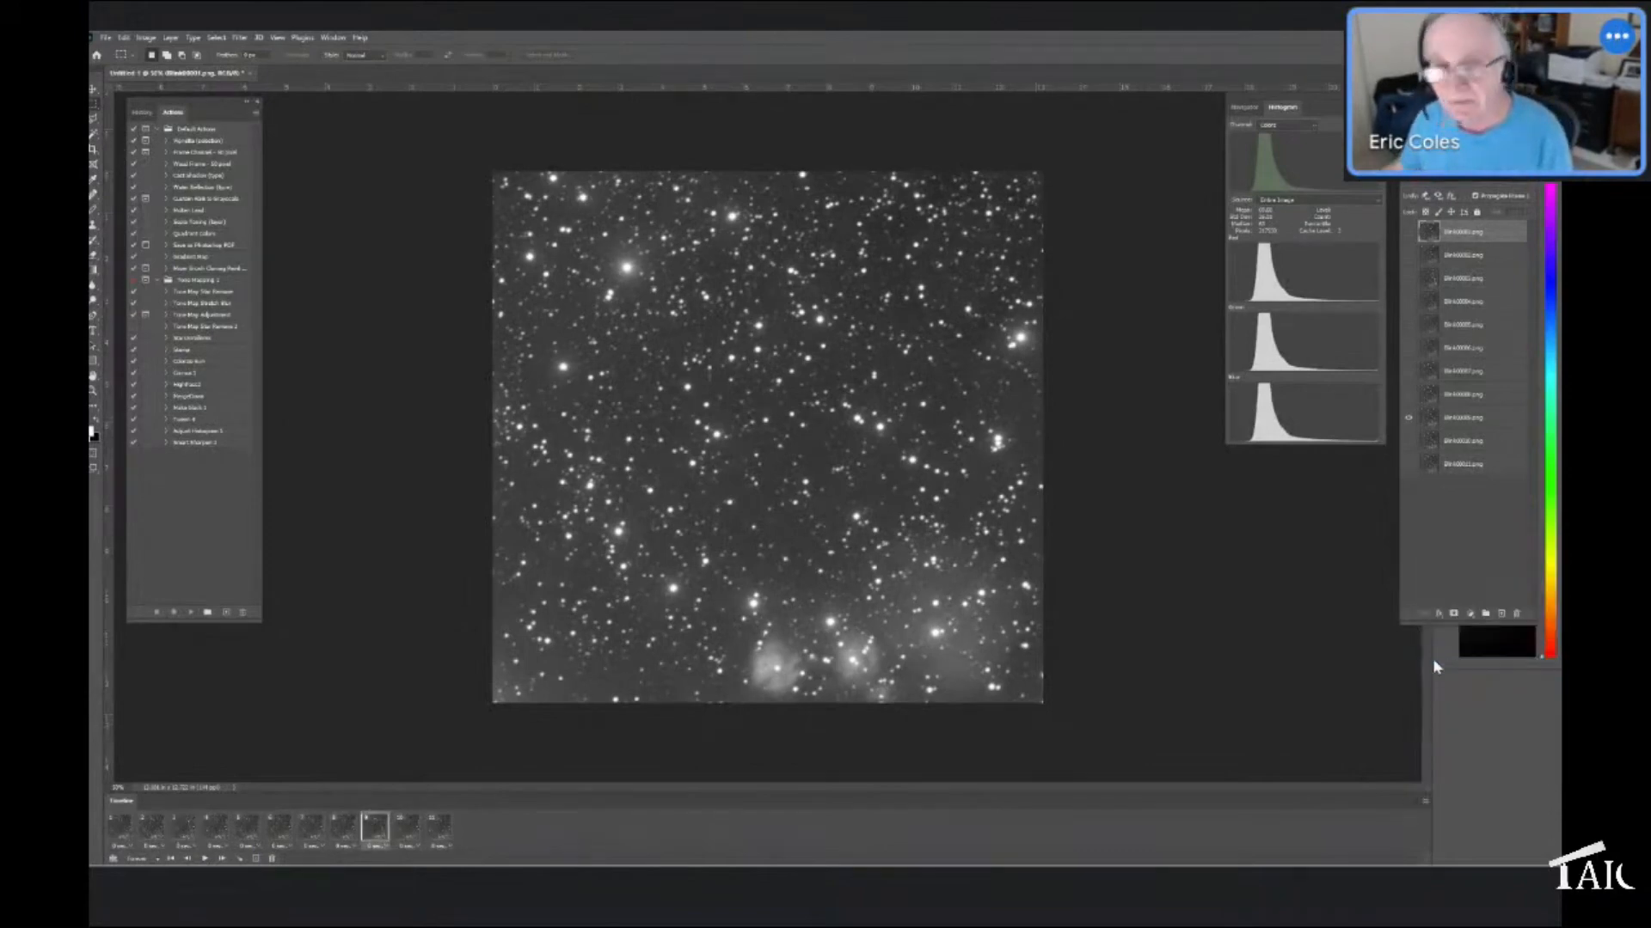
# Play the reversed animation, stop at the frame with the satellite trails and delete that frame
pyautogui.click(205, 858)
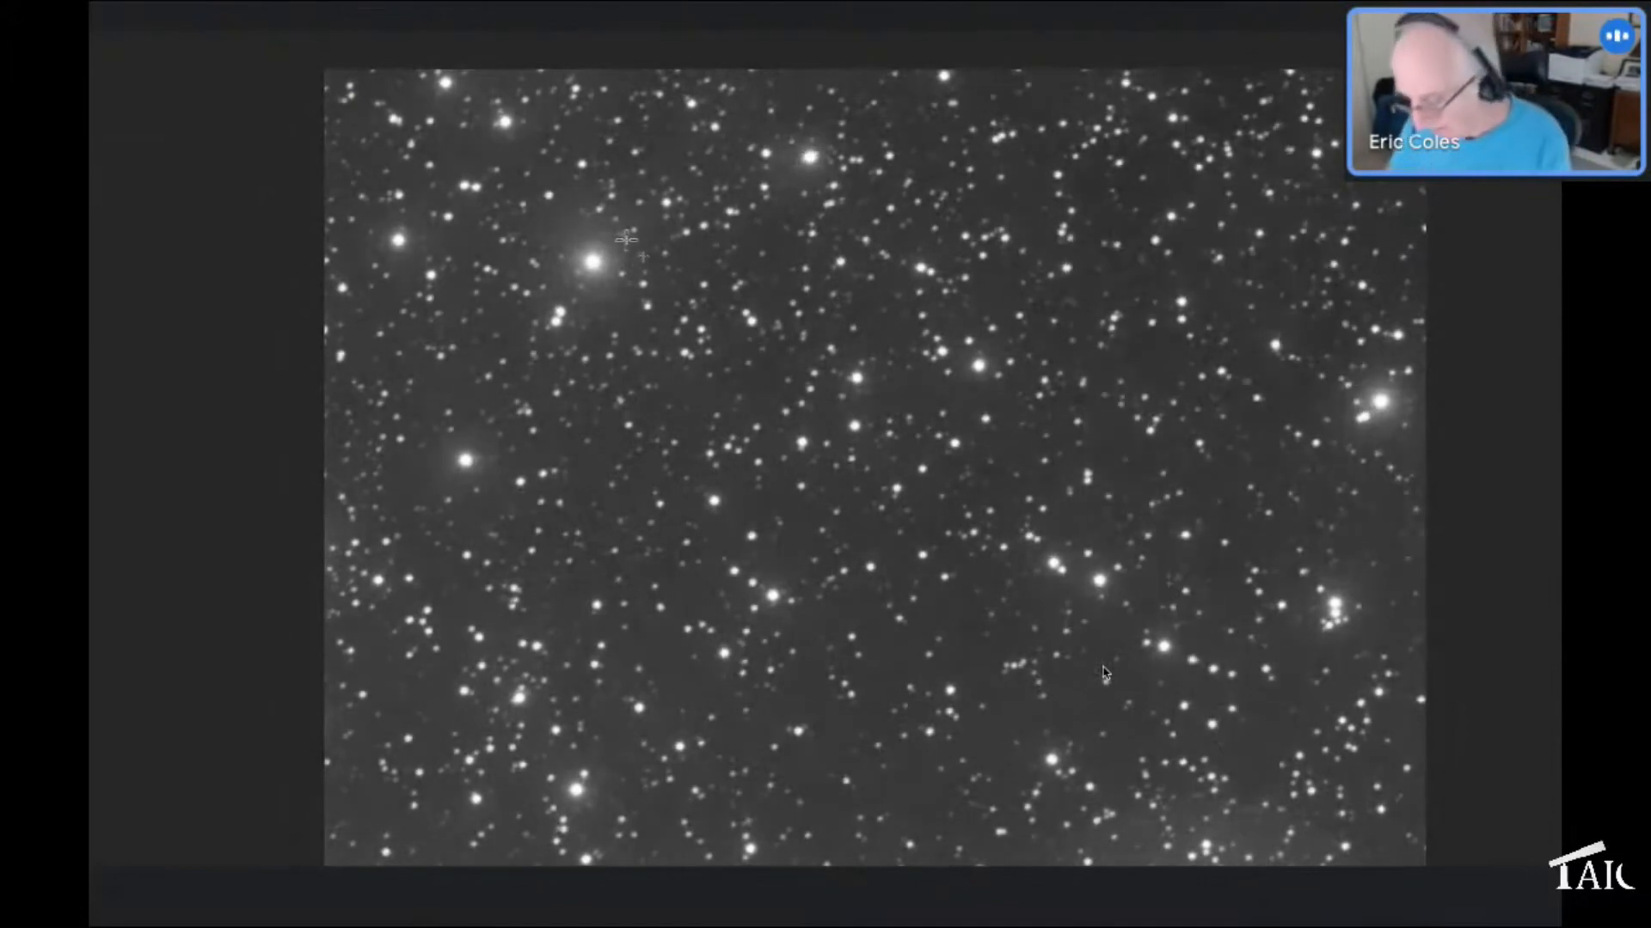
pyautogui.press('Escape')
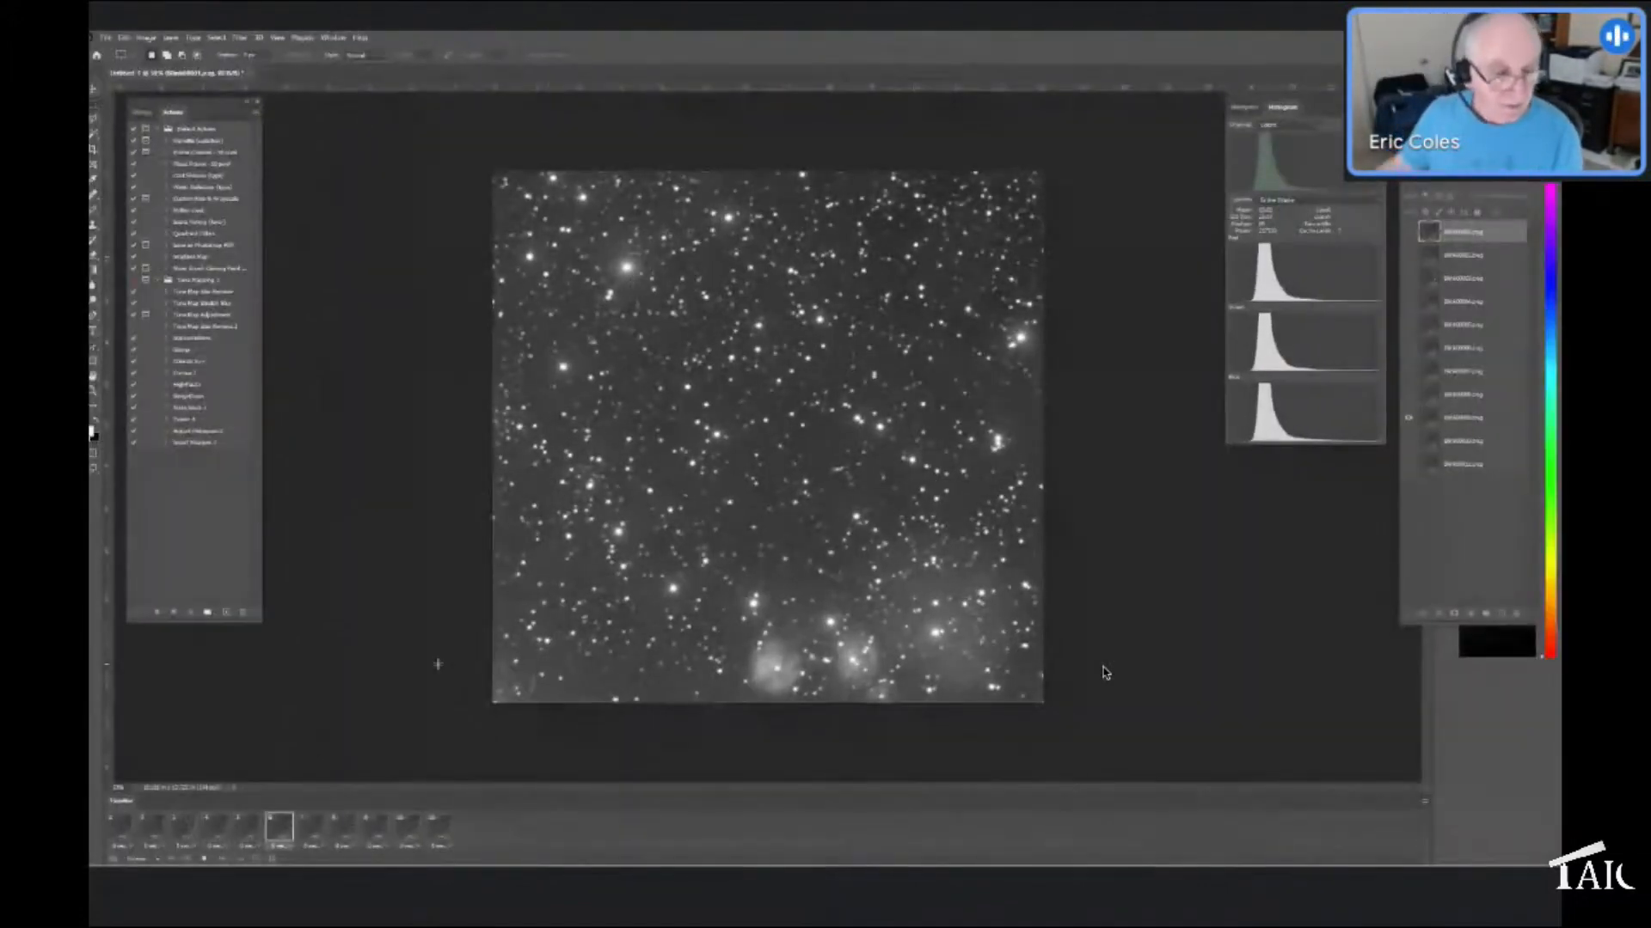
pyautogui.press('space')
pyautogui.press('space')
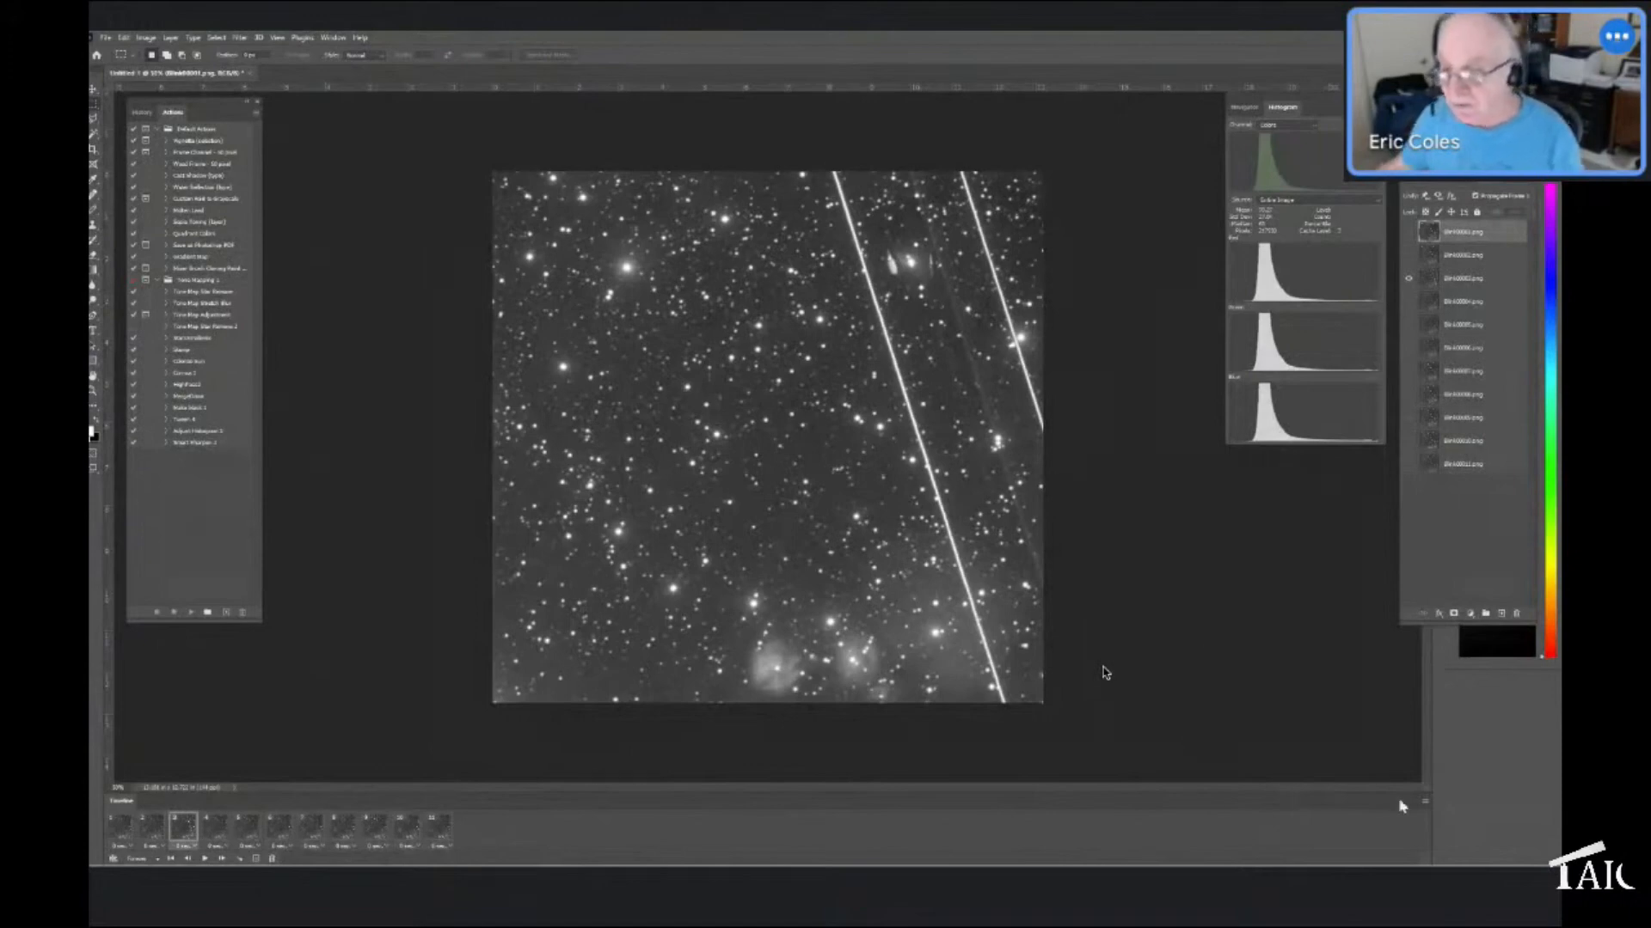
pyautogui.click(1425, 801)
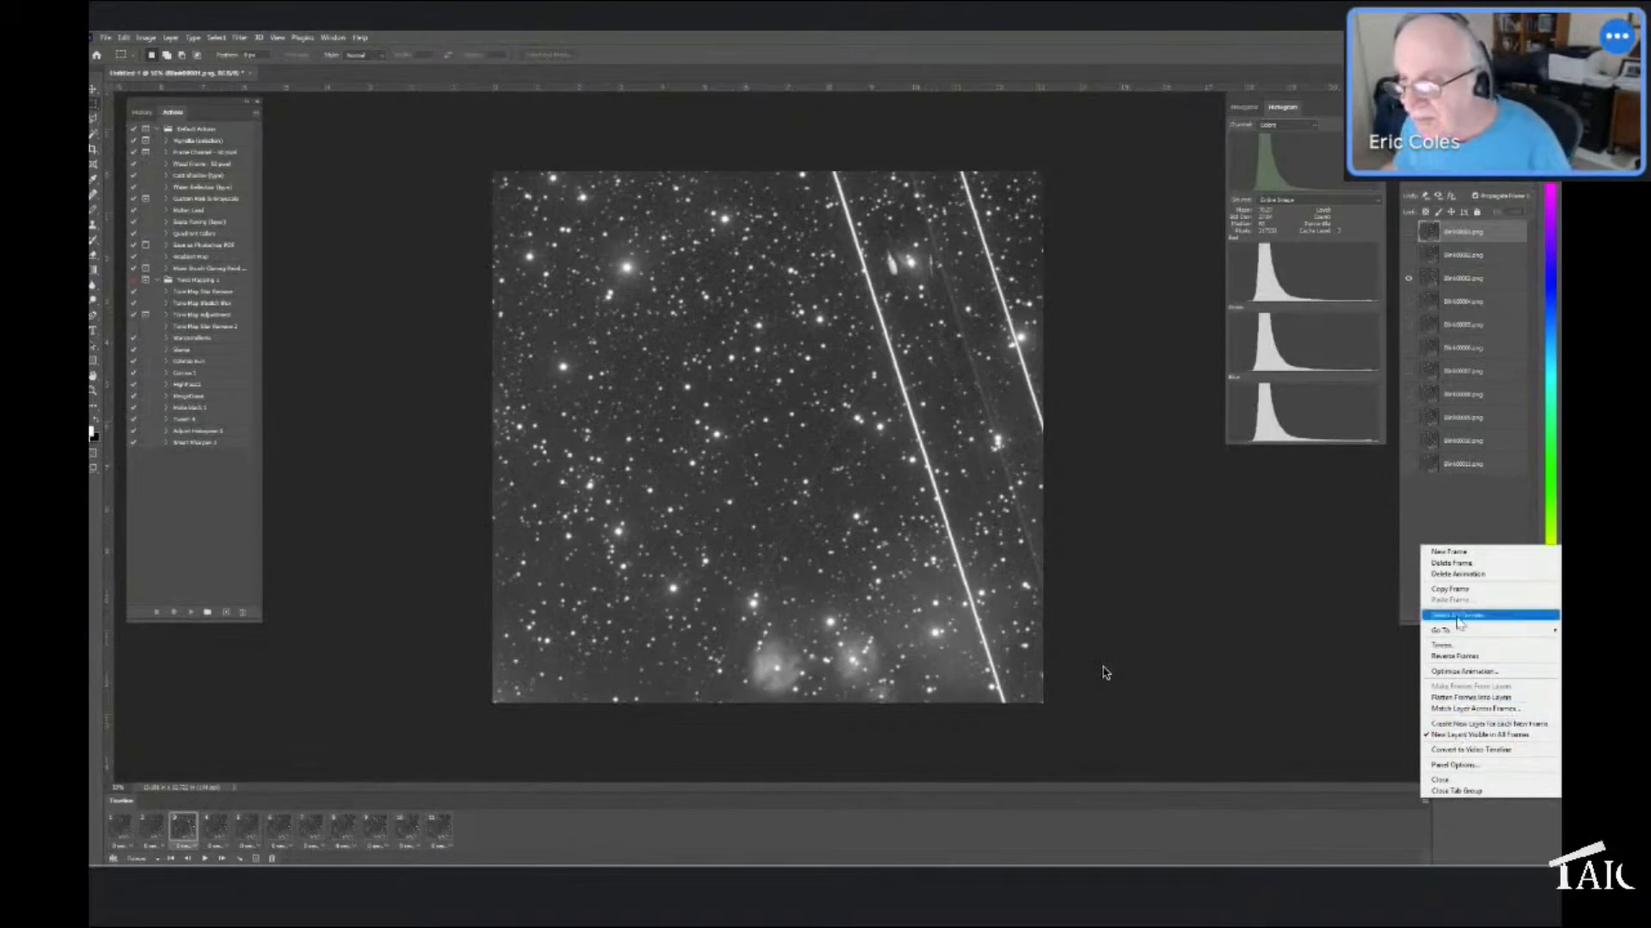
pyautogui.click(1441, 564)
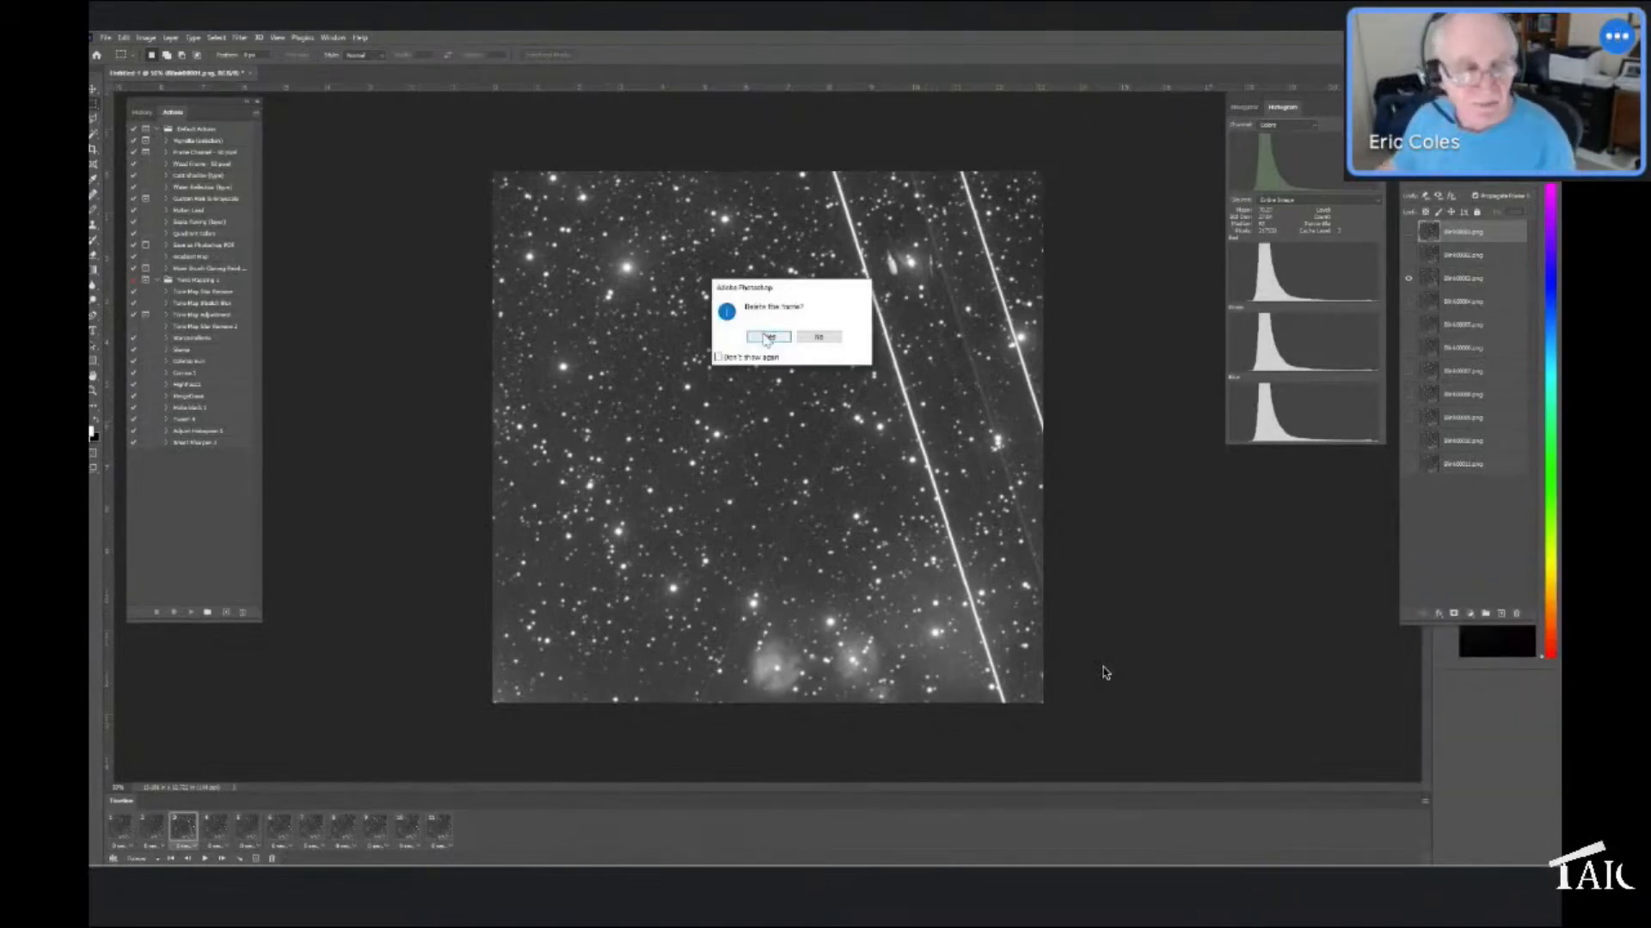
pyautogui.click(768, 338)
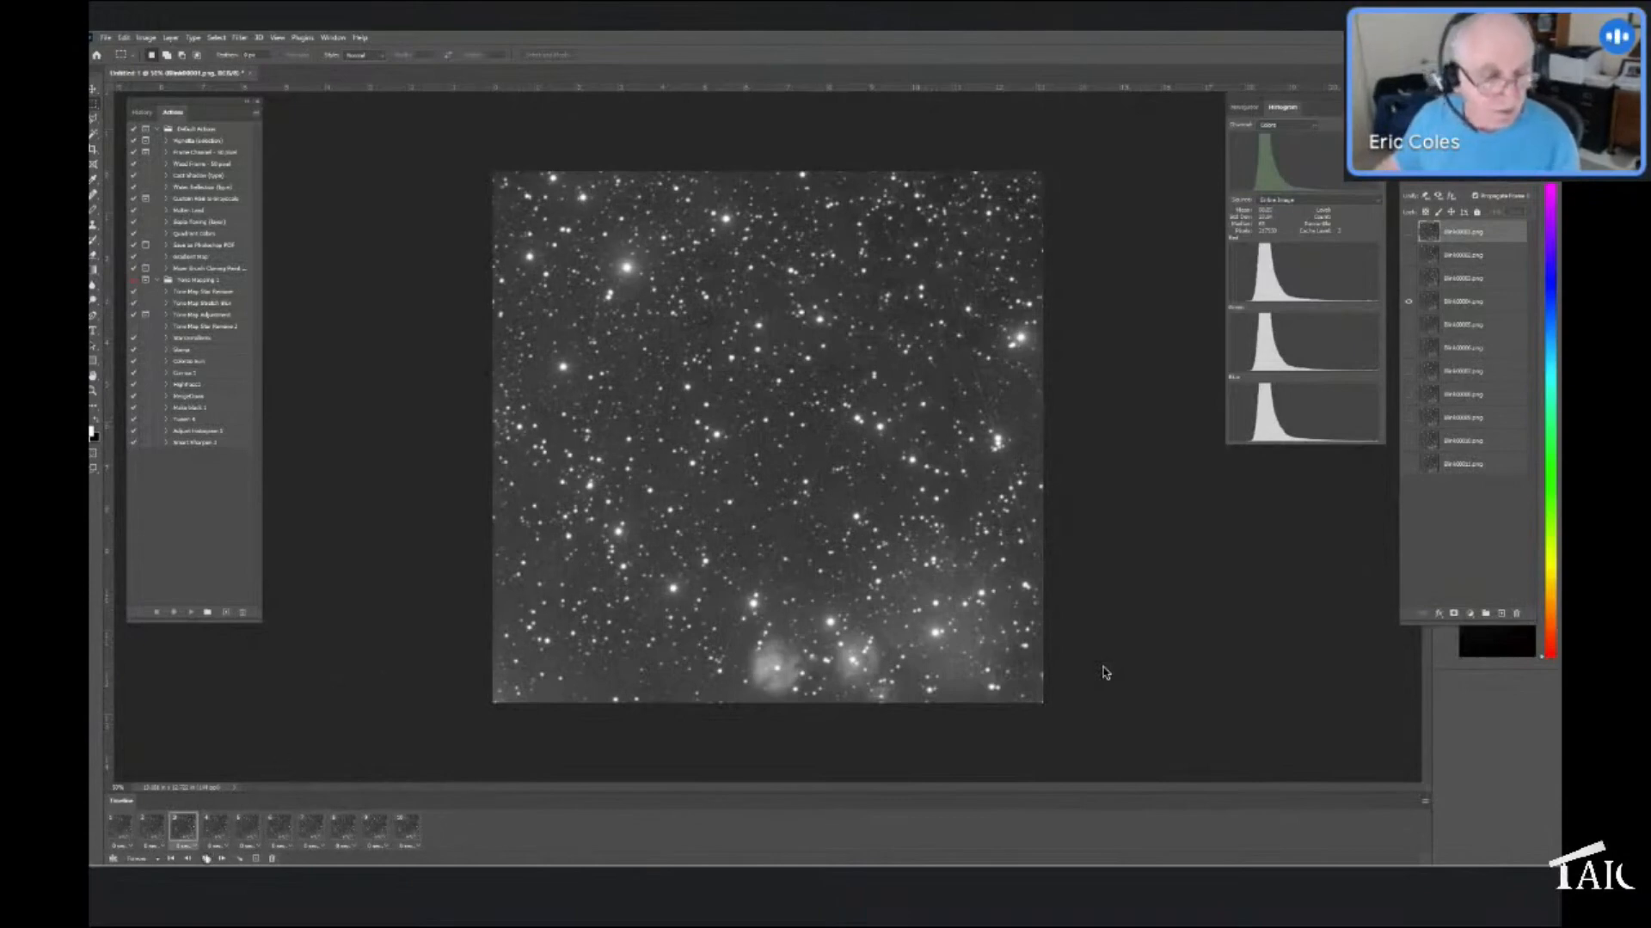
# Play the shortened animation to check its motion and stop the playback
pyautogui.press('space')
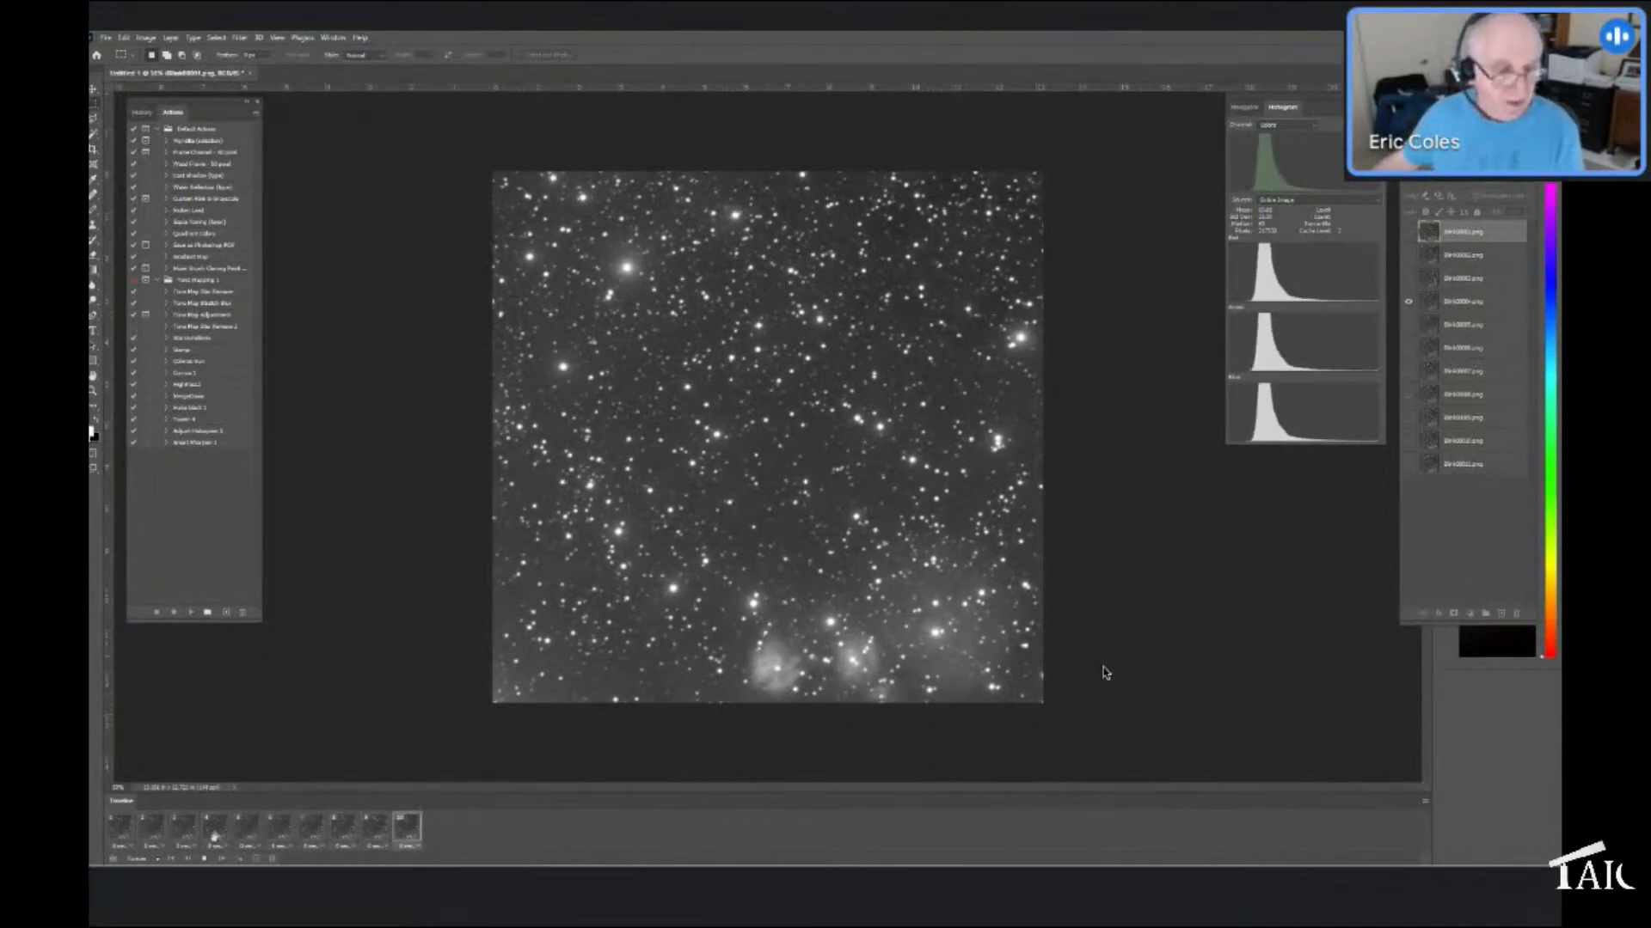
pyautogui.press('space')
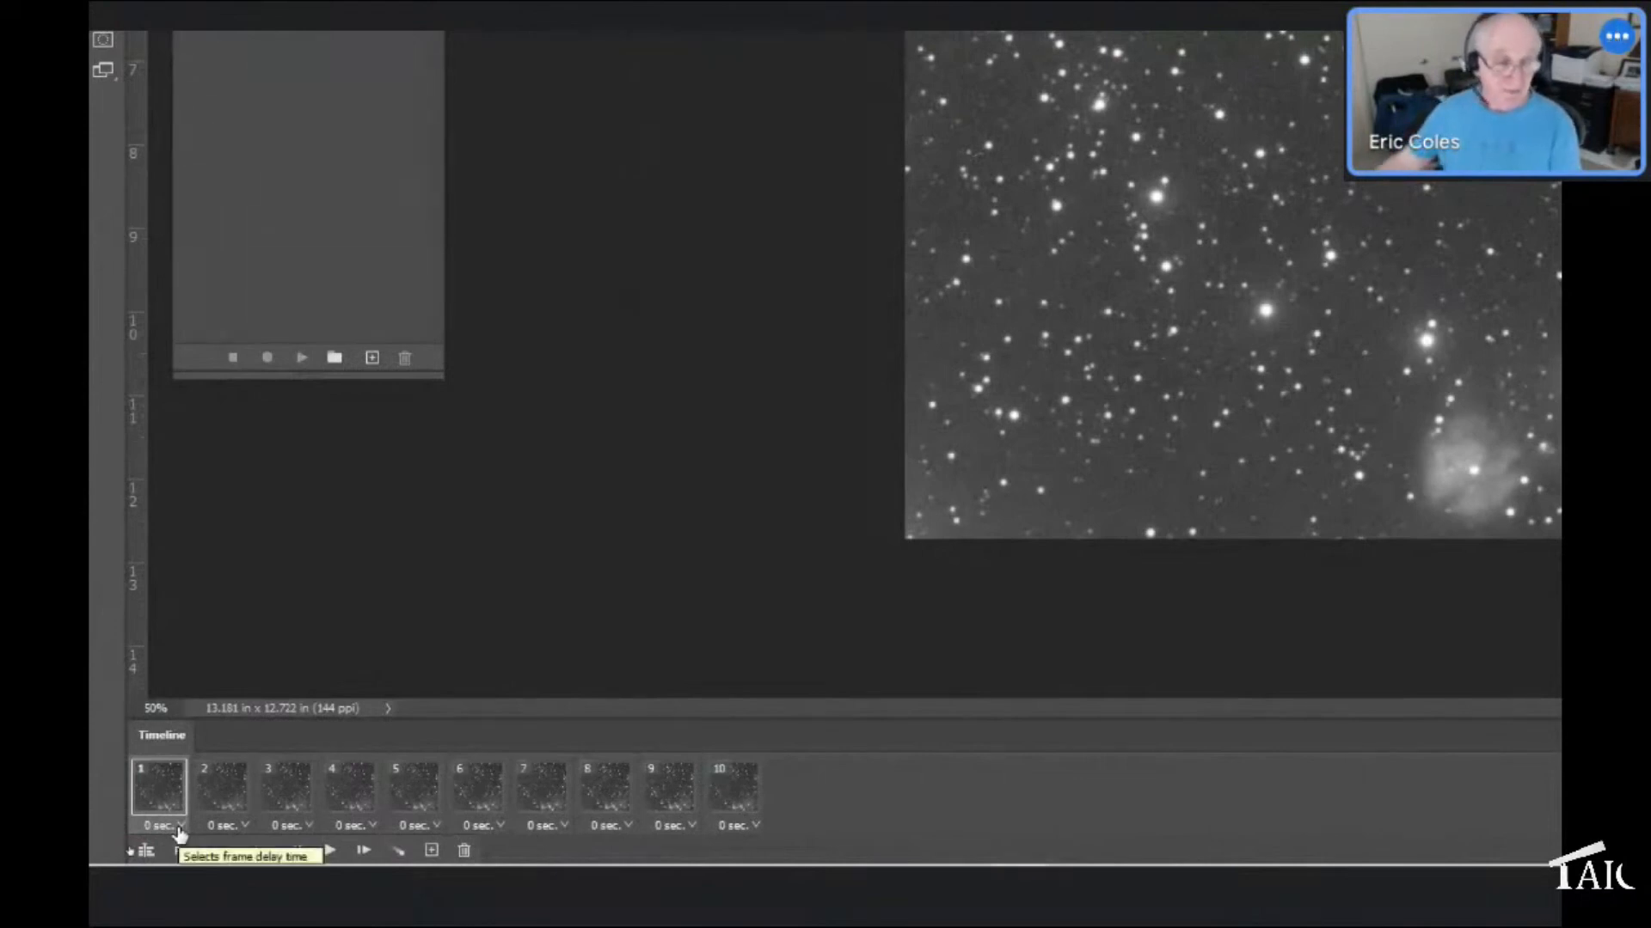
# Set the delay of the first and last frames to 2.0 seconds, play the animation to check the timing and stop it
pyautogui.click(179, 827)
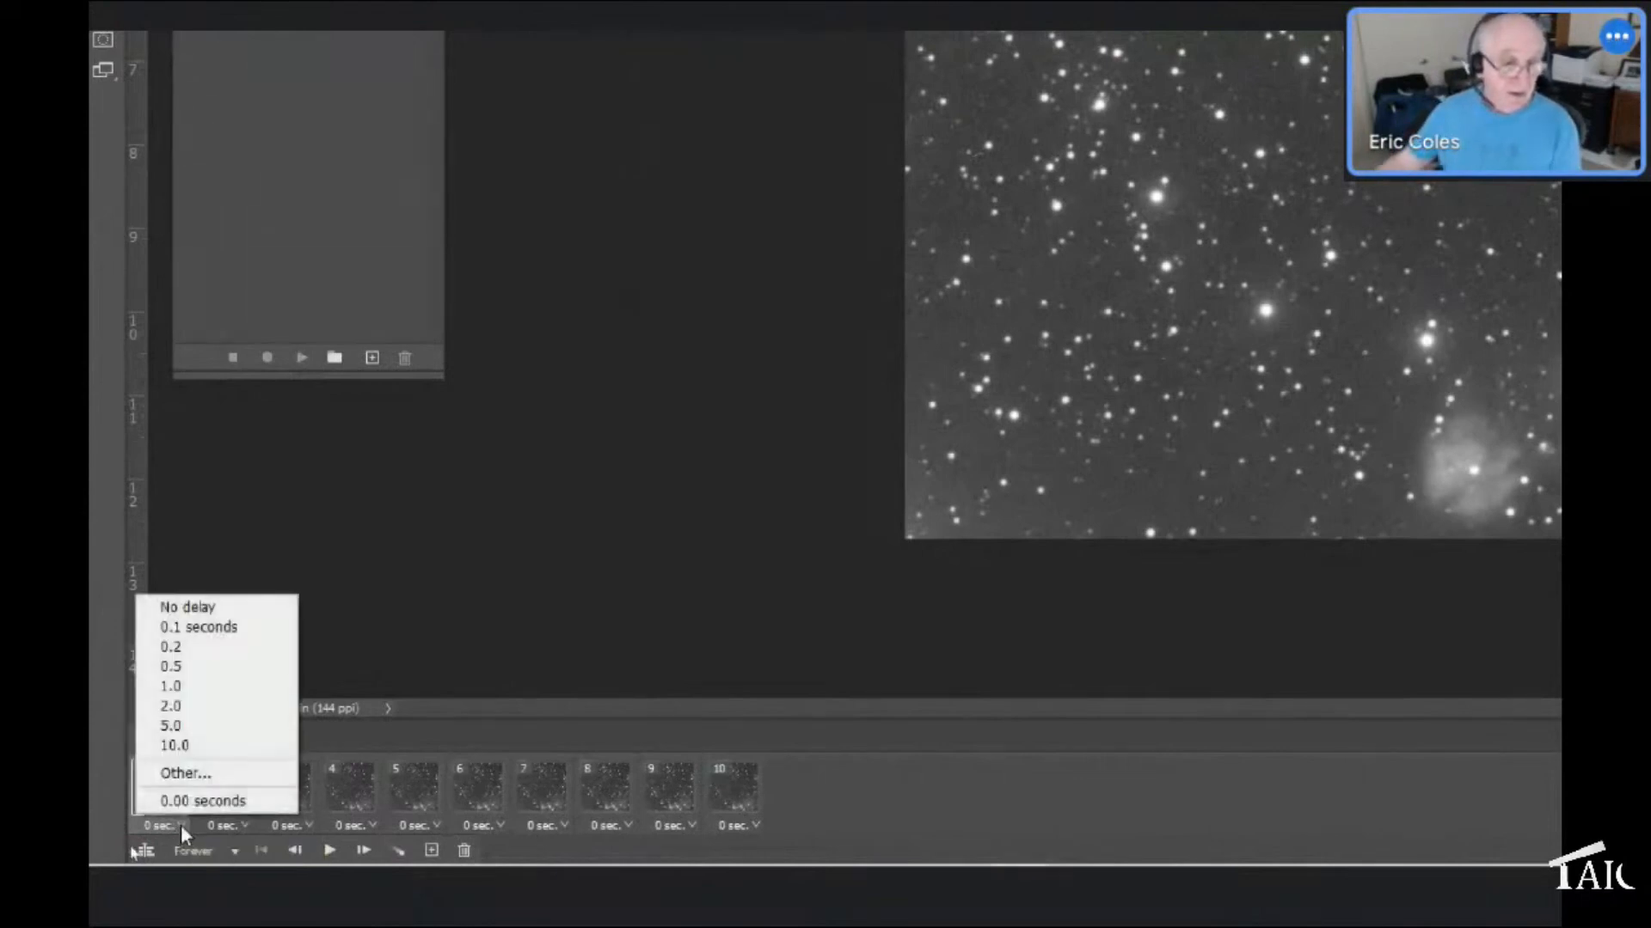
pyautogui.click(170, 706)
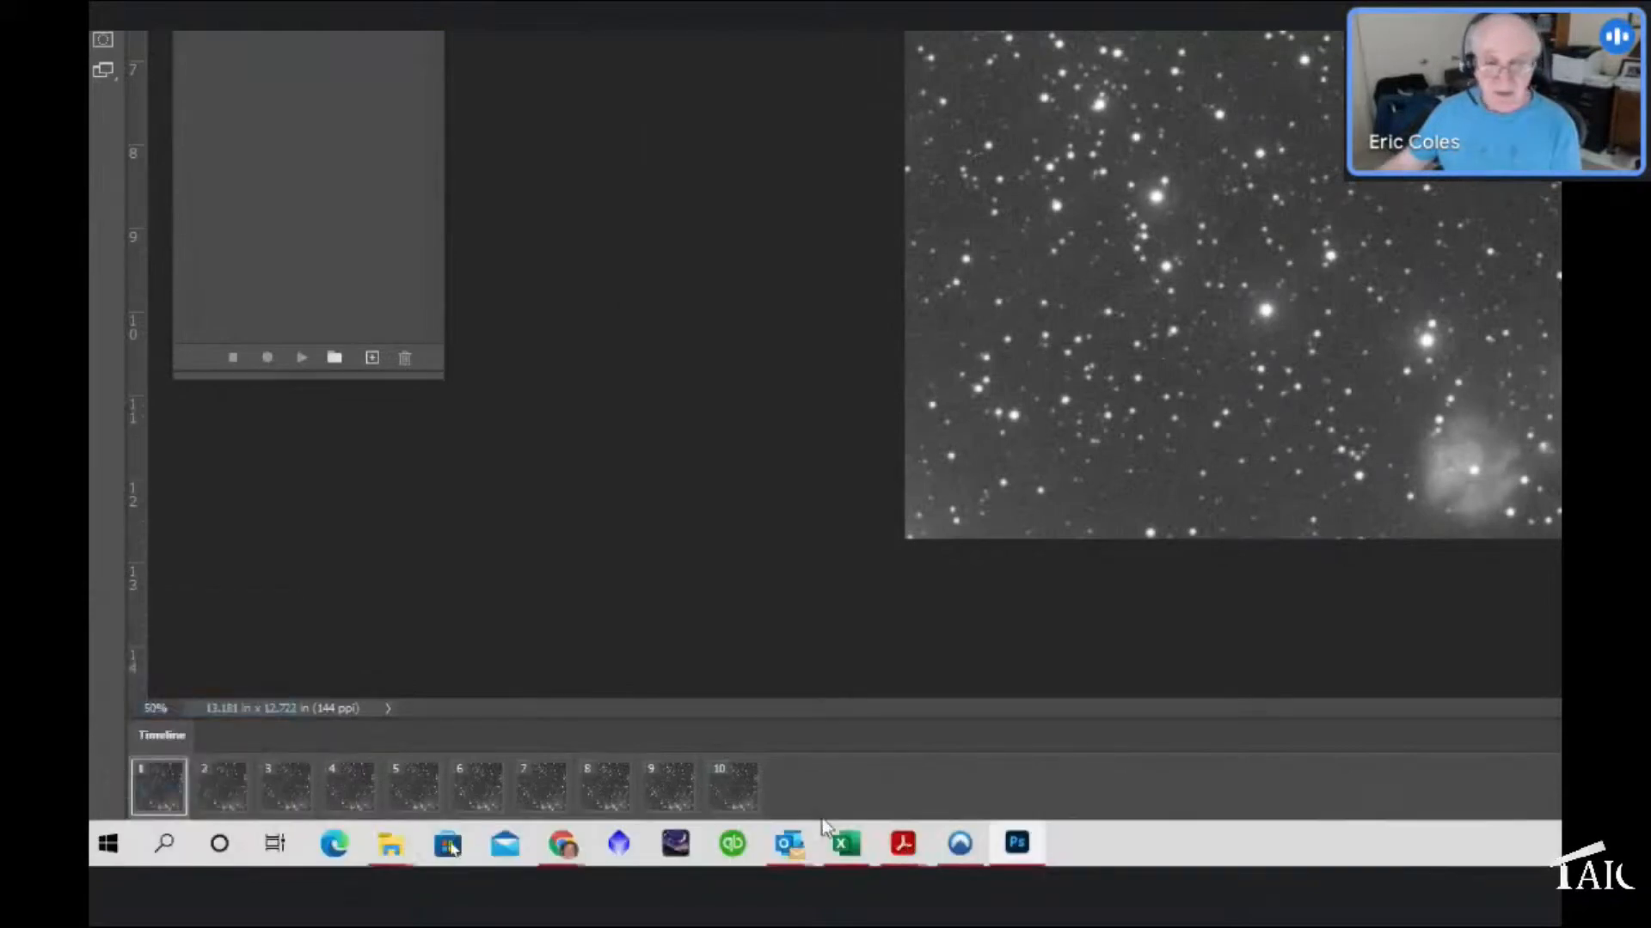
pyautogui.click(754, 827)
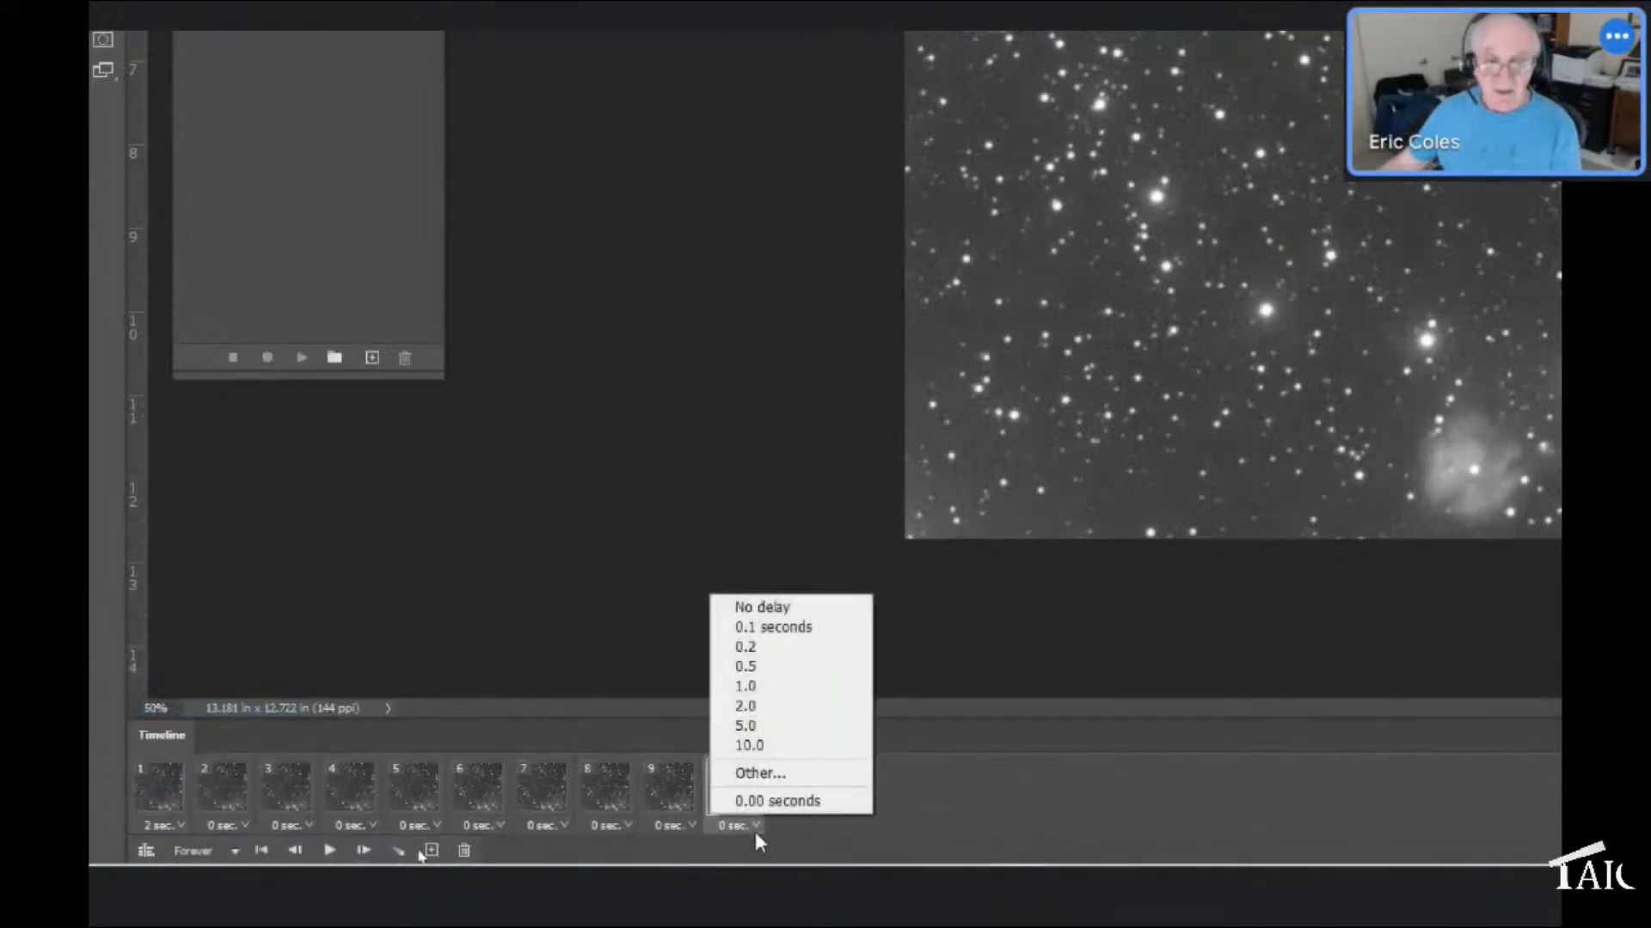
pyautogui.click(745, 707)
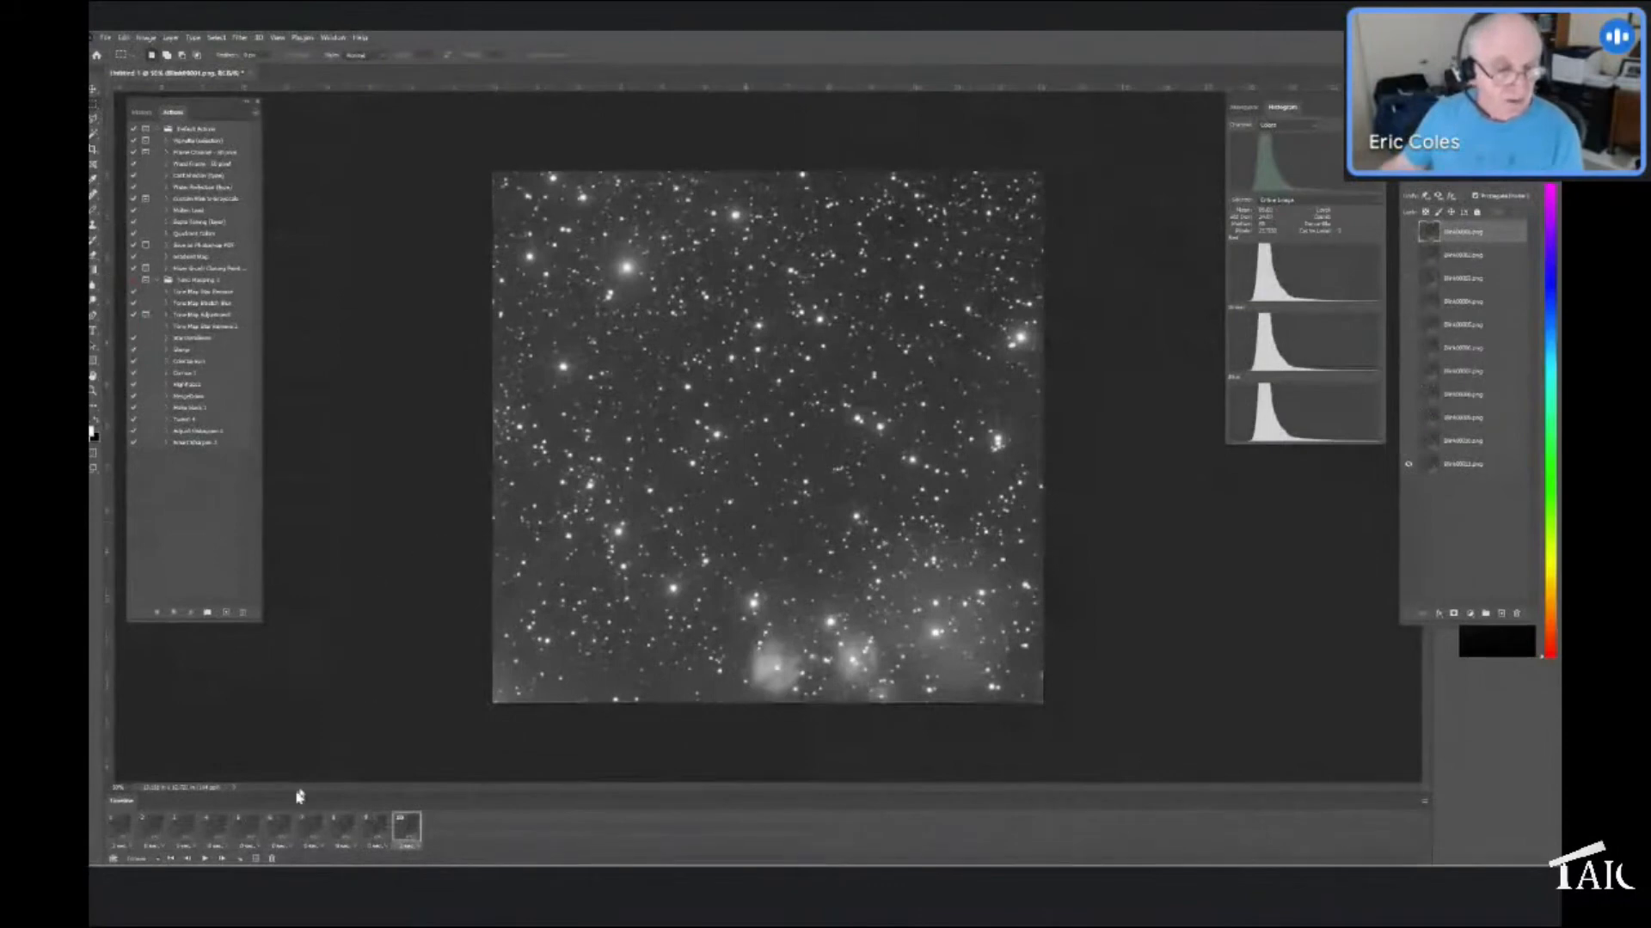
pyautogui.click(206, 859)
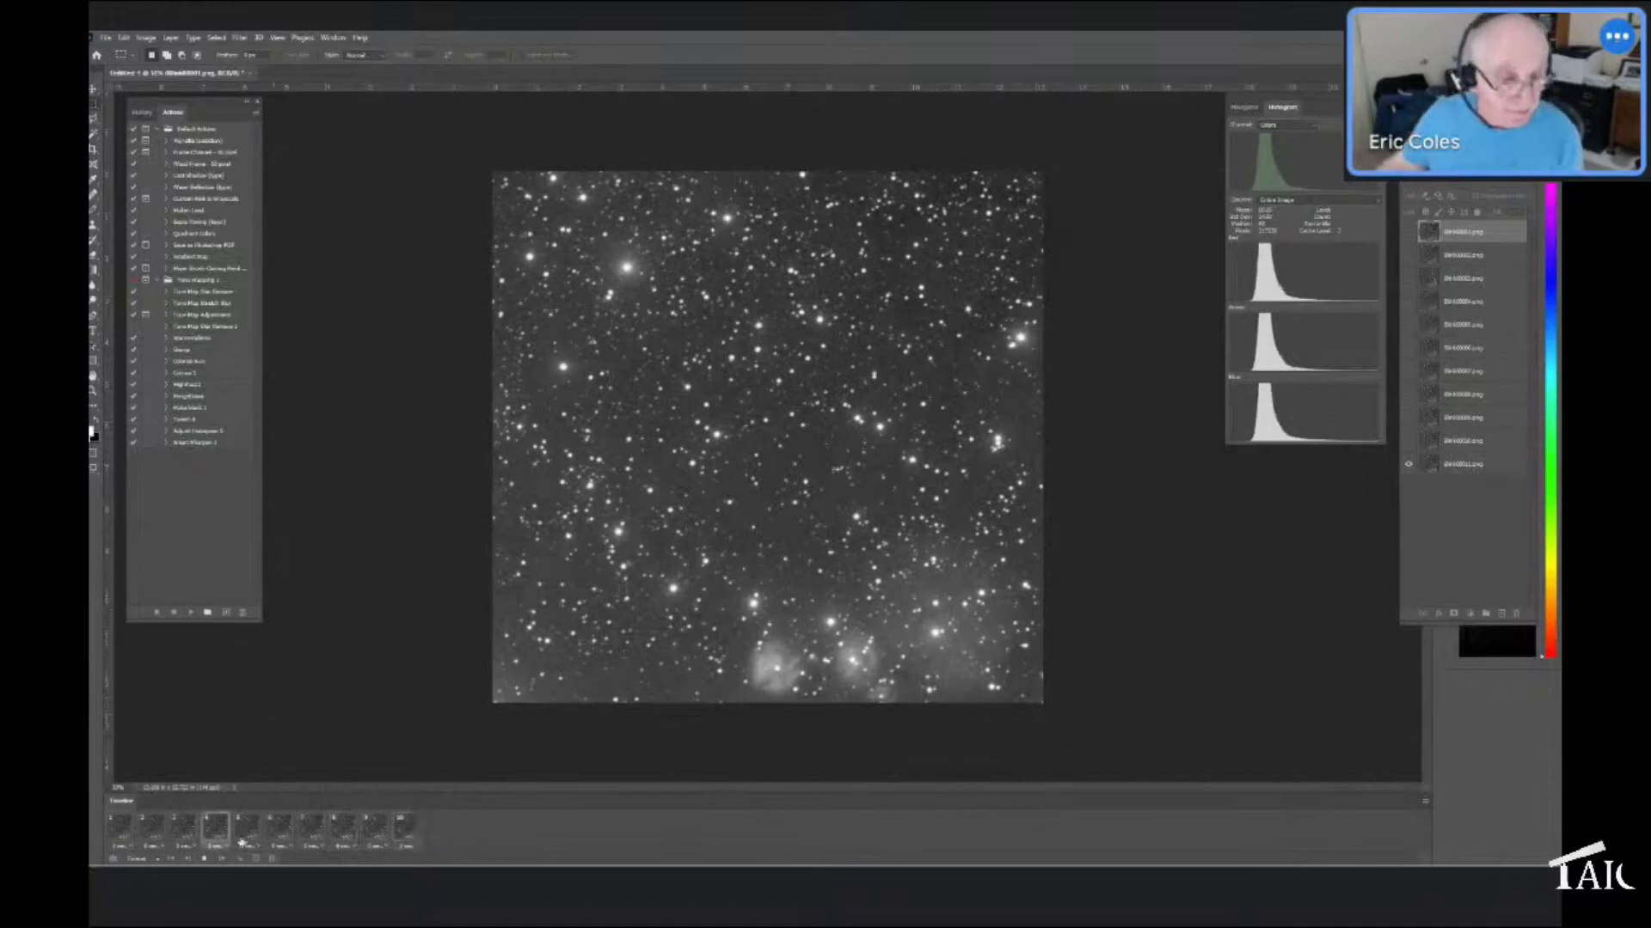
pyautogui.click(209, 859)
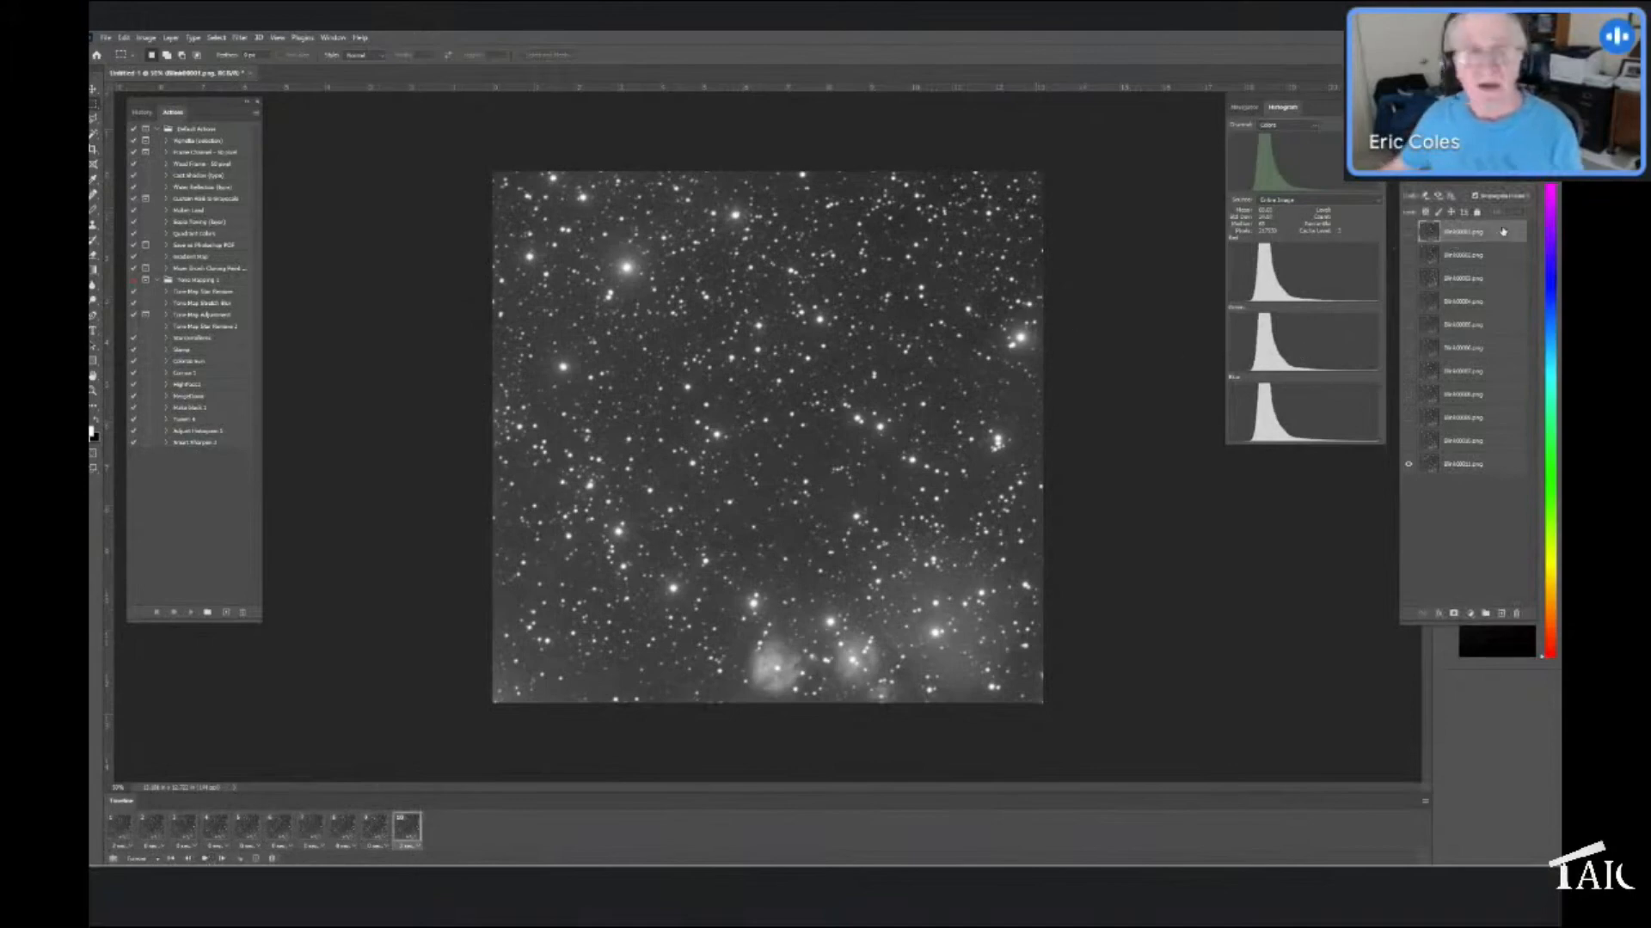
# Add a text layer reading "Name and date of the animation" near the upper-left corner of the image
pyautogui.click(93, 330)
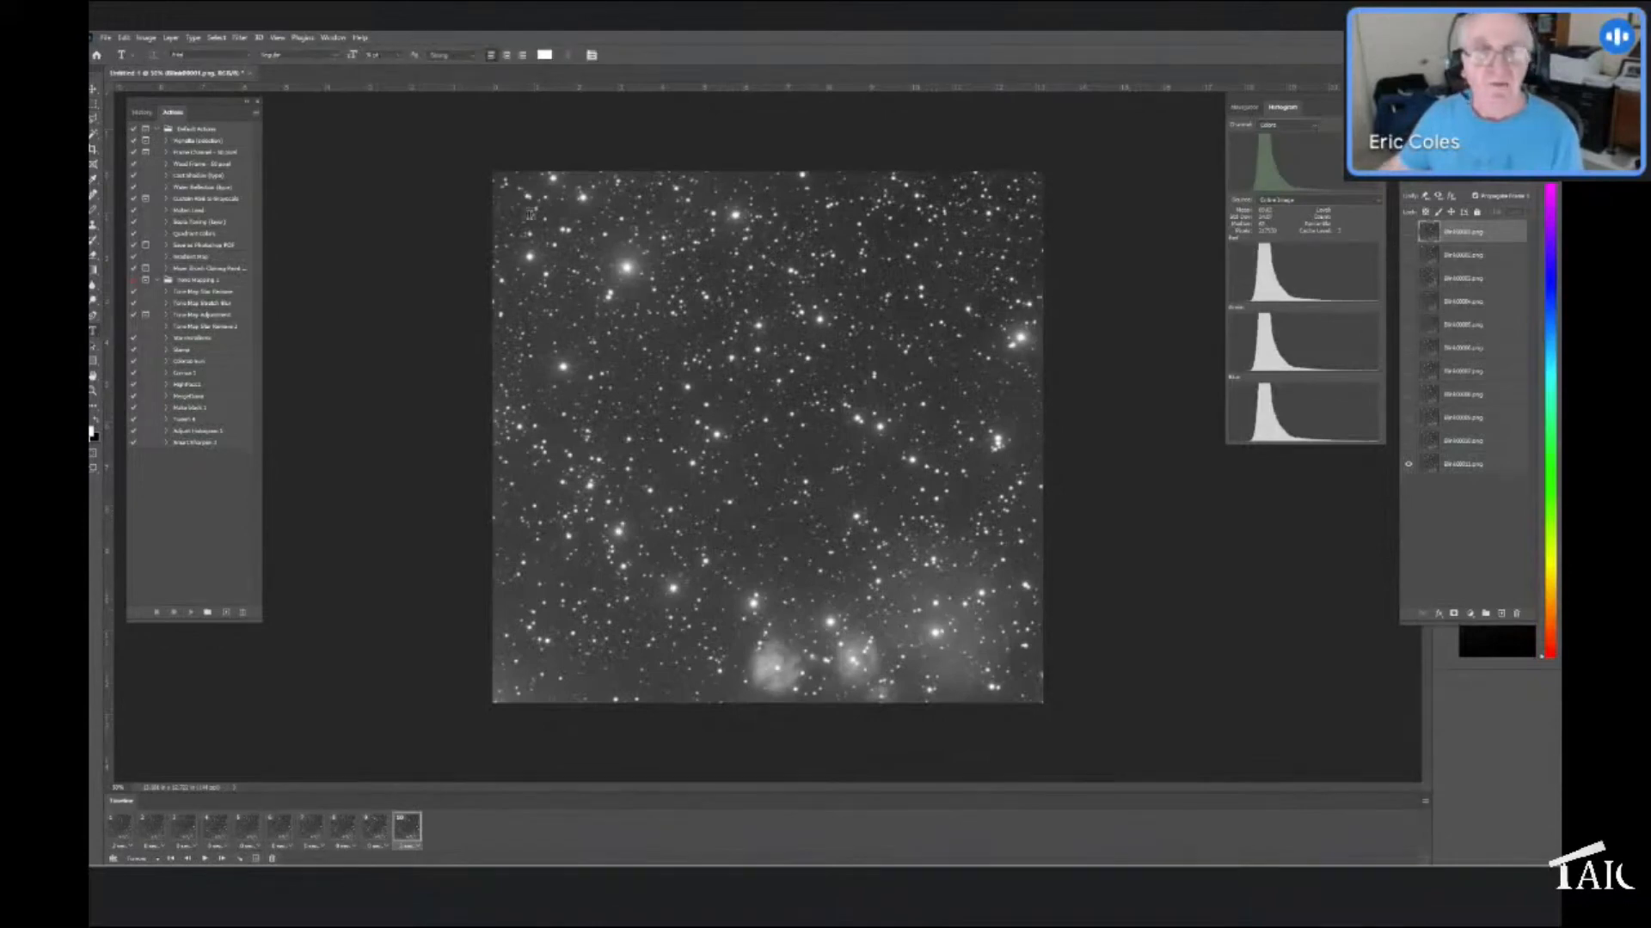
pyautogui.click(529, 210)
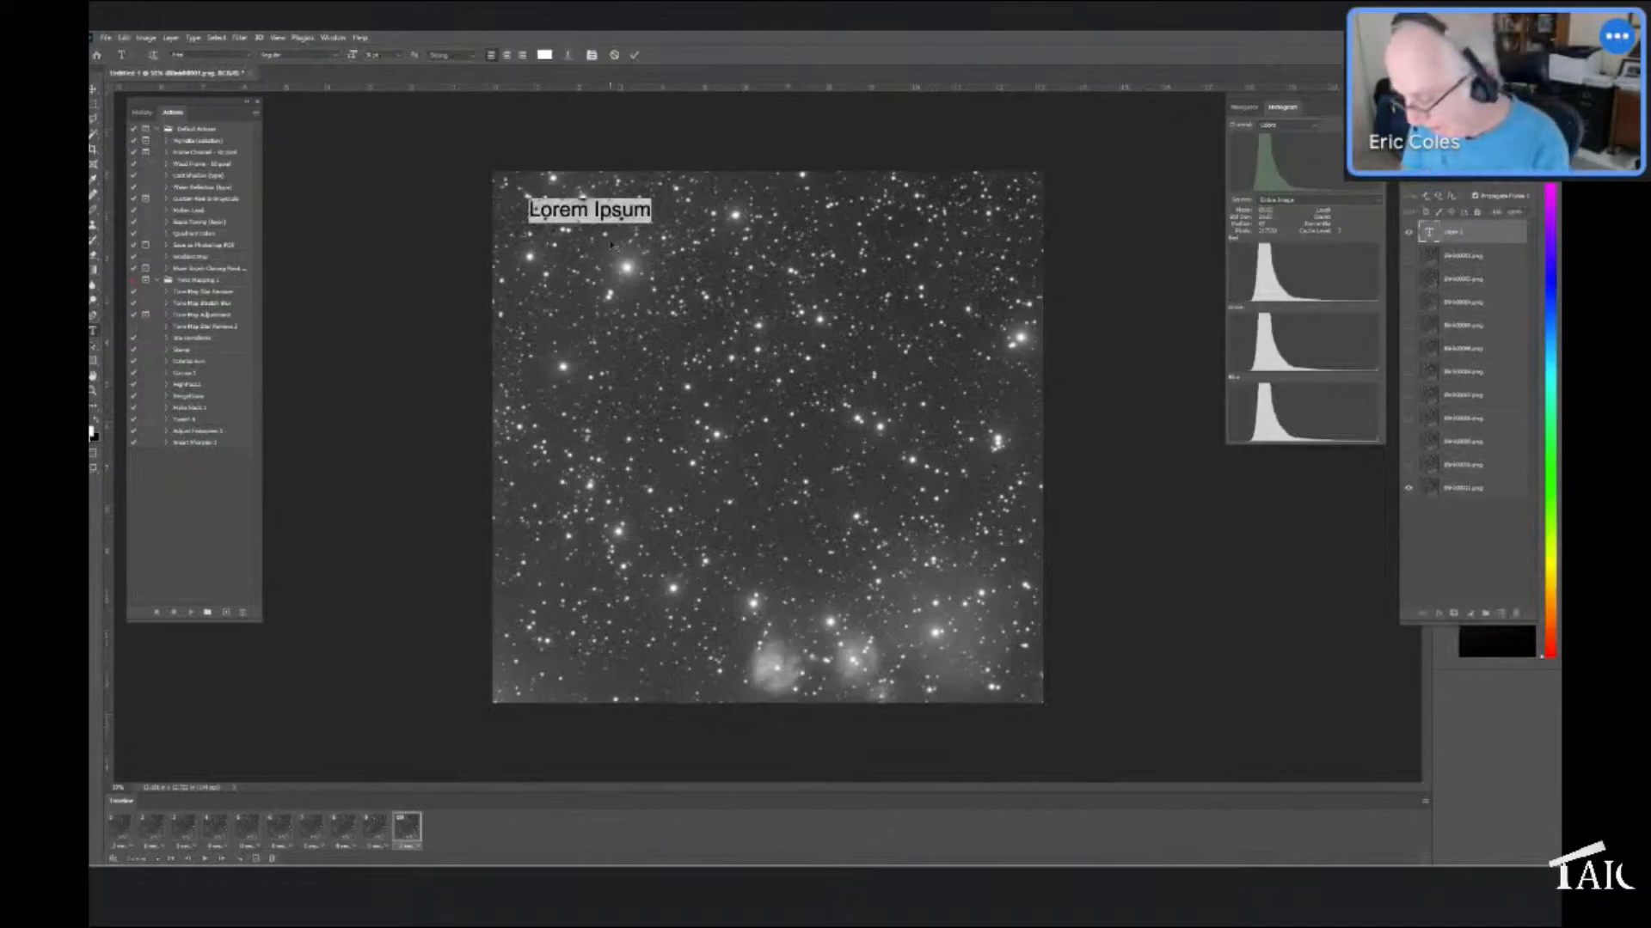
pyautogui.write('Name and')
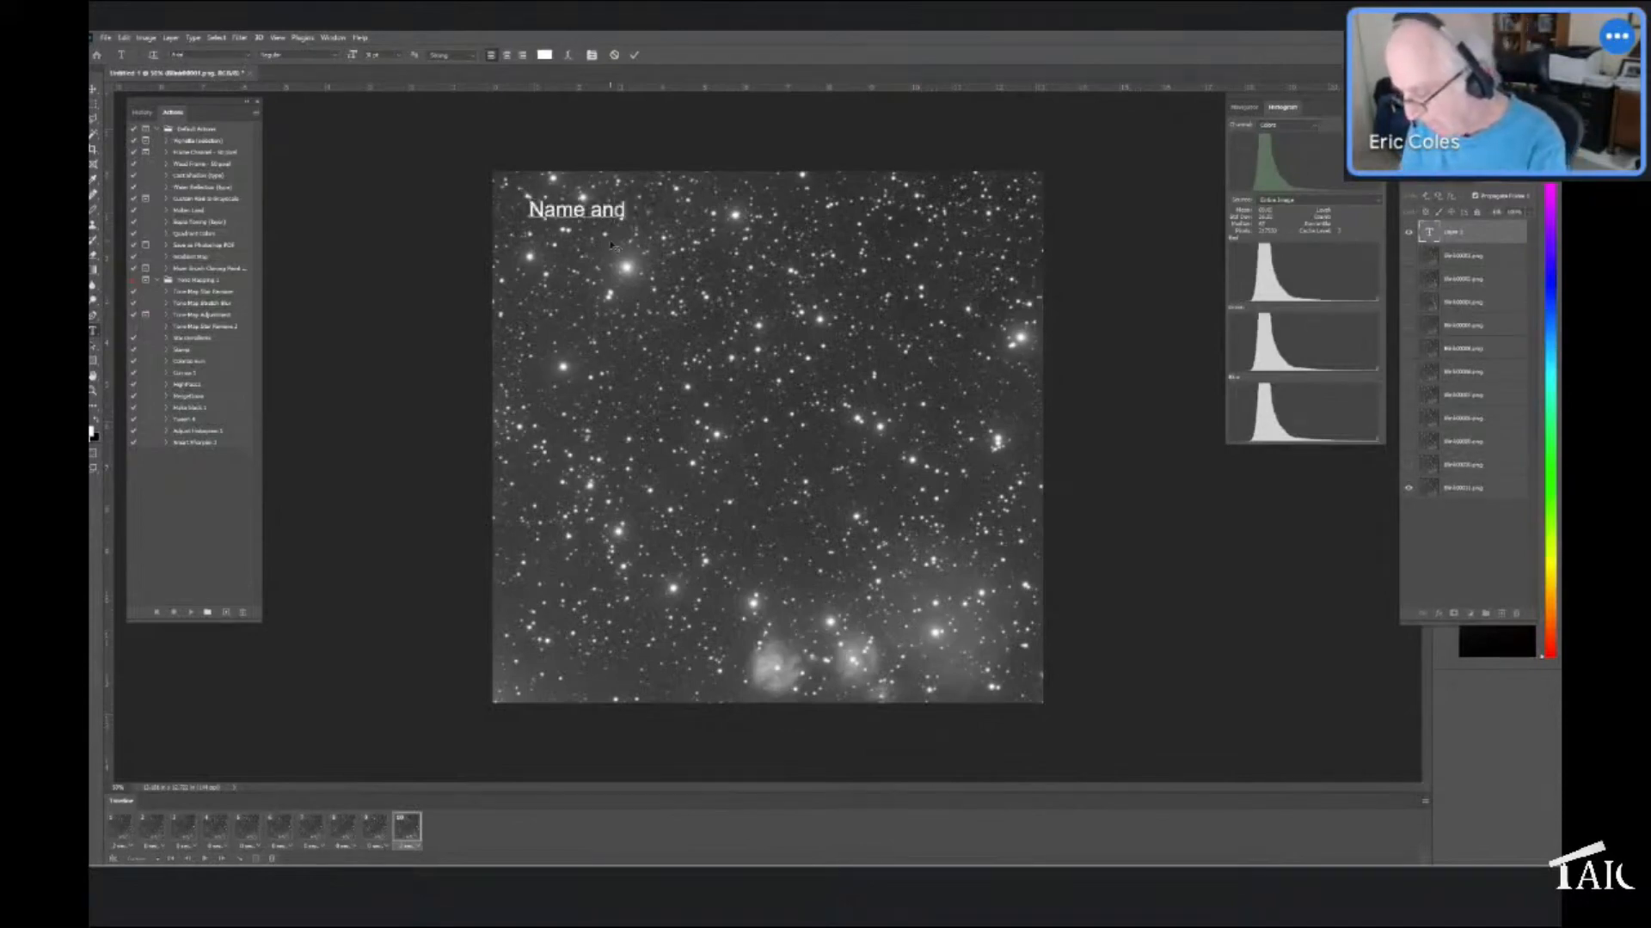
pyautogui.write(' date of t')
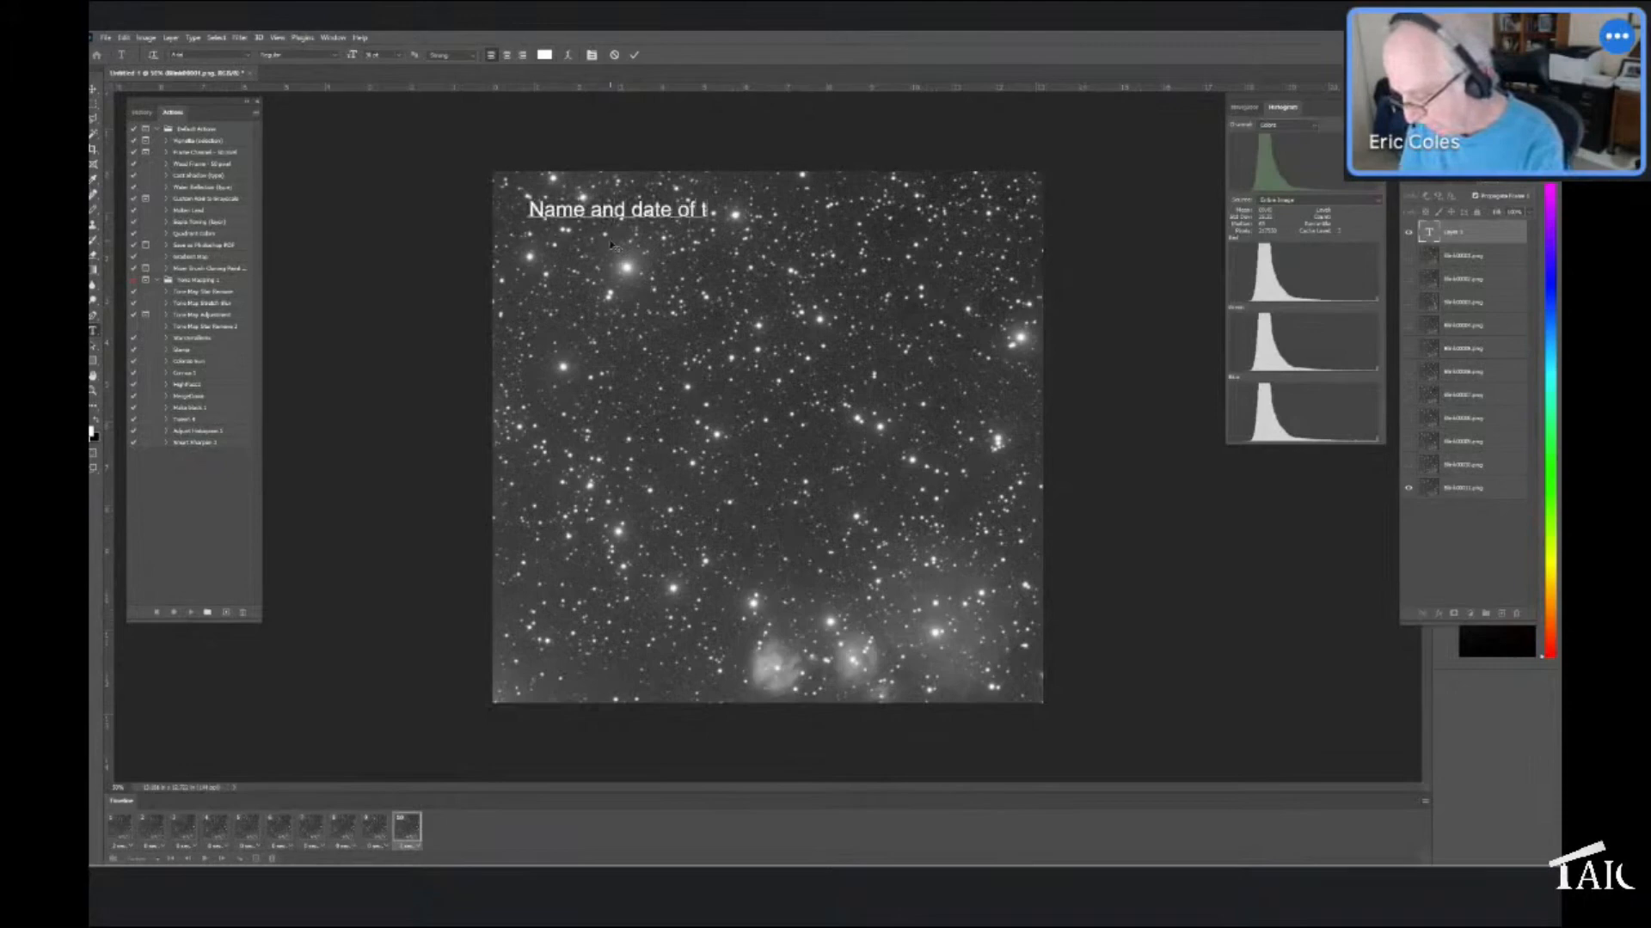
pyautogui.write('he anima')
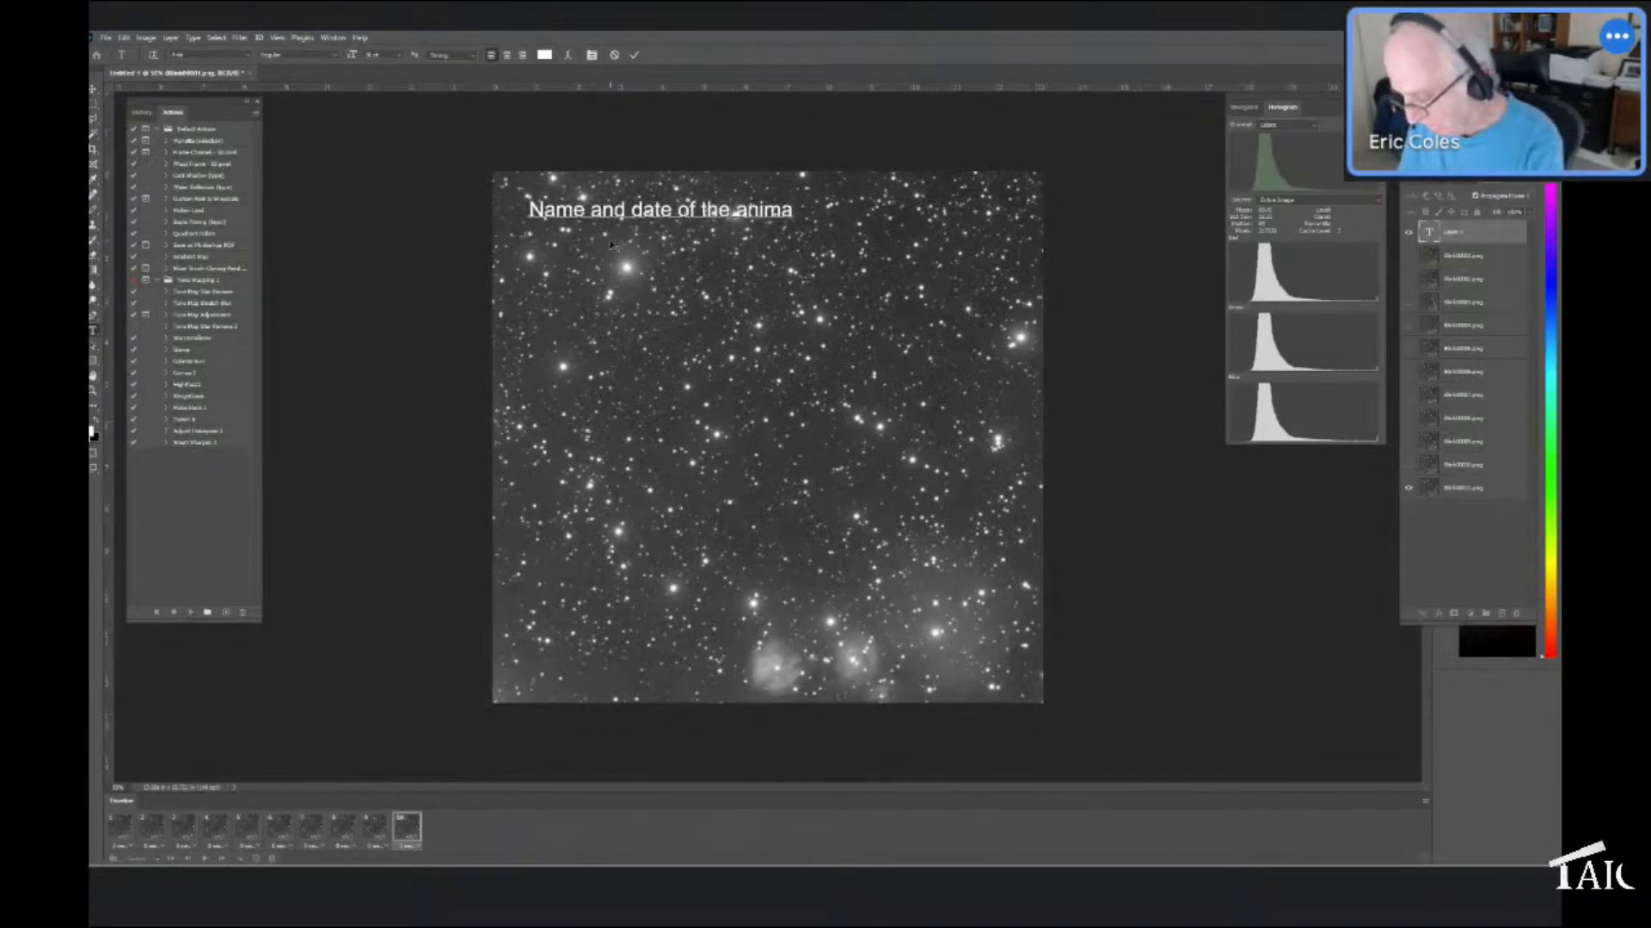
pyautogui.write('tion')
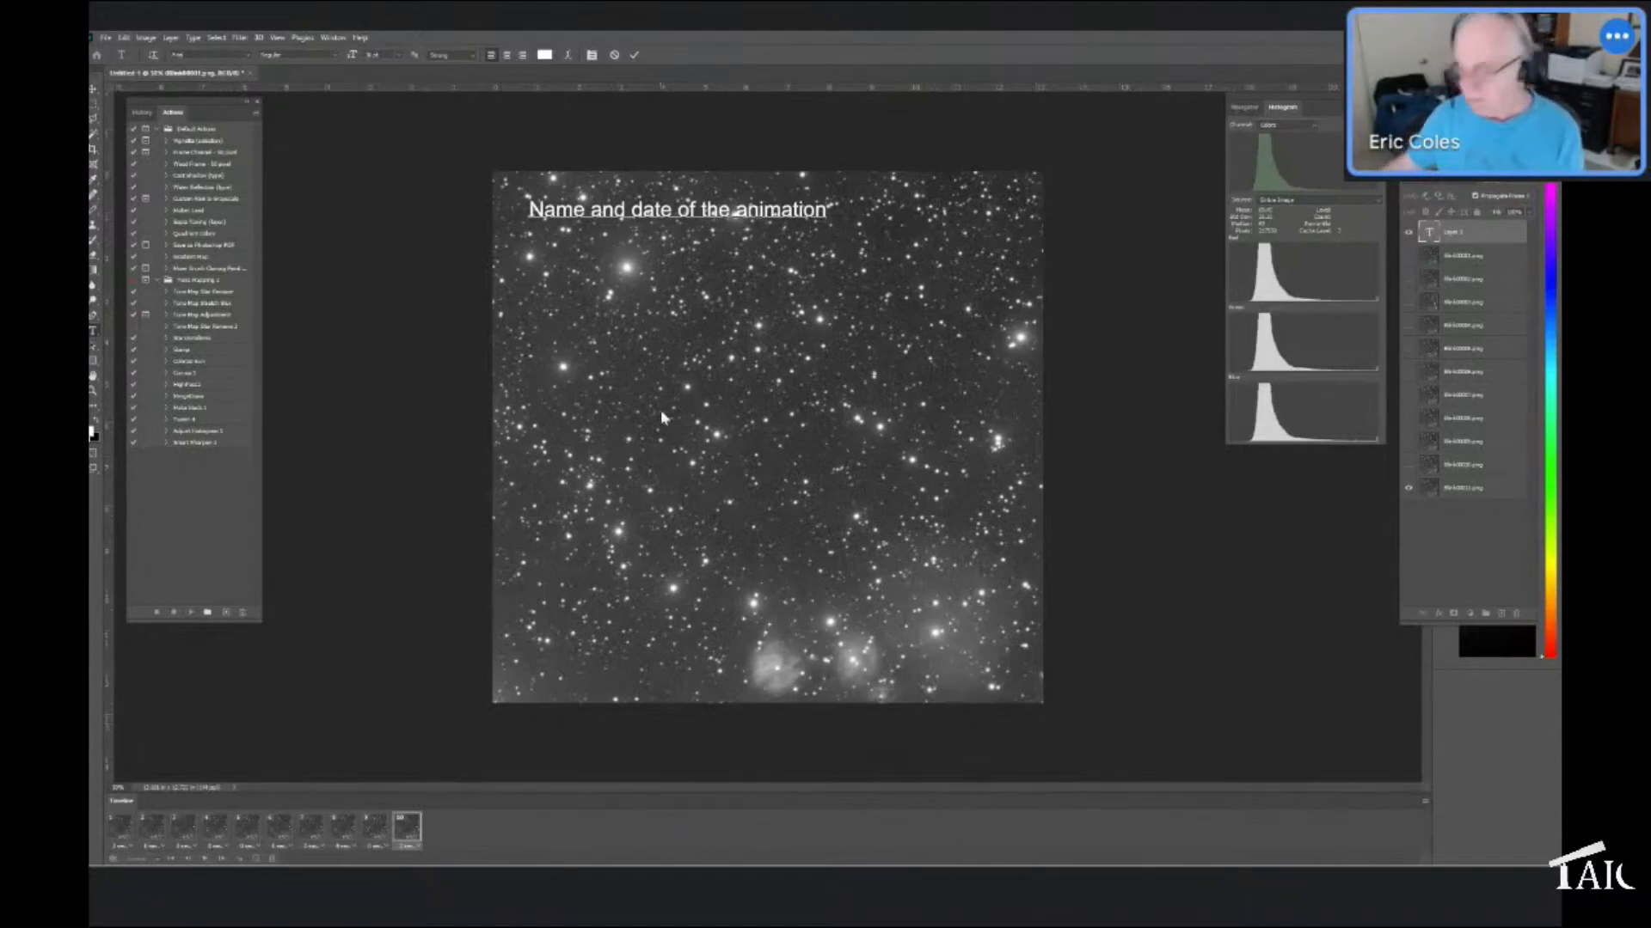
pyautogui.click(1450, 493)
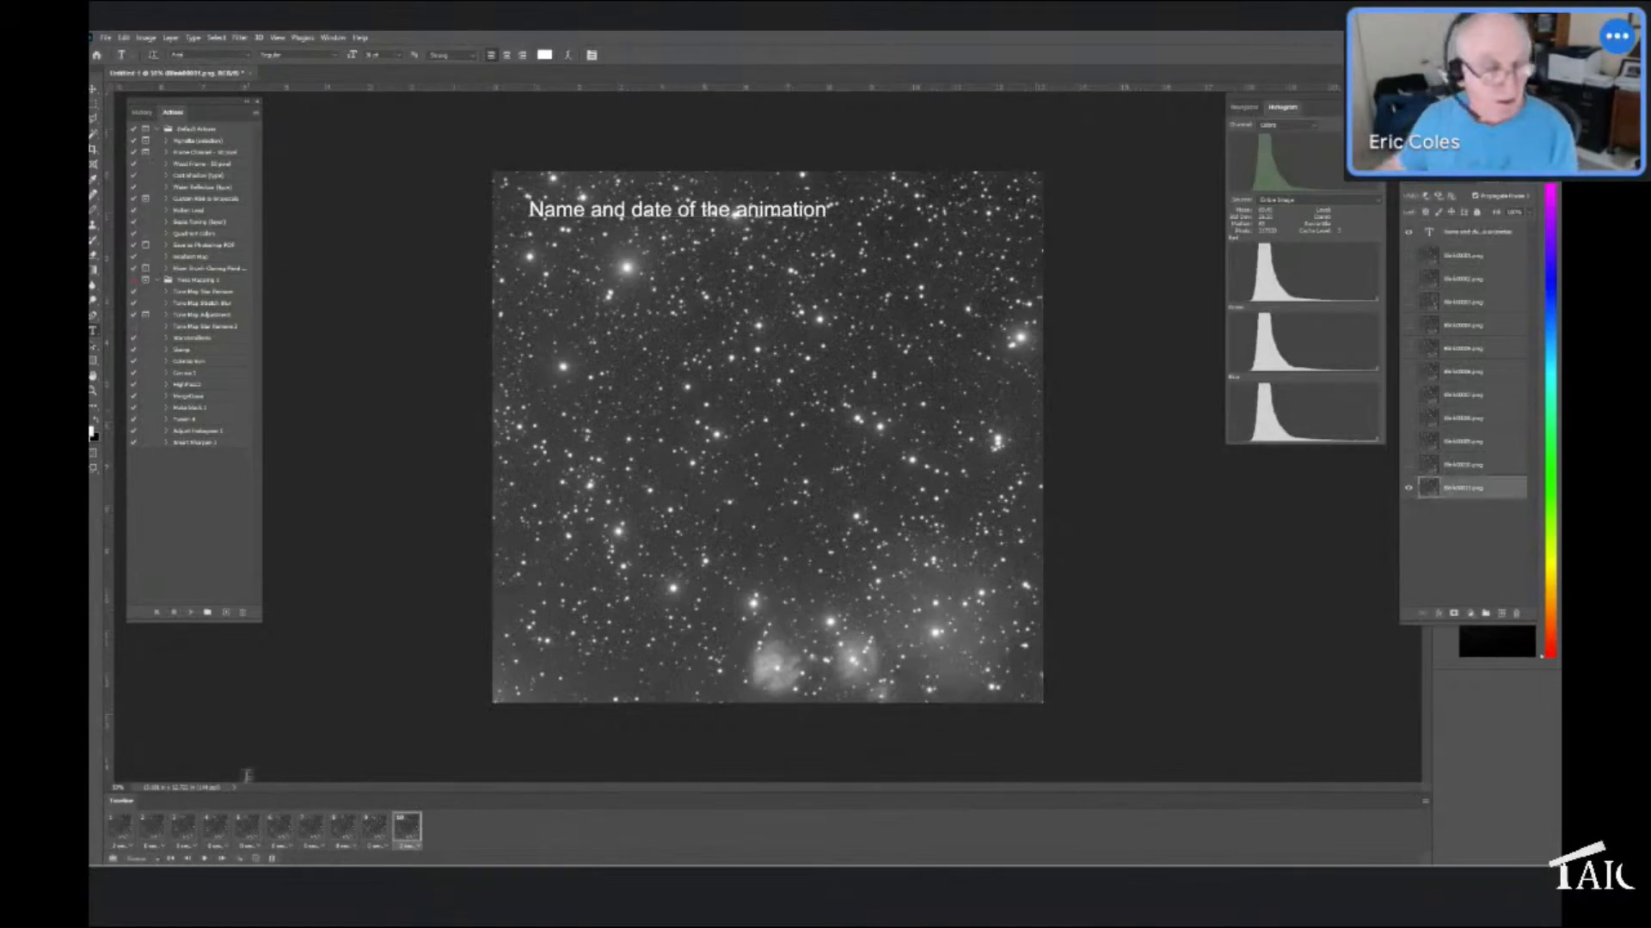
# Play the animation with its caption, try the text a little lower on the image and delete the text layer
pyautogui.click(203, 860)
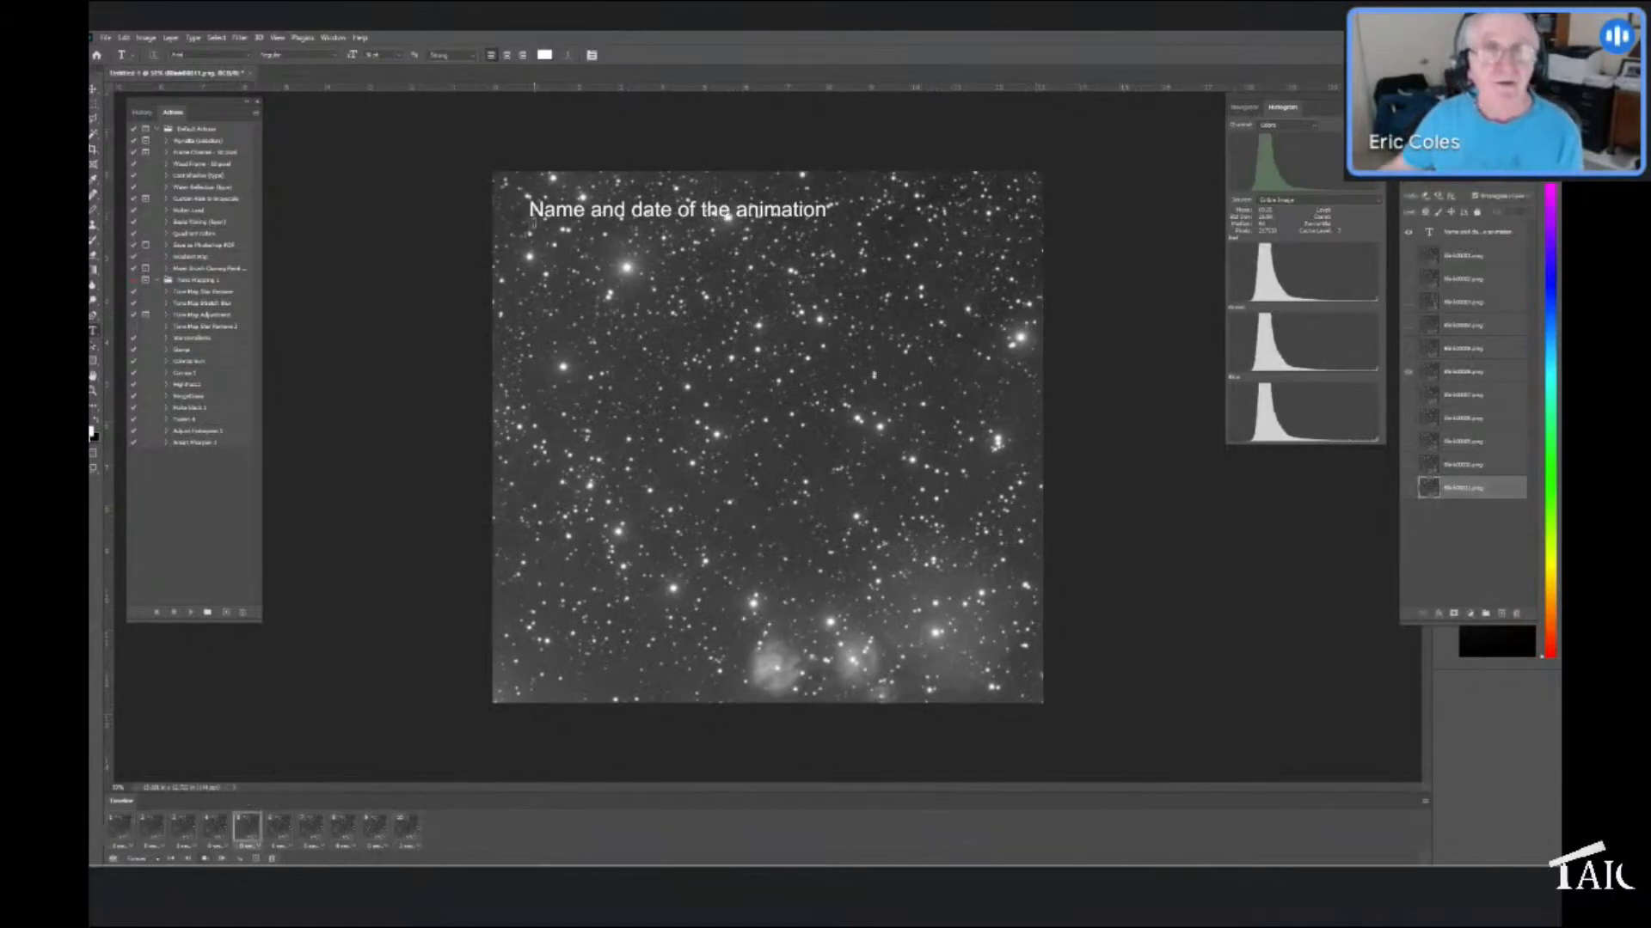
pyautogui.click(93, 89)
pyautogui.moveTo(566, 220); pyautogui.dragTo(550, 320)
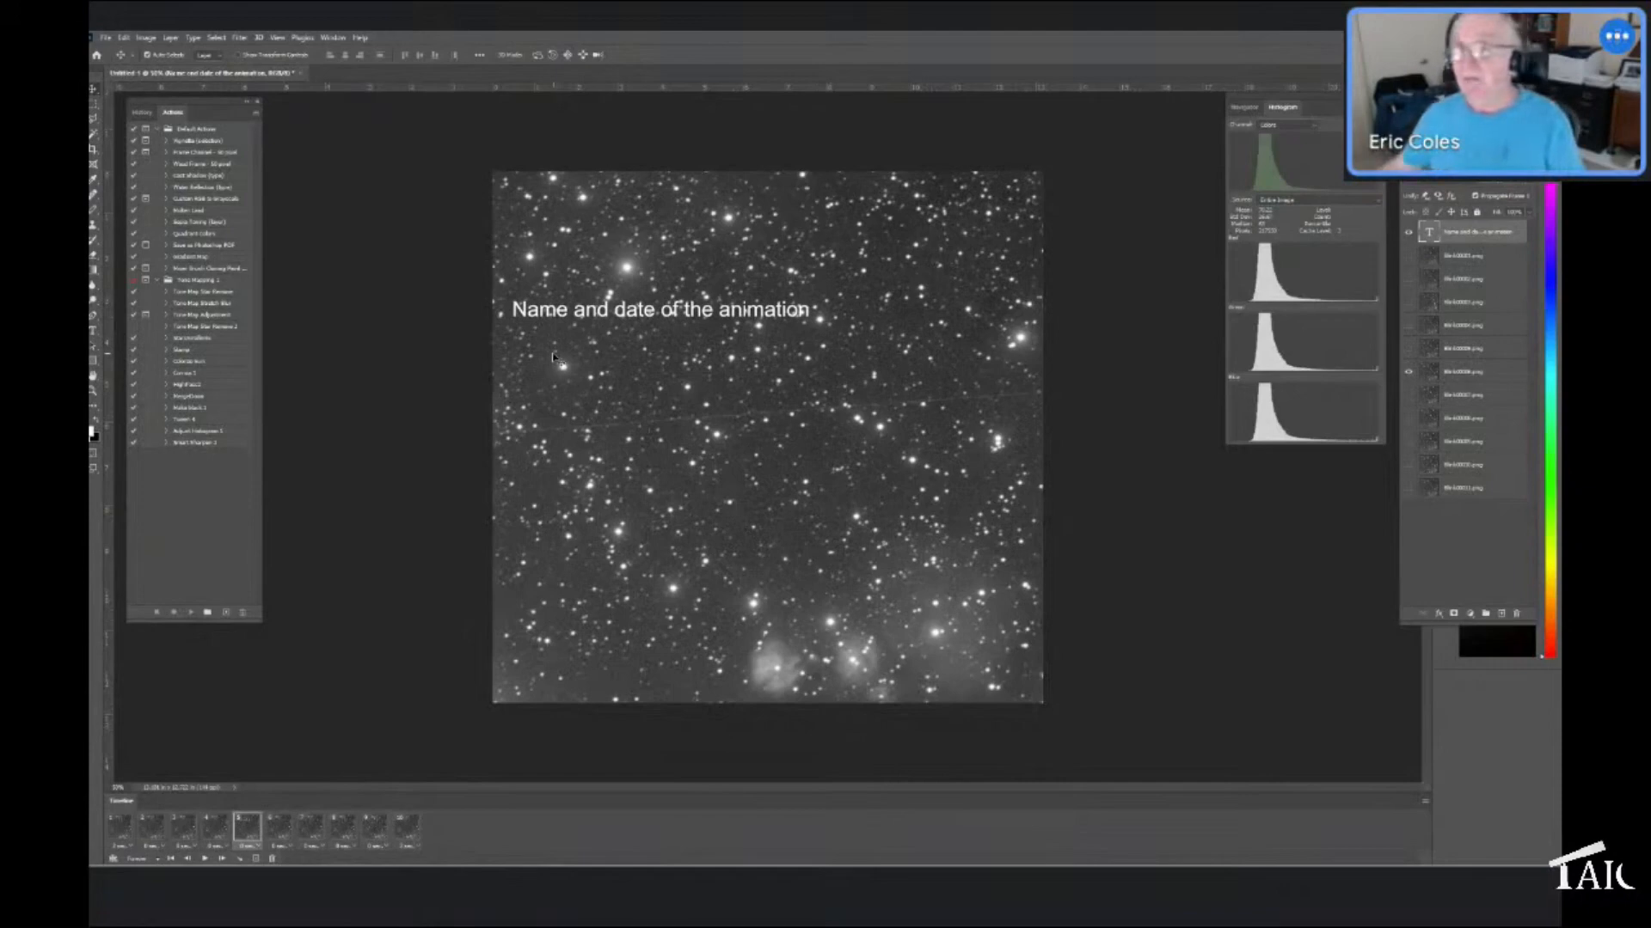
pyautogui.moveTo(1520, 238); pyautogui.dragTo(1516, 613)
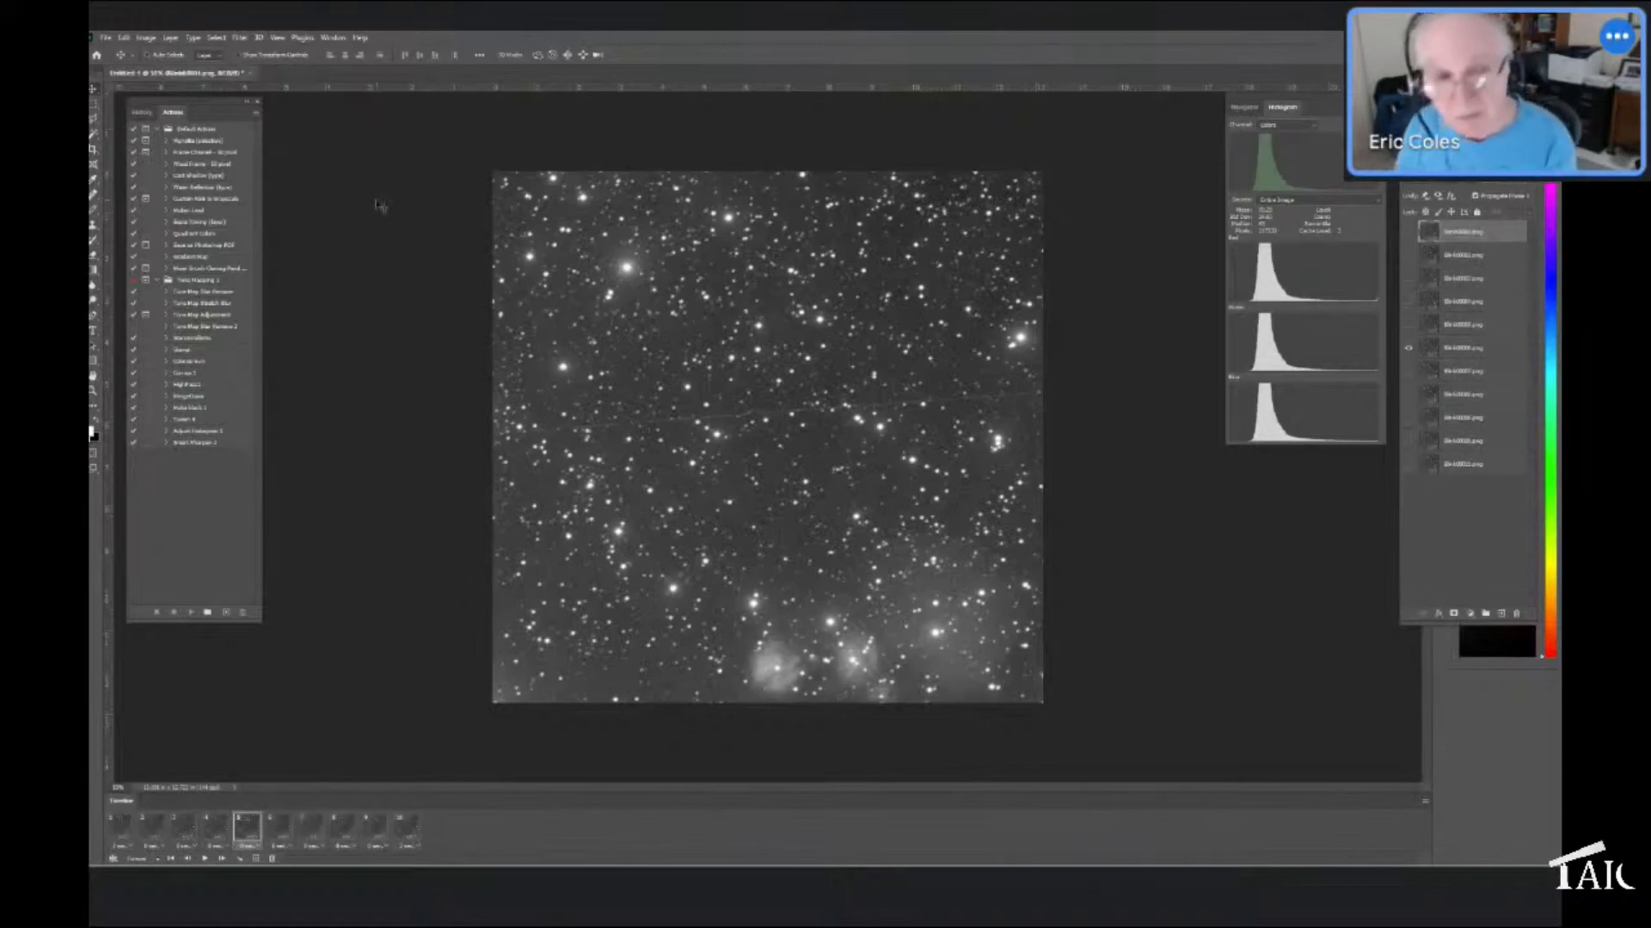
# Save the layered animation as the TIFF file "Astroid animation 2" in the Animations folder with the default TIFF options
pyautogui.hotkey('ctrl', 'shift', 's')
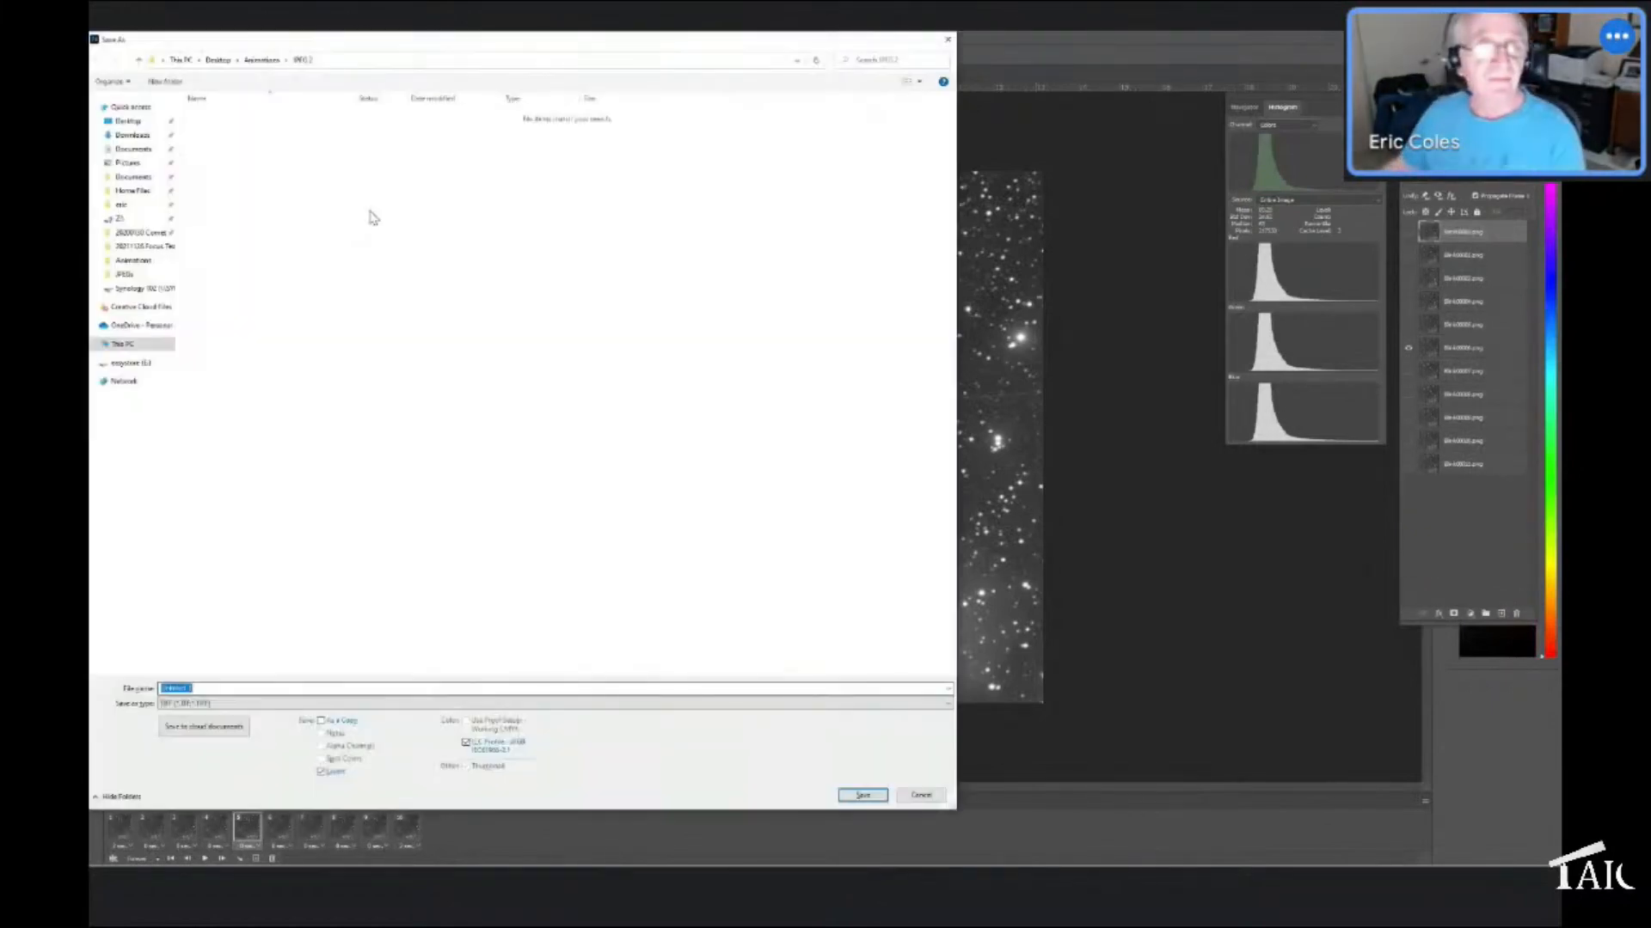
pyautogui.click(262, 61)
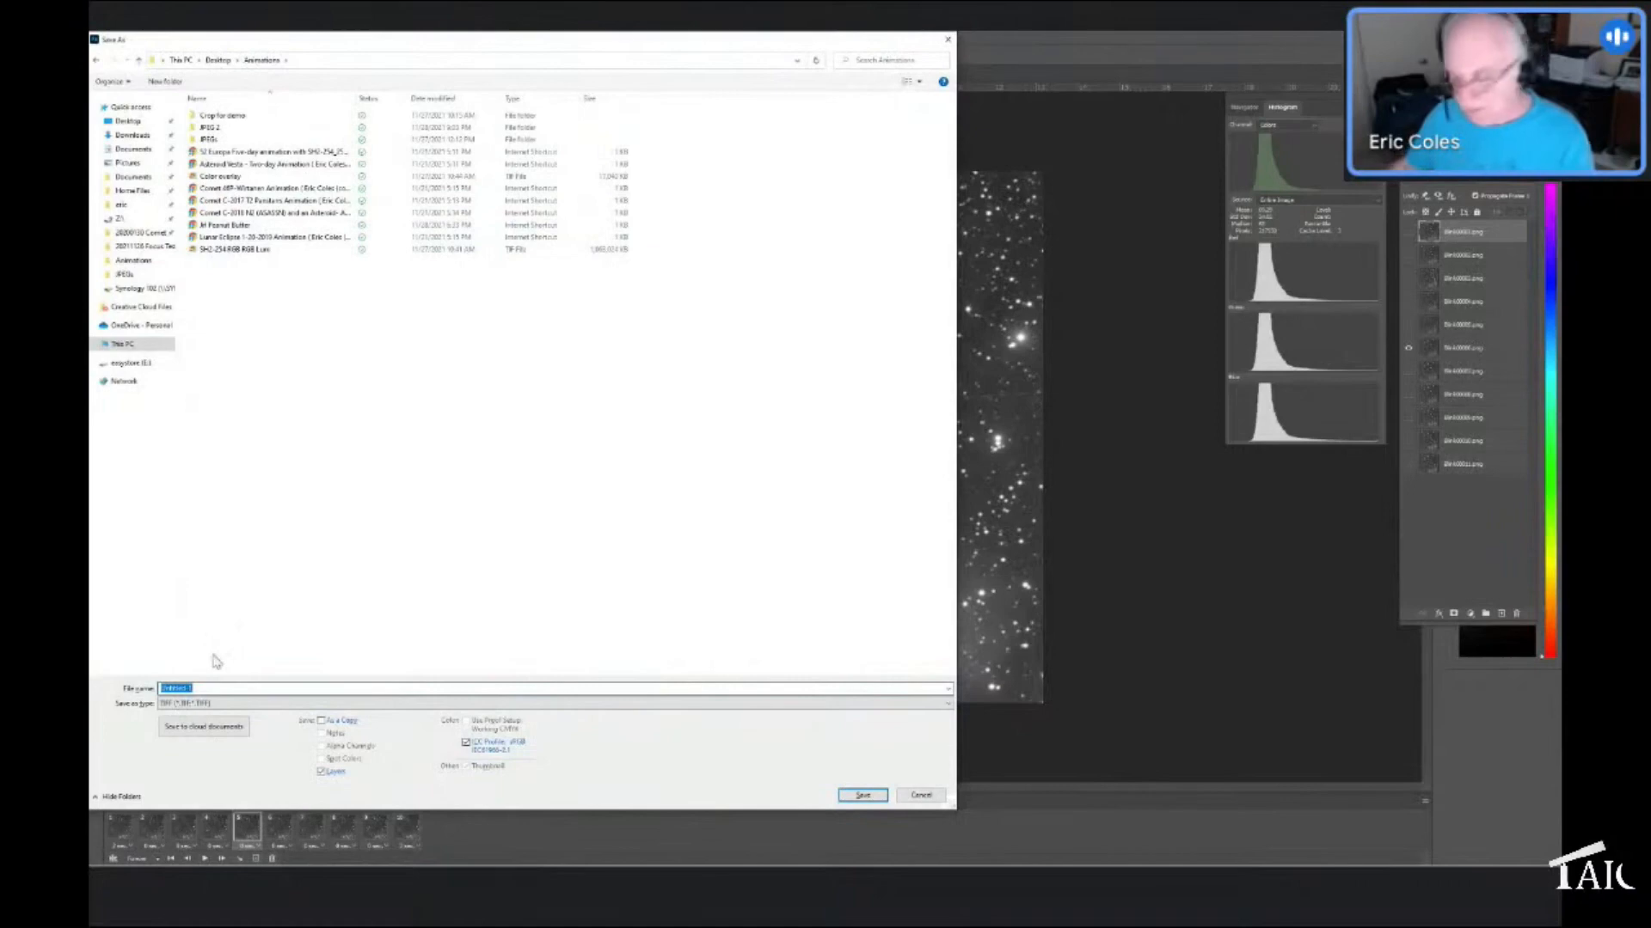
pyautogui.write('astroid an')
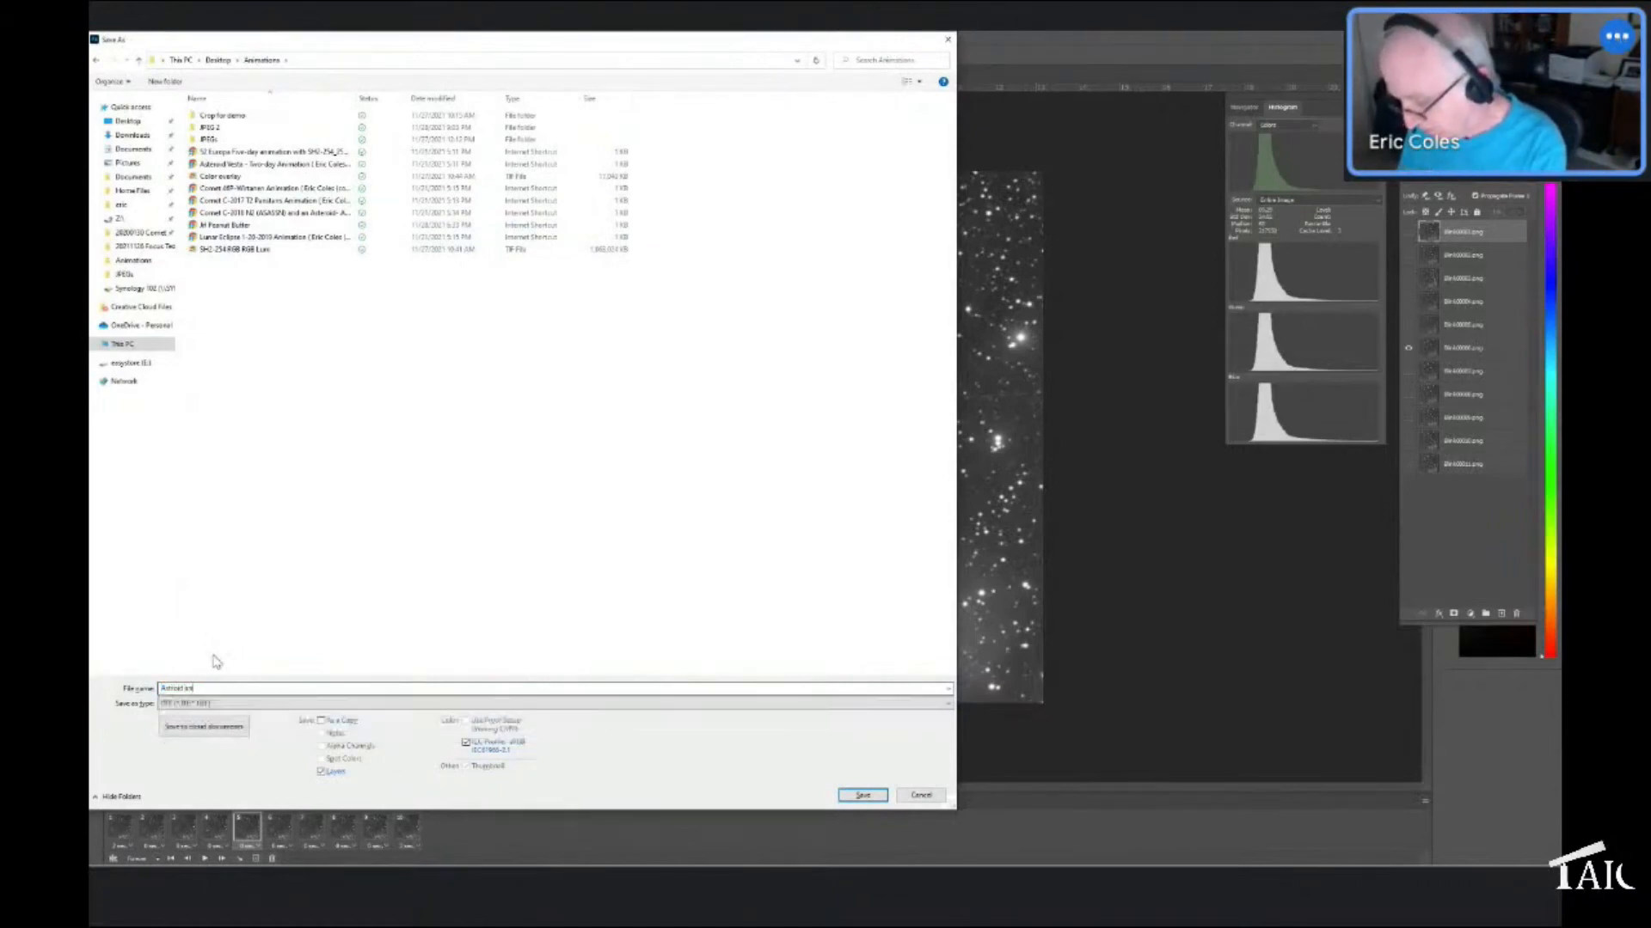
pyautogui.write('imation 1')
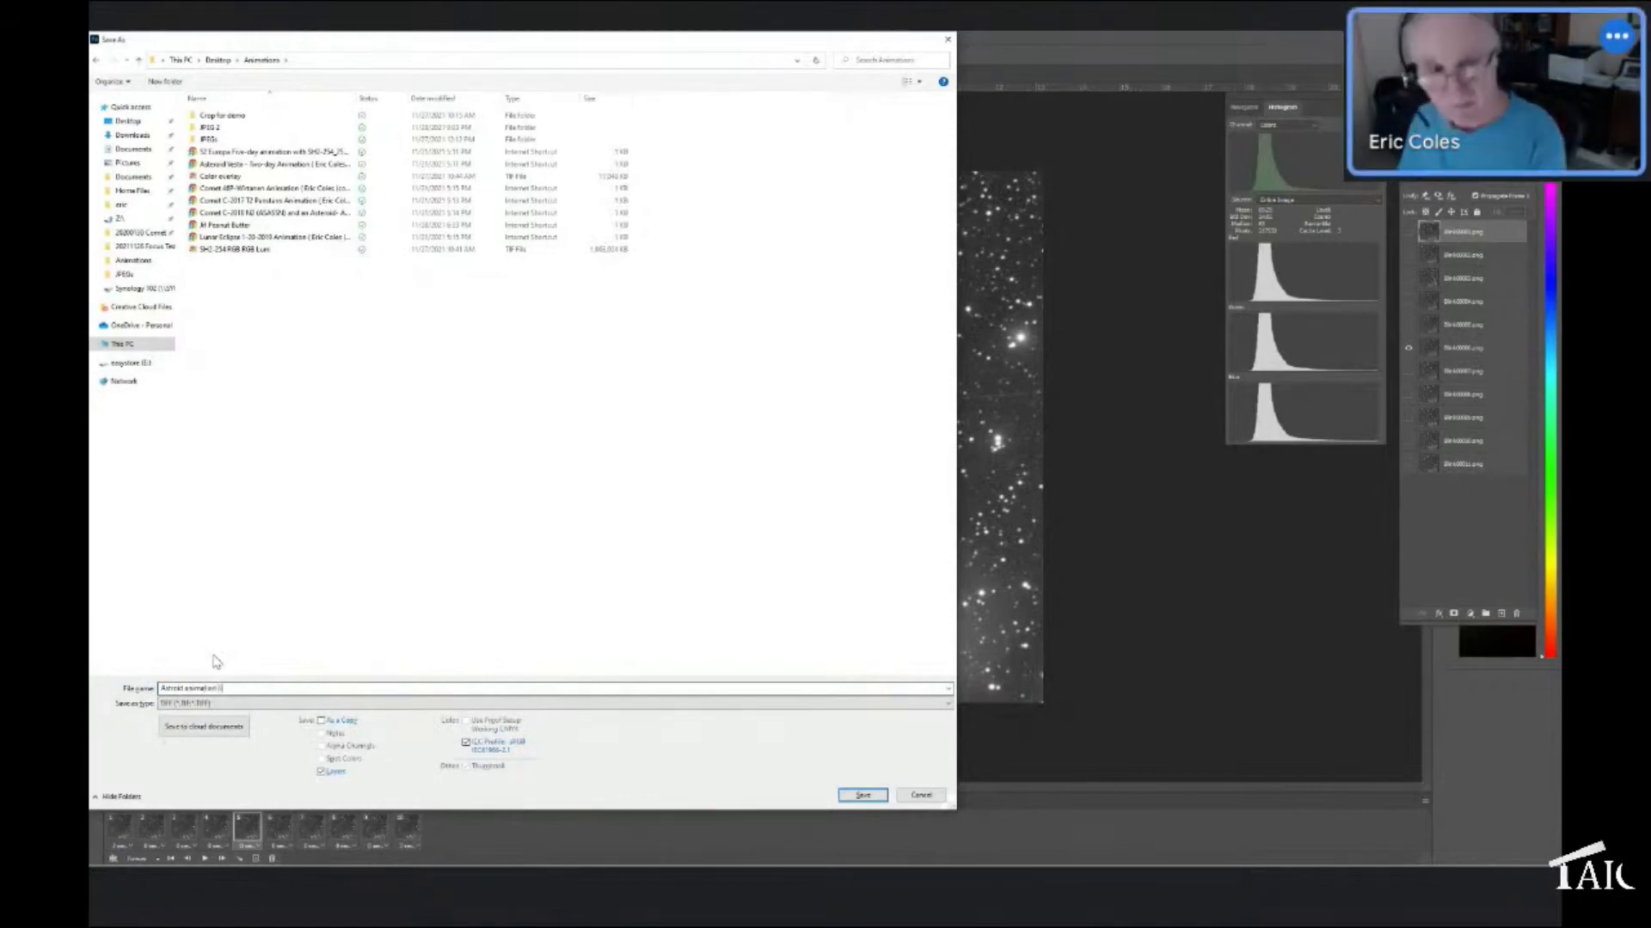
pyautogui.press('Return')
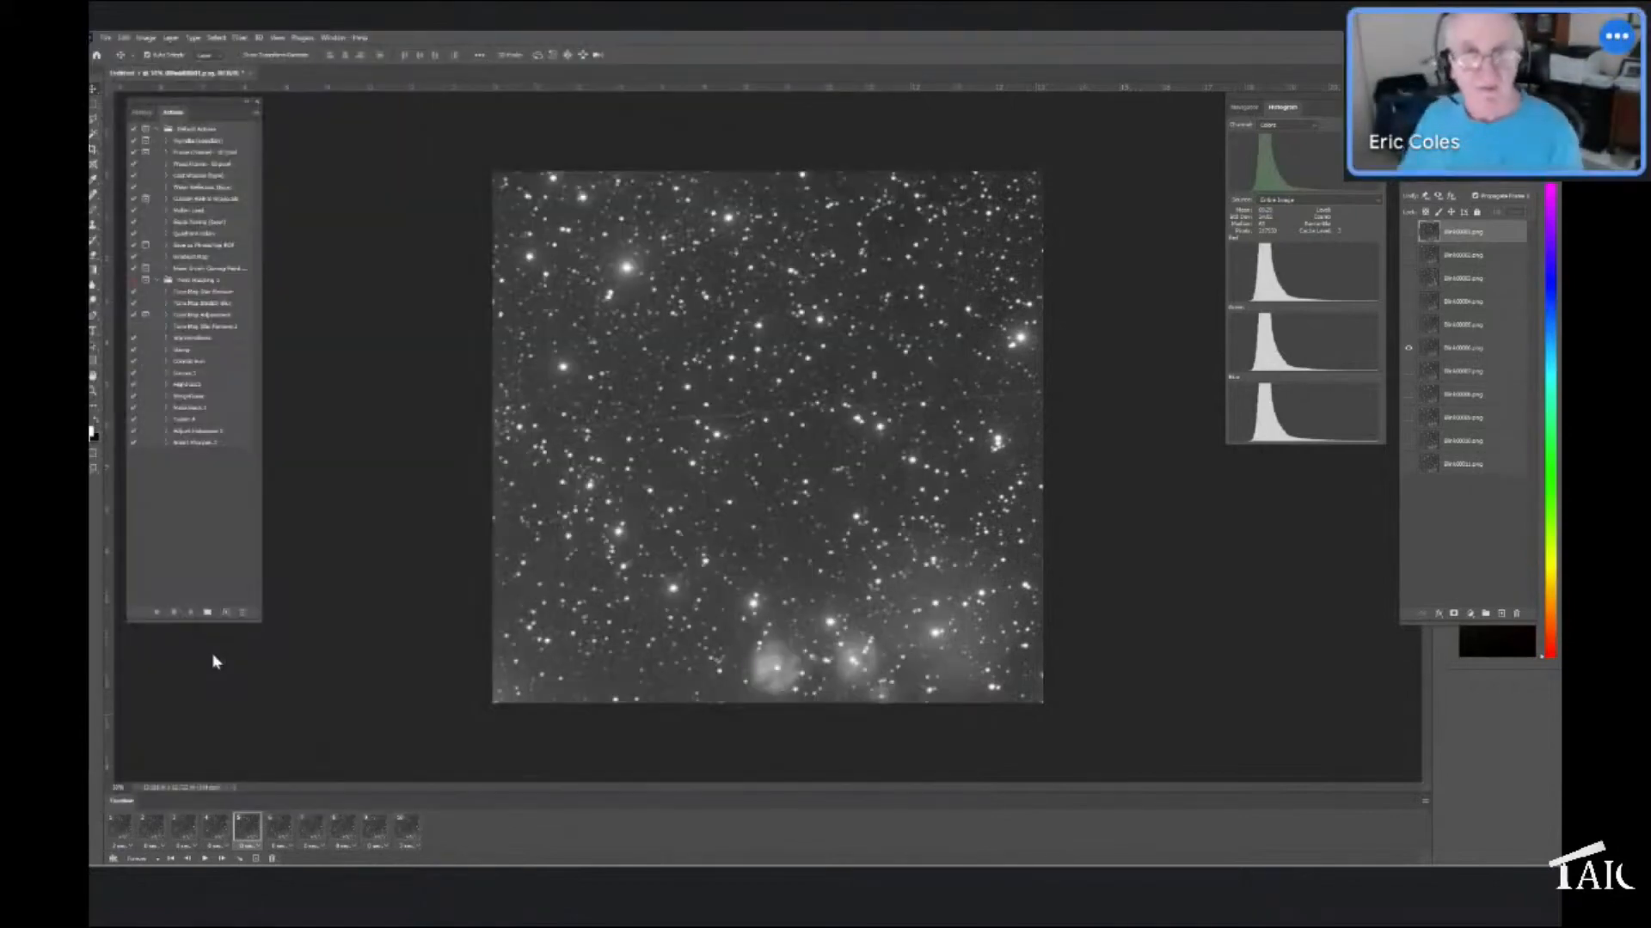
pyautogui.press('Return')
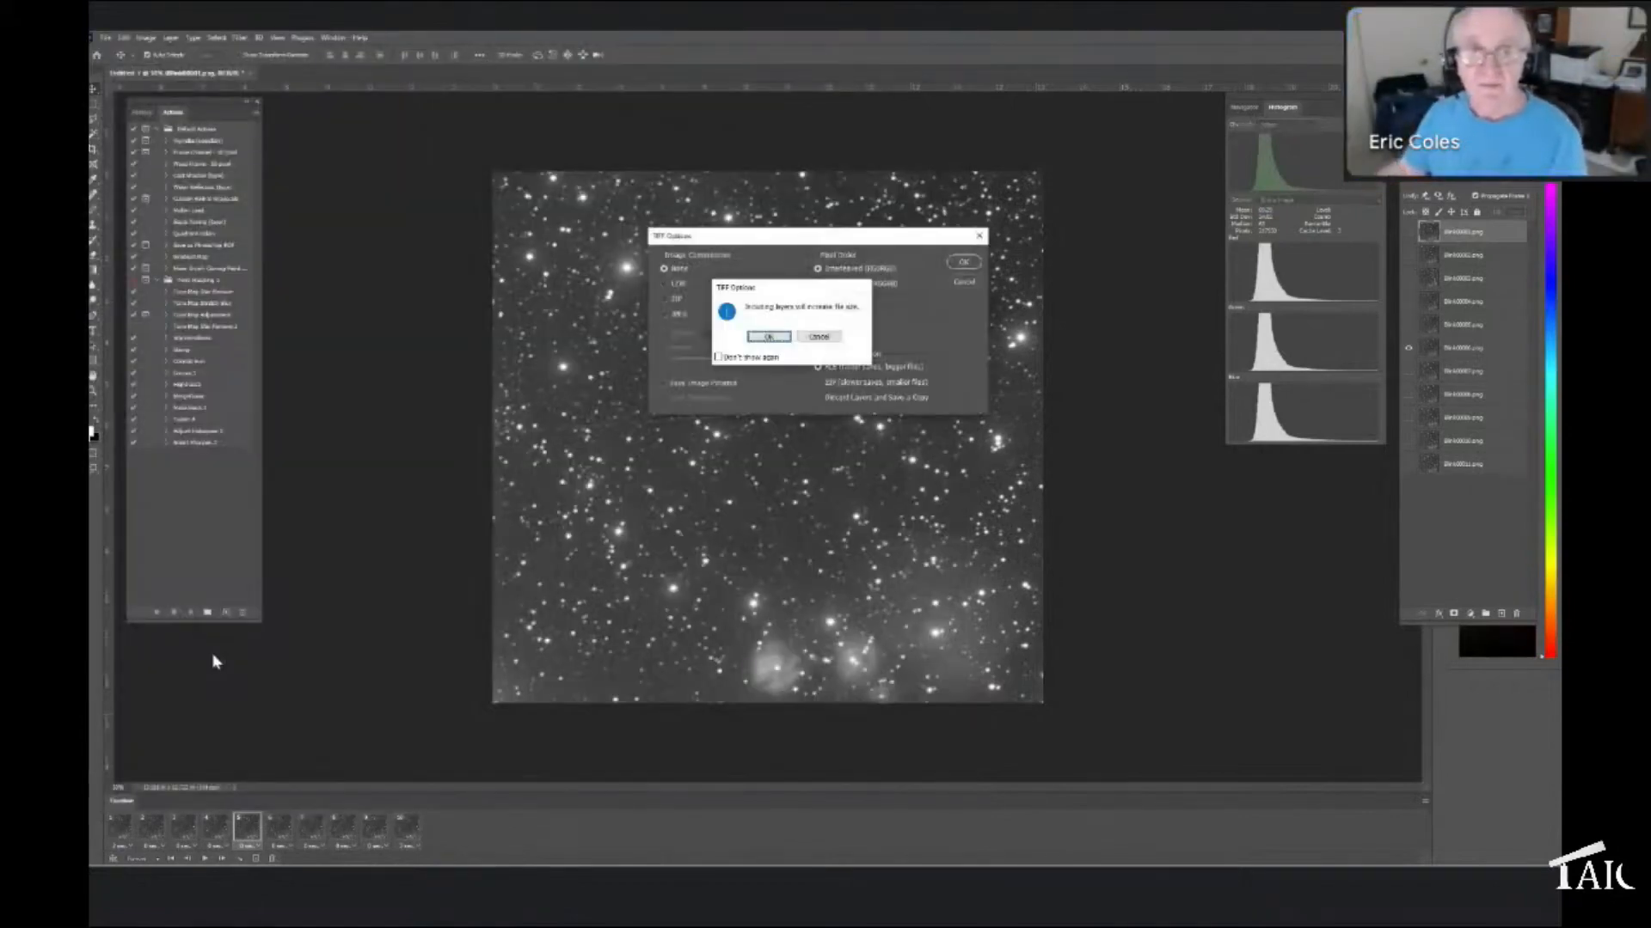
pyautogui.click(761, 337)
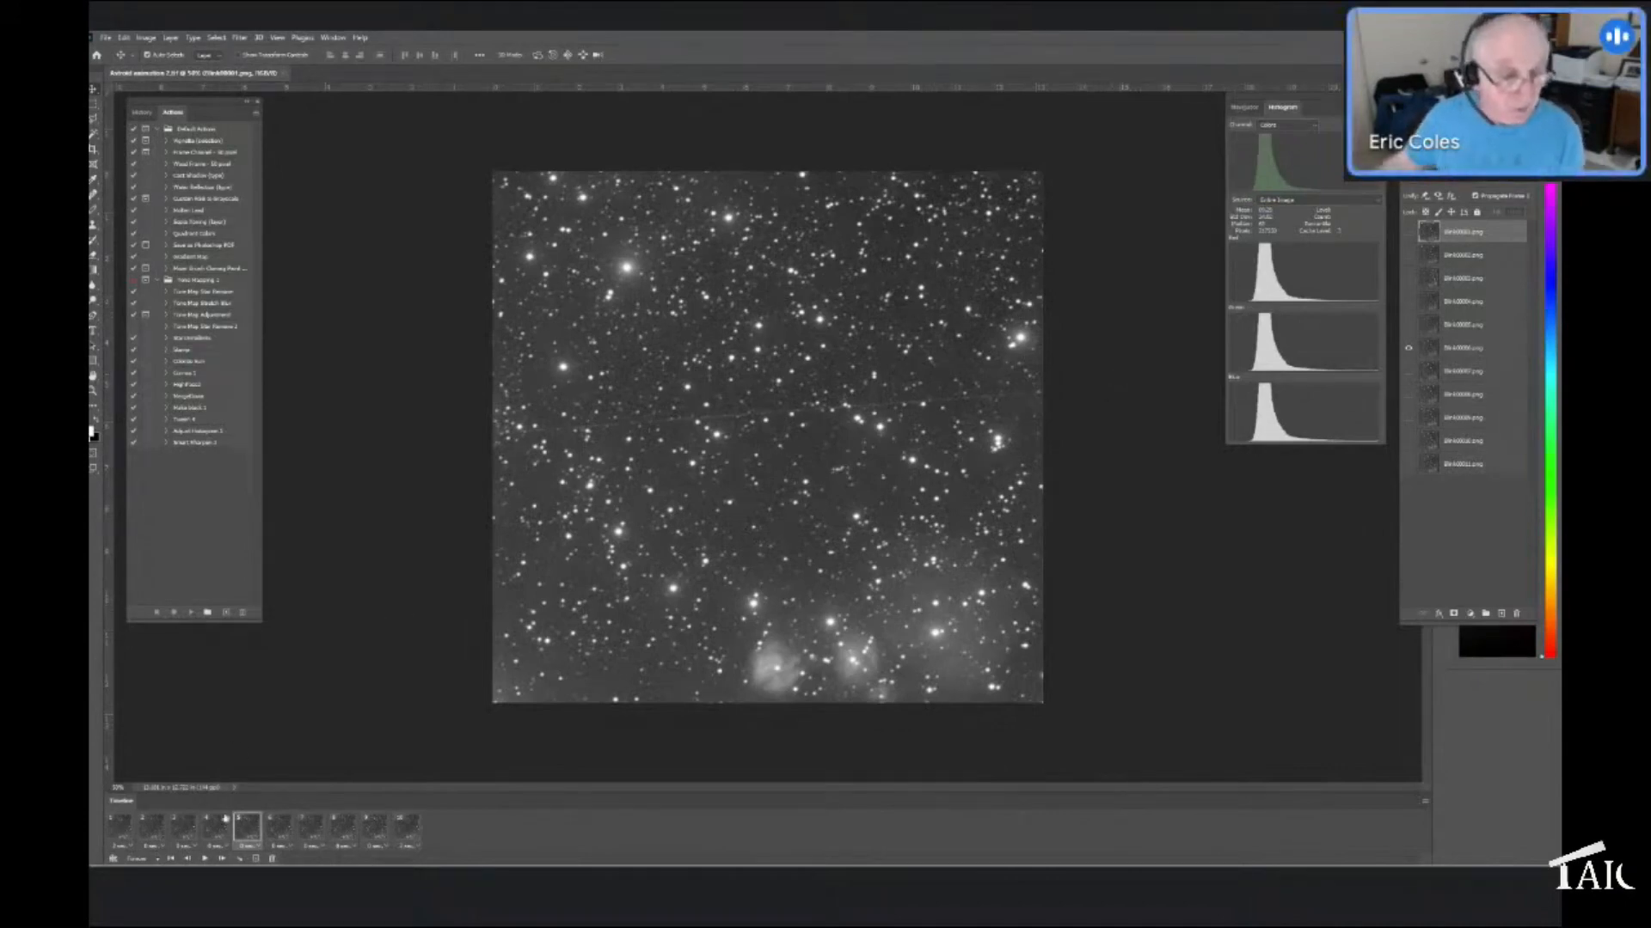
# Play the saved animation to examine the asteroid's motion and stop the playback
pyautogui.click(206, 861)
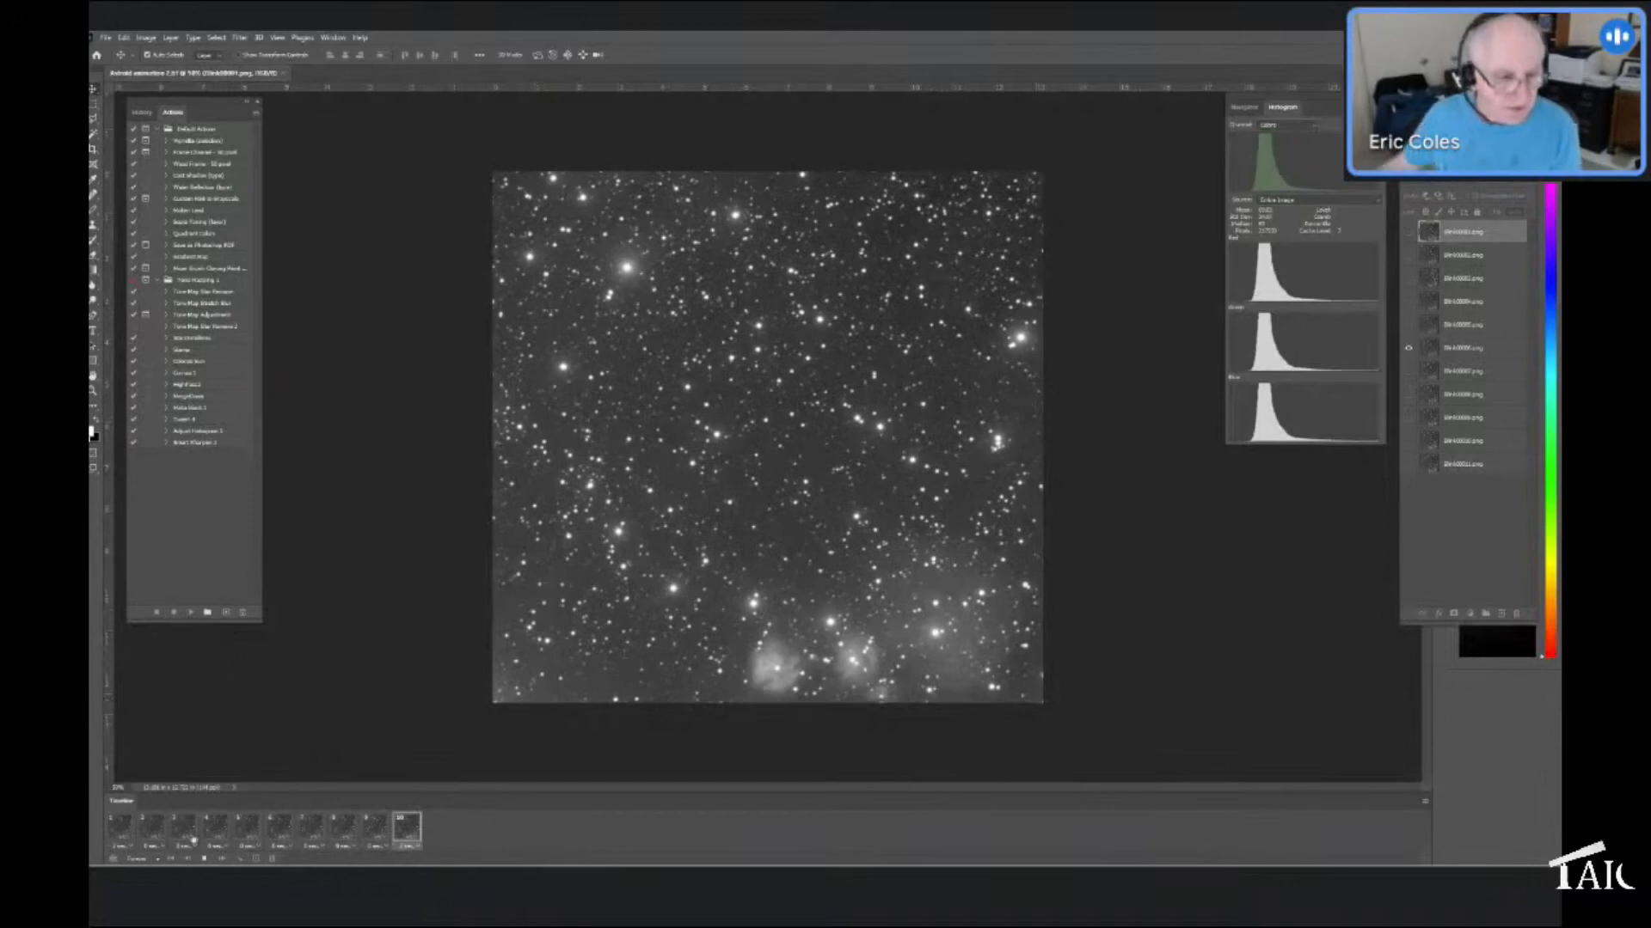
pyautogui.click(200, 860)
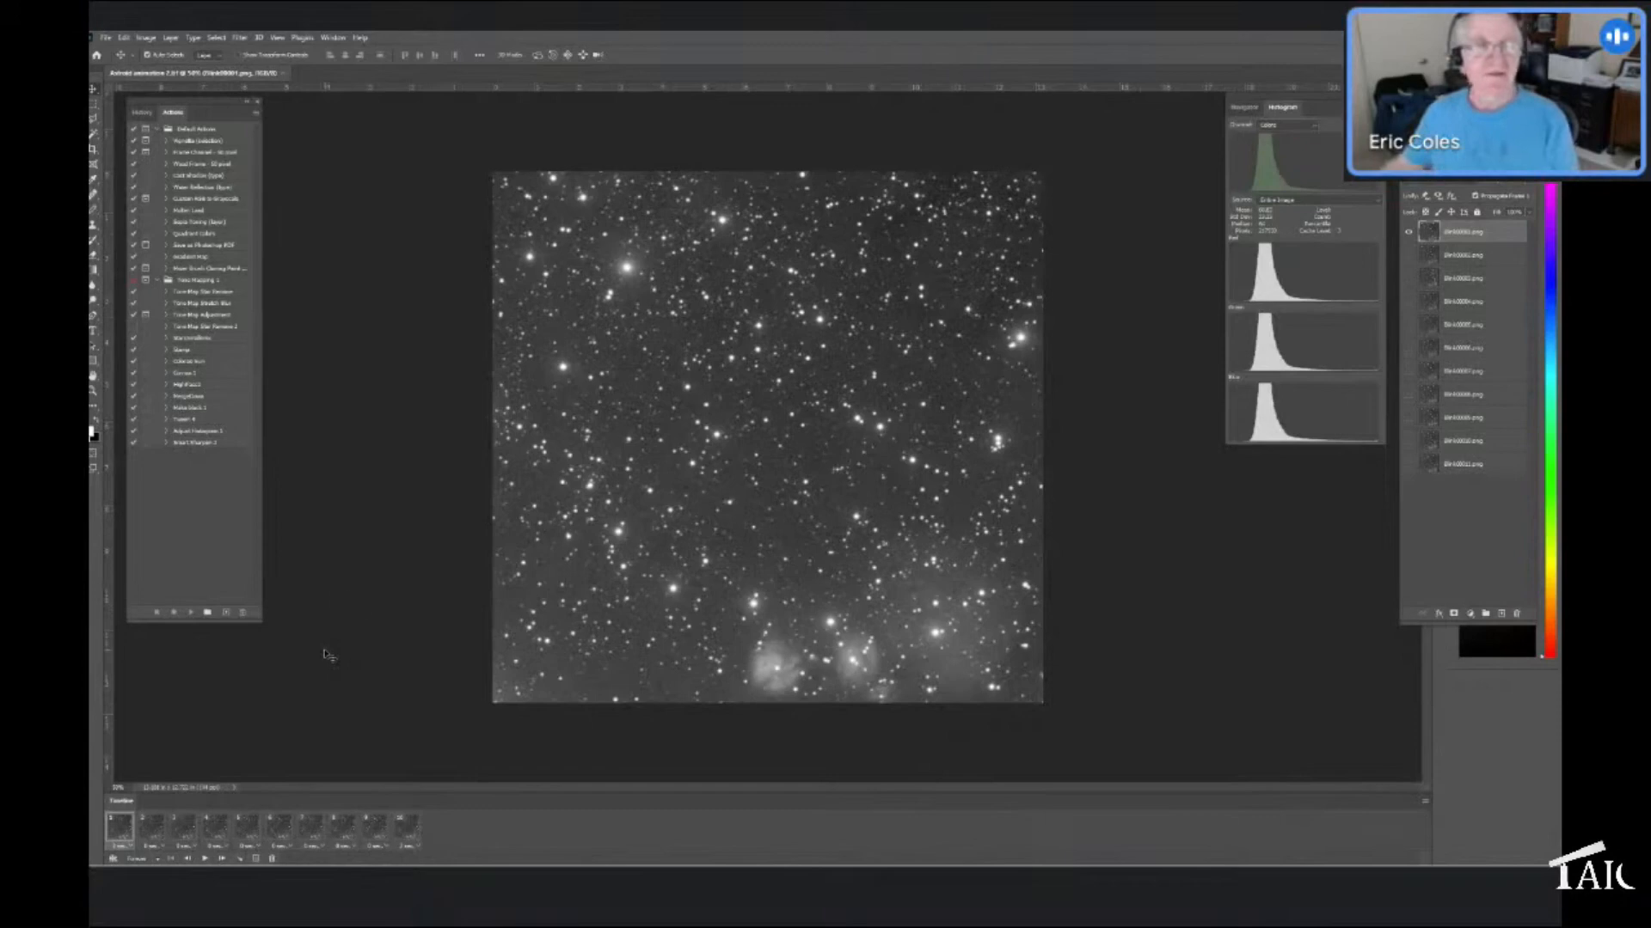
pyautogui.click(146, 38)
pyautogui.moveTo(156, 53)
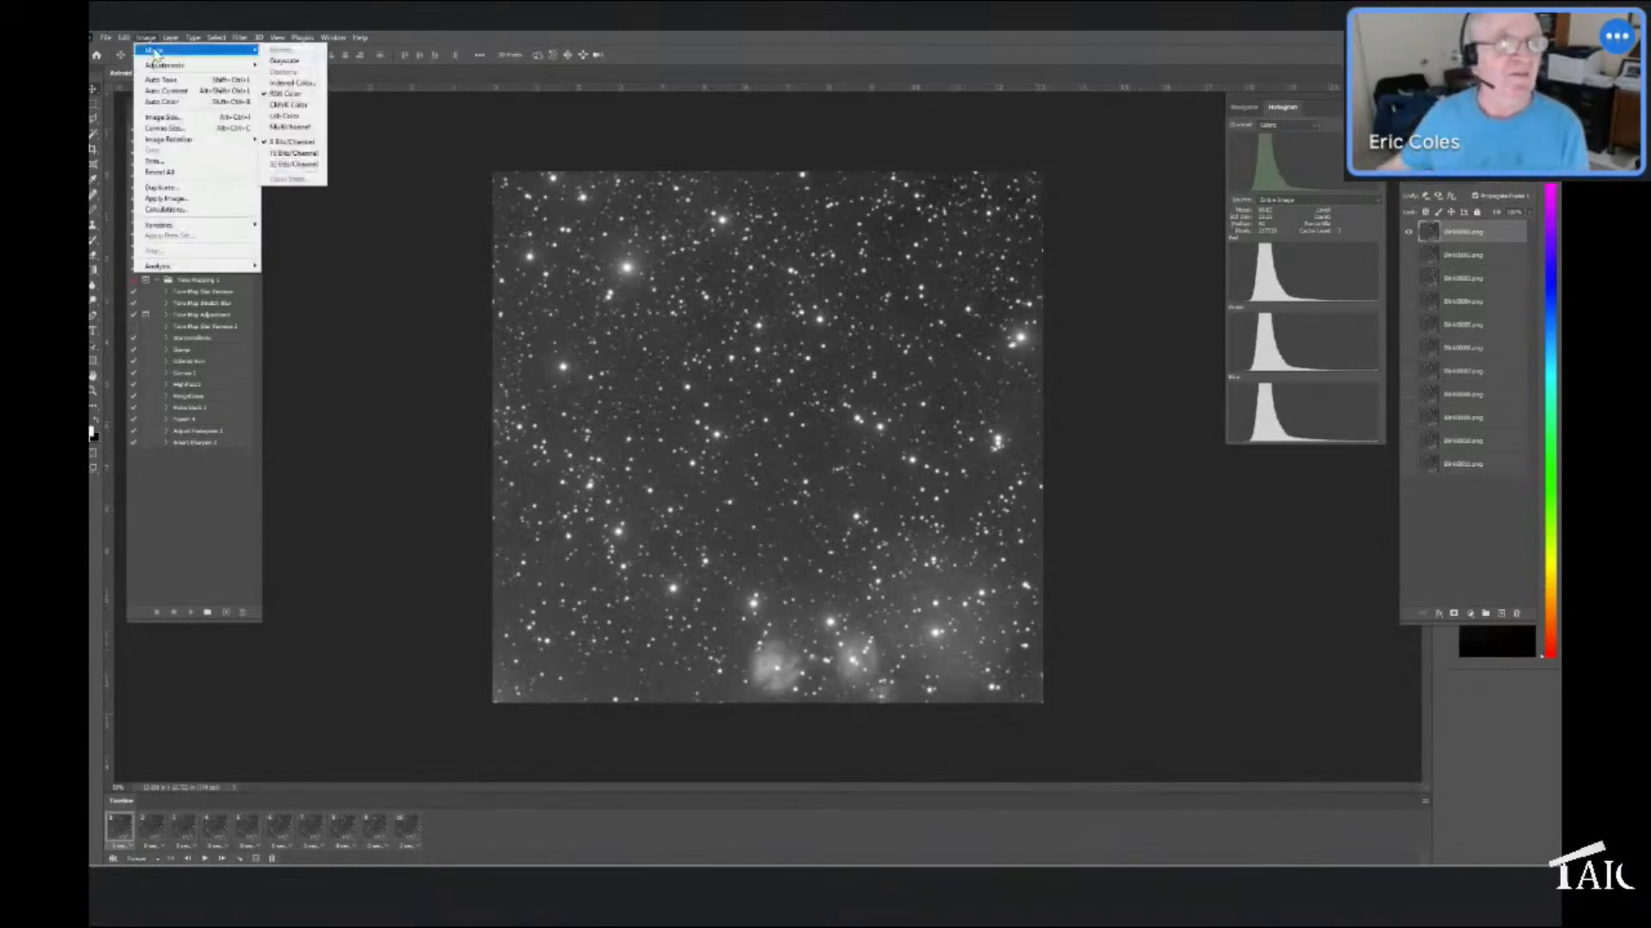
pyautogui.click(389, 219)
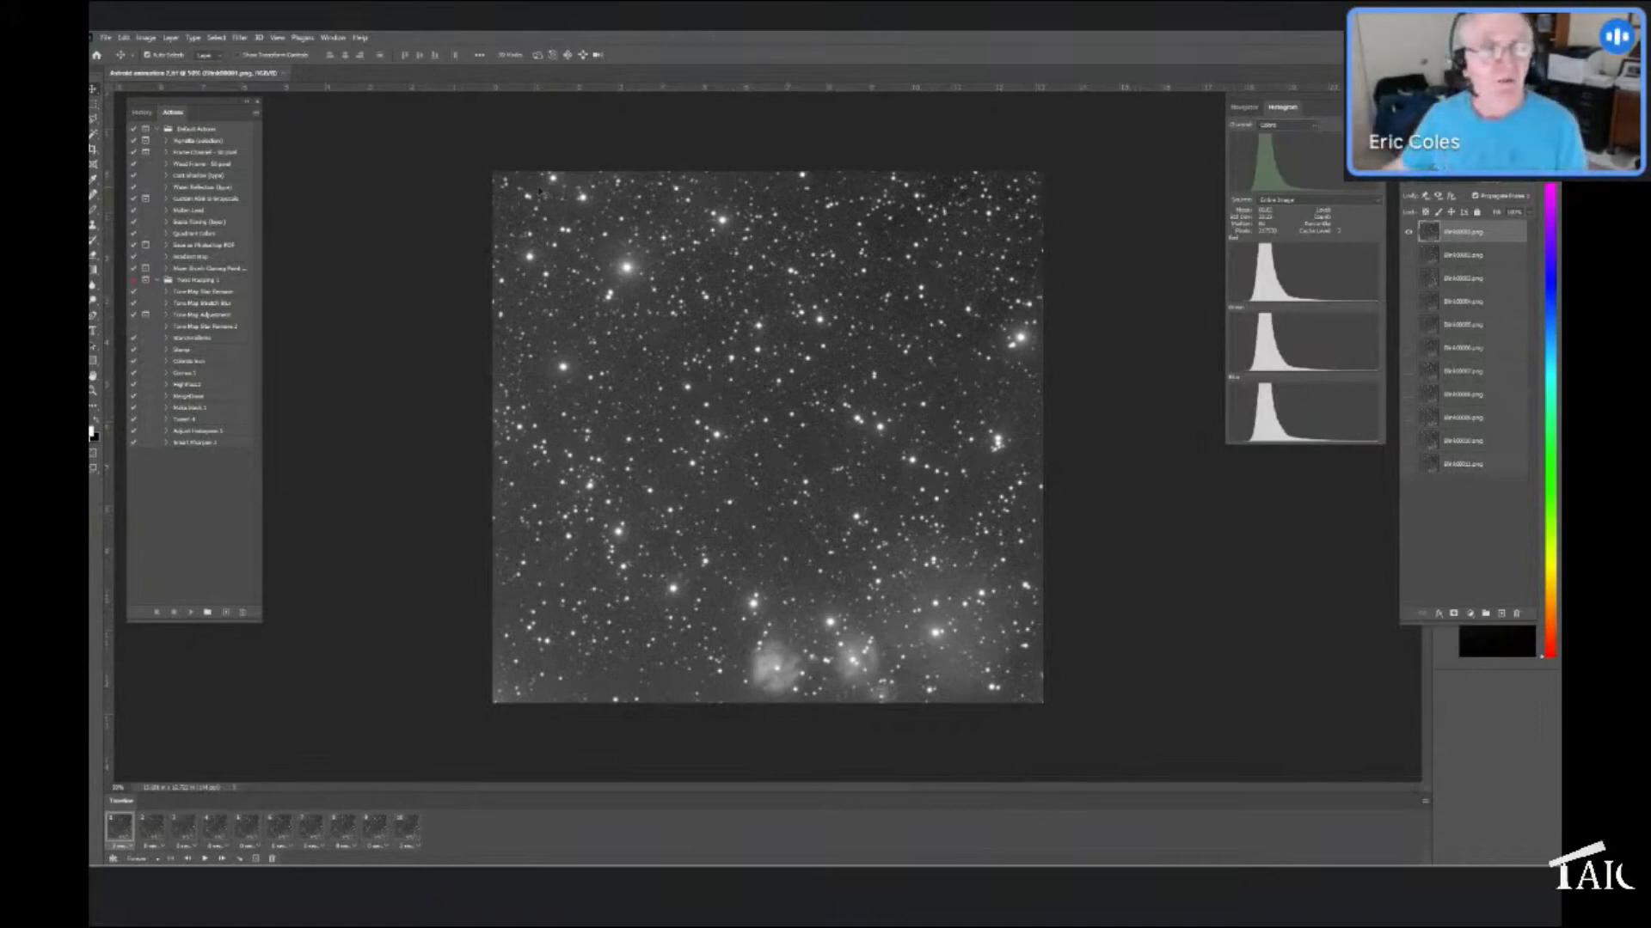
# Open the colour image SH2-254 RGB RGB Lum from the Animations folder
pyautogui.click(105, 40)
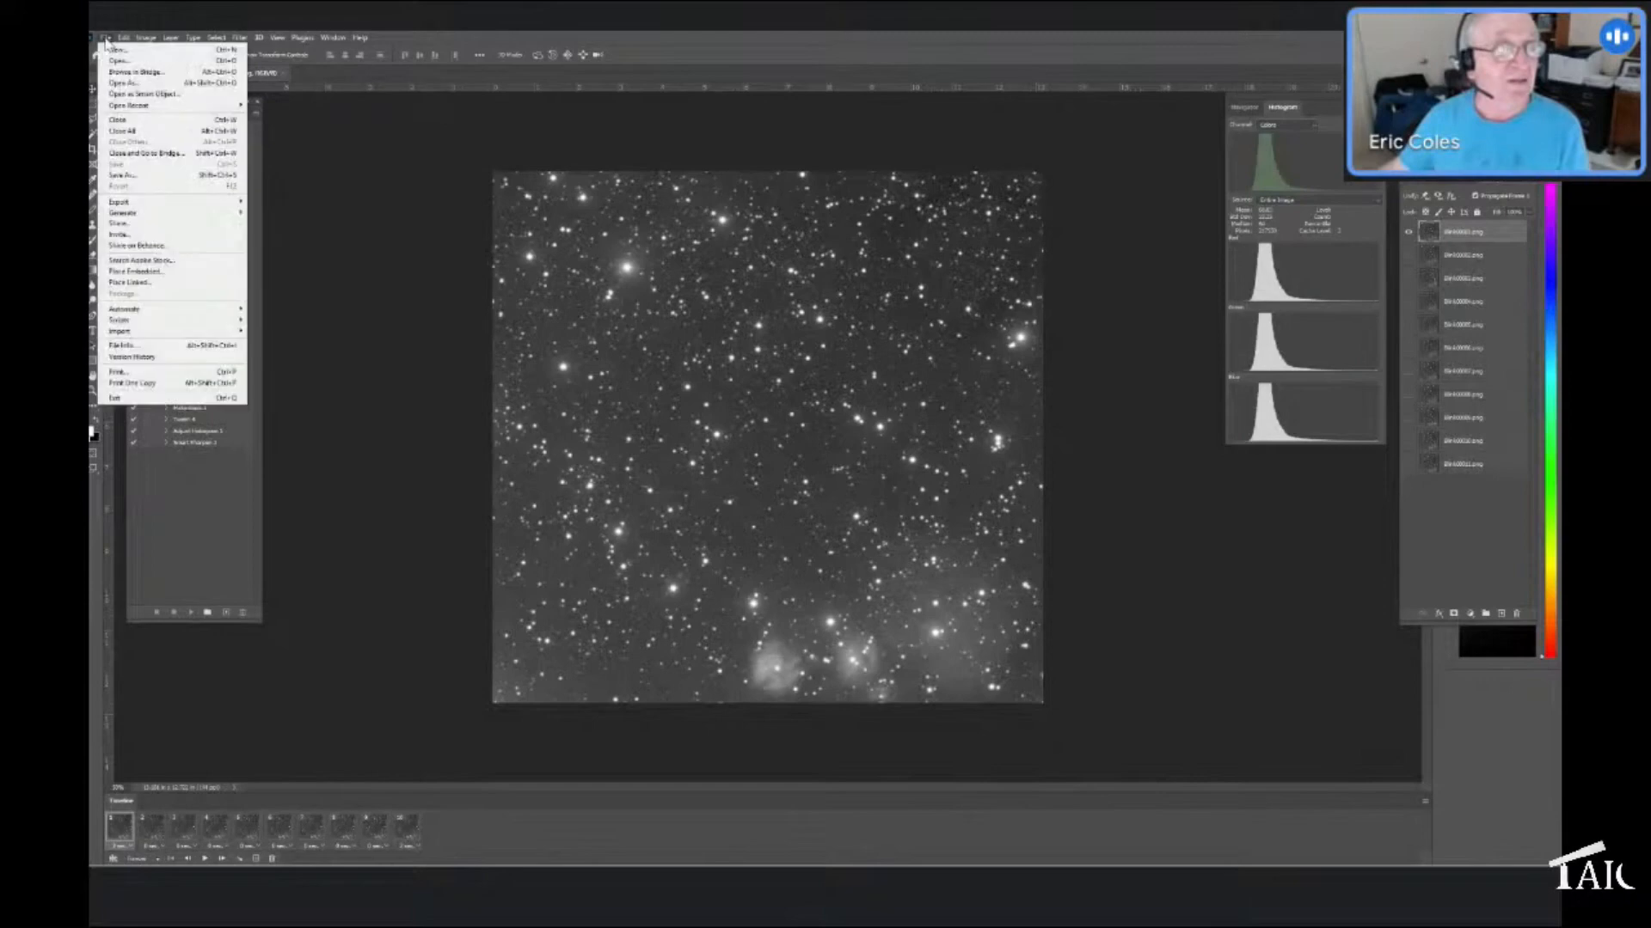
pyautogui.click(120, 67)
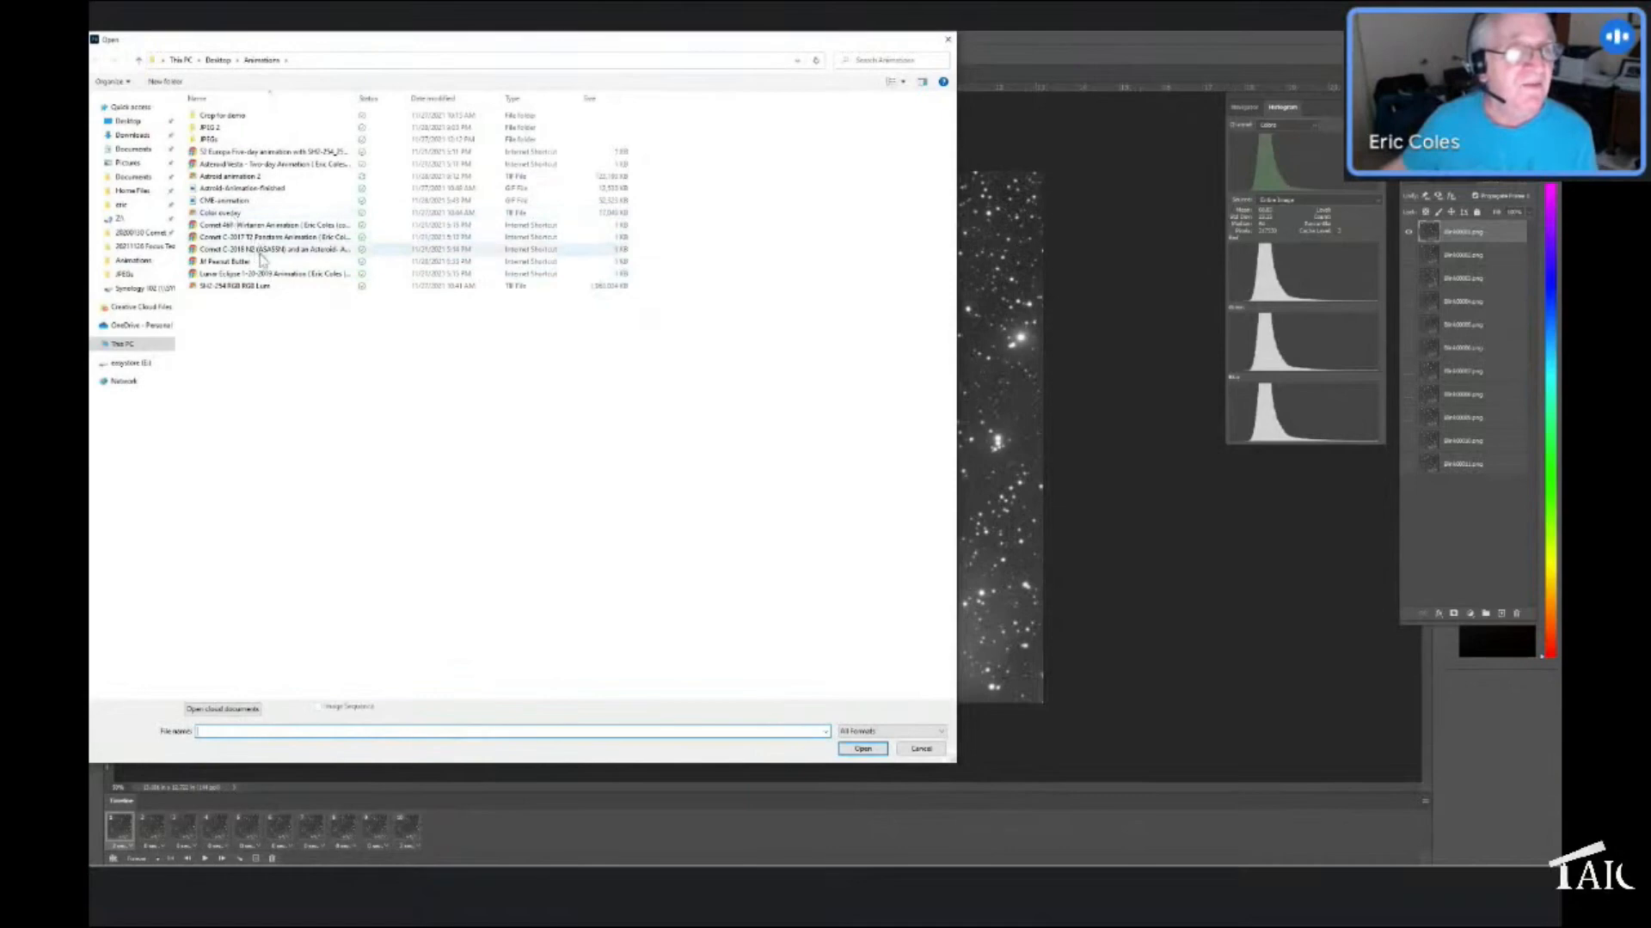
pyautogui.click(228, 291)
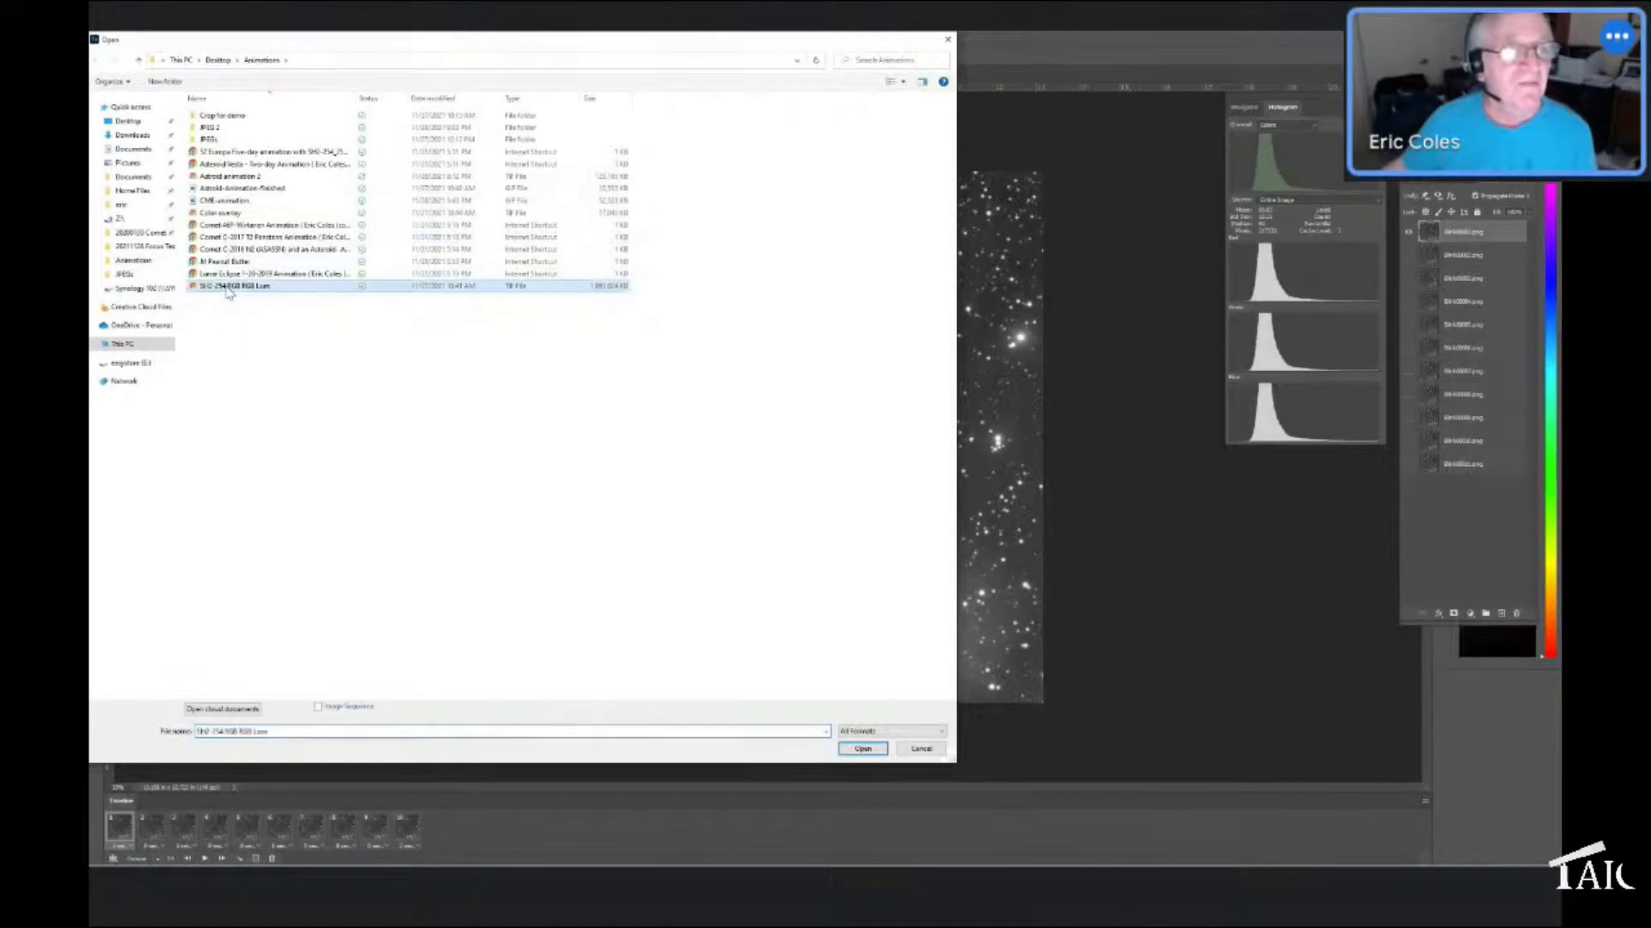
pyautogui.doubleClick(229, 291)
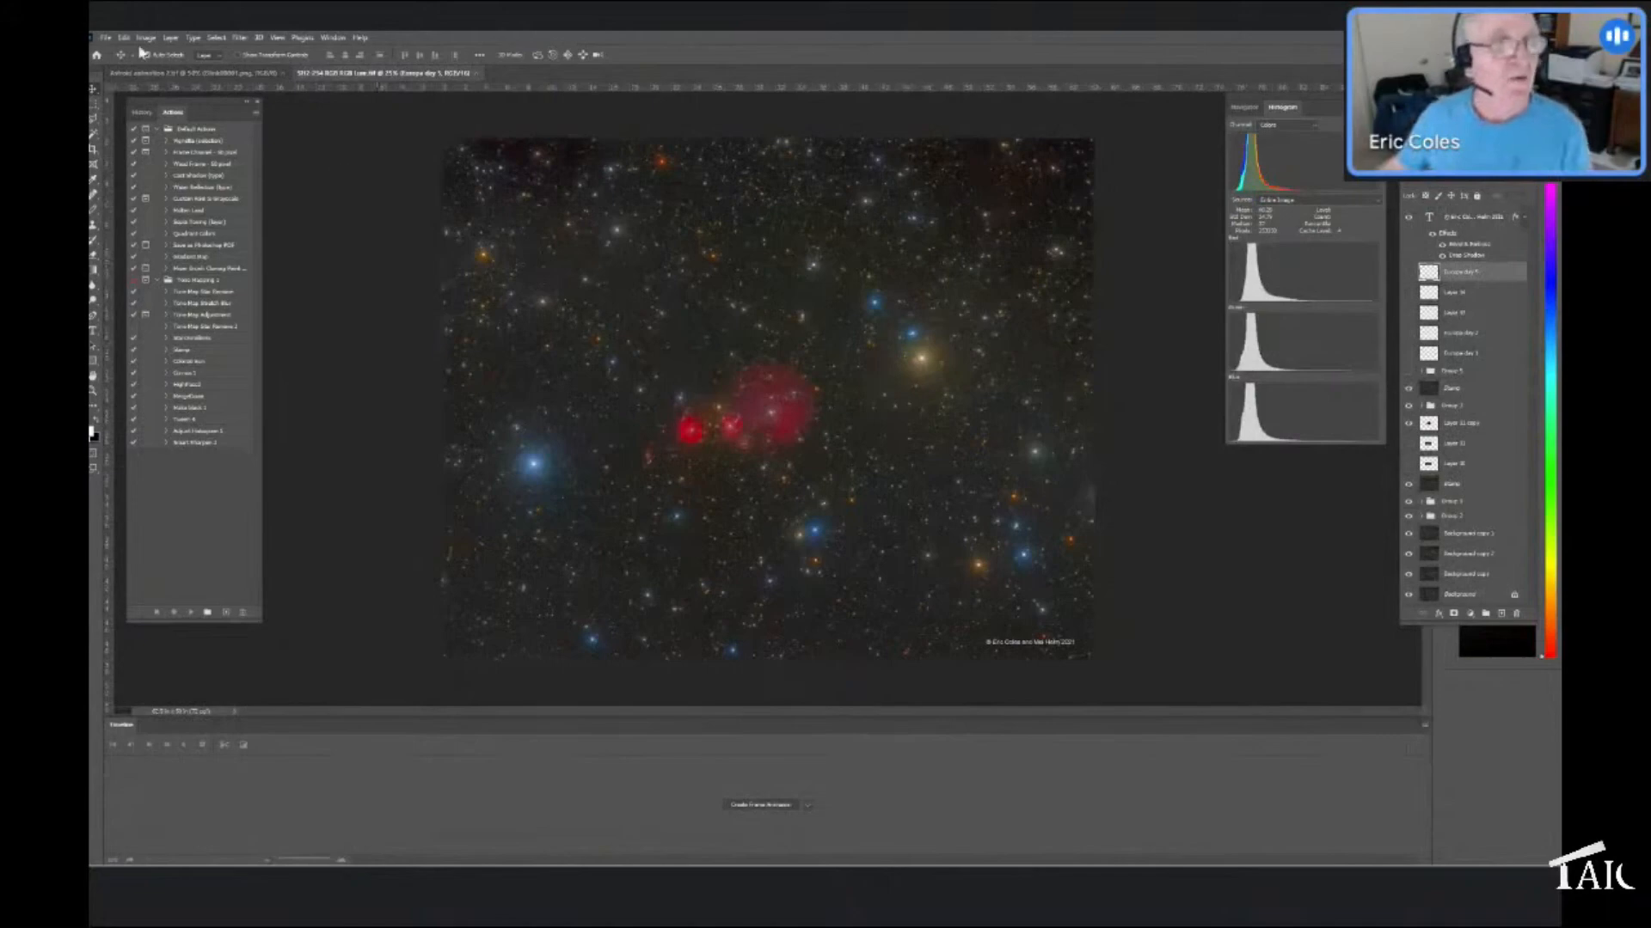
pyautogui.click(105, 38)
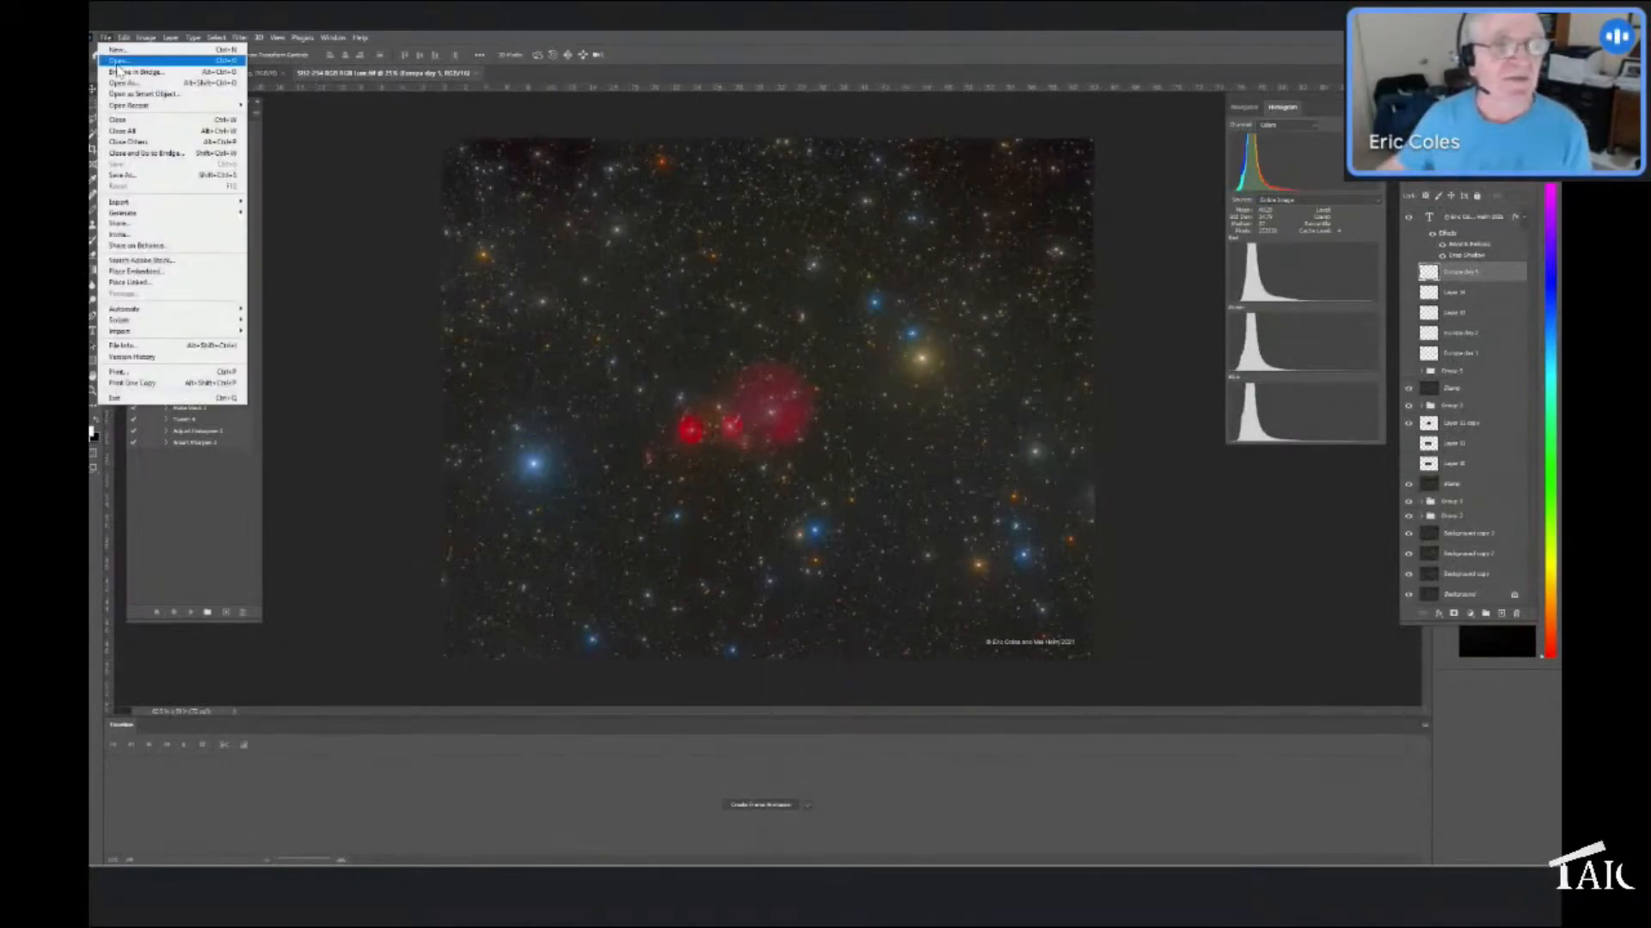
pyautogui.click(118, 62)
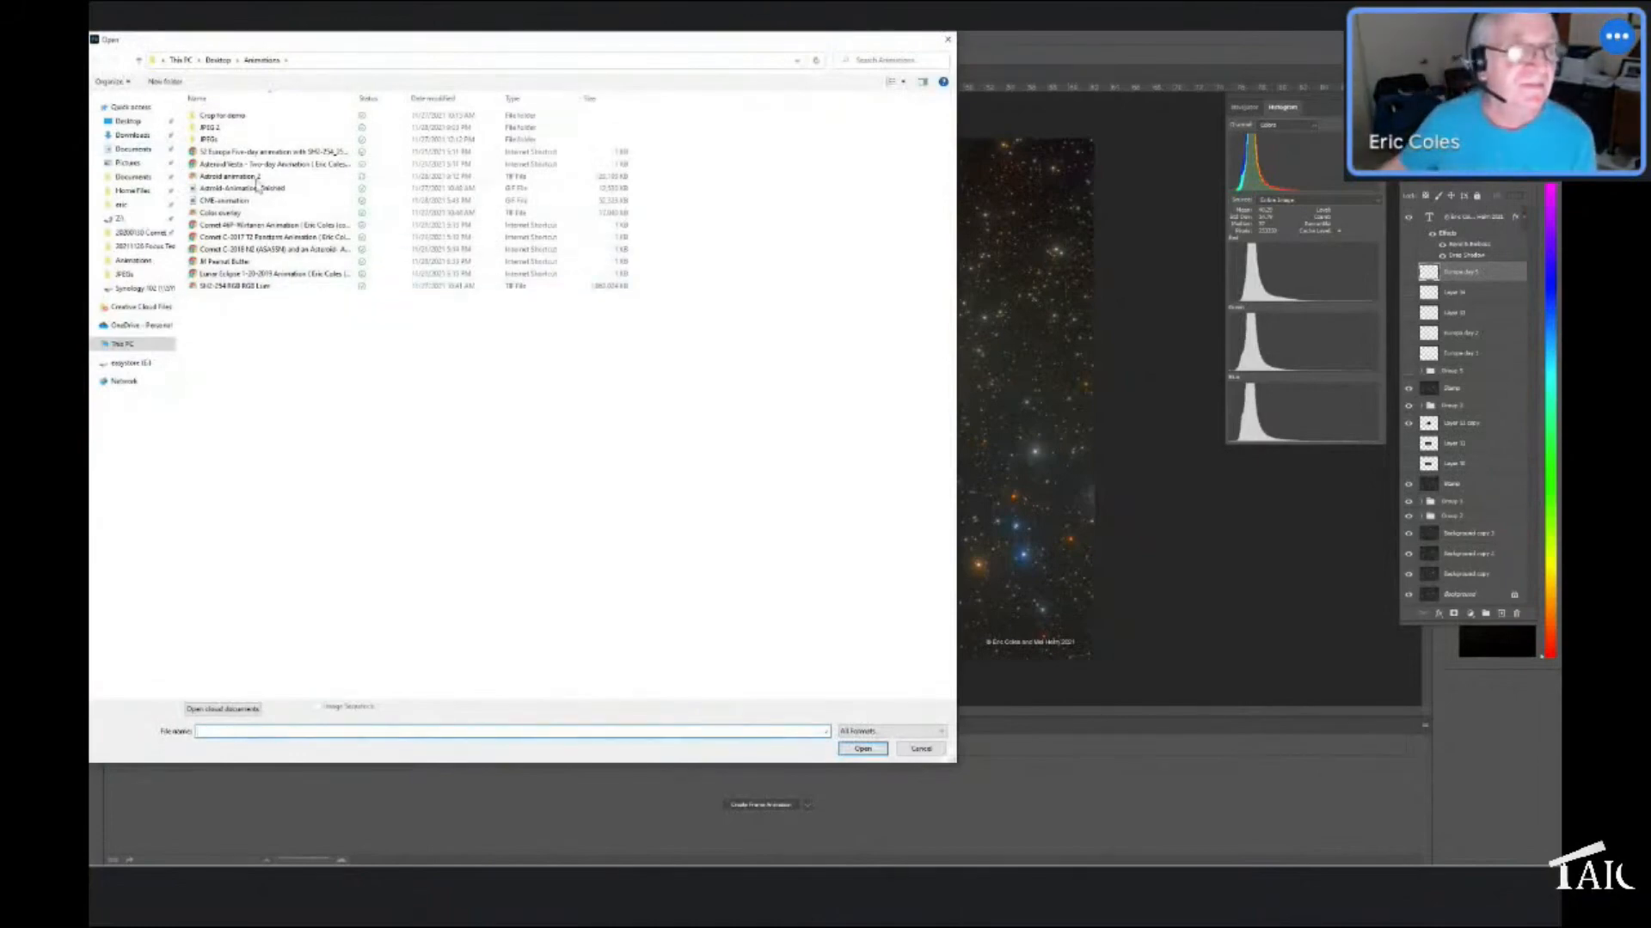
pyautogui.doubleClick(225, 116)
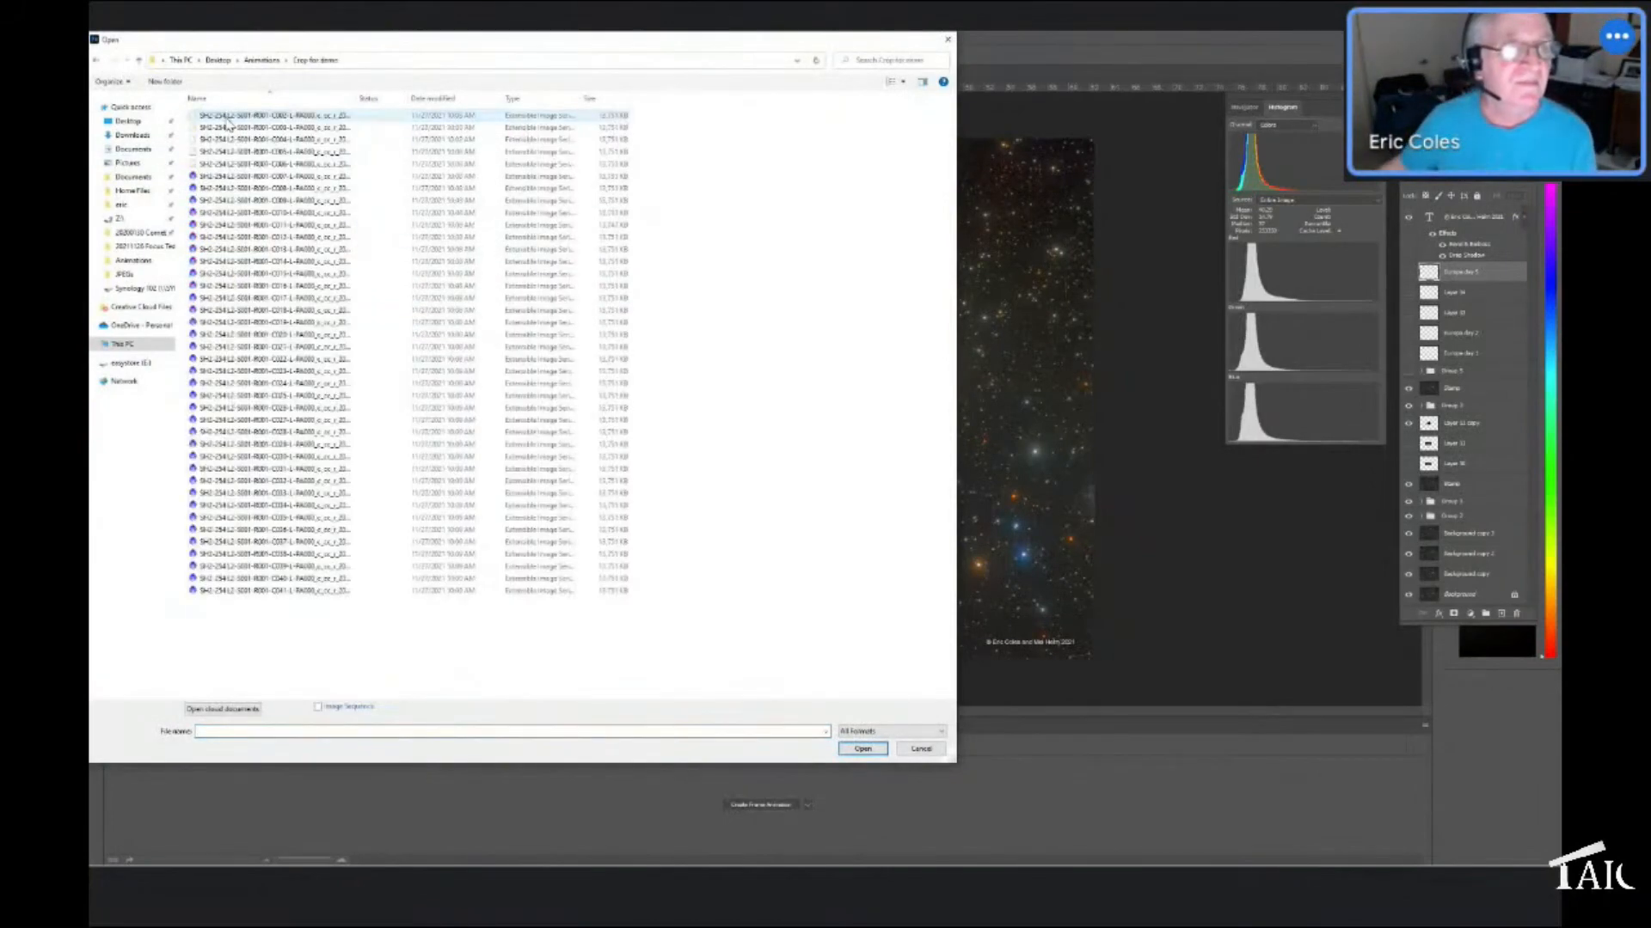
pyautogui.click(262, 60)
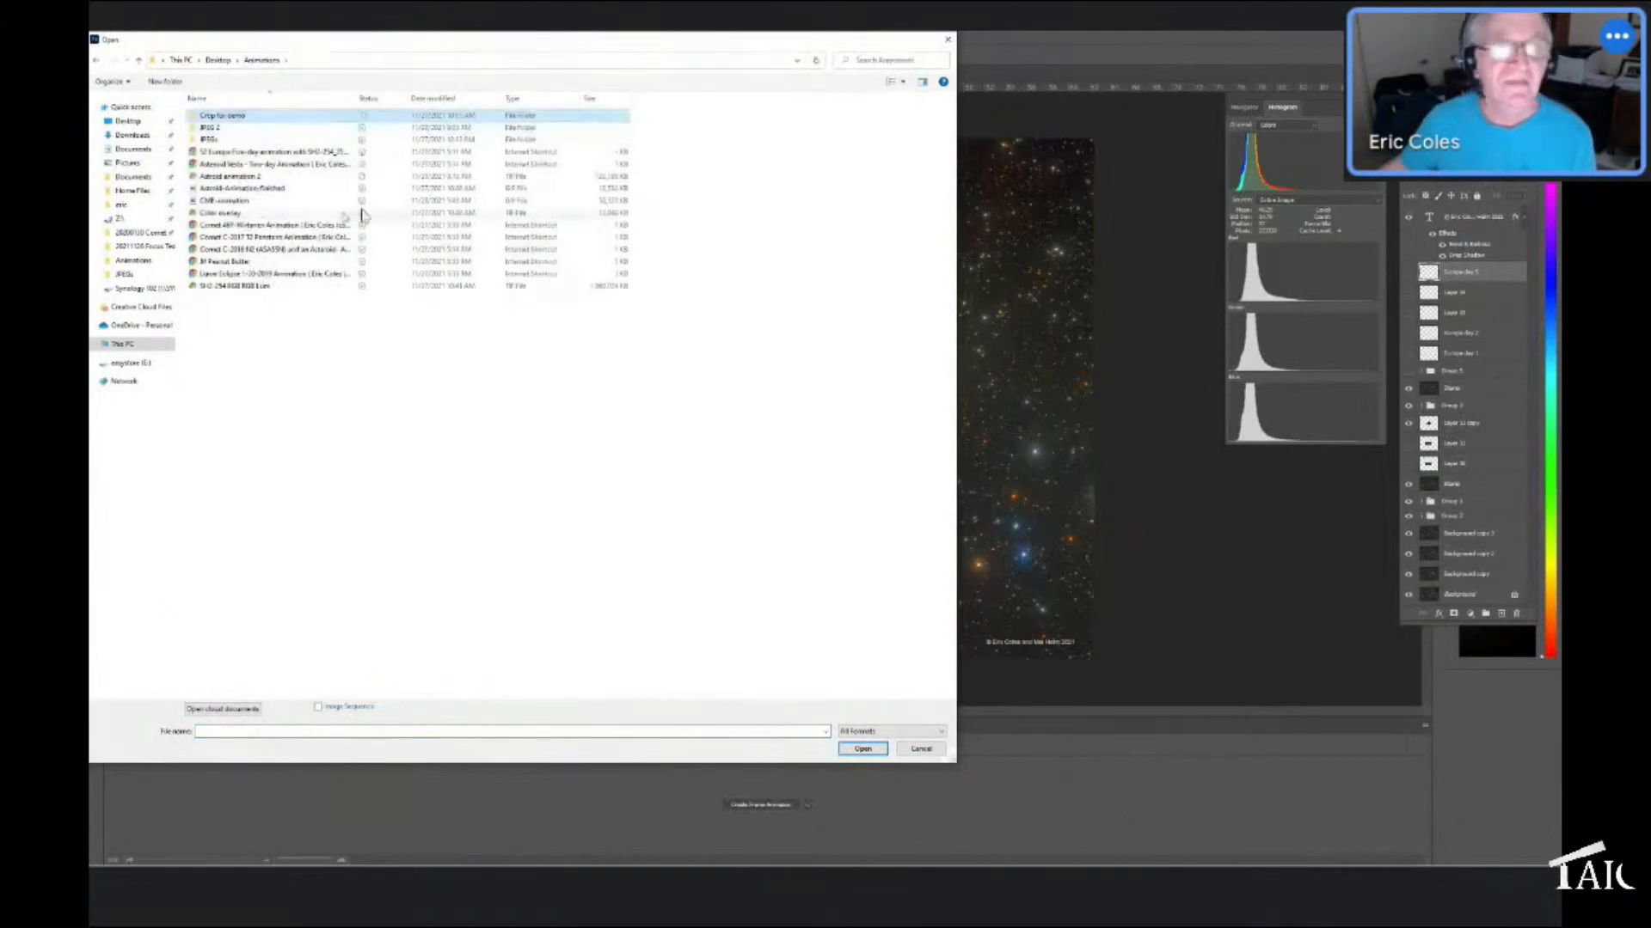
pyautogui.click(913, 748)
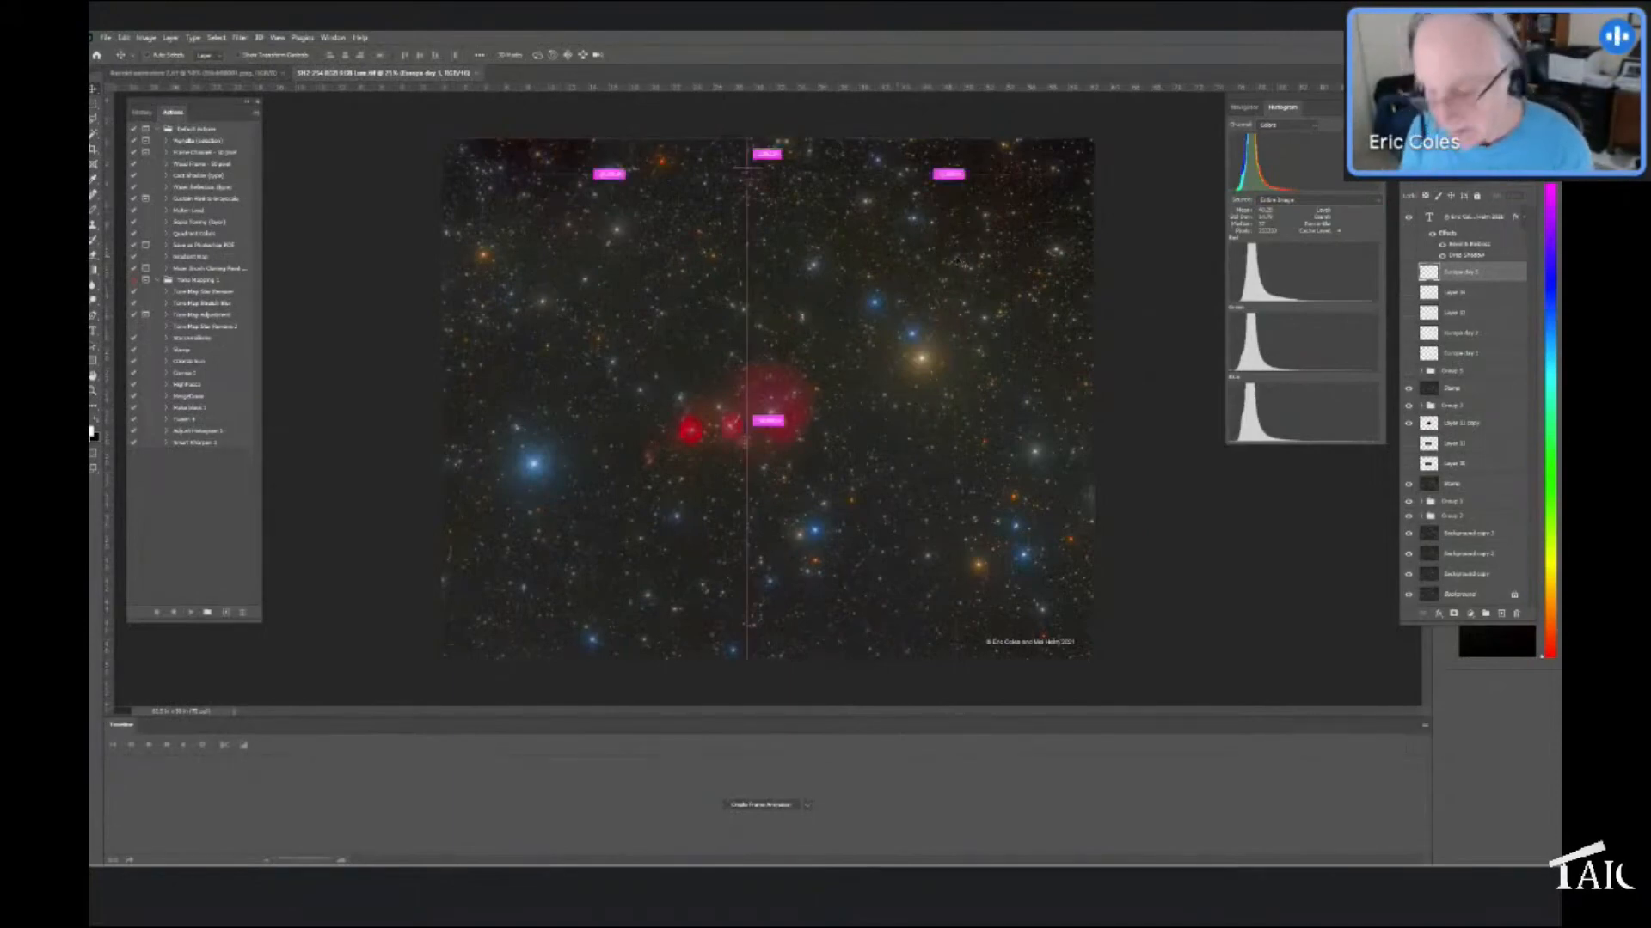
# Select the entire canvas of the colour image
pyautogui.hotkey('ctrl', 'a')
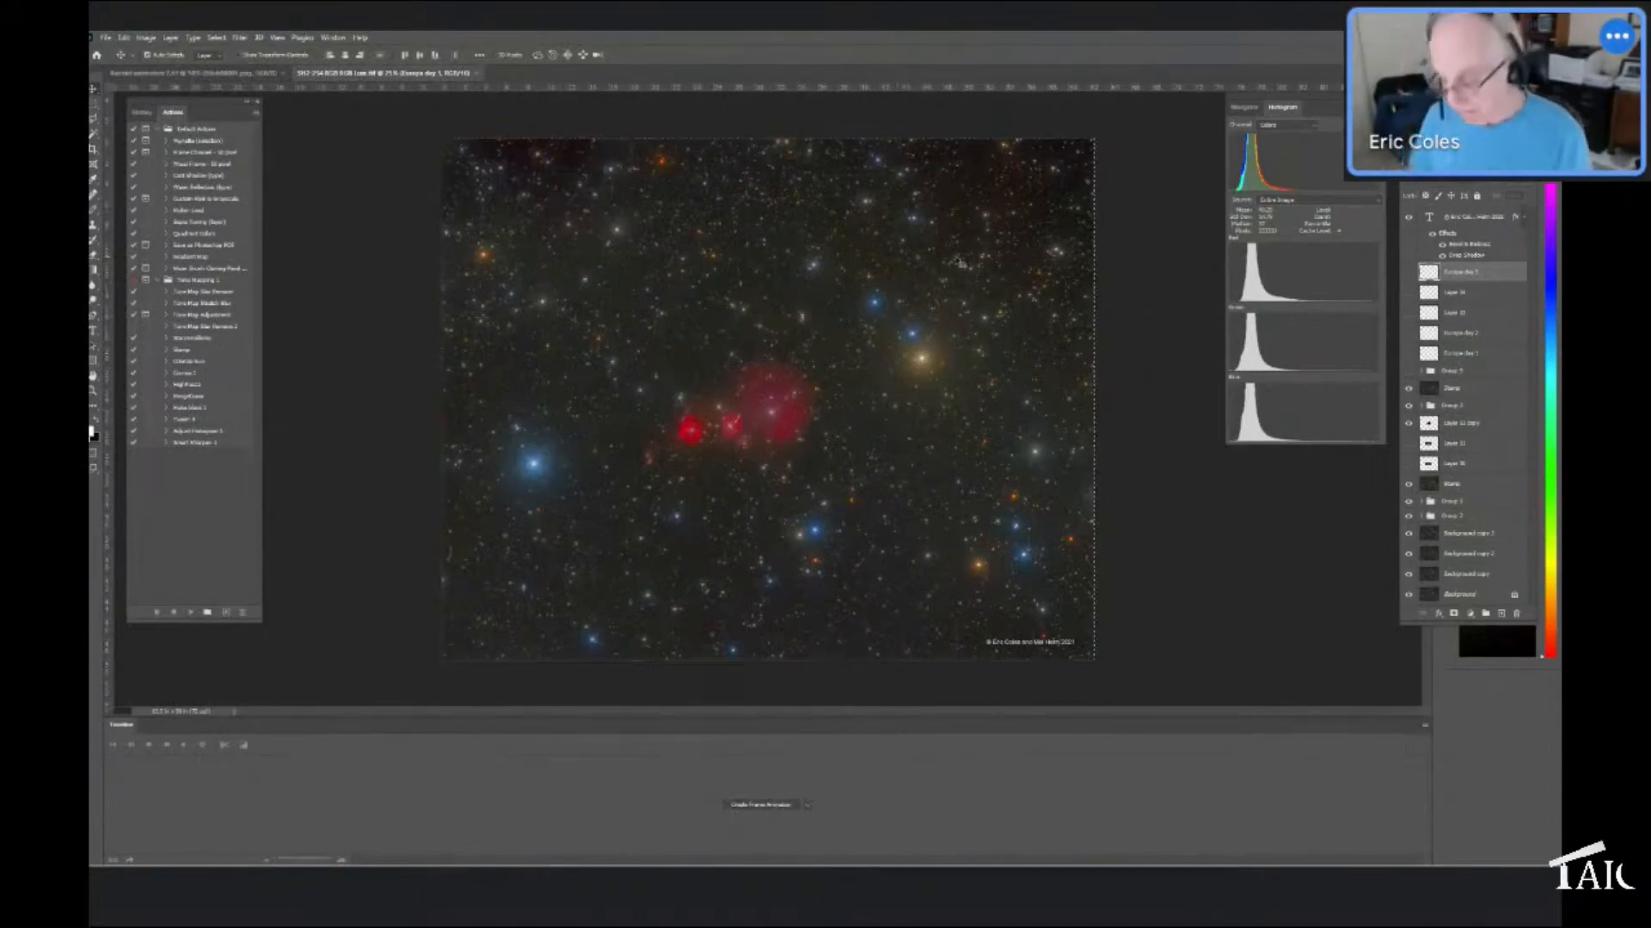
pyautogui.click(959, 263)
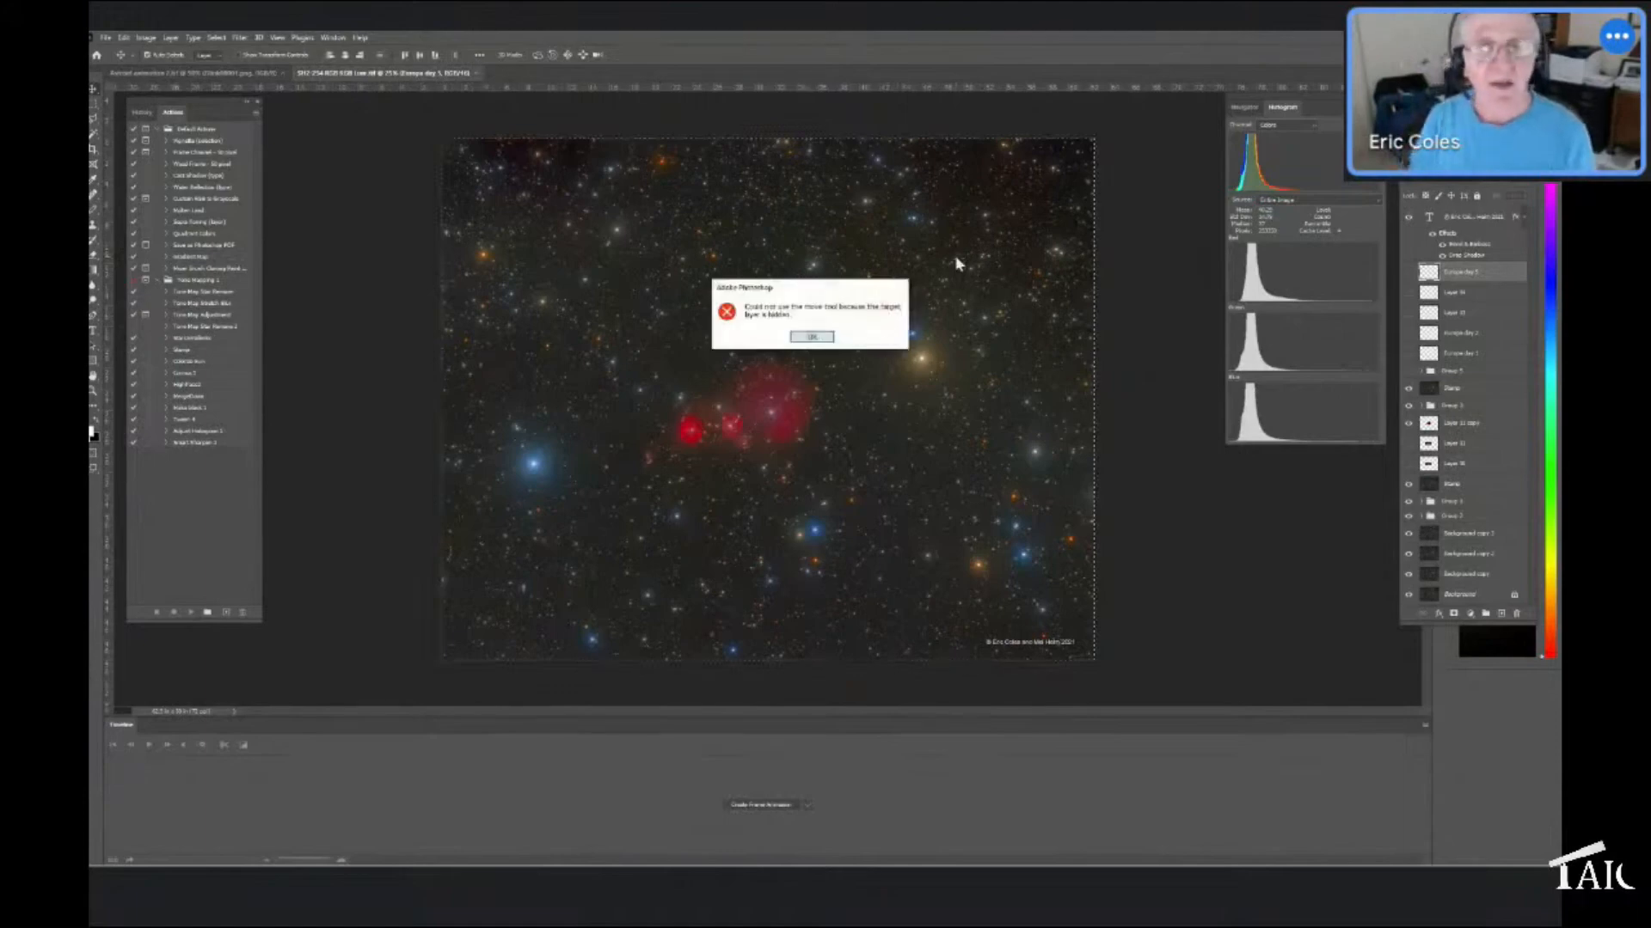
pyautogui.click(806, 337)
# Try to paste the copied active layer into the asteroid animation, undo the paste and return to the colour image
pyautogui.hotkey('ctrl', 'c')
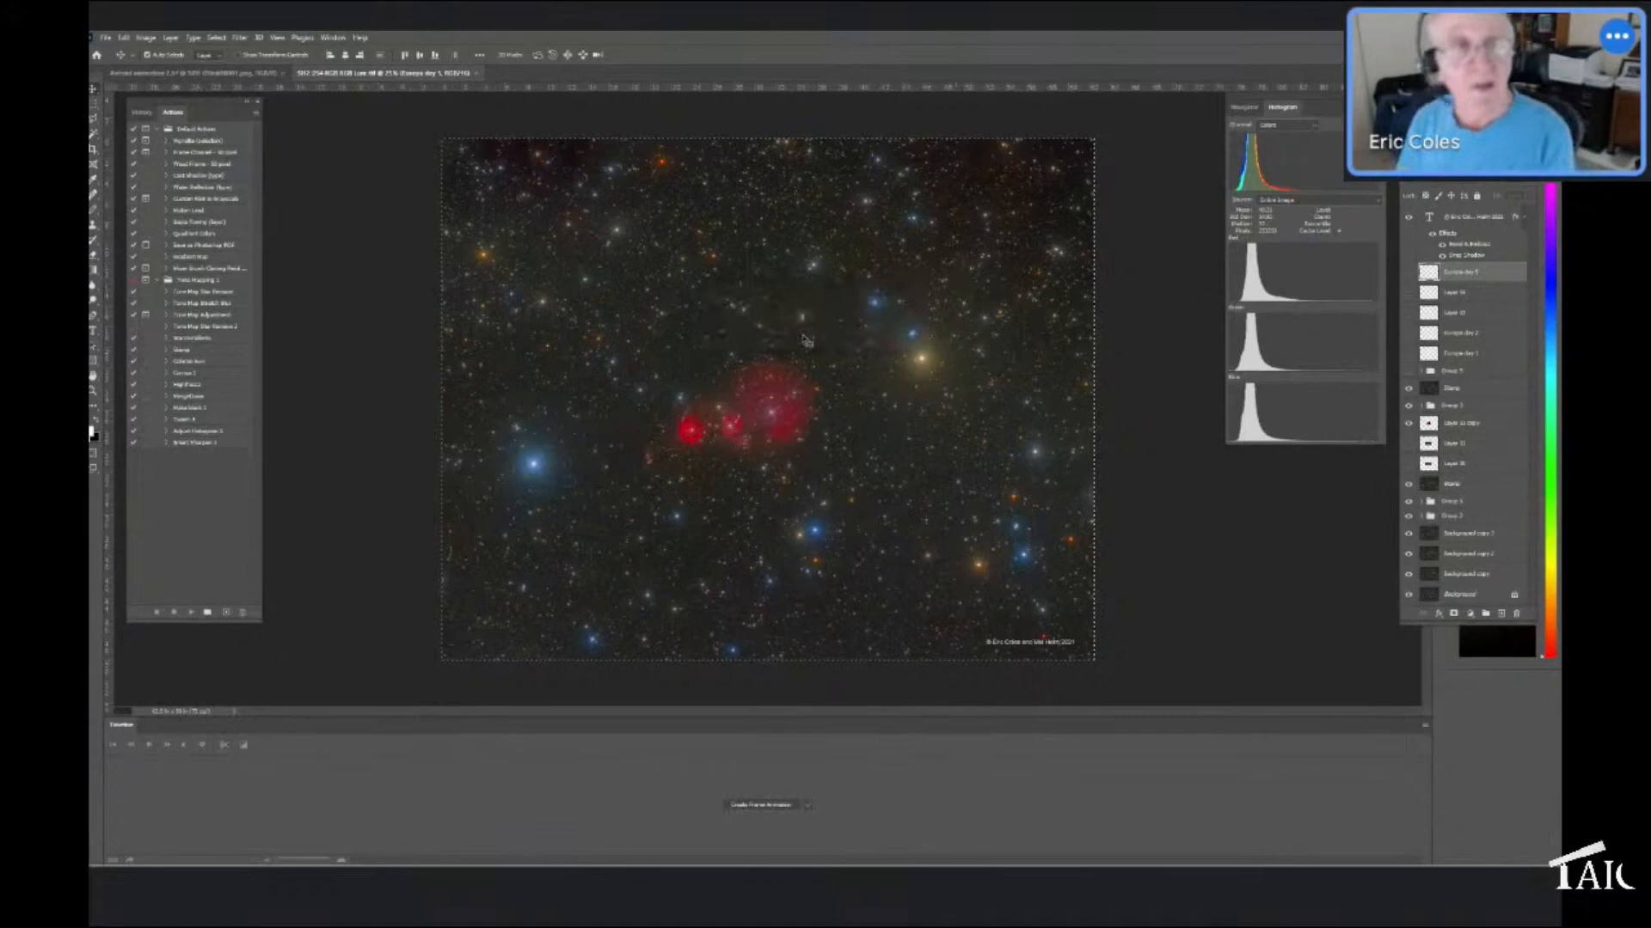
pyautogui.click(143, 74)
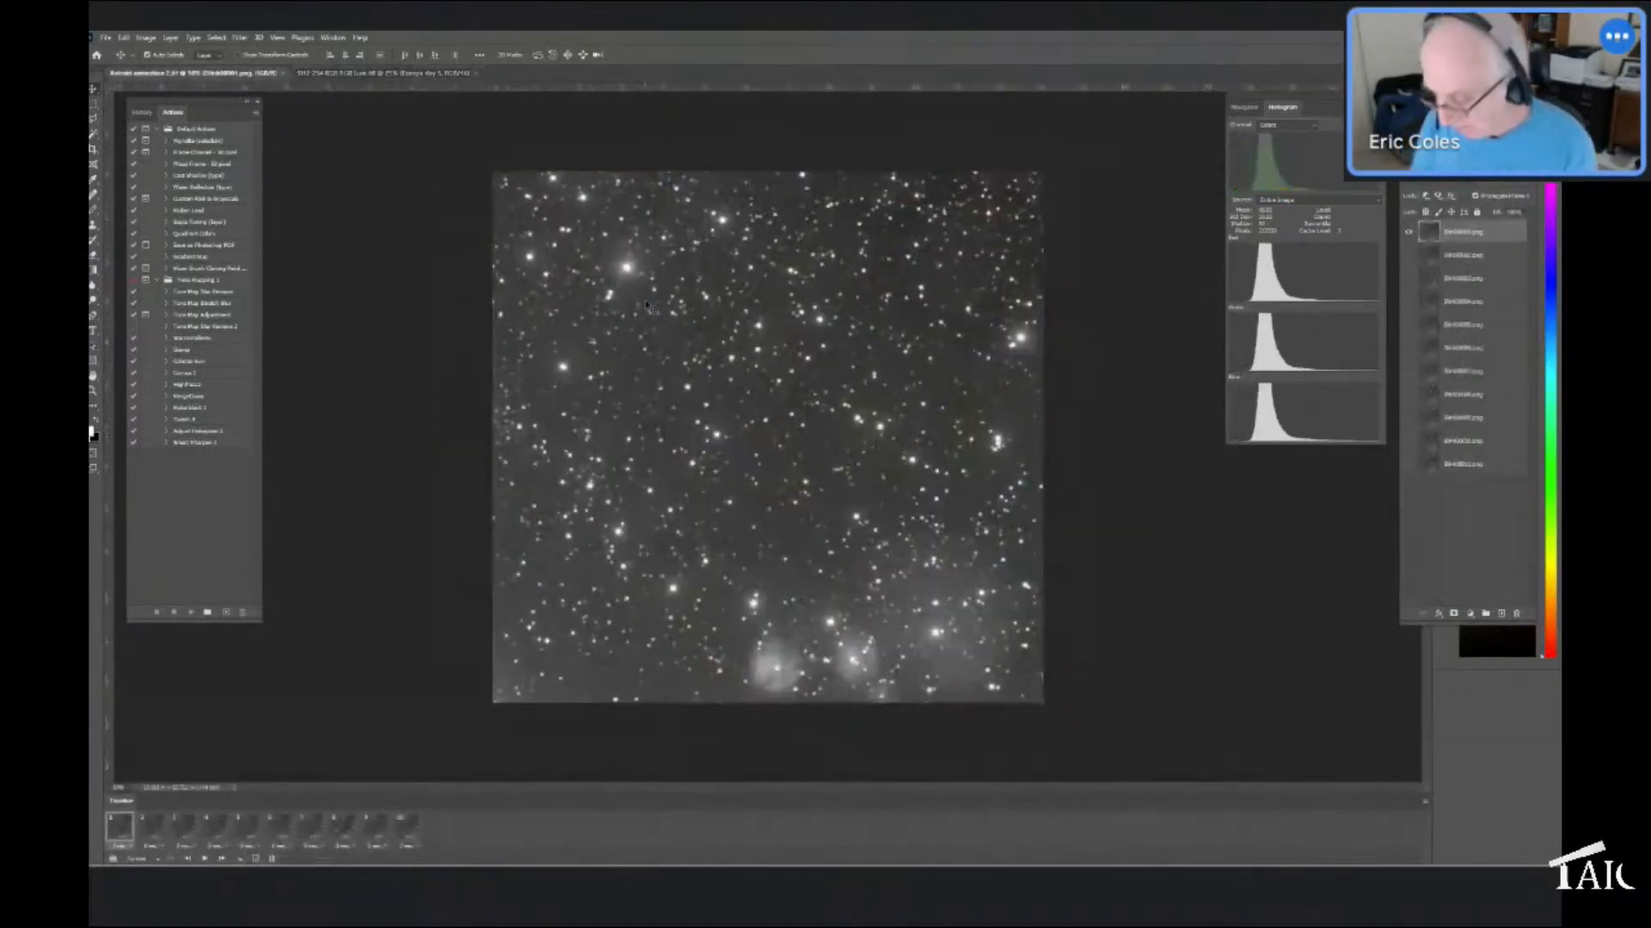
pyautogui.hotkey('ctrl', 'v')
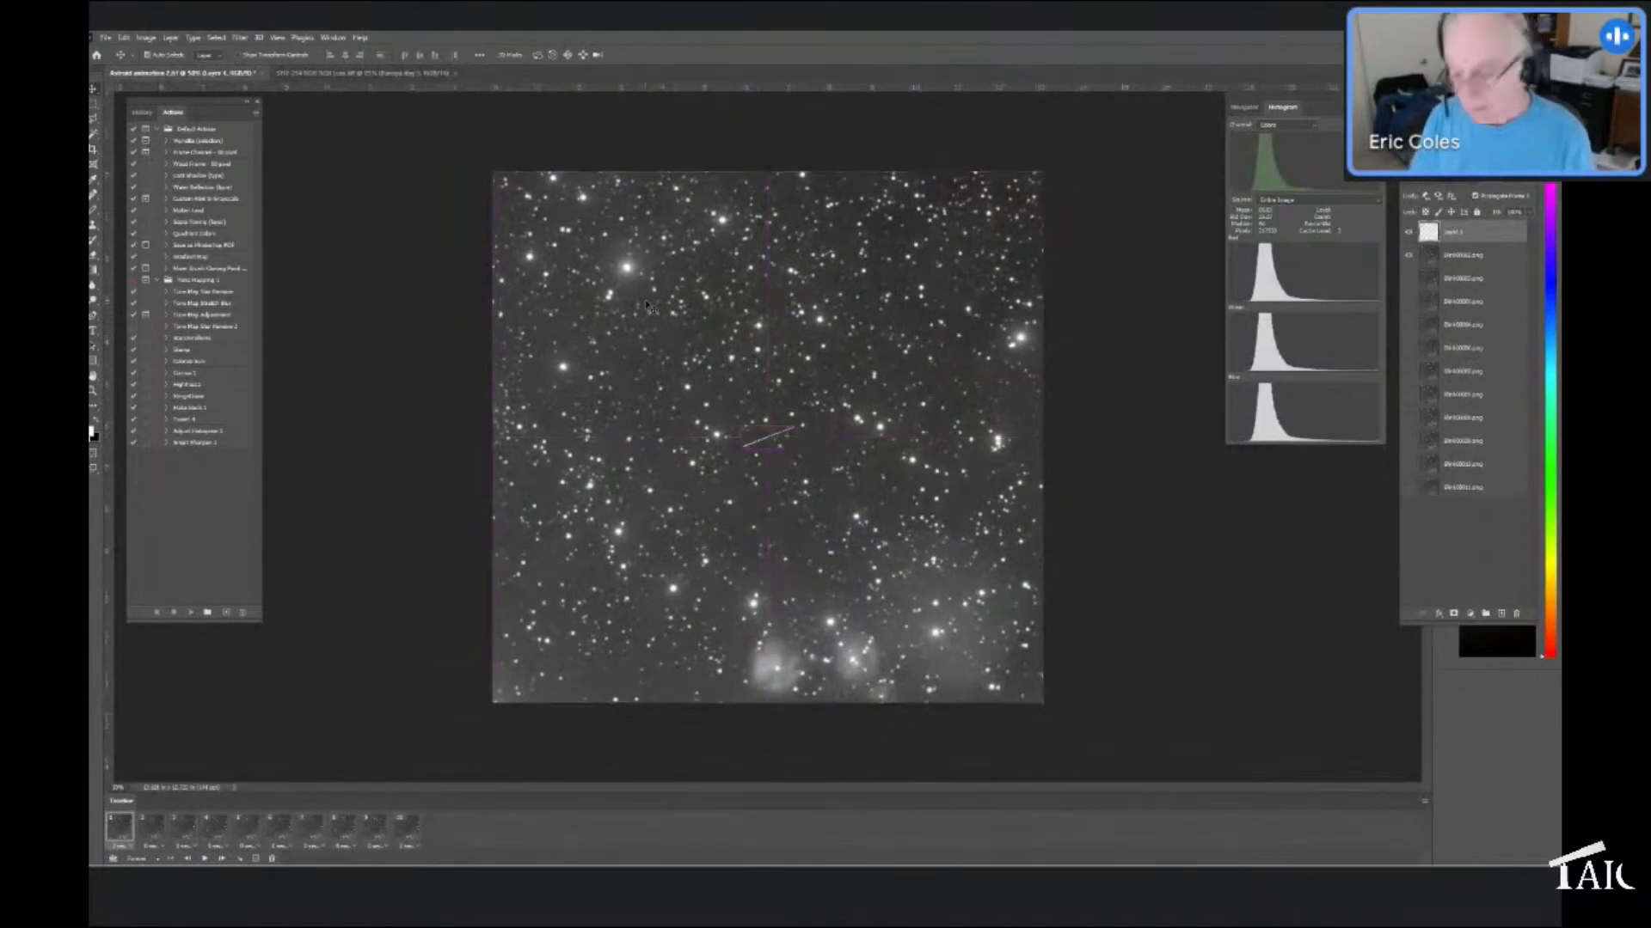
pyautogui.press('ctrl')
pyautogui.hotkey('ctrl', 'z')
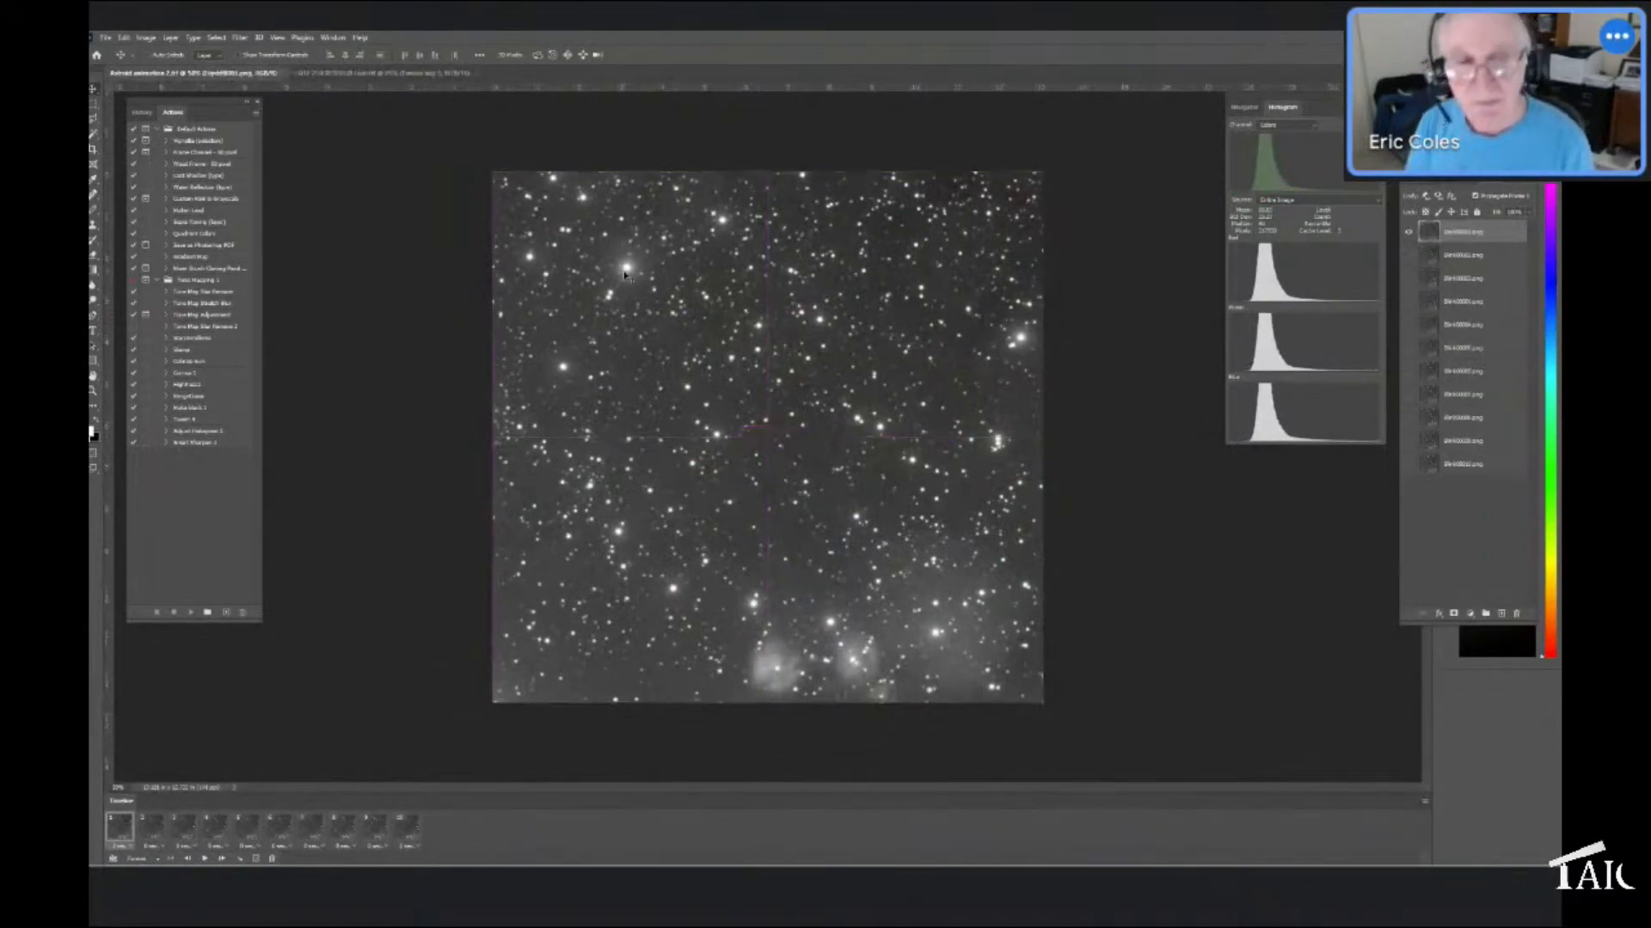
pyautogui.click(329, 75)
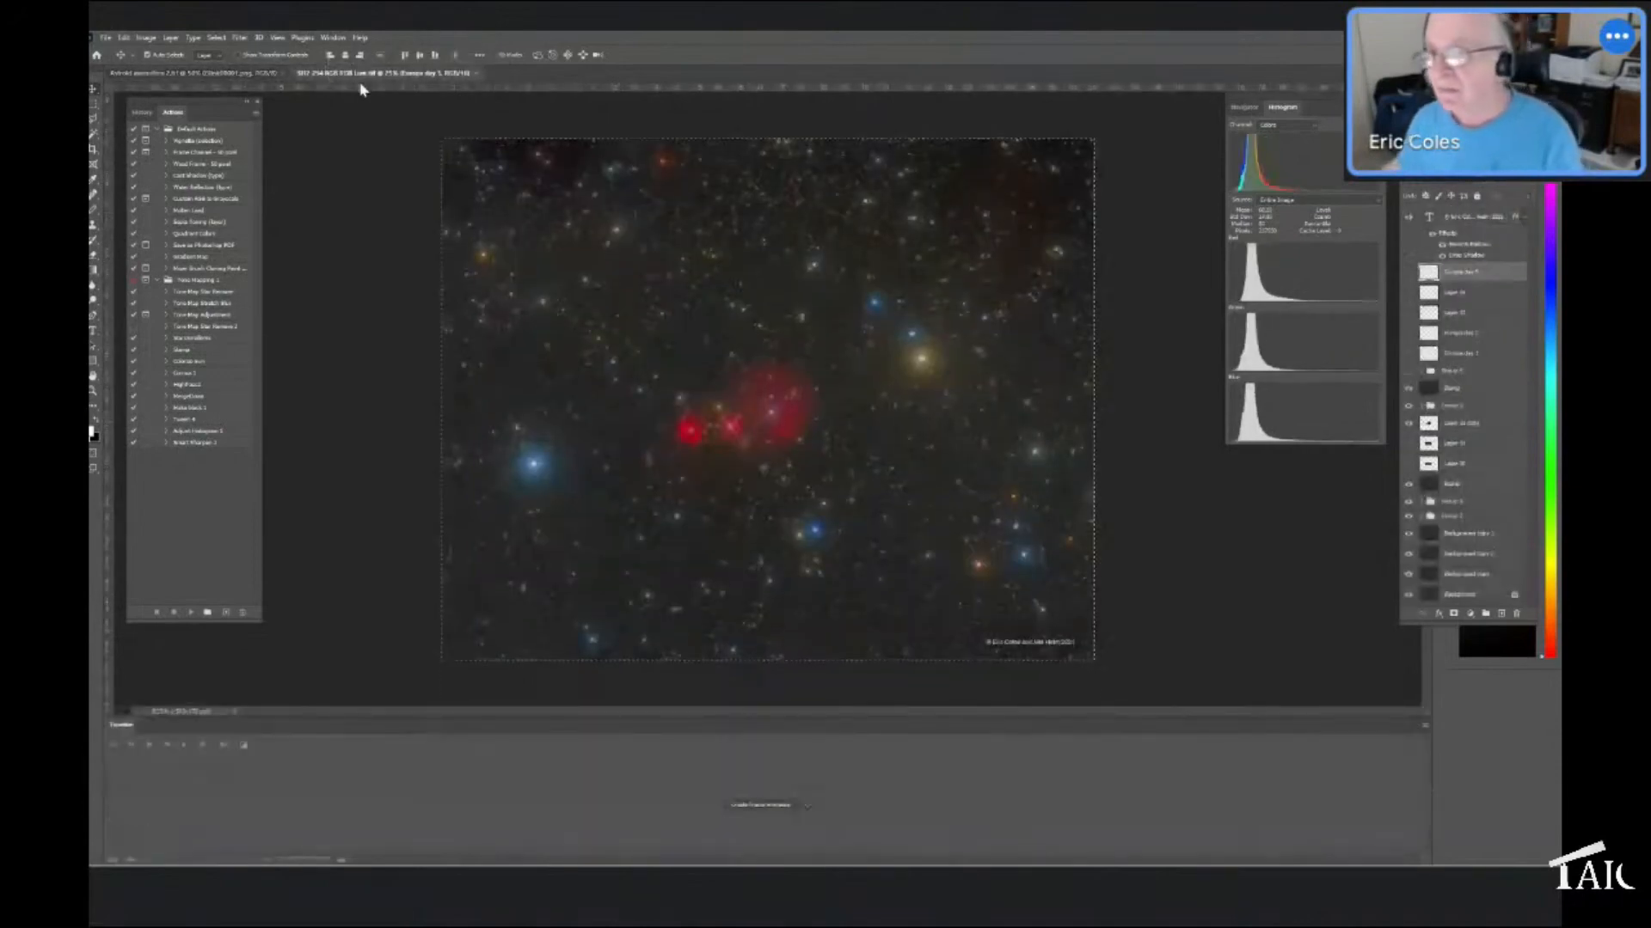
# Hide the copyright text layer and flatten the colour image, discarding its hidden layers
pyautogui.click(1410, 219)
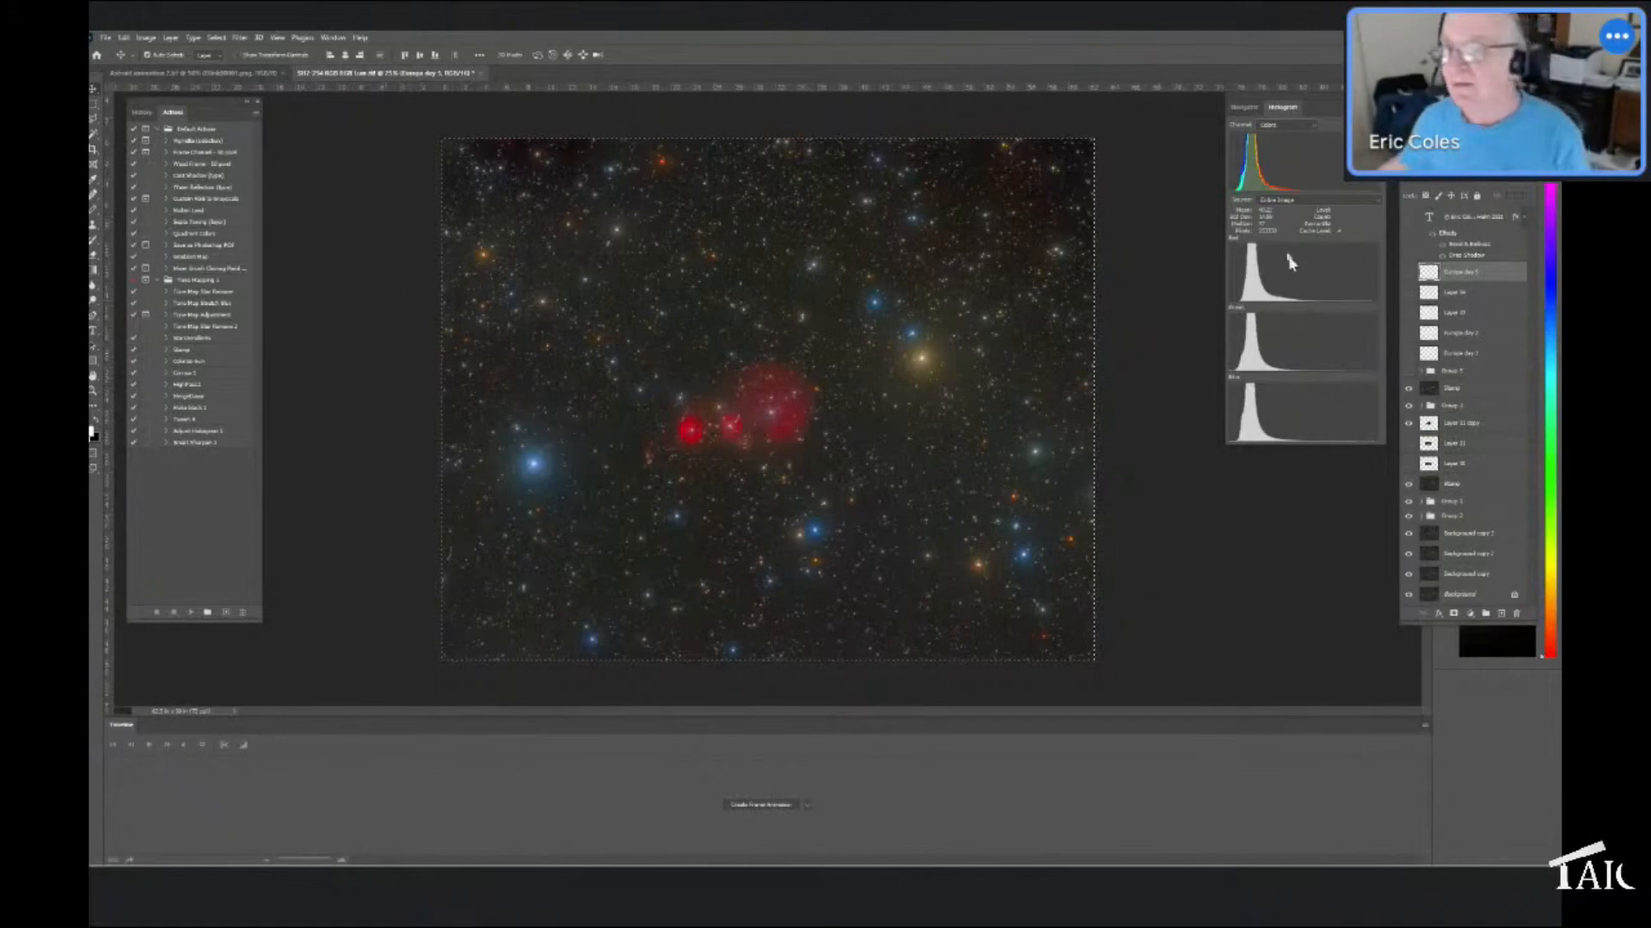
pyautogui.rightClick(1504, 272)
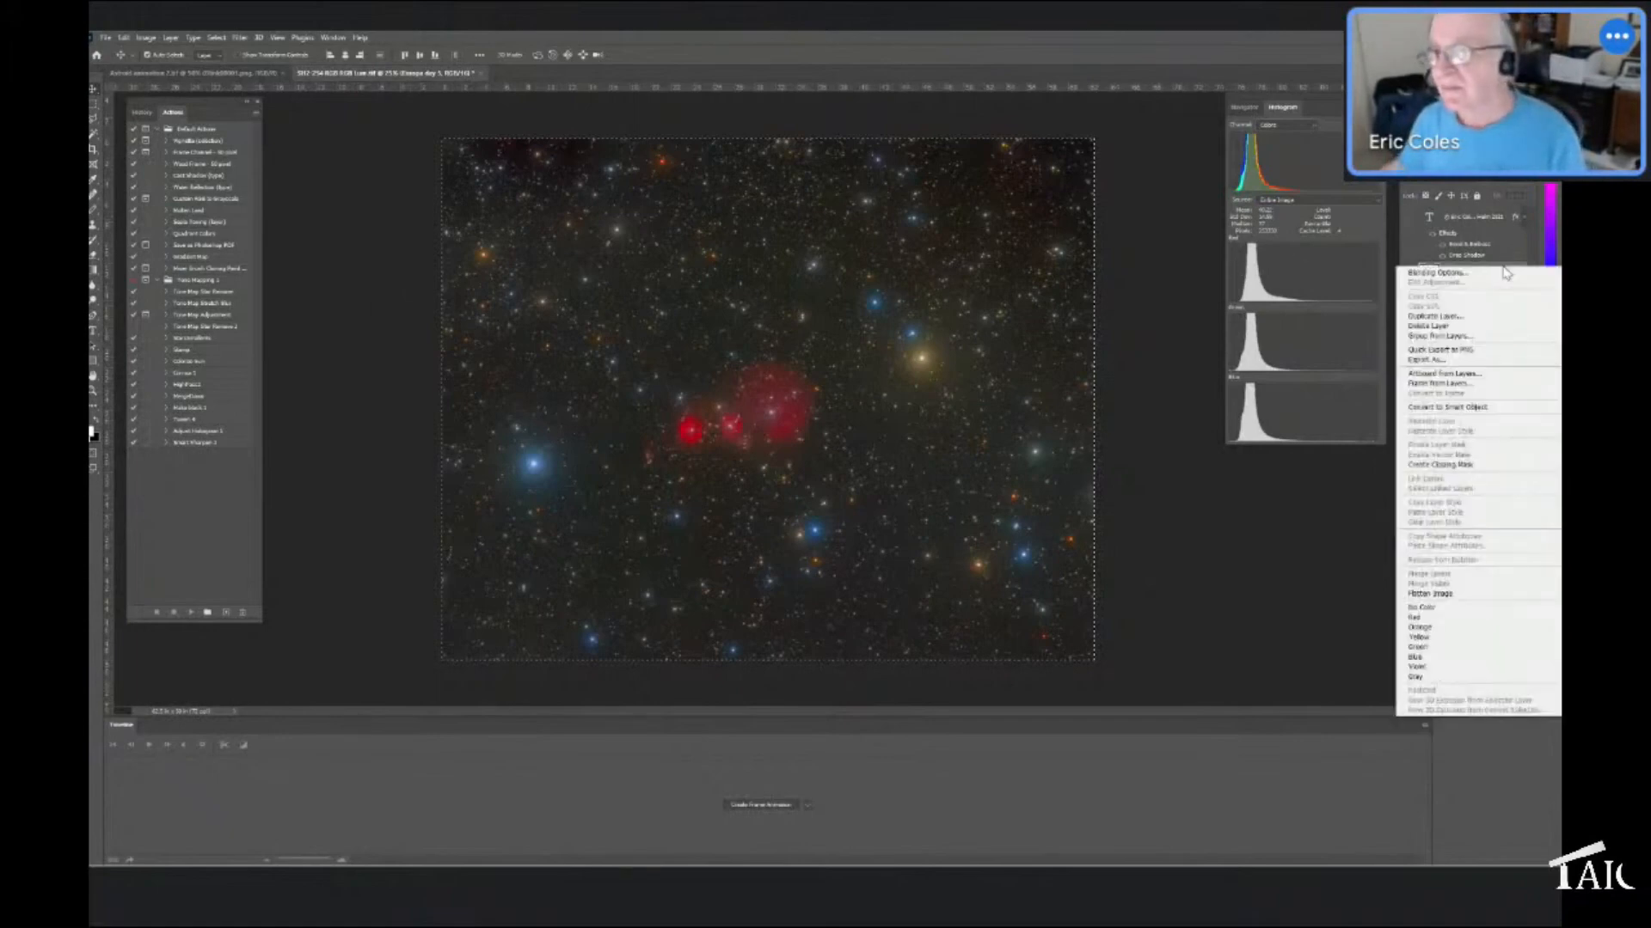
pyautogui.click(1432, 594)
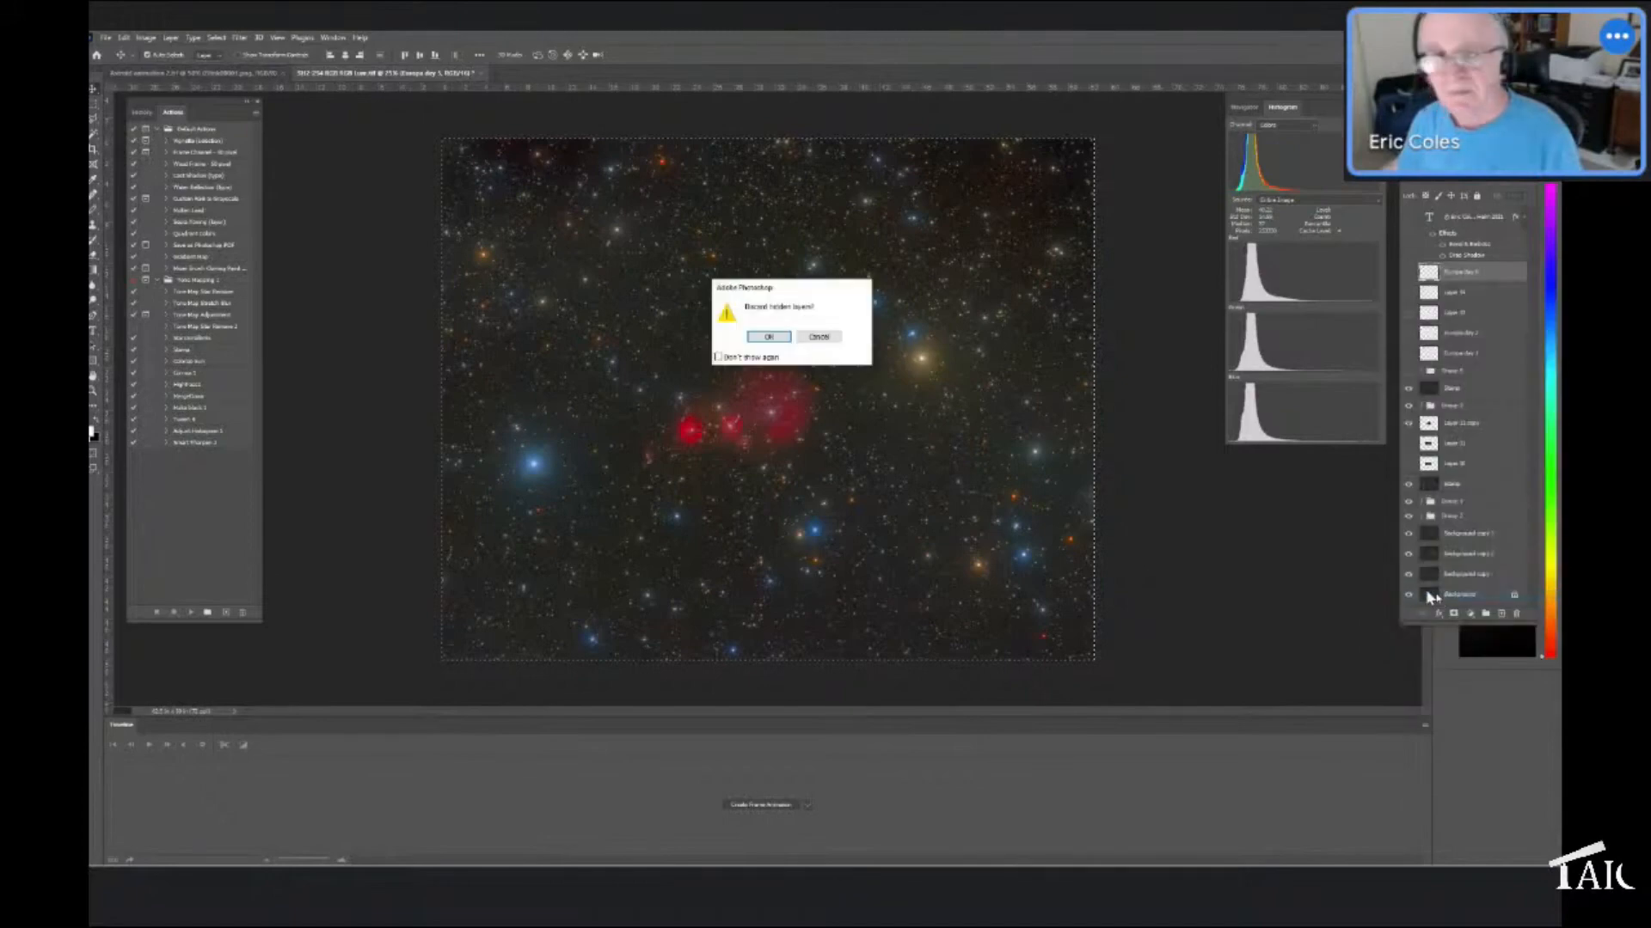
pyautogui.click(769, 336)
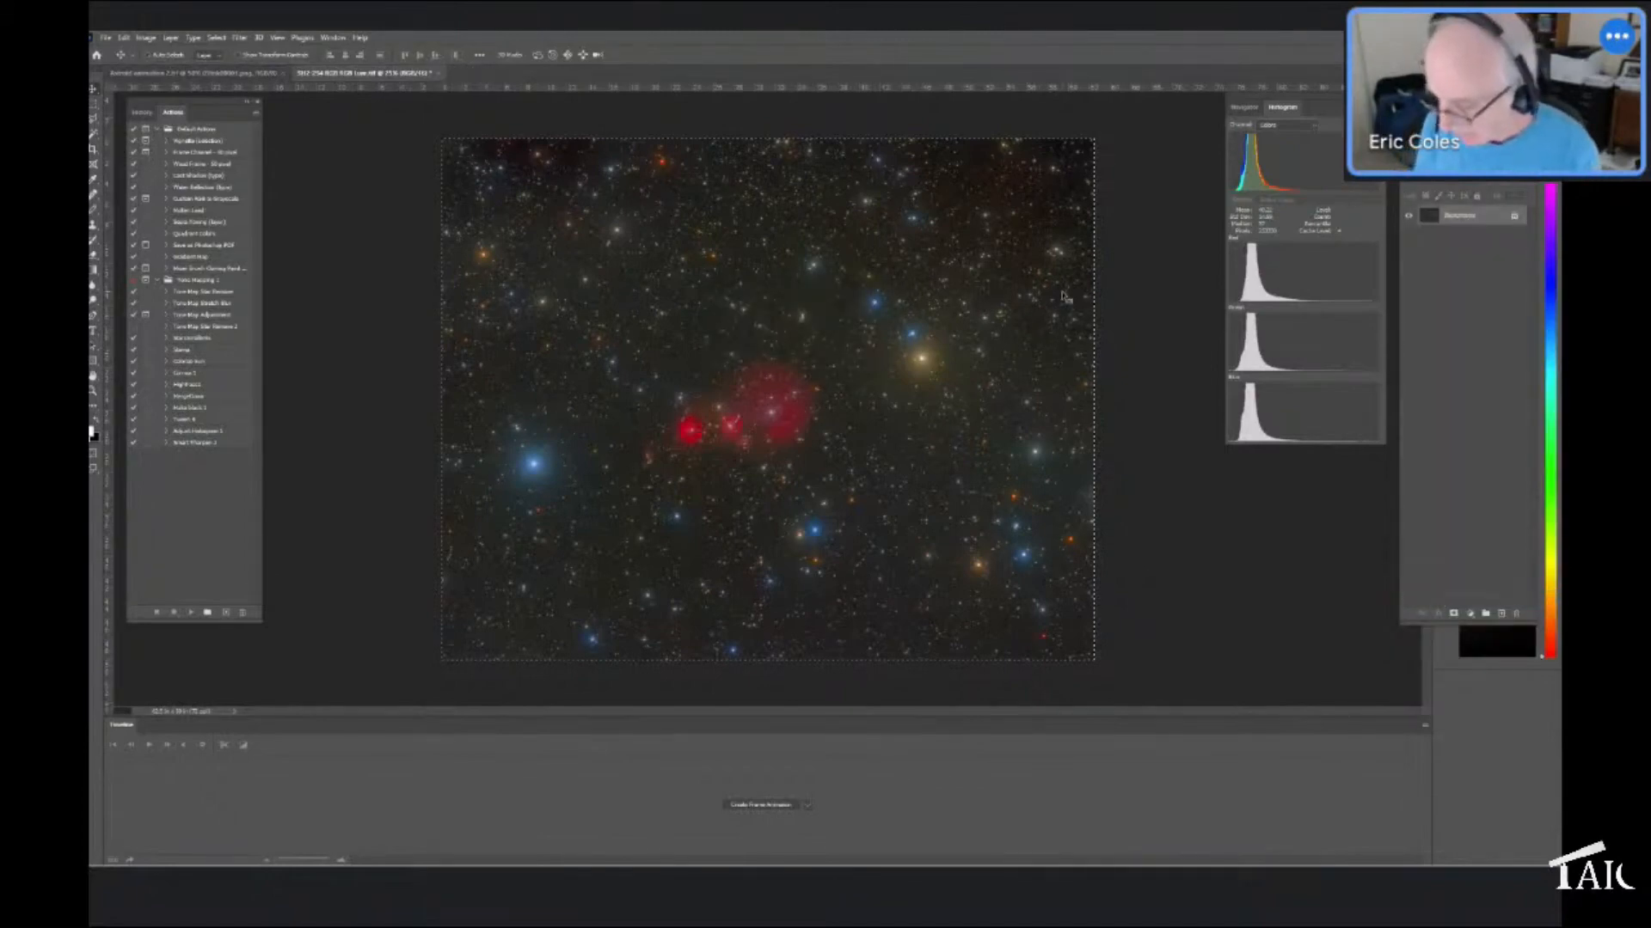
# Paste the flattened colour image over the asteroid animation and align its stars with the frame beneath at reduced opacity
pyautogui.click(240, 73)
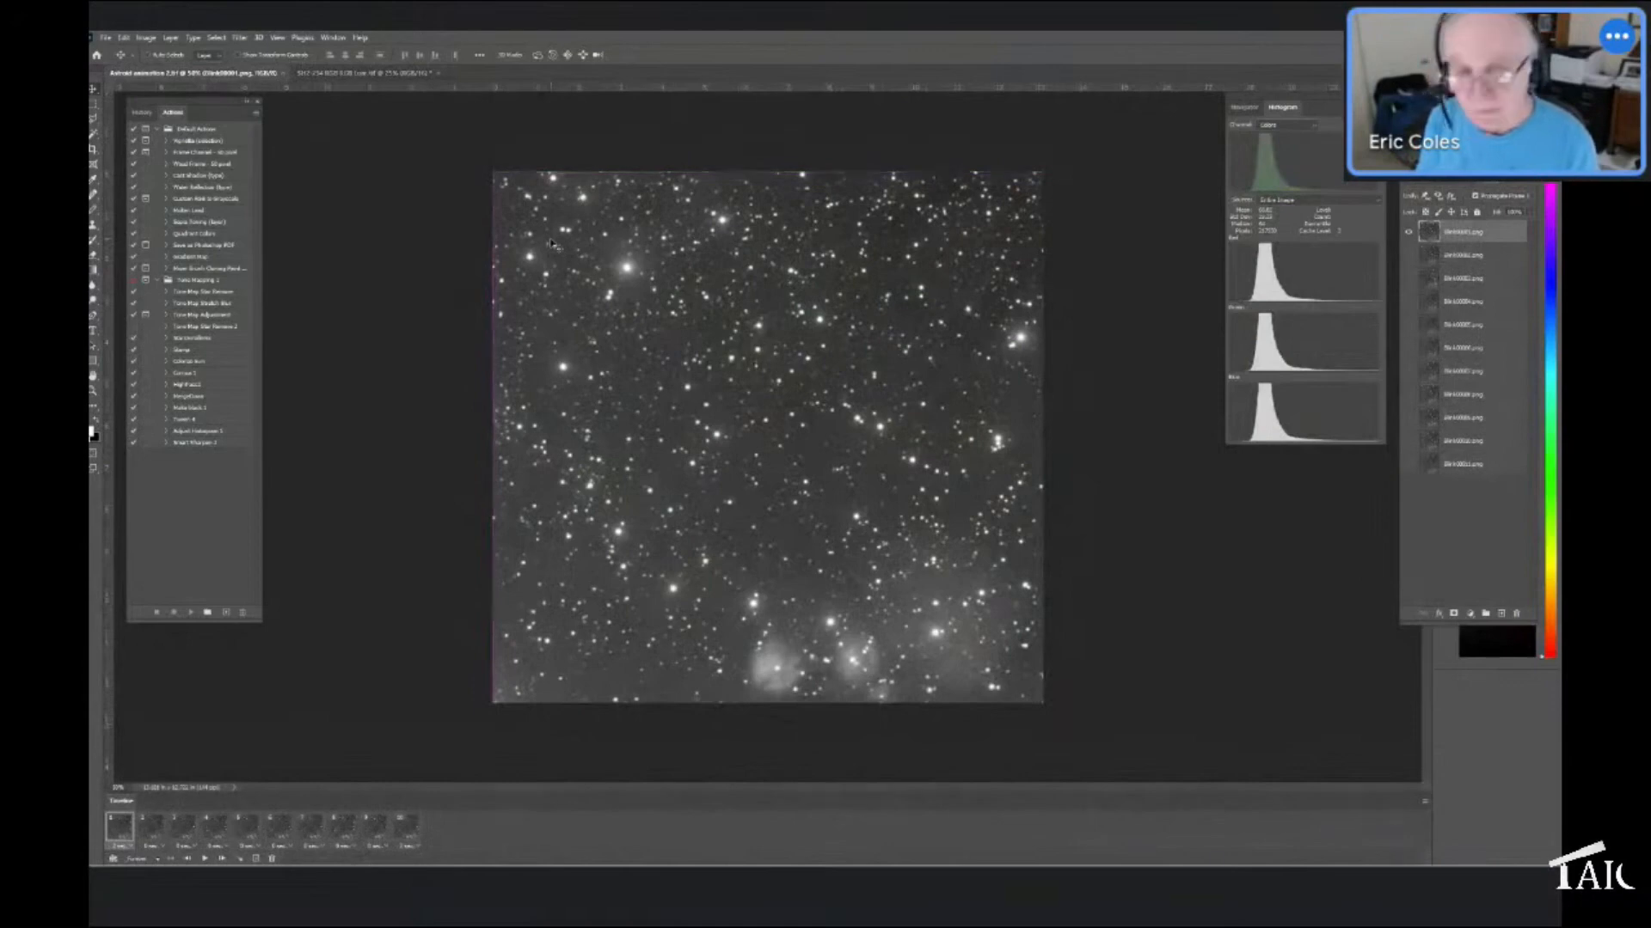
pyautogui.hotkey('ctrl', 'v')
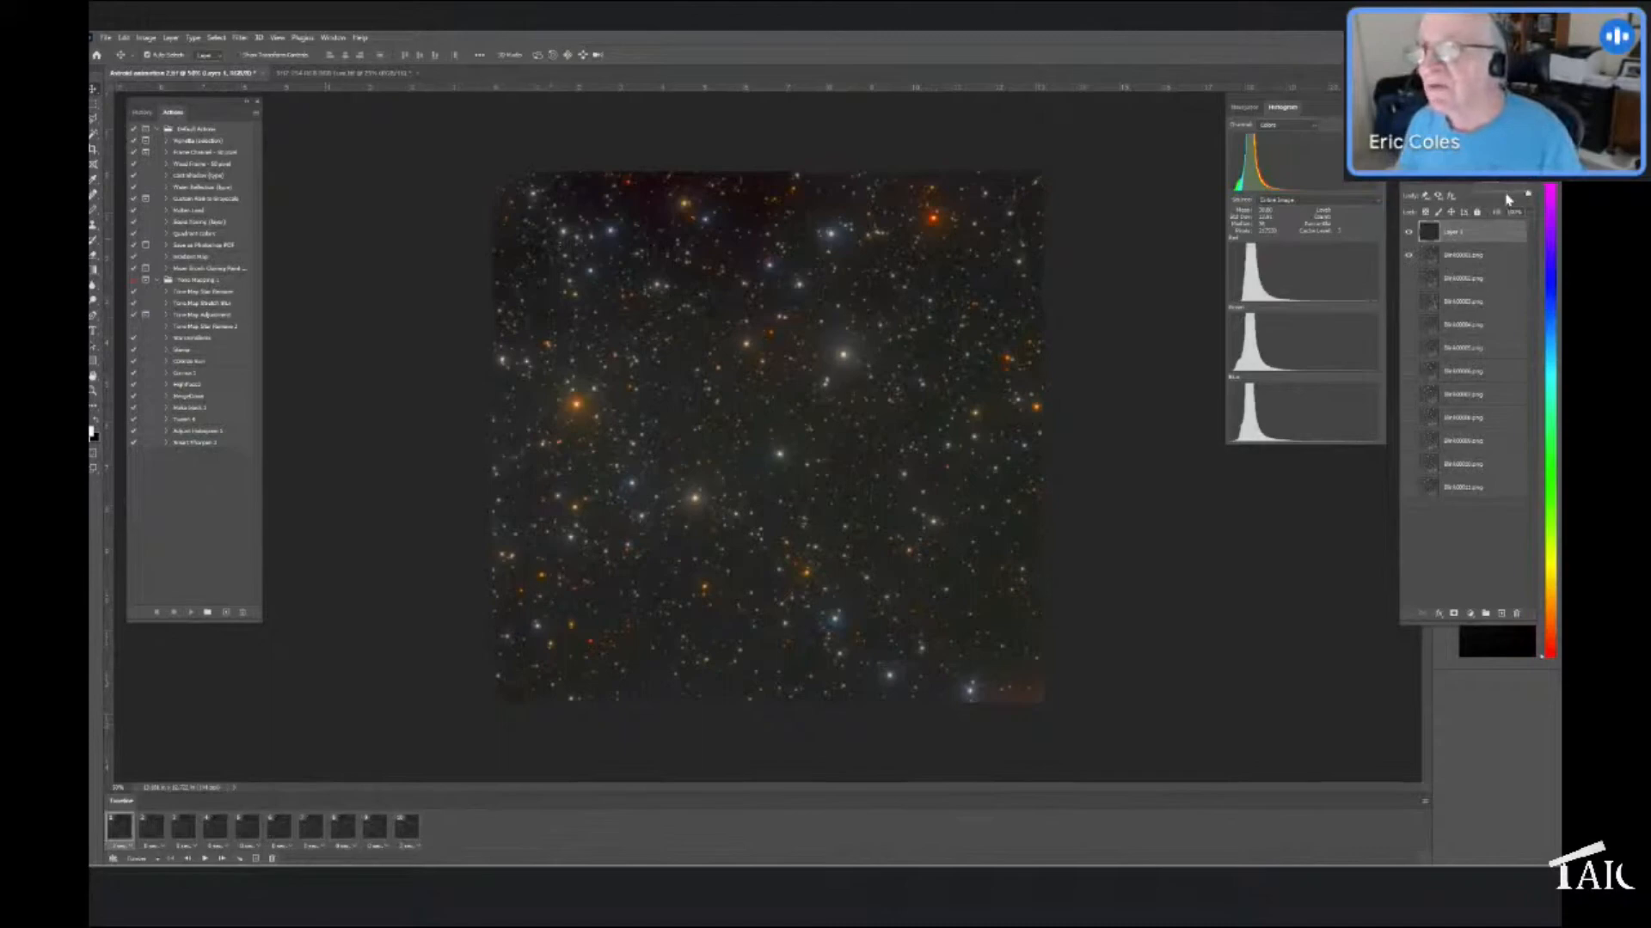
pyautogui.click(1505, 194)
pyautogui.moveTo(858, 534); pyautogui.dragTo(646, 438)
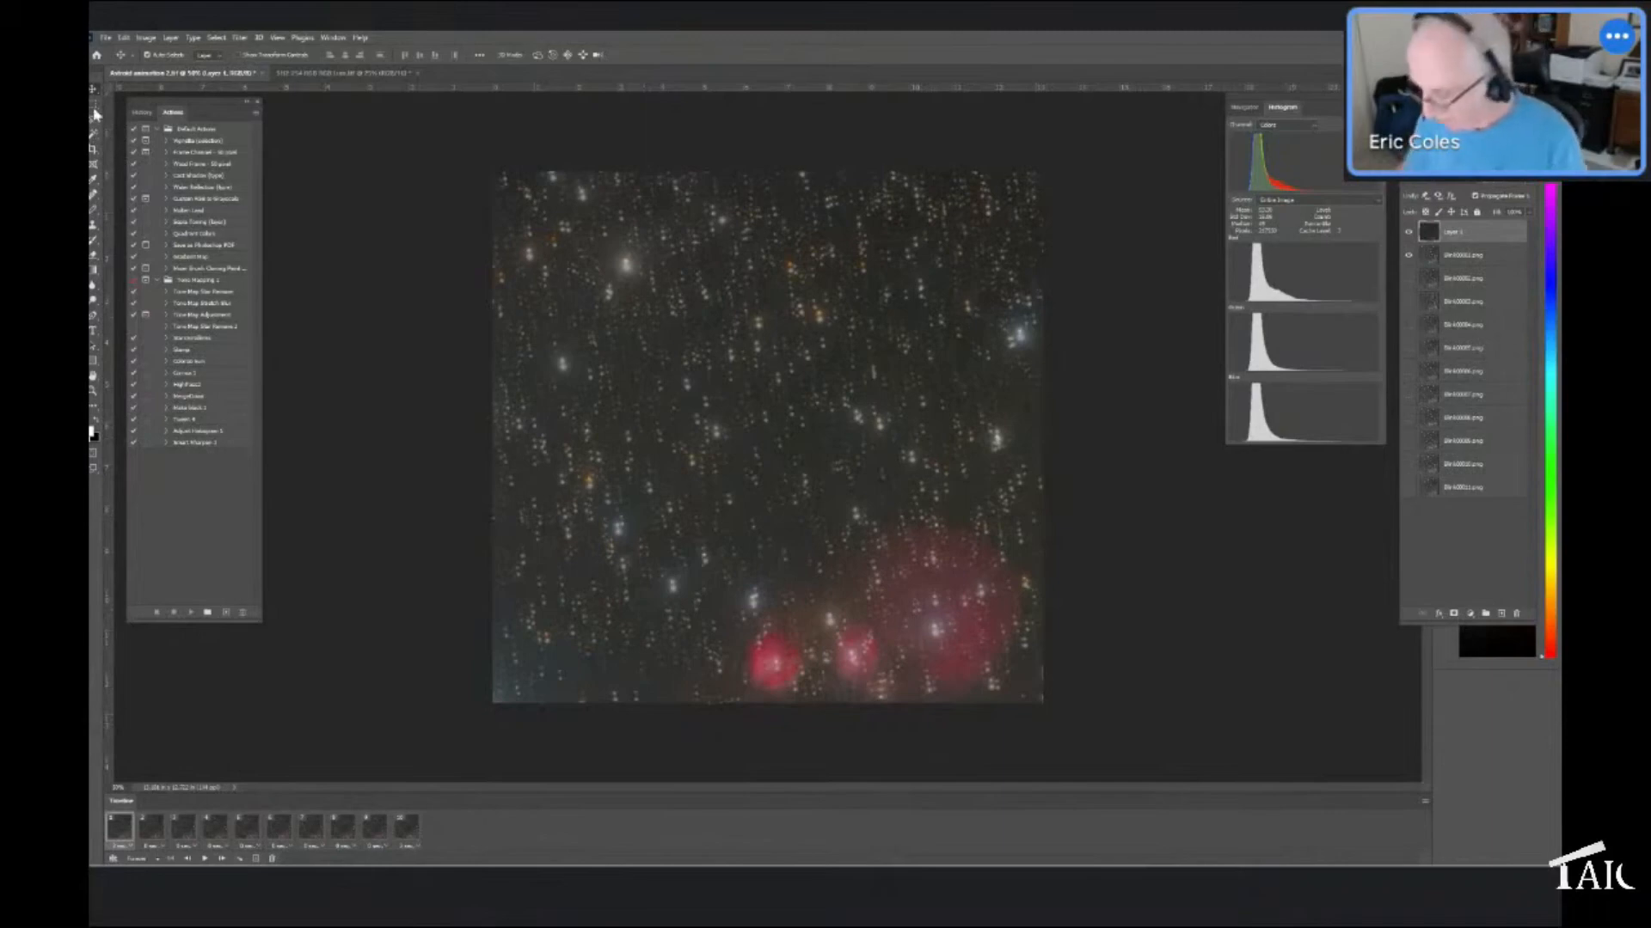
pyautogui.hotkey('shift', 'Down')
pyautogui.hotkey('shift', 'Down')
pyautogui.hotkey('shift', 'Down')
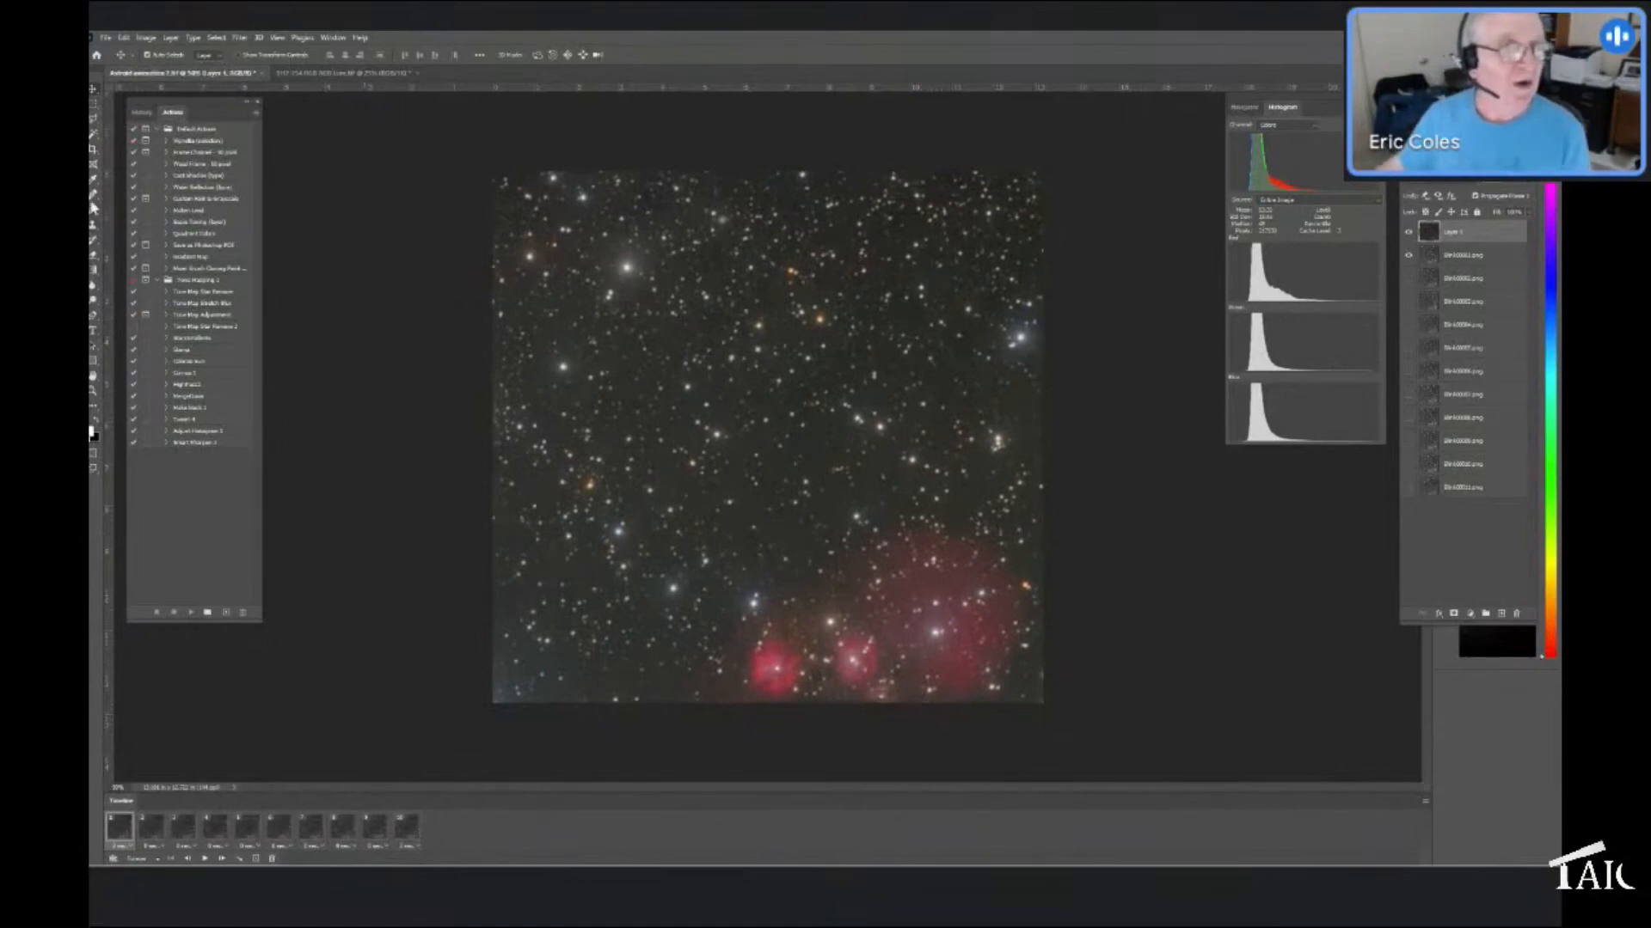
# Toggle the pasted colour layer off and on to compare its star alignment with the asteroid frame
pyautogui.click(94, 153)
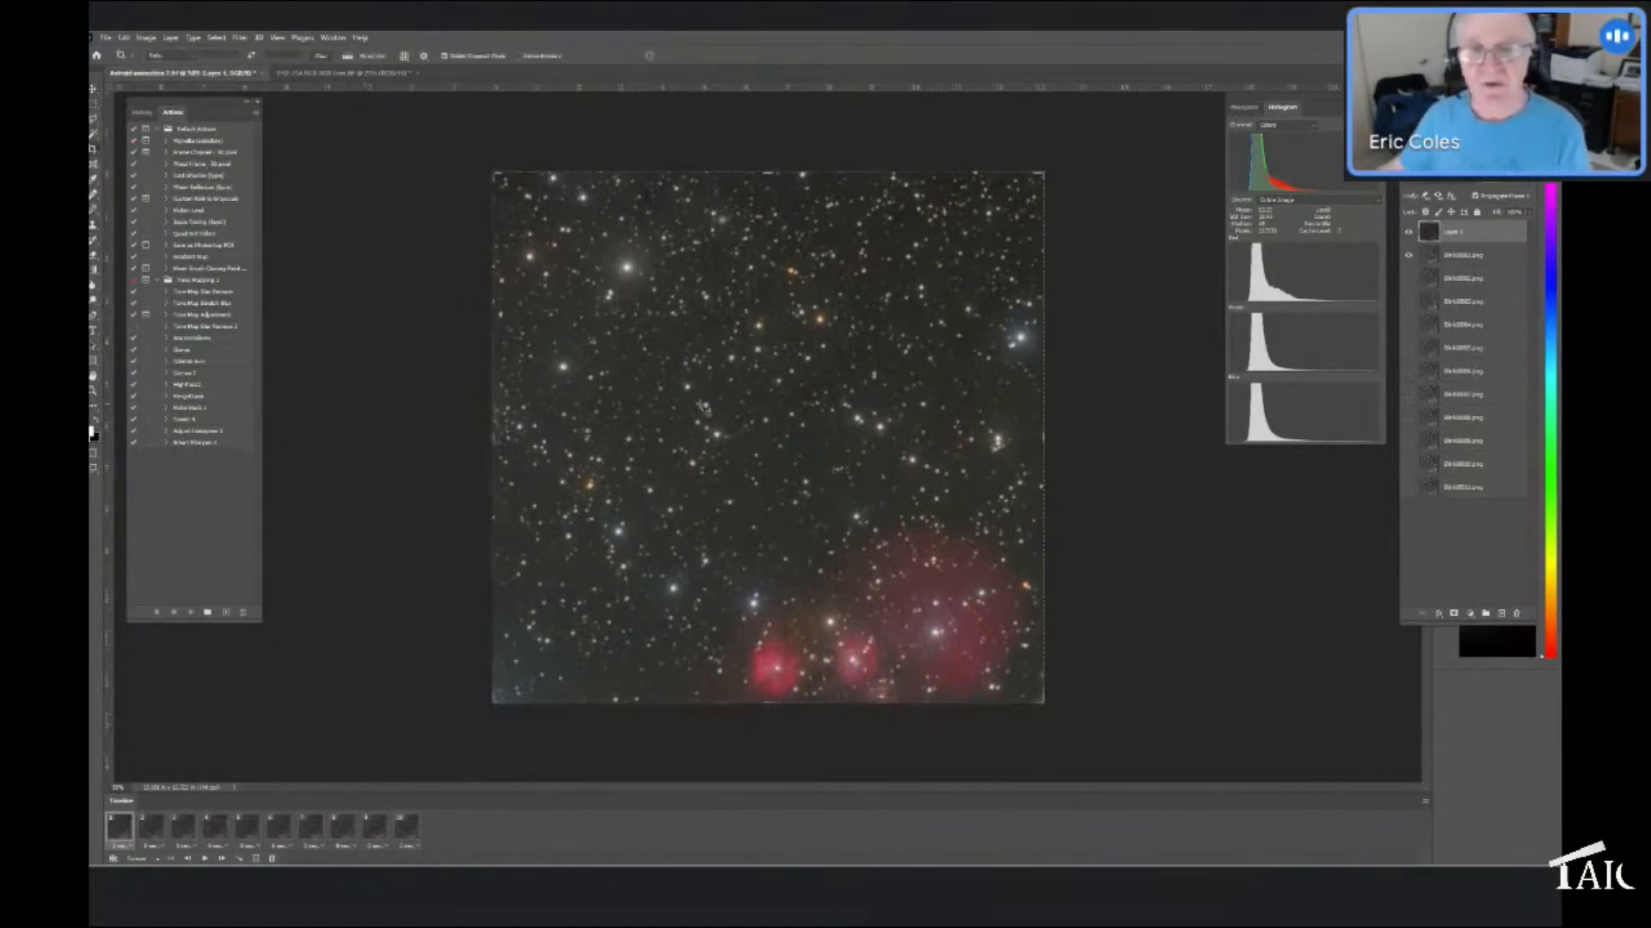
pyautogui.moveTo(698, 404); pyautogui.dragTo(700, 406)
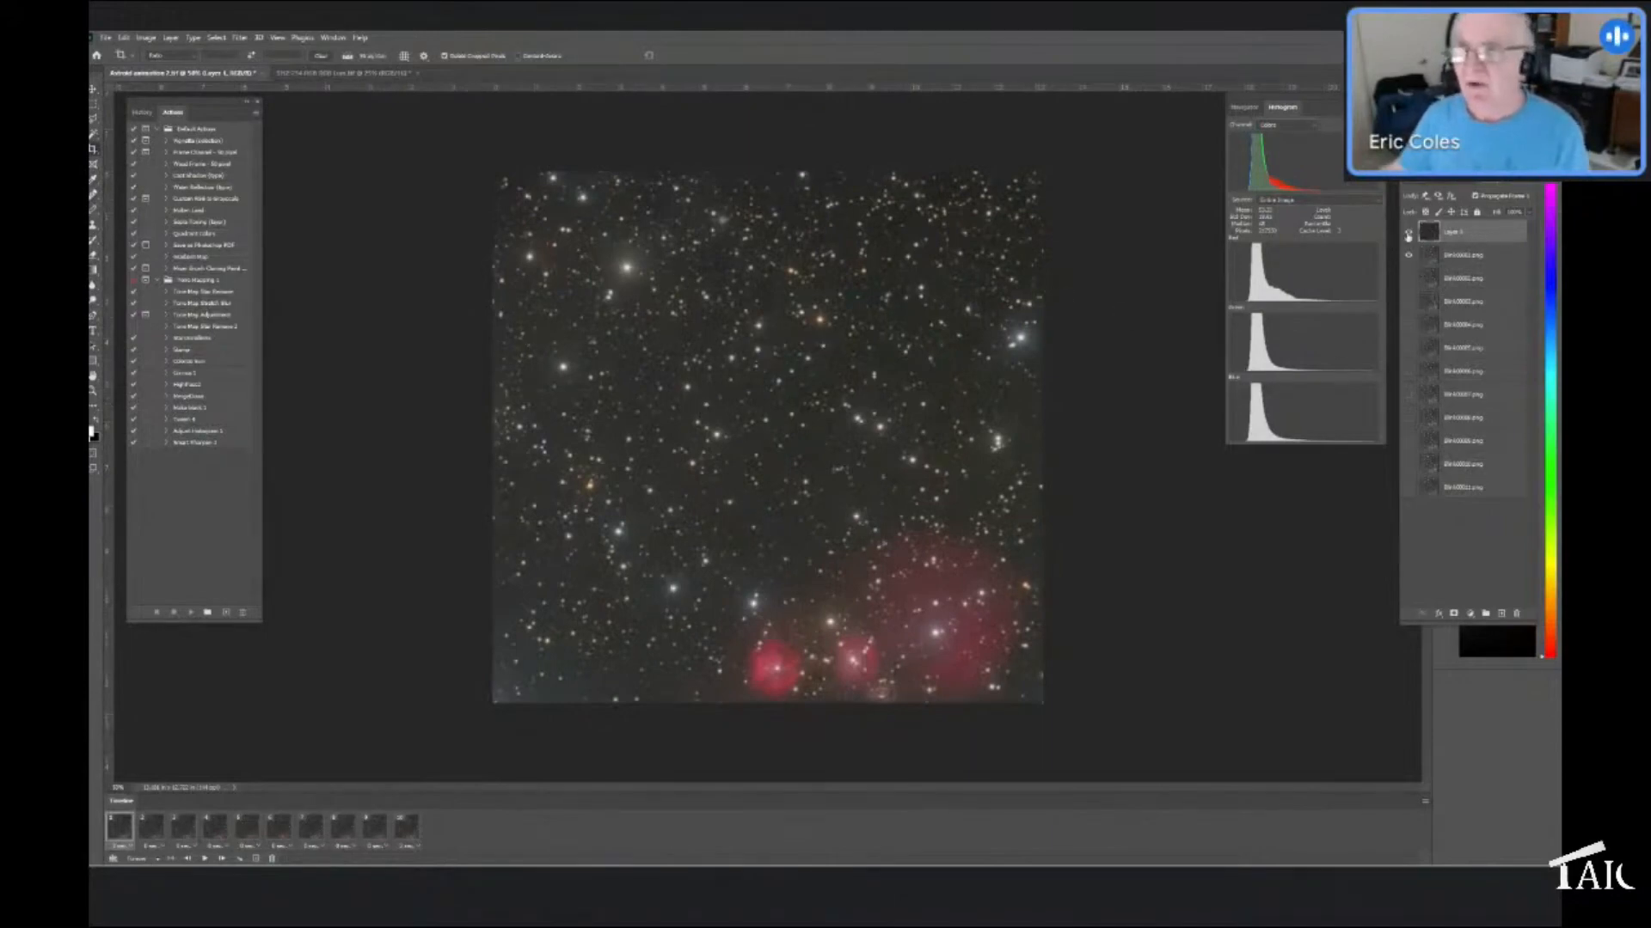
pyautogui.click(1408, 234)
pyautogui.click(1408, 234)
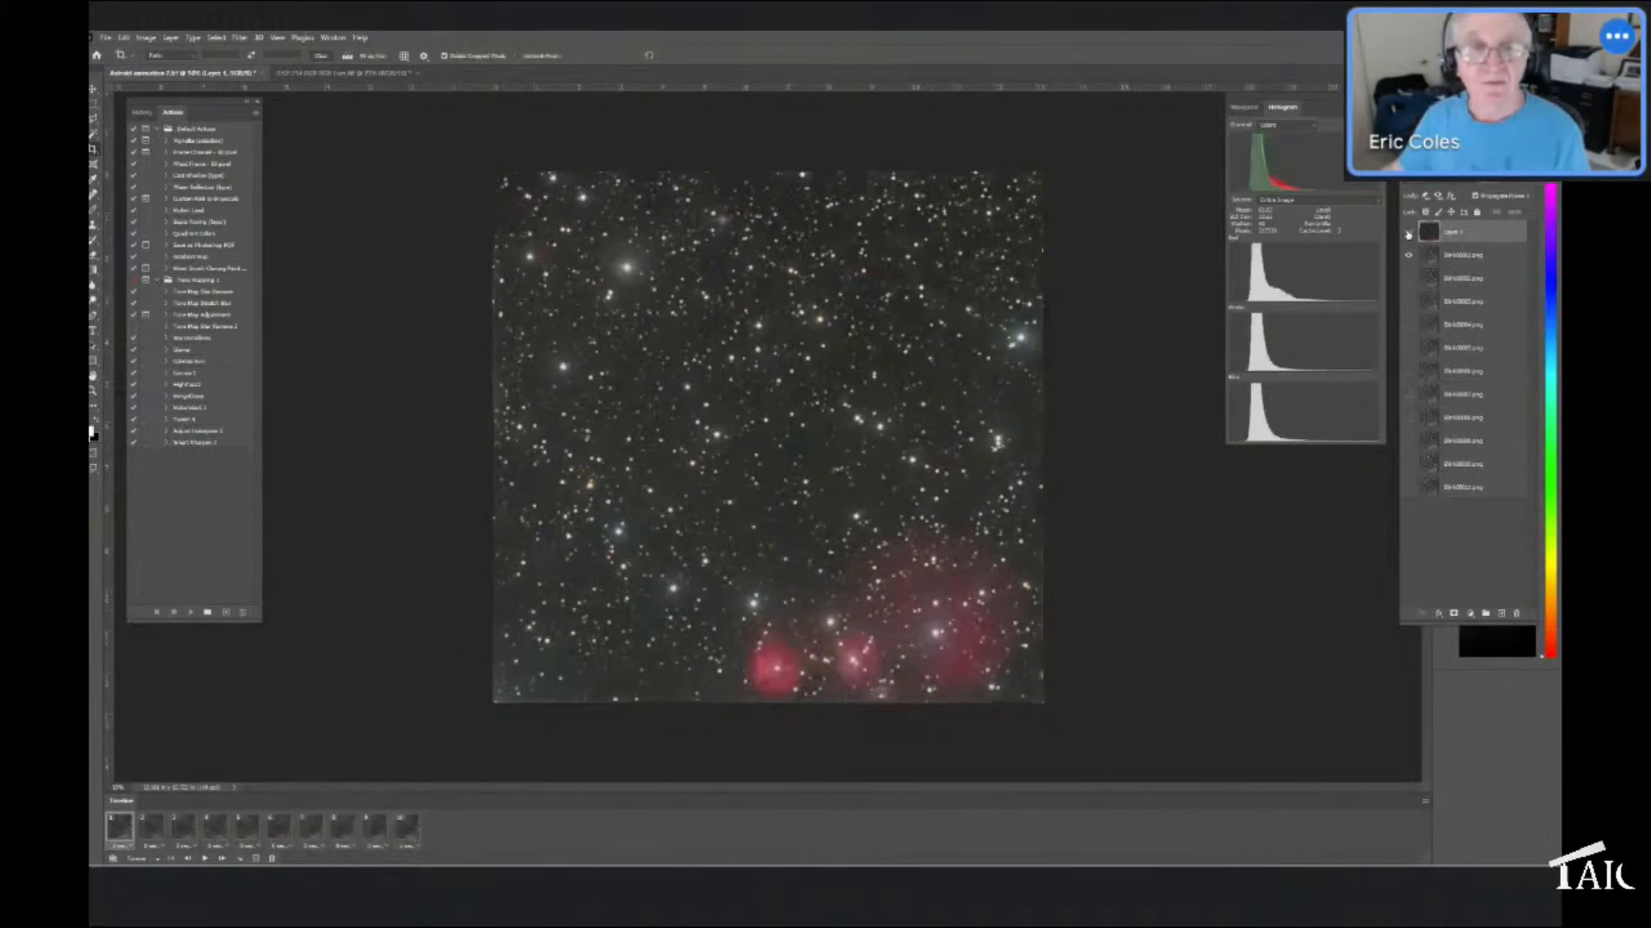
pyautogui.click(1409, 234)
pyautogui.click(1409, 233)
# Set the colour layer to 100% opacity and its blend mode to Color
pyautogui.click(1530, 183)
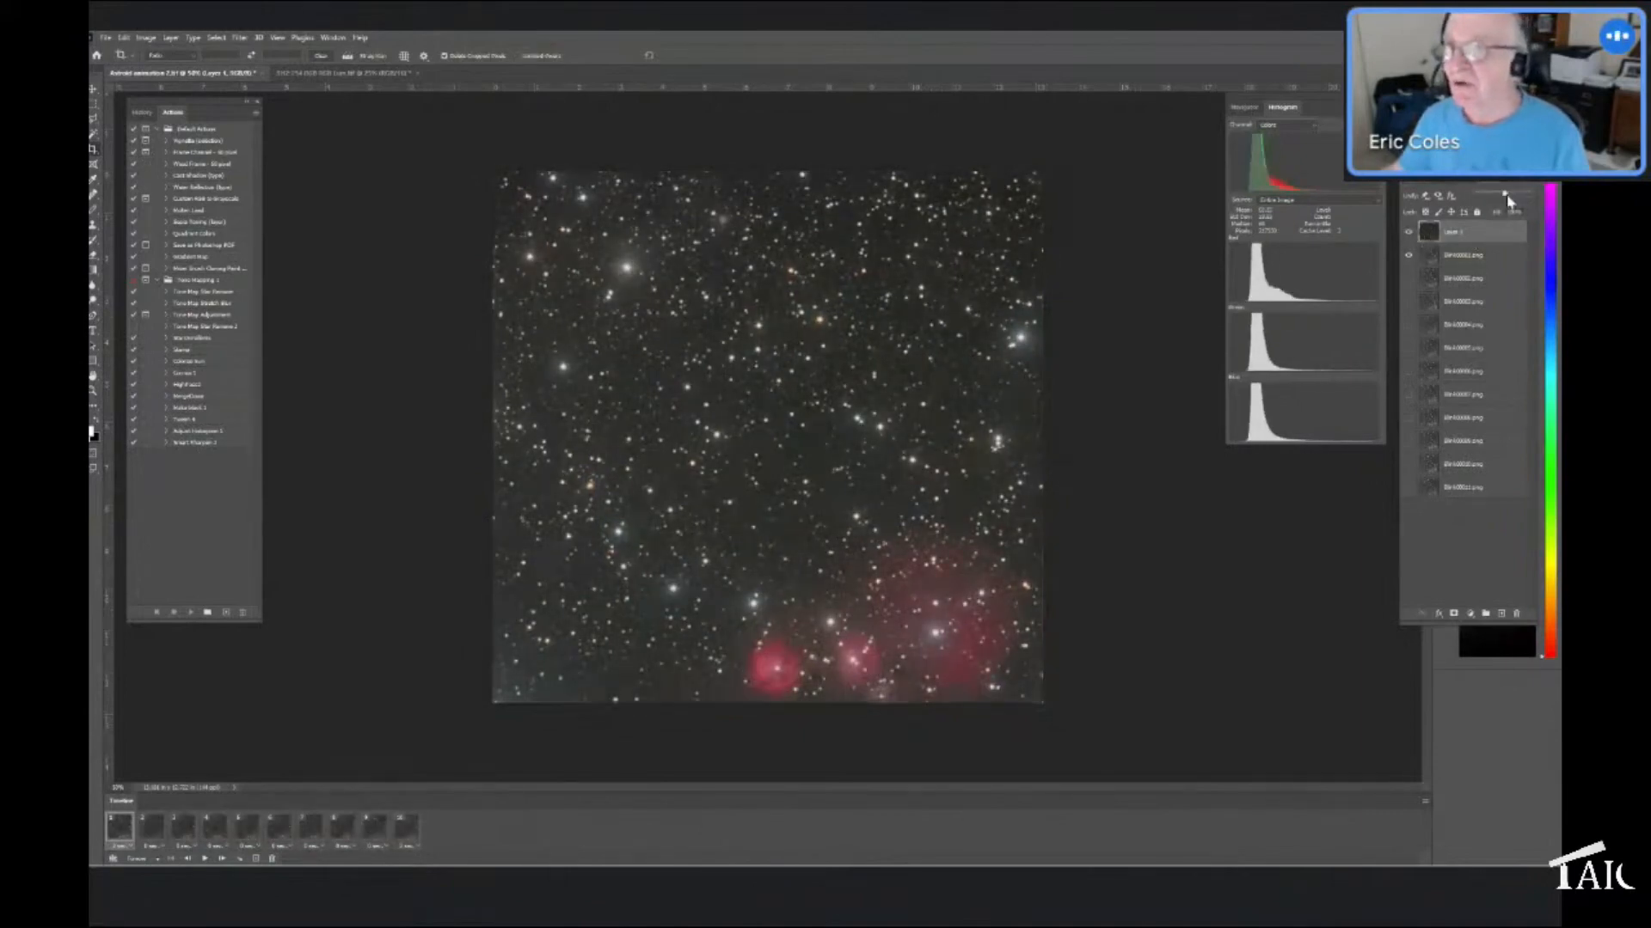
pyautogui.moveTo(1510, 196); pyautogui.dragTo(1530, 196)
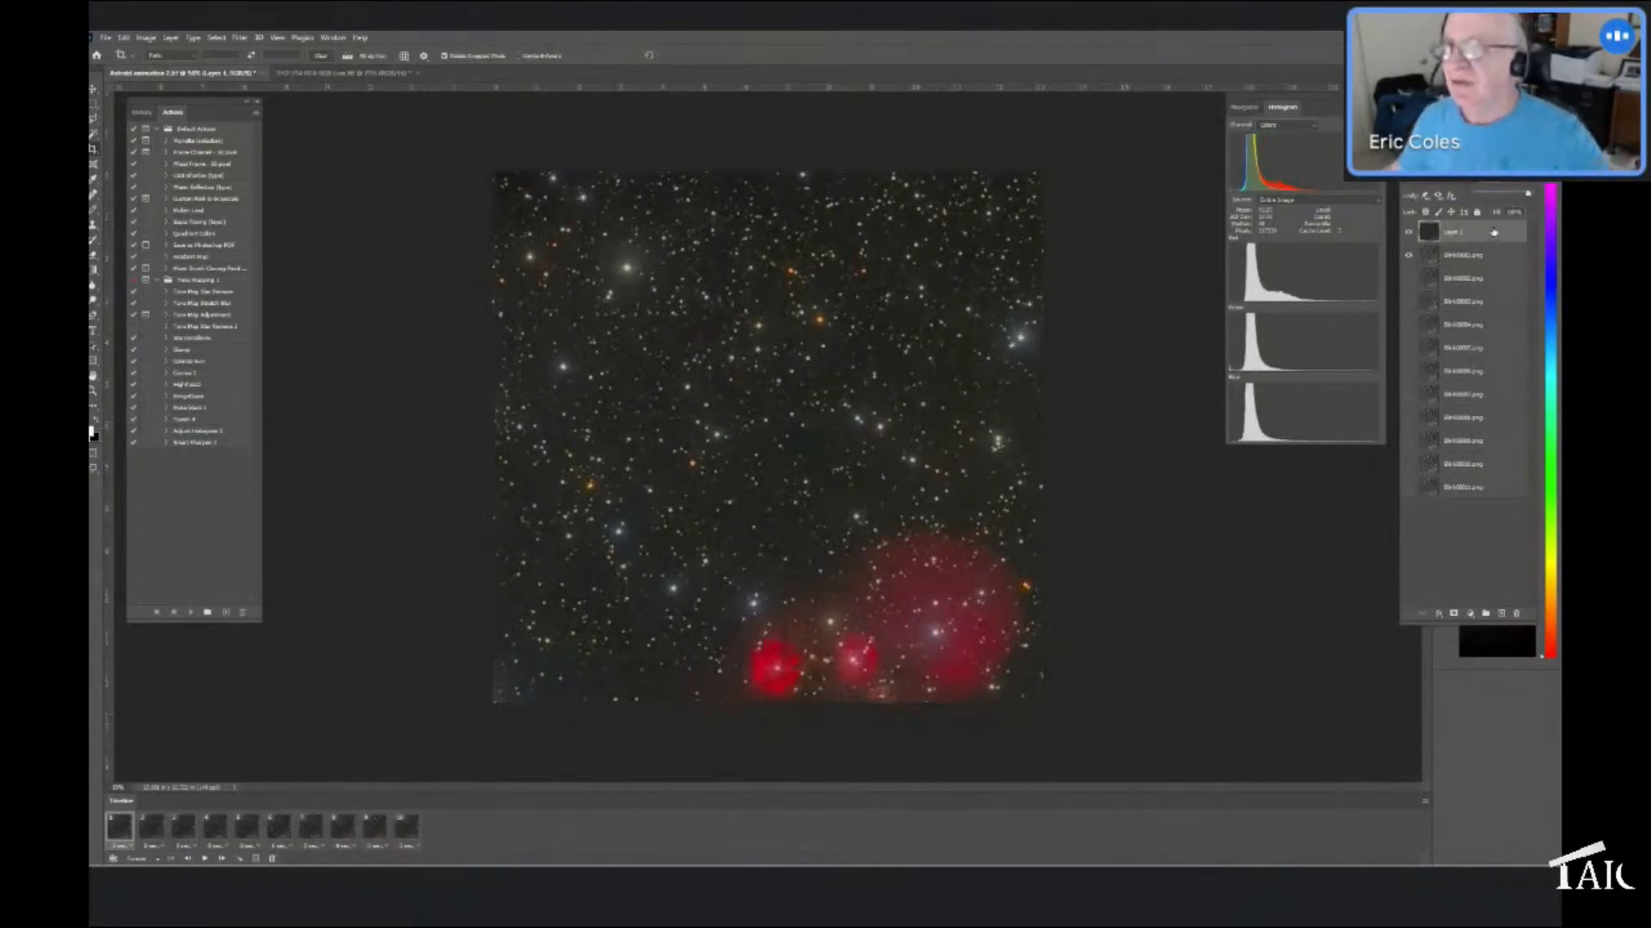
pyautogui.click(1473, 190)
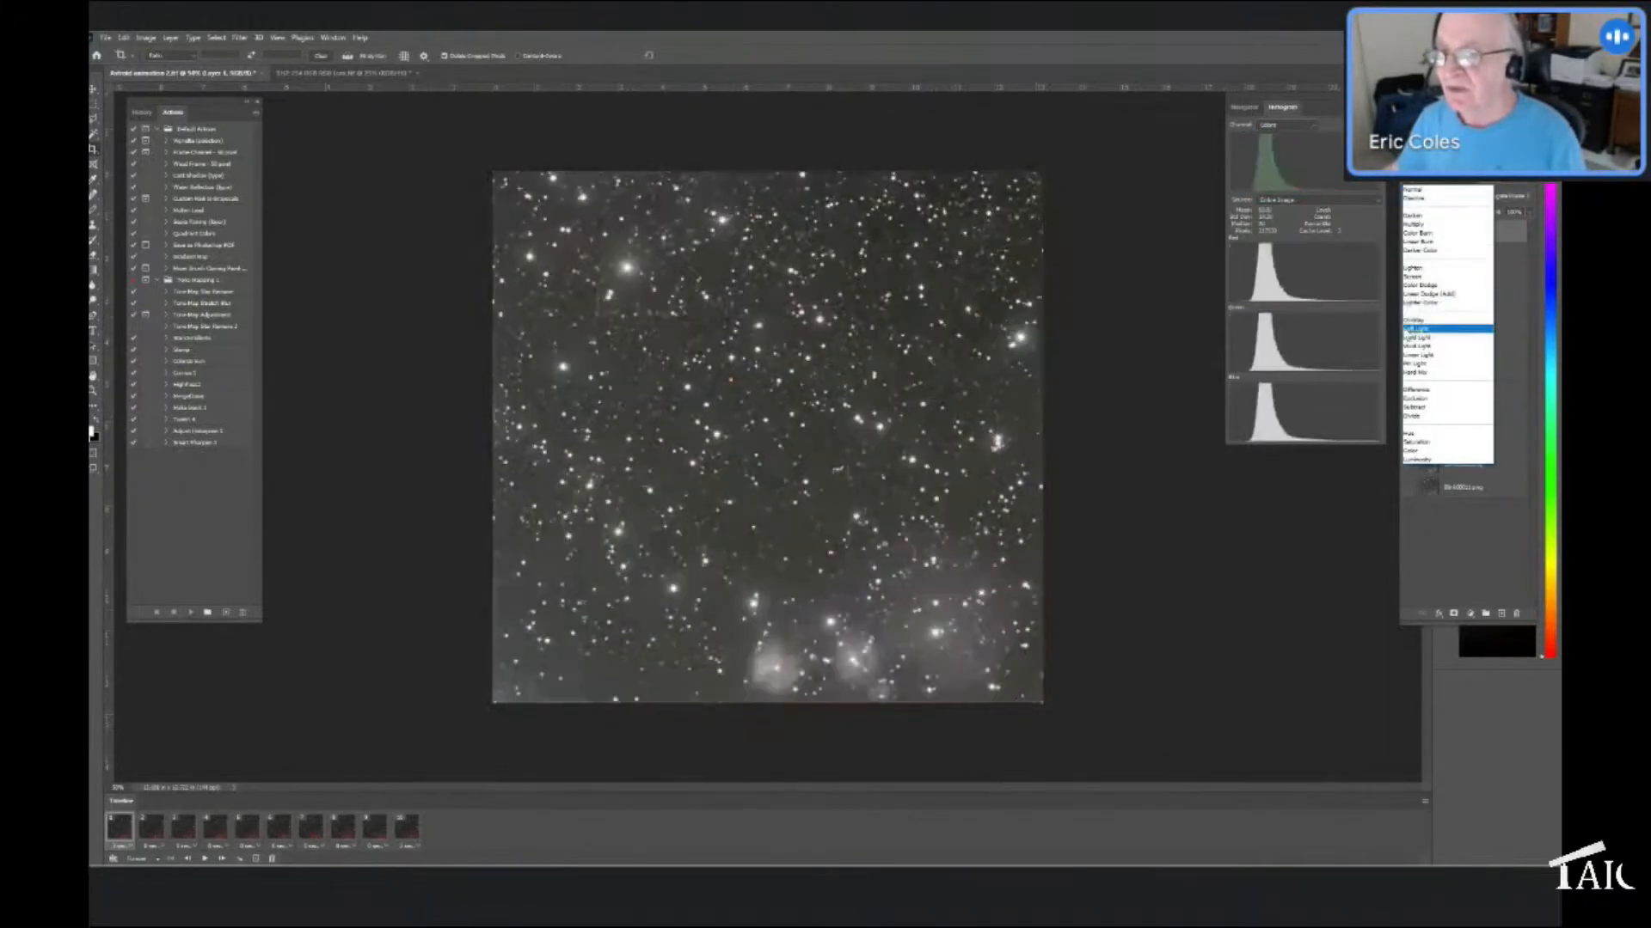
pyautogui.click(1408, 453)
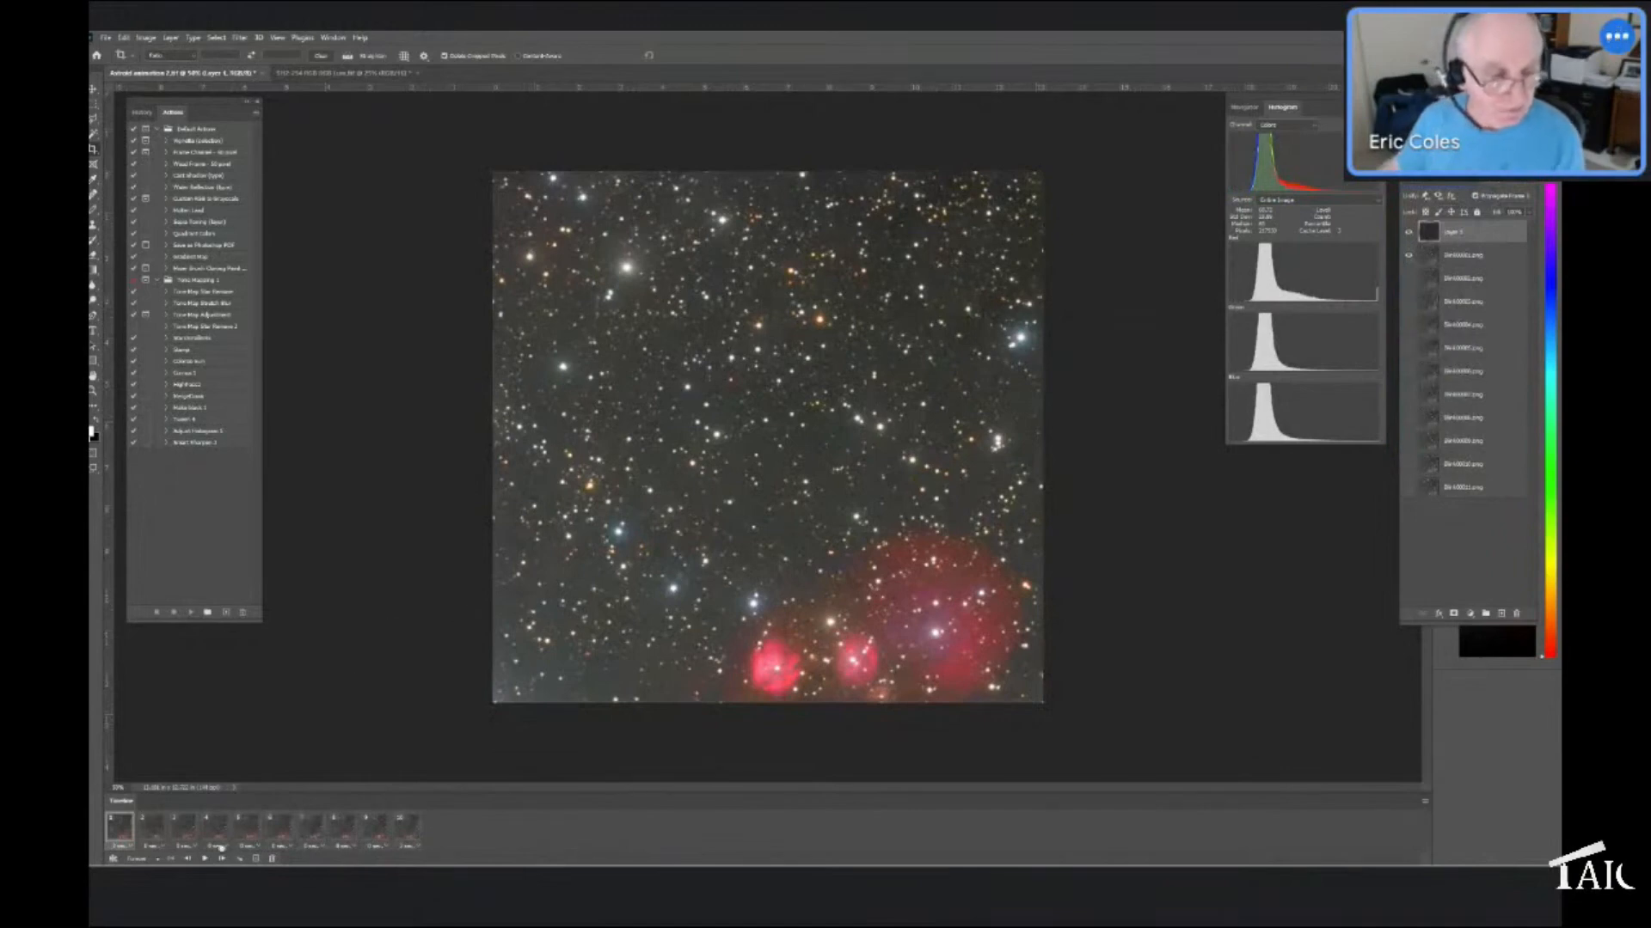
# Play the colourised animation to examine the asteroid's motion and stop the playback
pyautogui.click(203, 859)
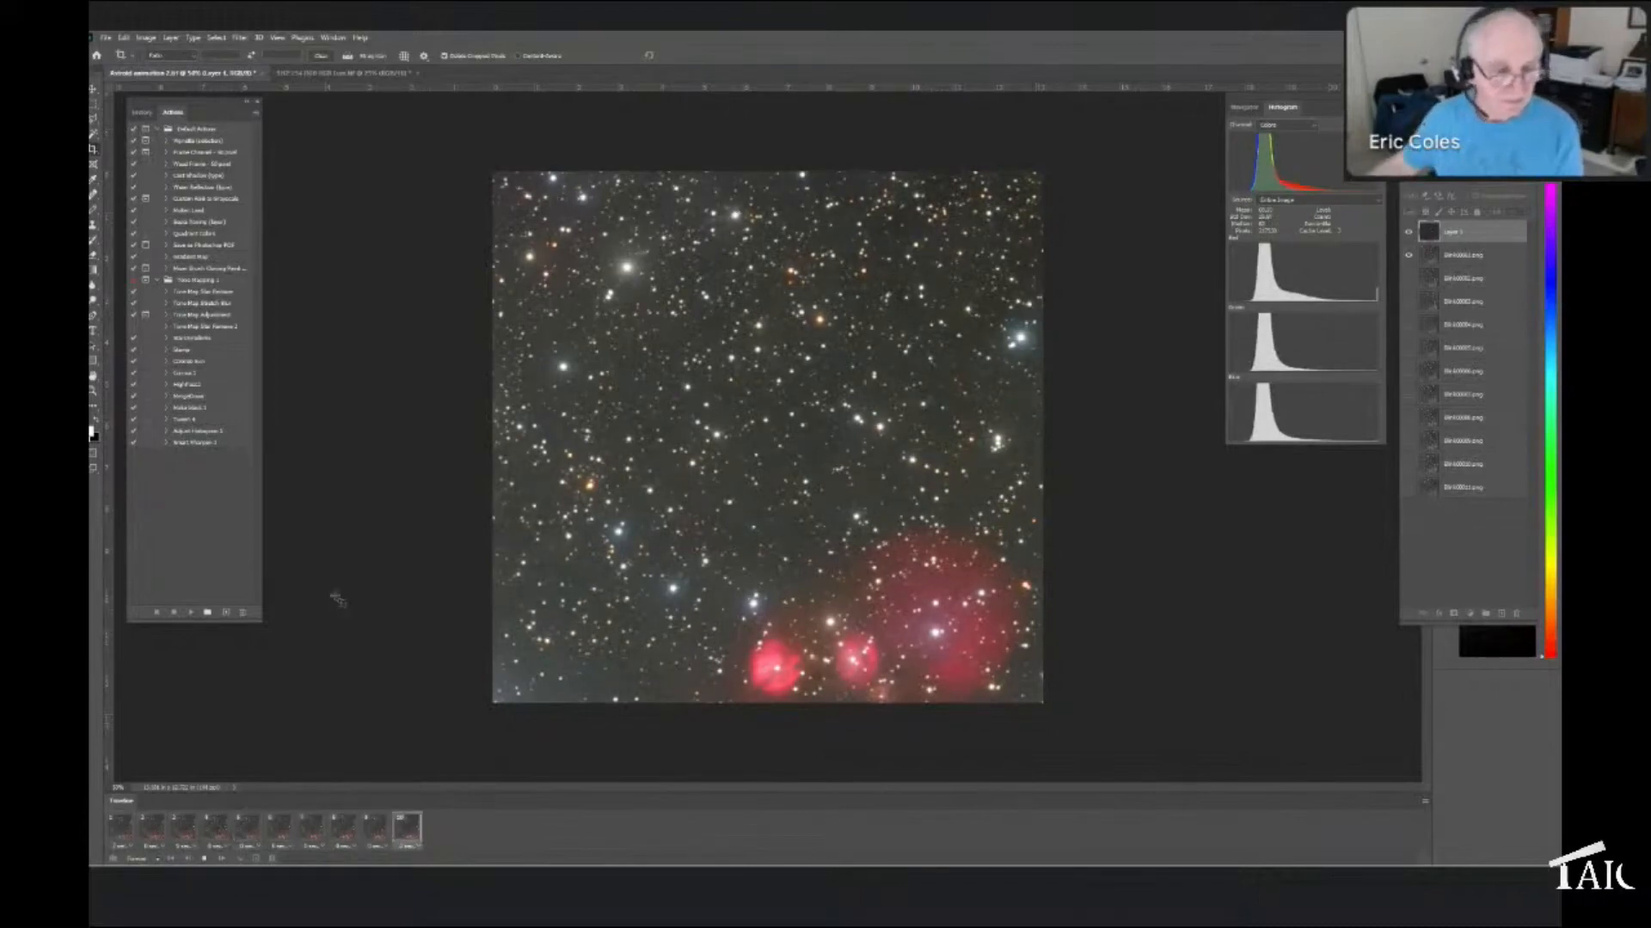
pyautogui.click(204, 860)
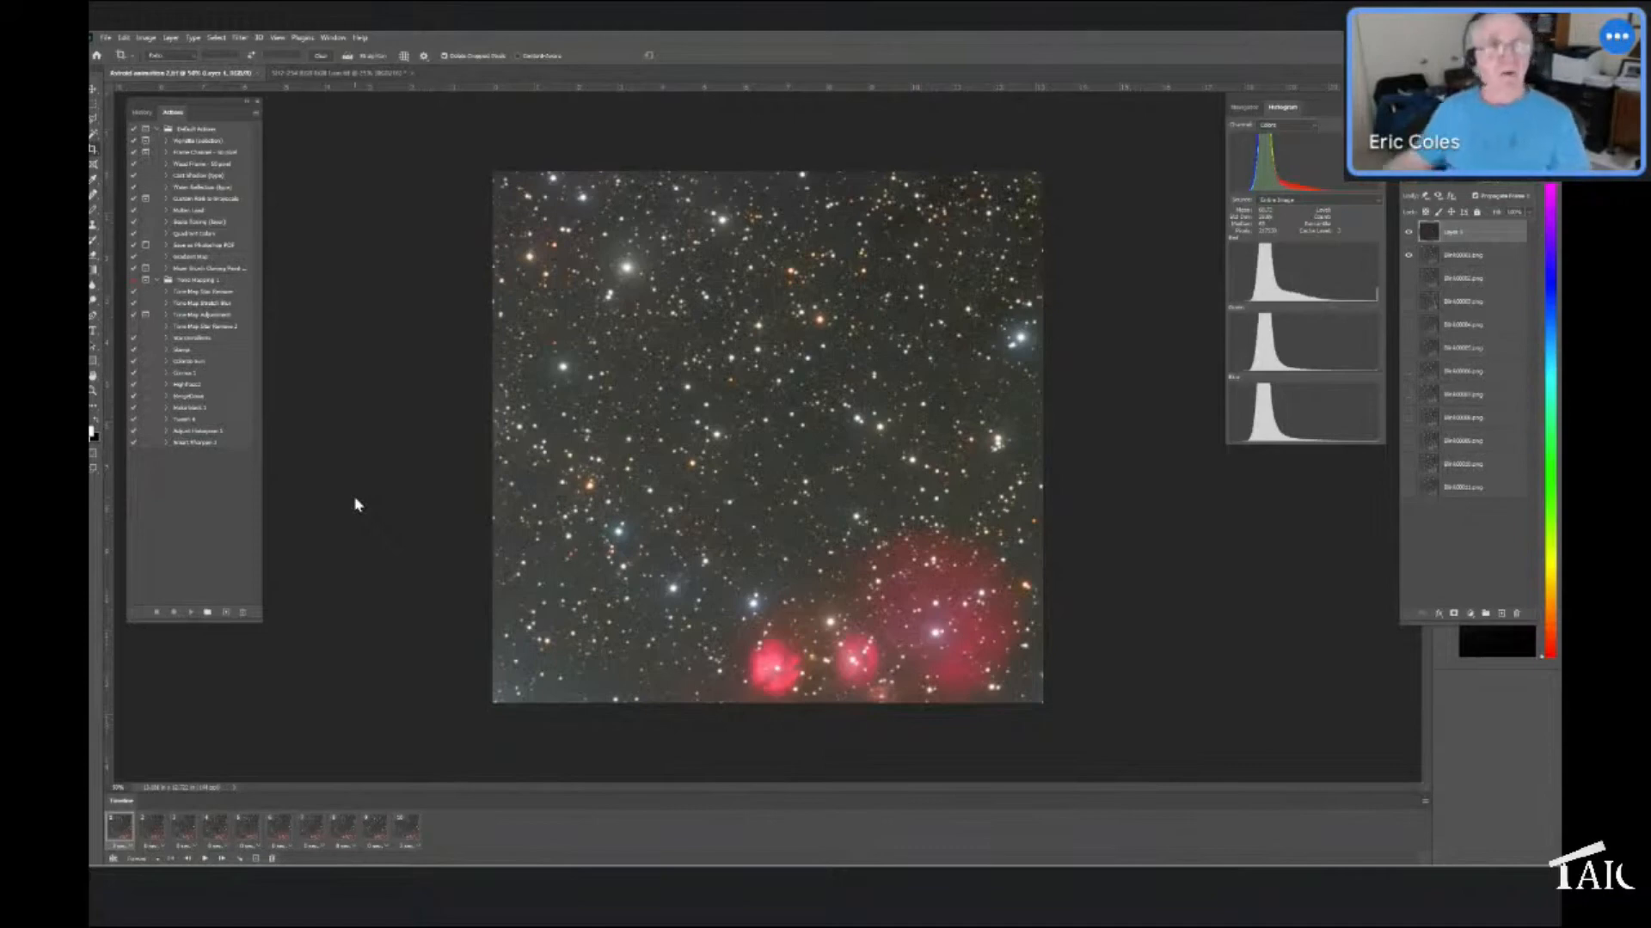
# Try to export the colour animation as a GIF to the Animations folder with Save for Web (Legacy)
pyautogui.click(106, 36)
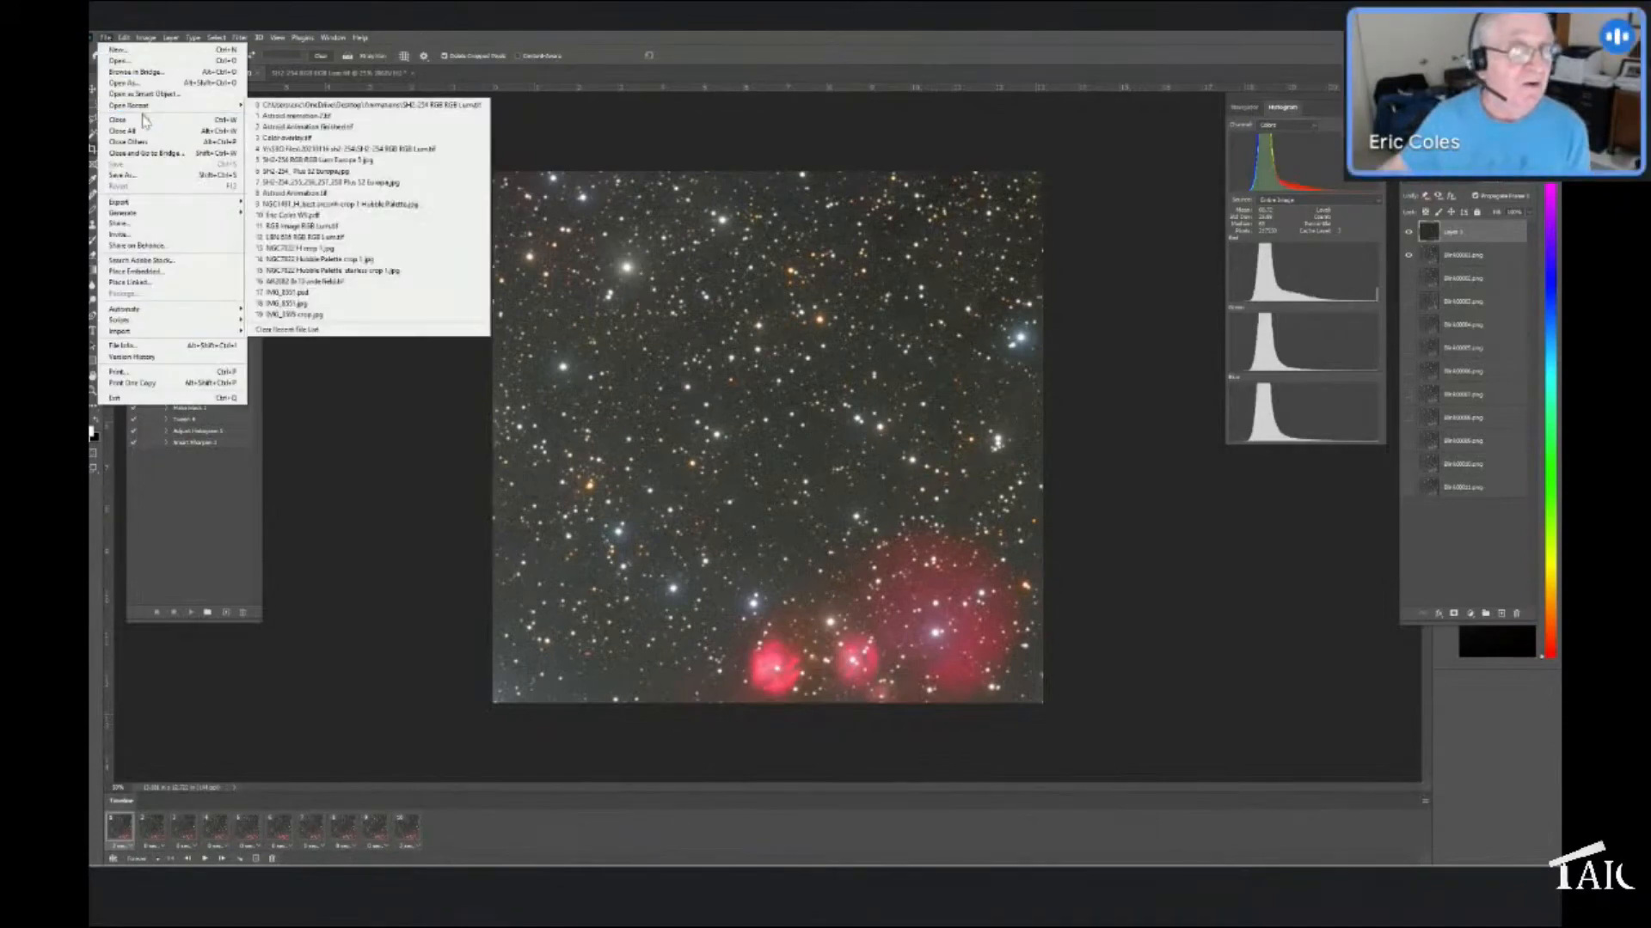
pyautogui.moveTo(144, 206)
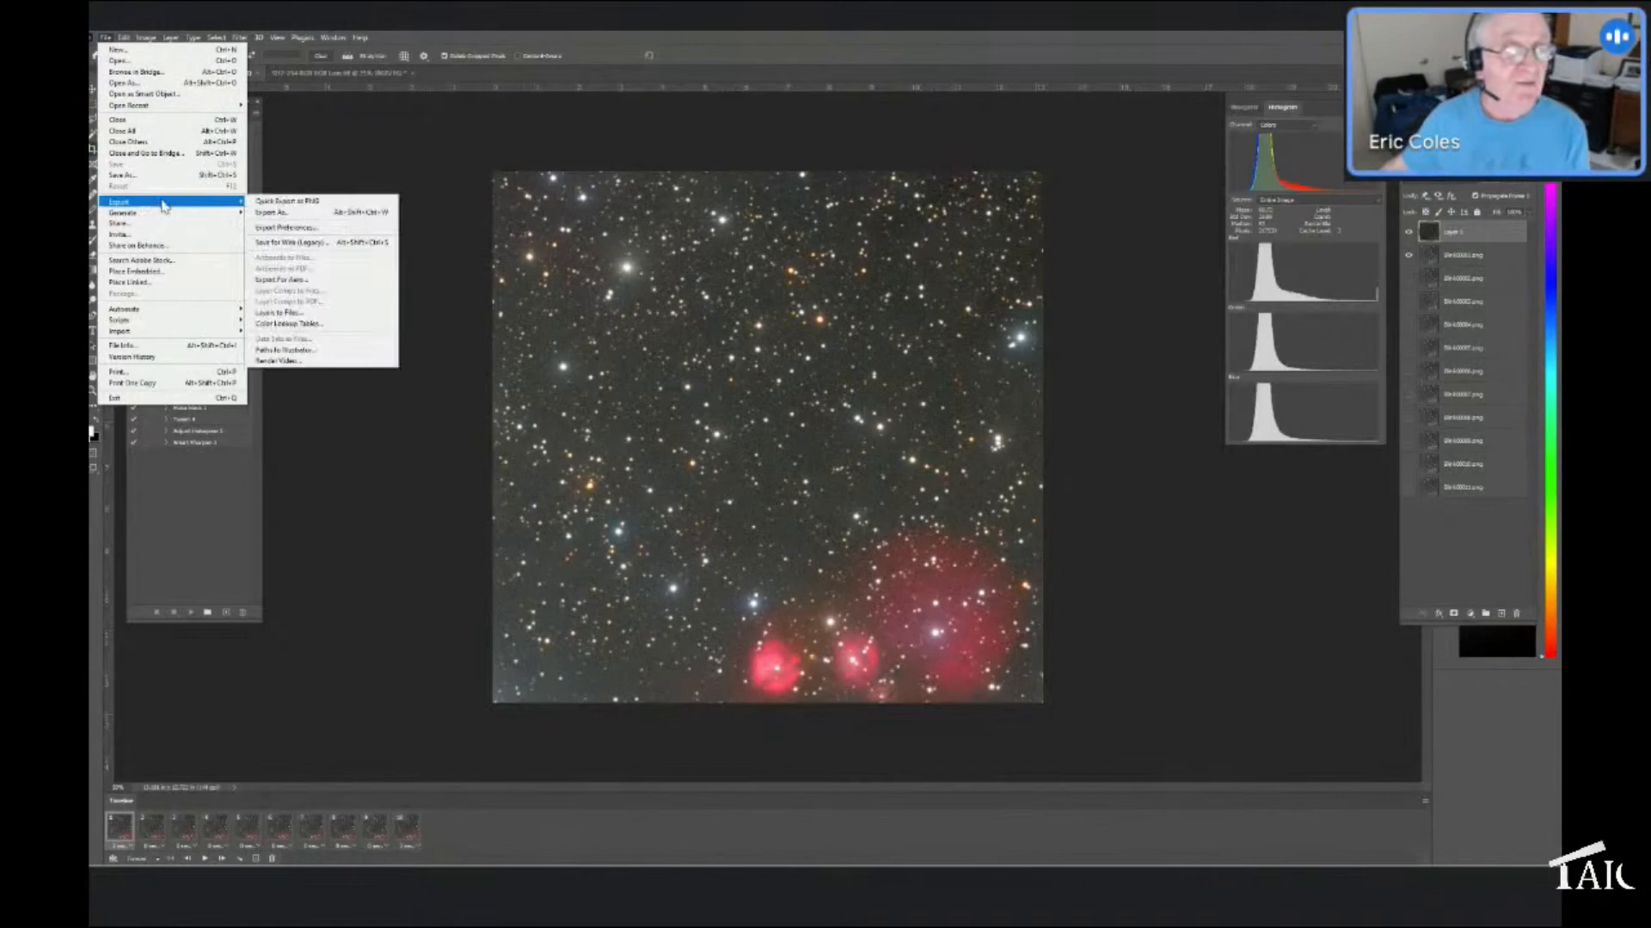
pyautogui.click(293, 245)
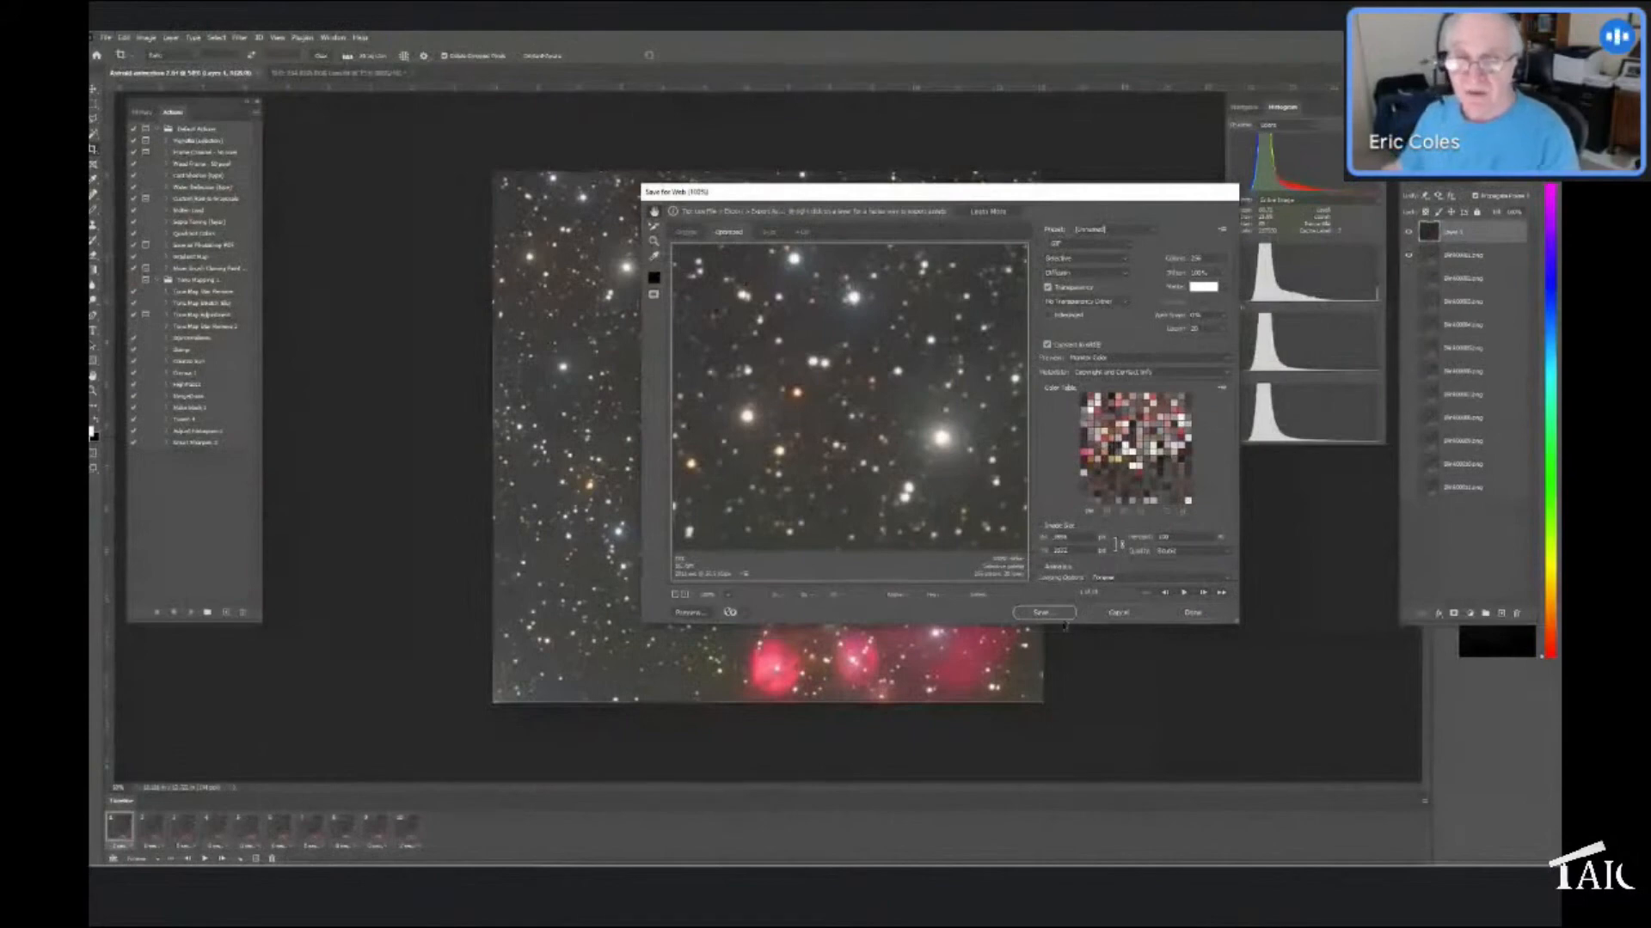
pyautogui.click(1036, 610)
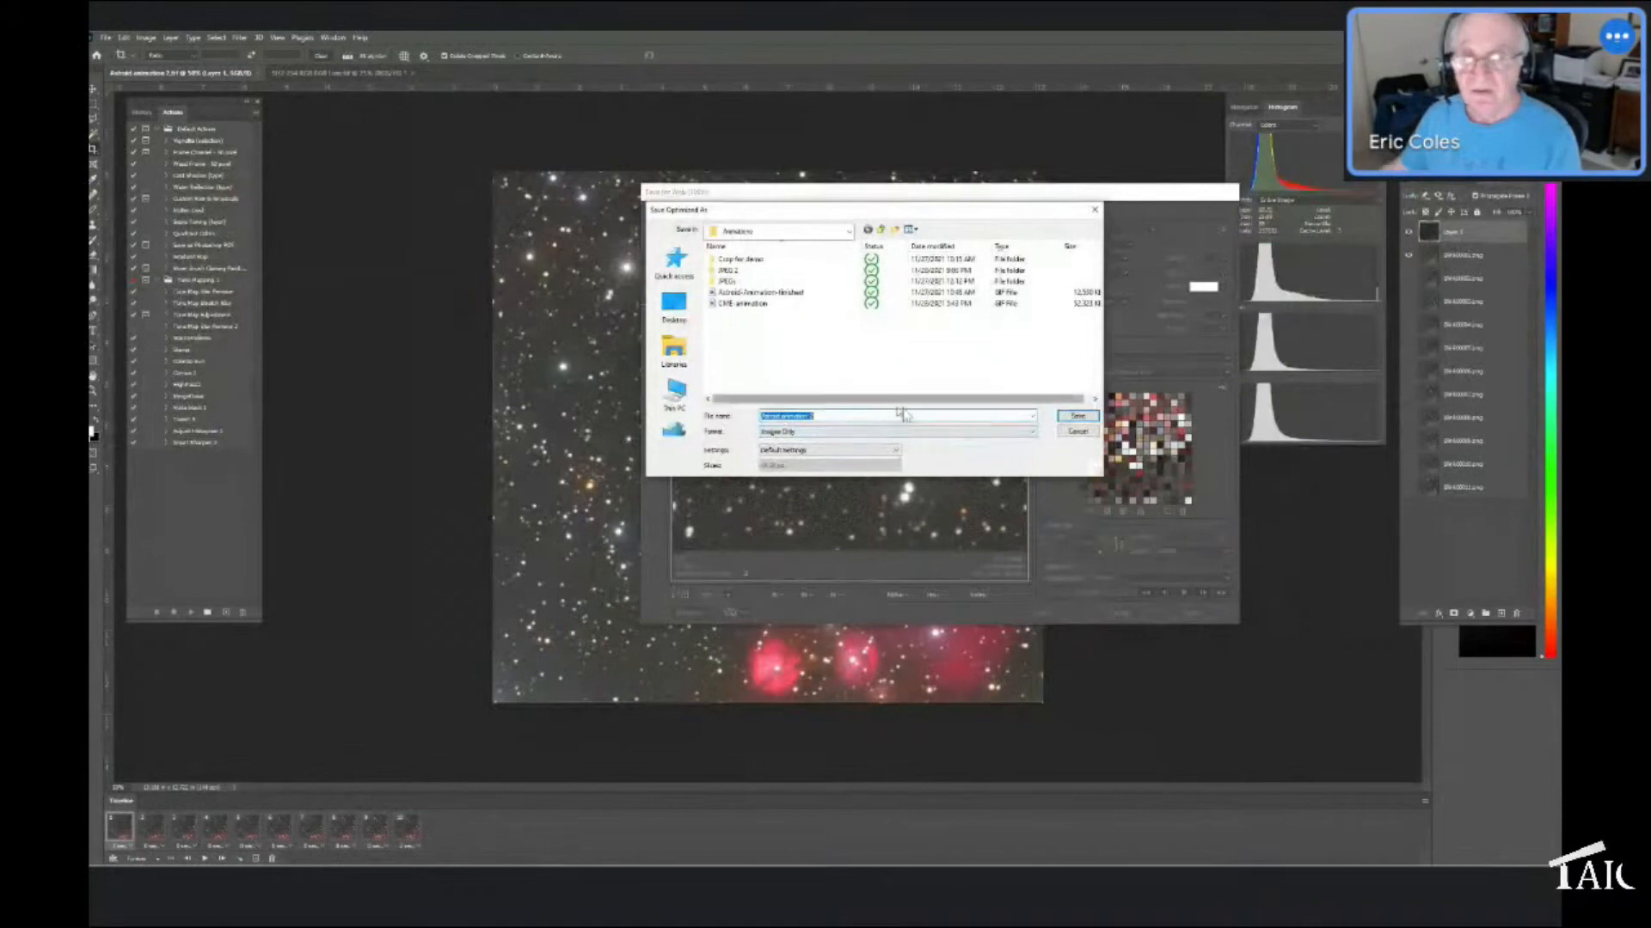
pyautogui.click(1077, 416)
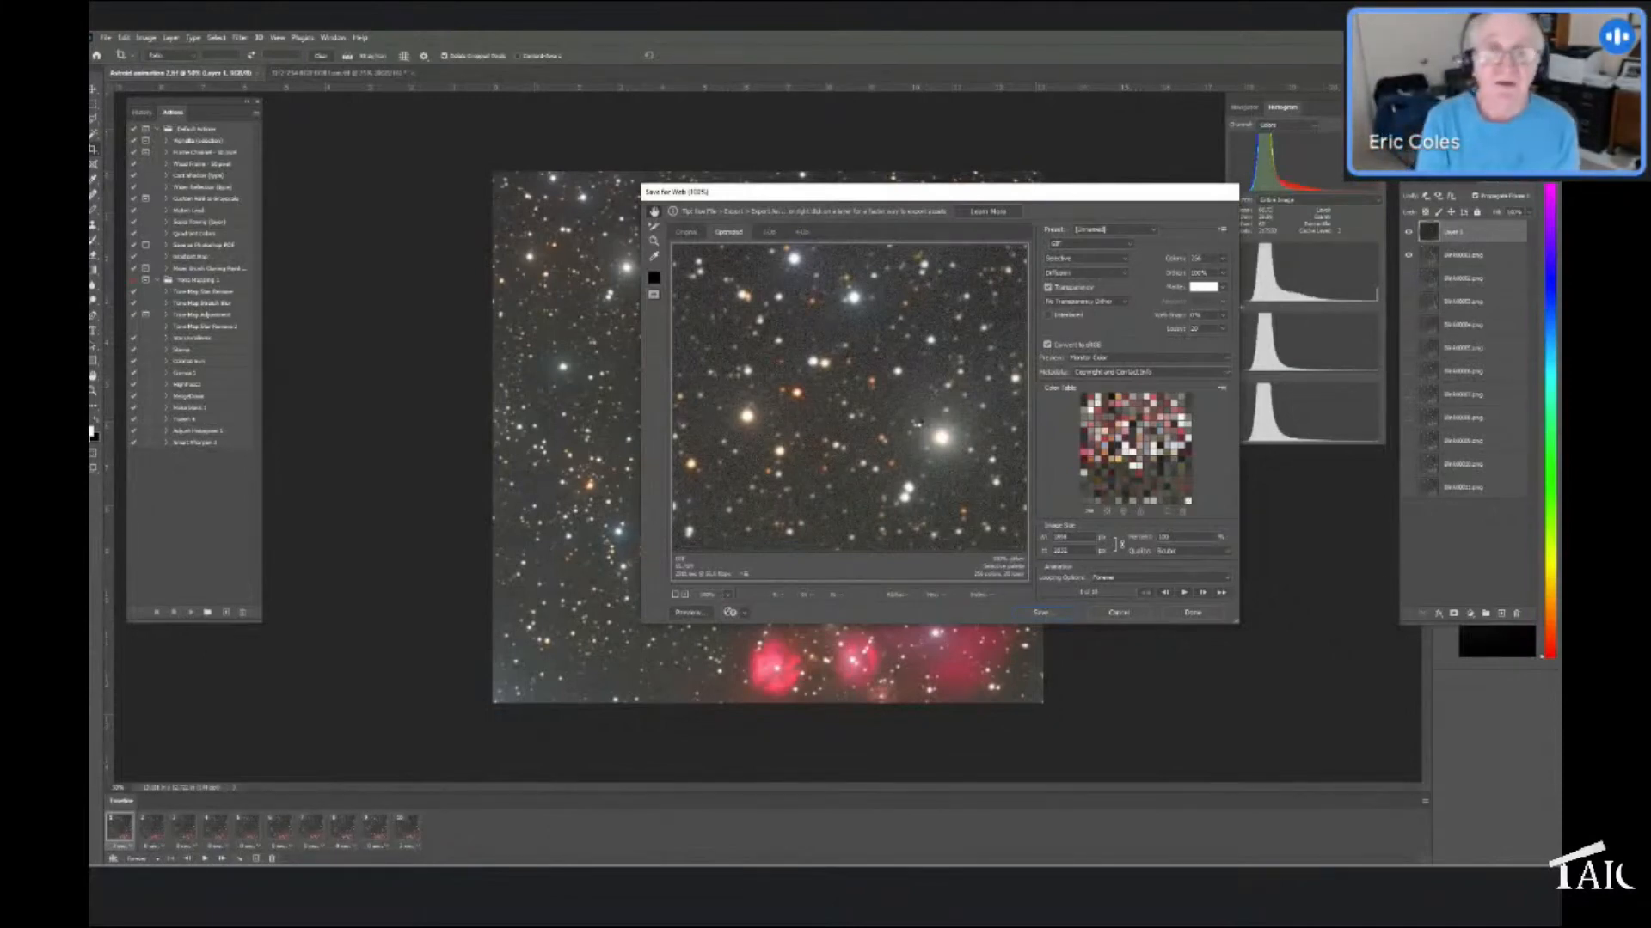
pyautogui.press('Escape')
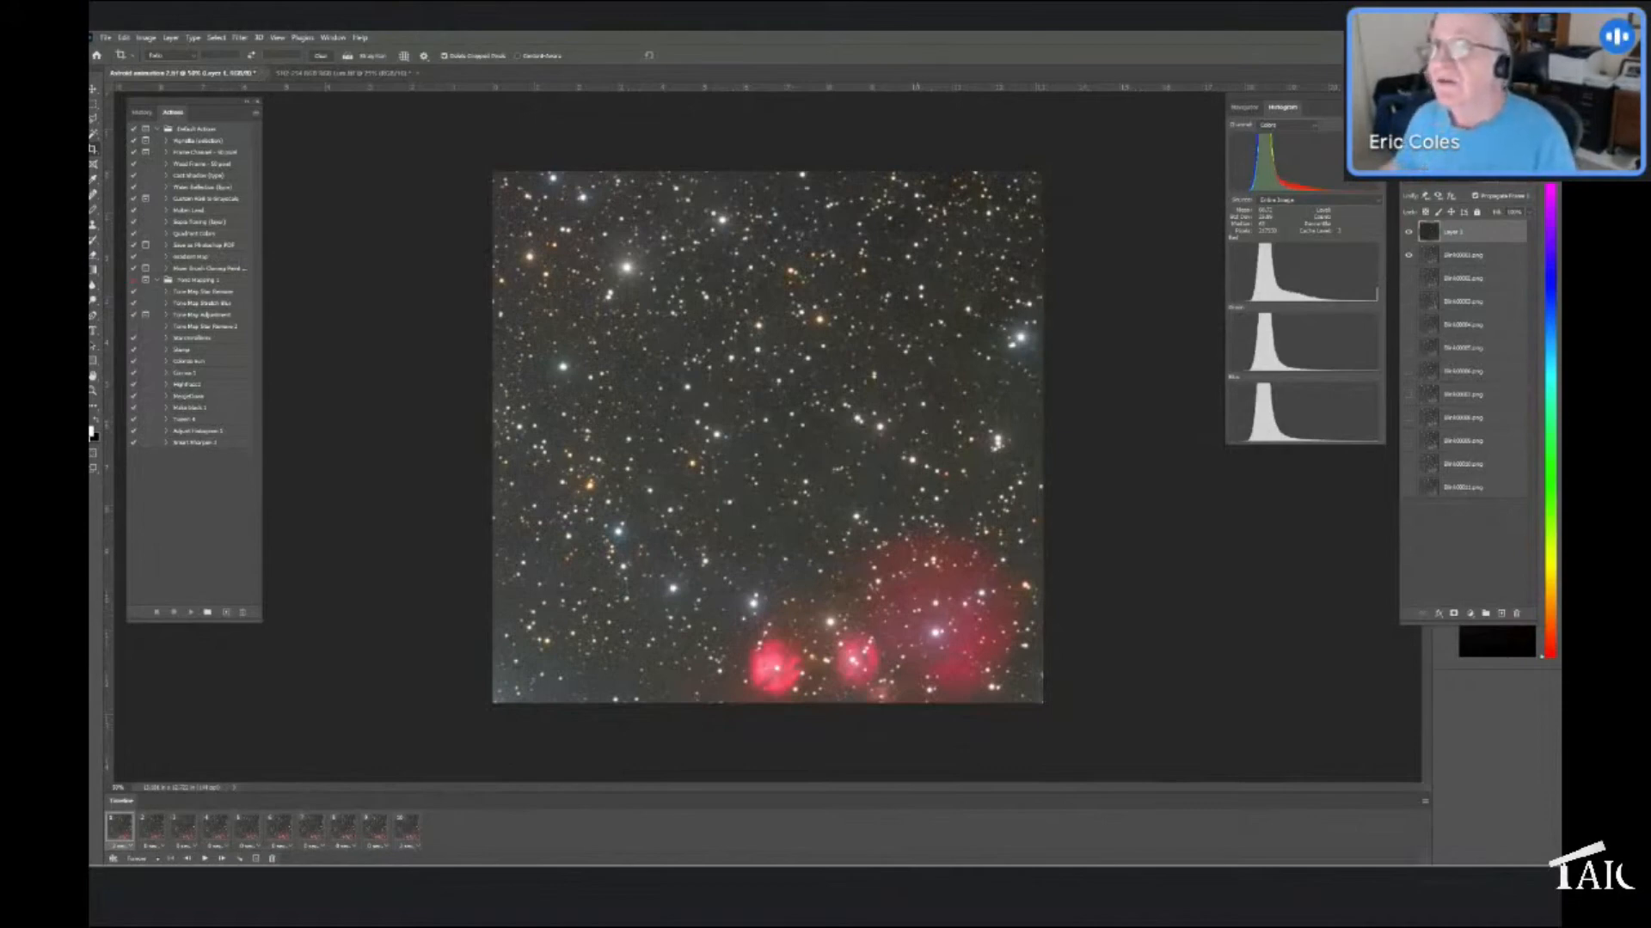
# Switch to the browser and examine the published 52 Europa five-day animation with SH2-254_255_256_257_258
pyautogui.hotkey('alt', 'Tab')
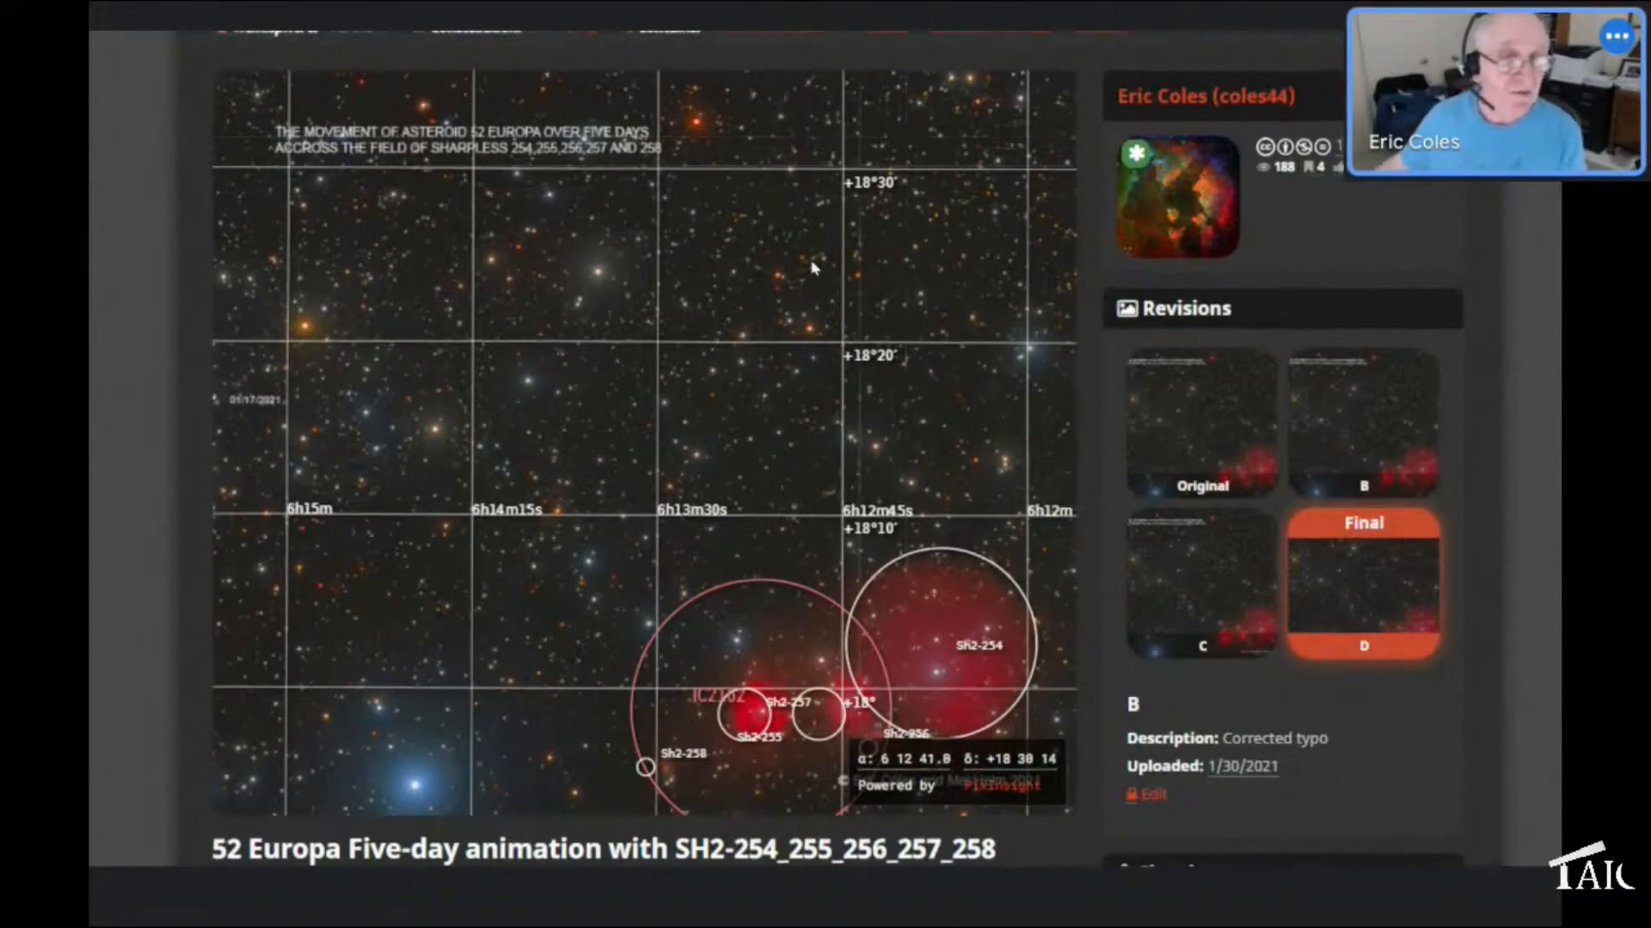
pyautogui.hscroll(-4, 225, 527)
pyautogui.moveTo(534, 365)
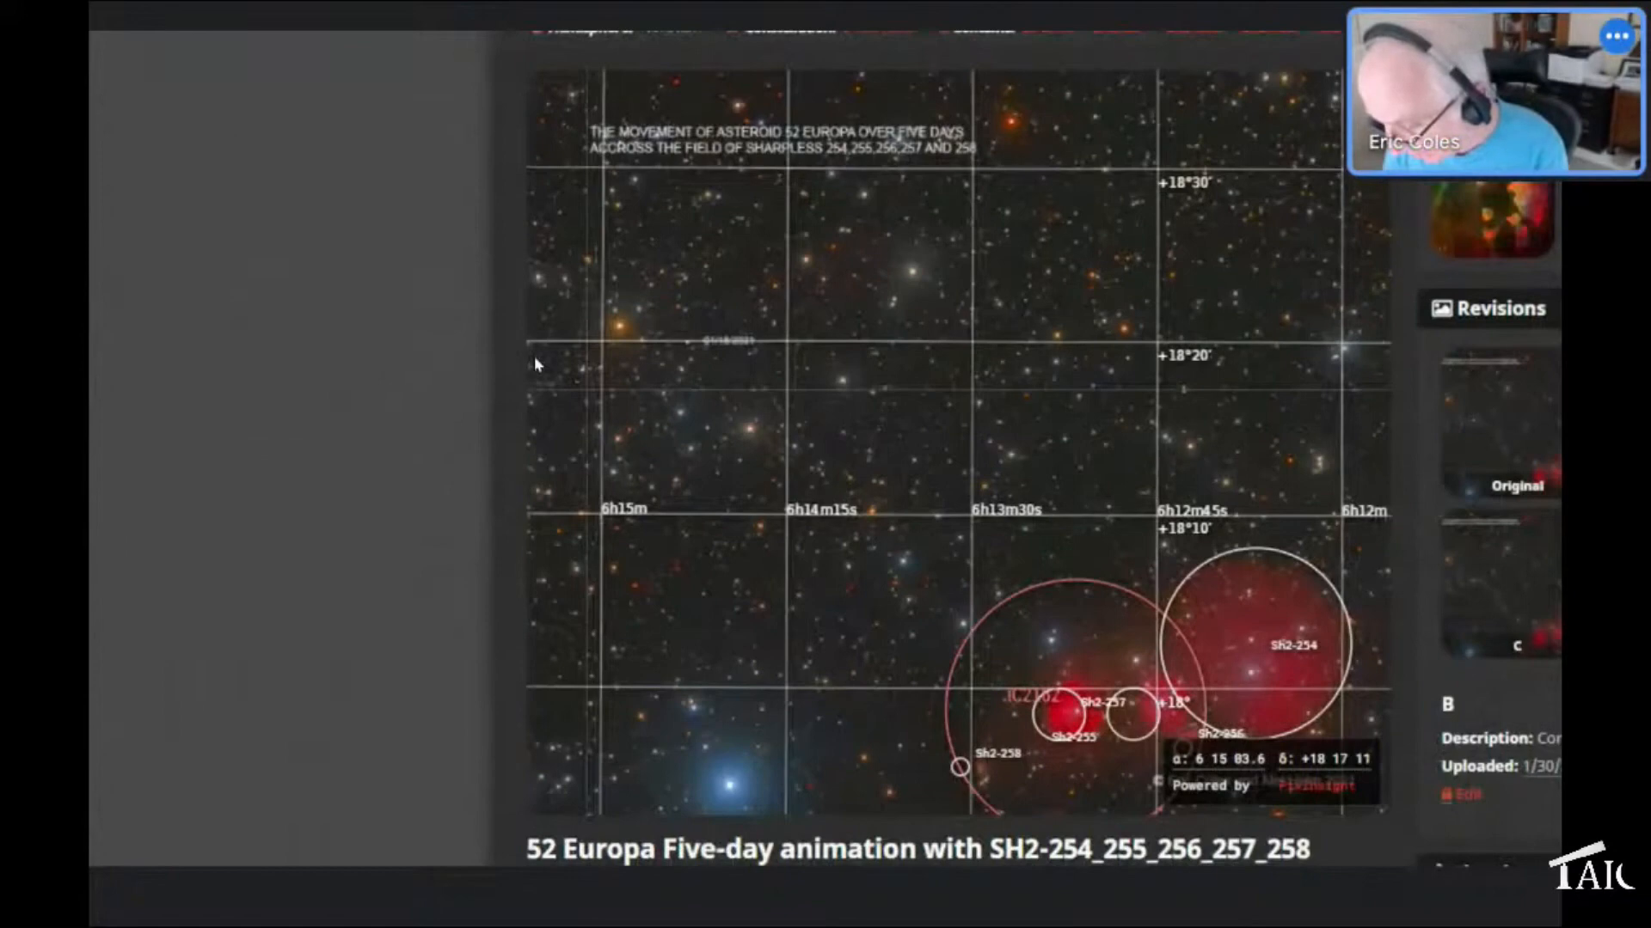
pyautogui.press('super+minus')
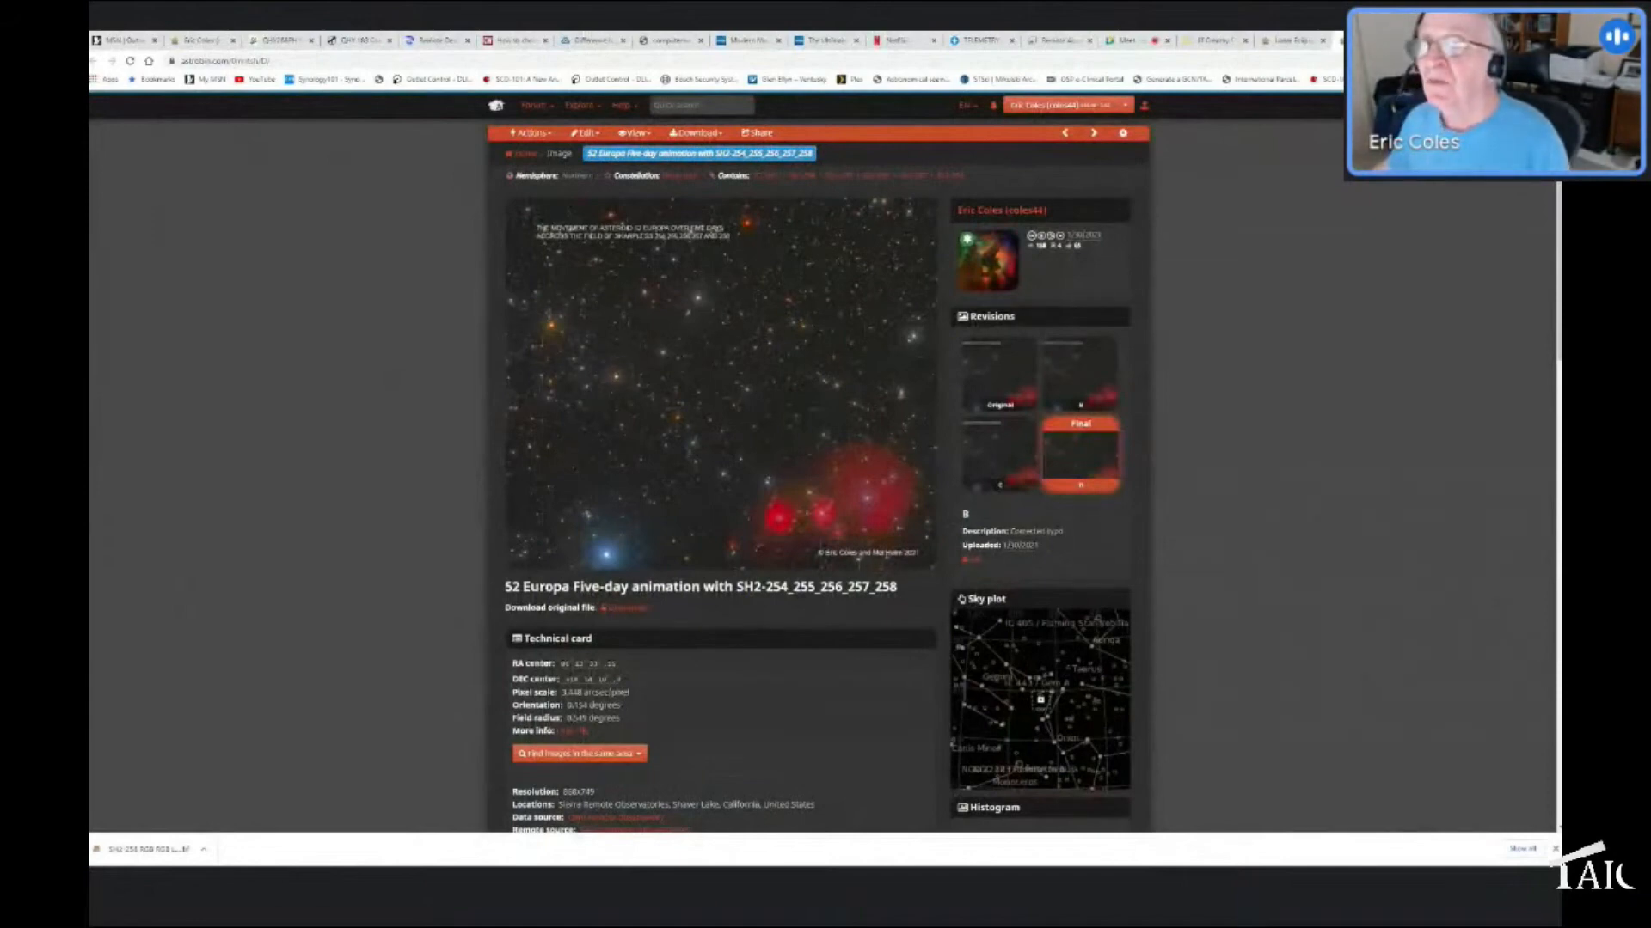
# Open Asteroid-animation-2.gif from the Animations folder in a new browser tab and close the downloads bar to view the animation
pyautogui.hotkey('ctrl', 't')
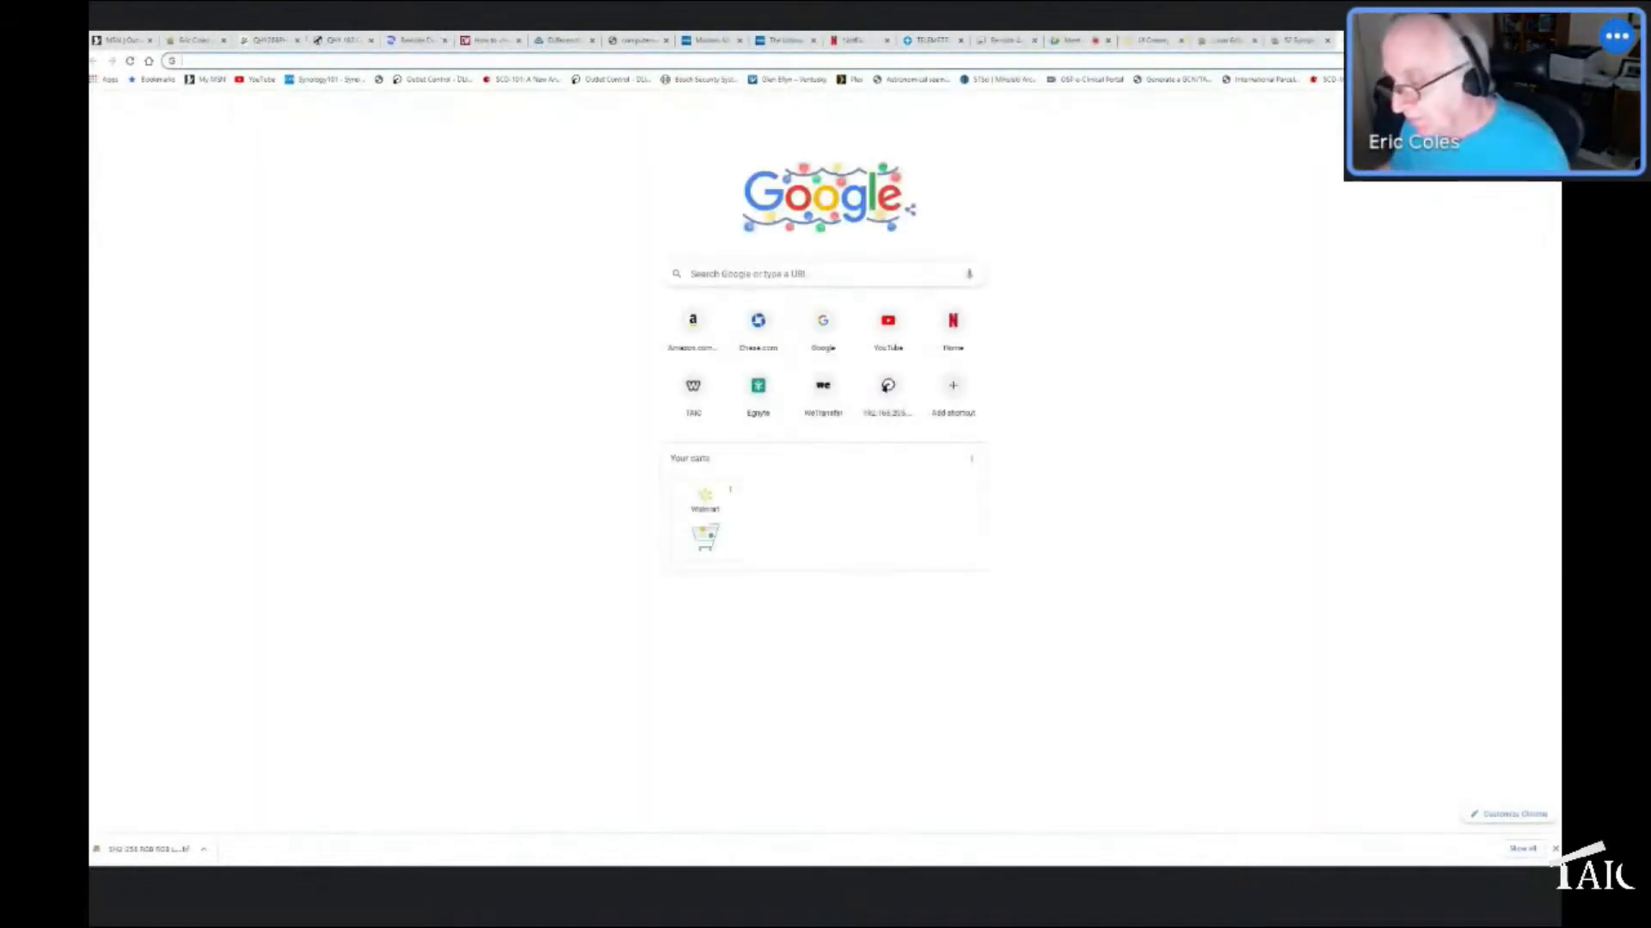
pyautogui.moveTo(1486, 293); pyautogui.dragTo(1059, 336)
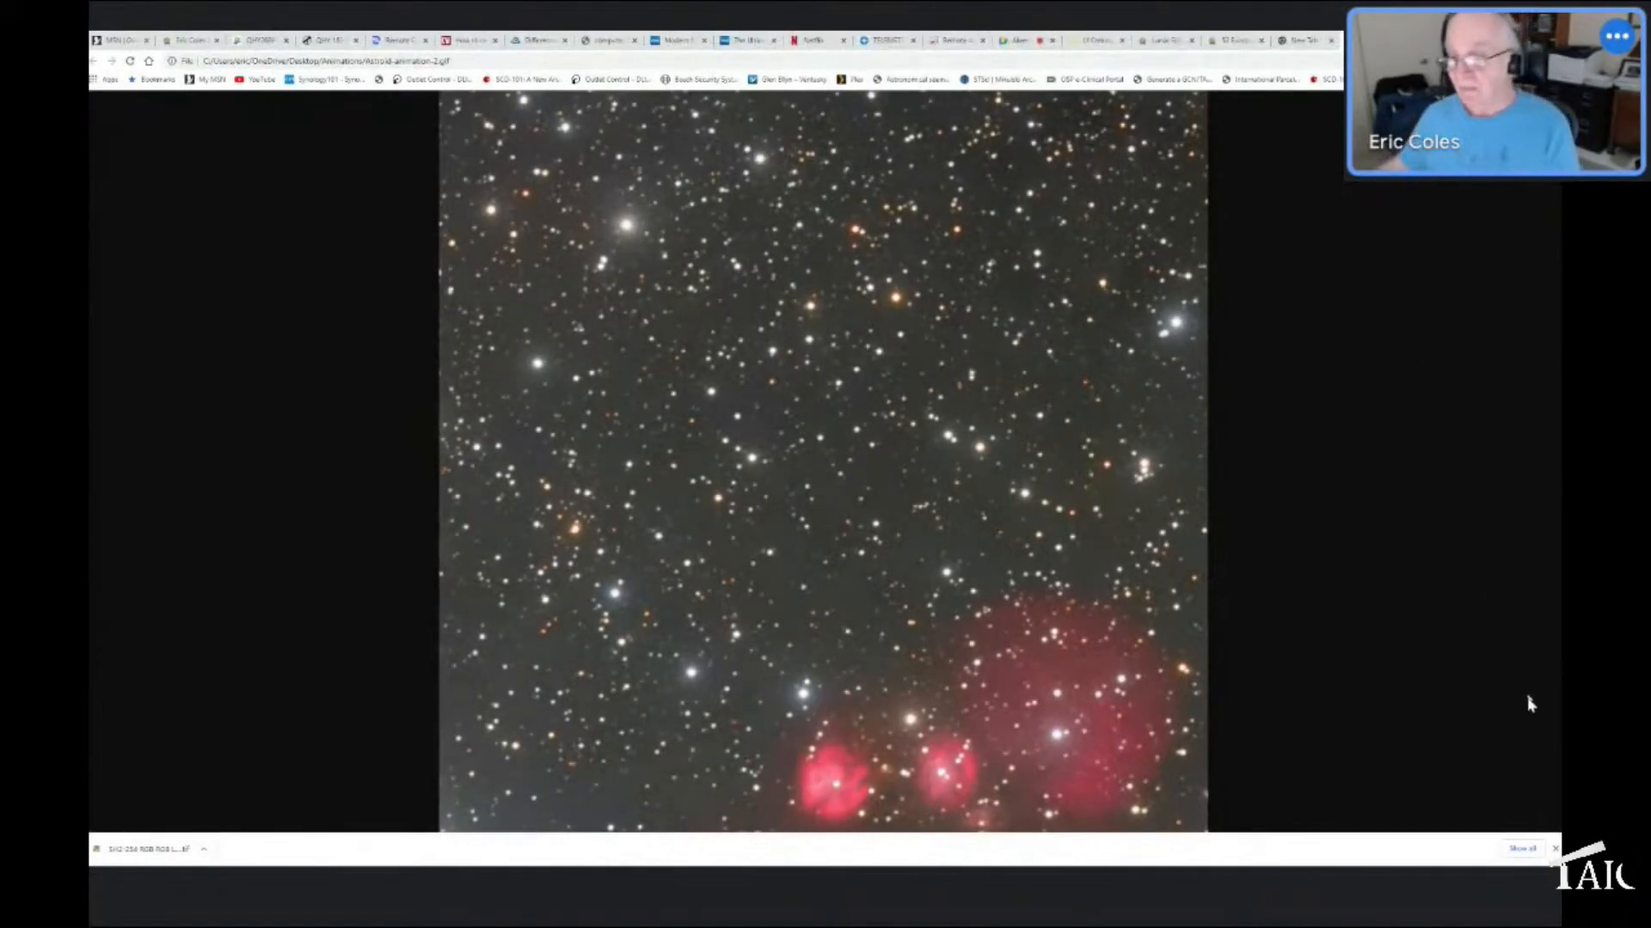
pyautogui.click(1554, 849)
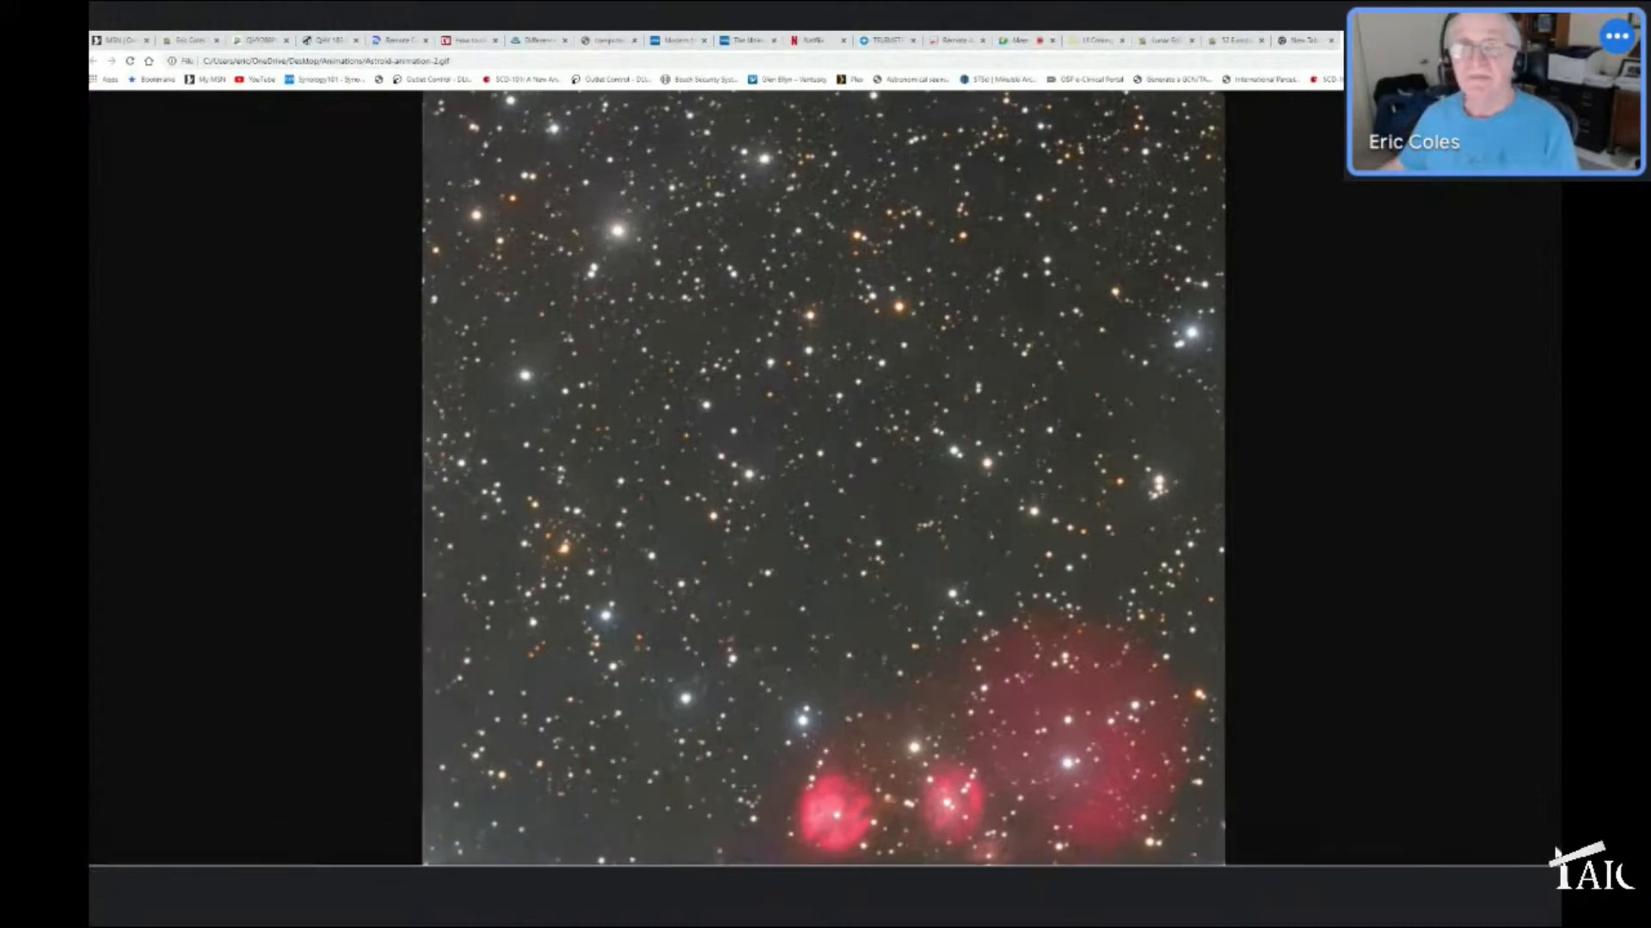